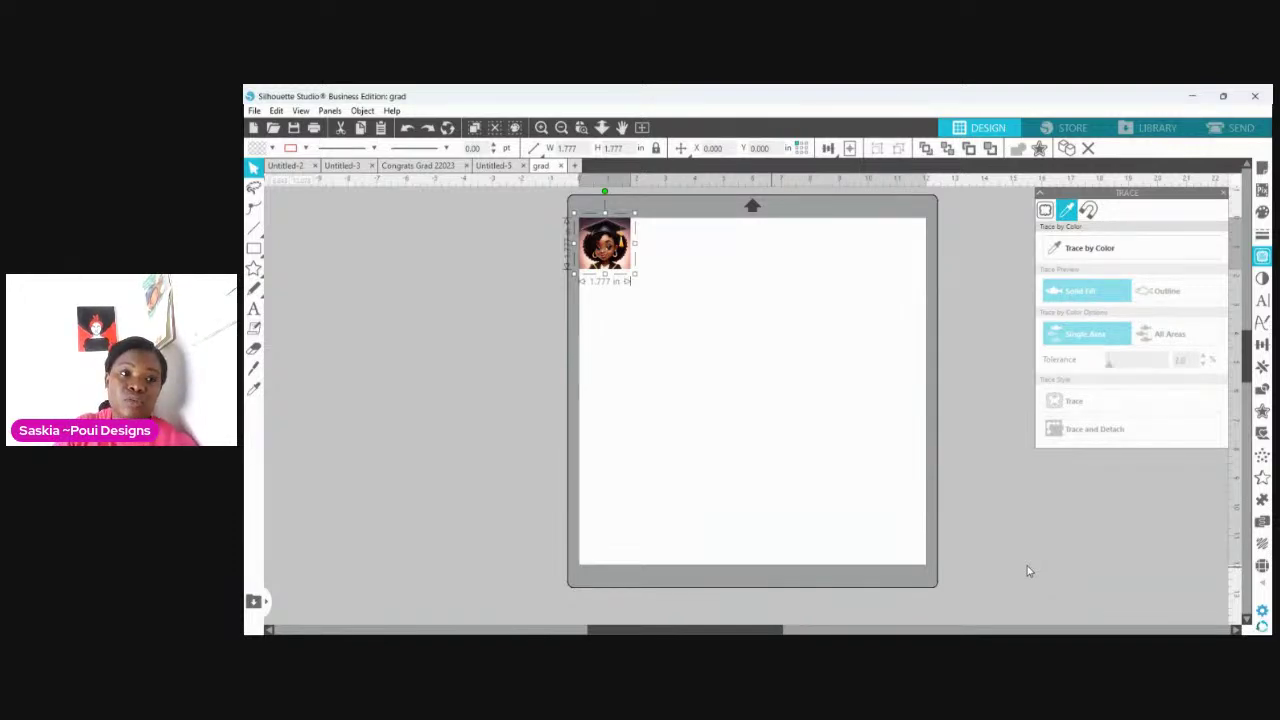
{"action": "left_click", "coordinate": [255, 111]}
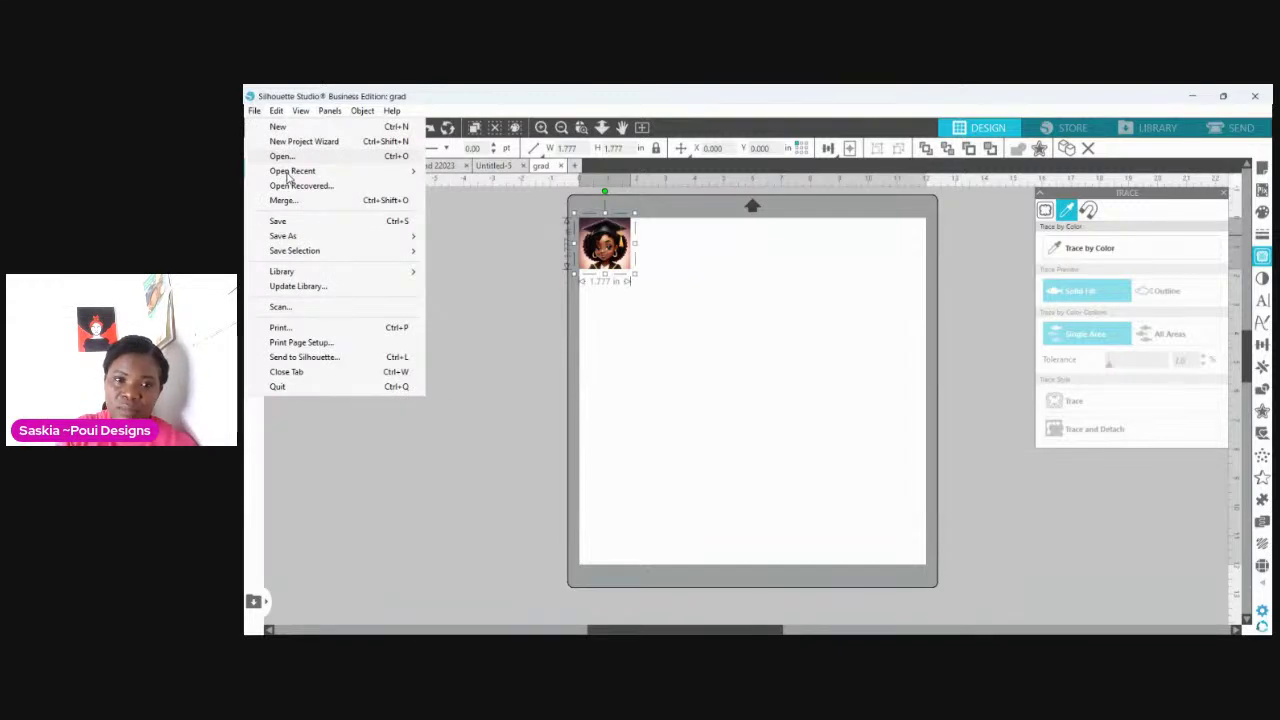
{"action": "left_click", "coordinate": [717, 392]}
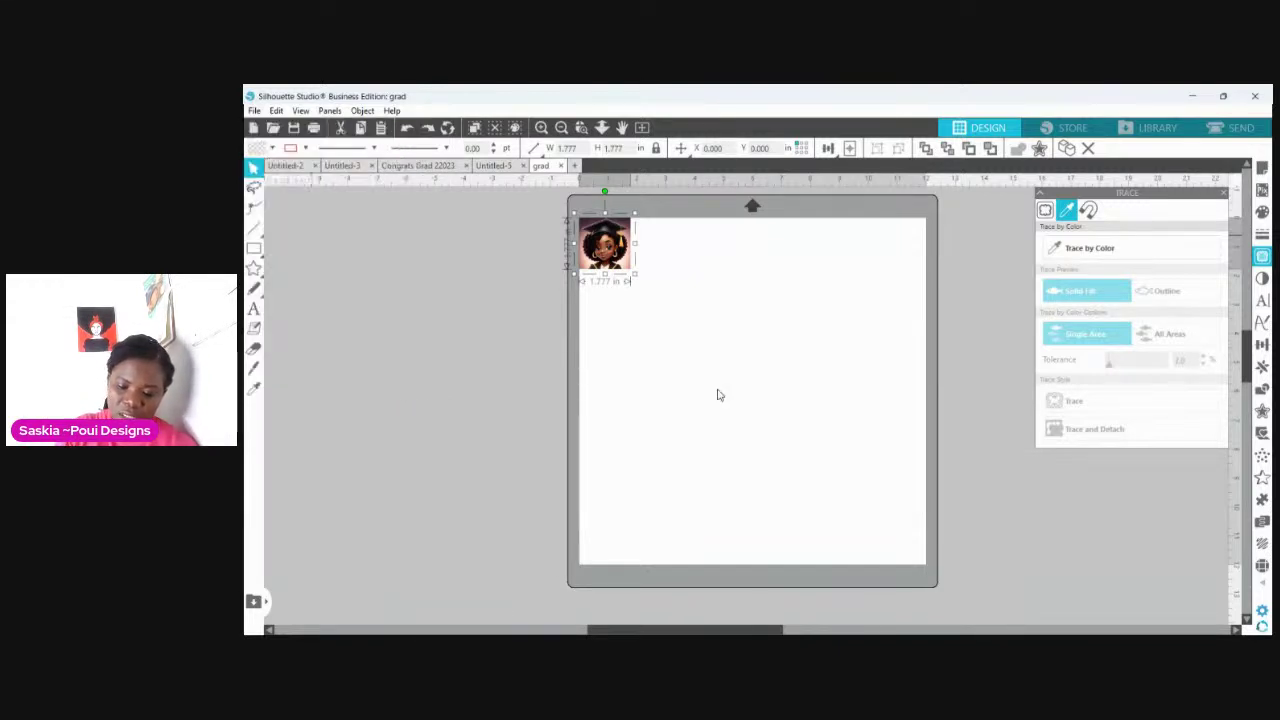
{"action": "left_click", "coordinate": [717, 395]}
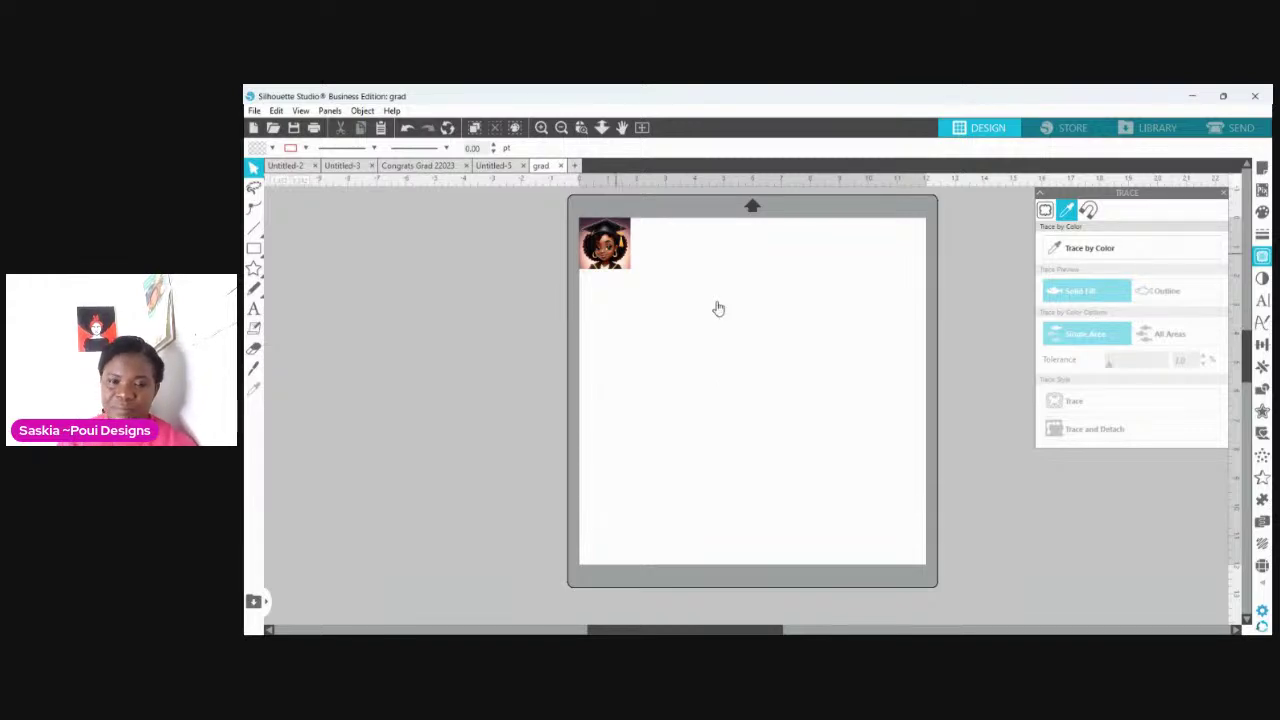
Step: Undo the image's distortion, enlarge it proportionally to about 10.33 in square, and position it at about X 0.58, Y 0.44 in
{"action": "key", "text": "ctrl+a"}
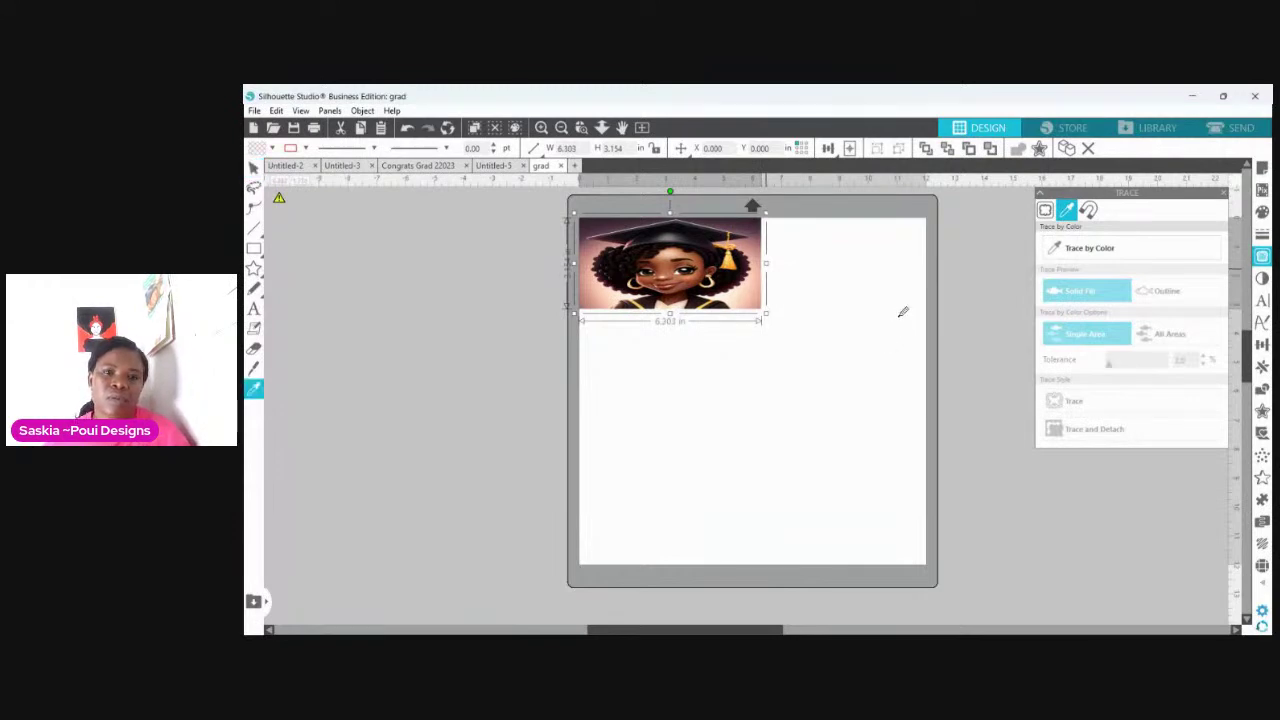
{"action": "key", "text": "ctrl+z"}
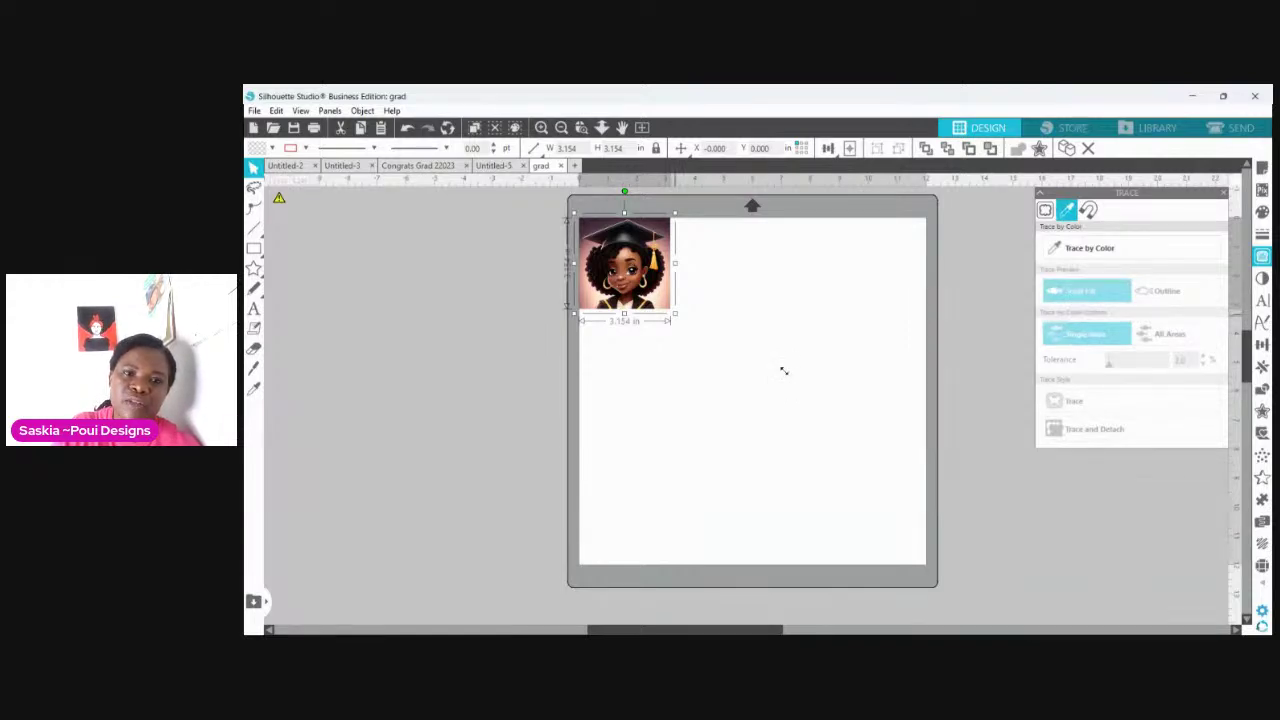
{"action": "left_click_drag", "start_coordinate": [776, 368], "coordinate": [1050, 628]}
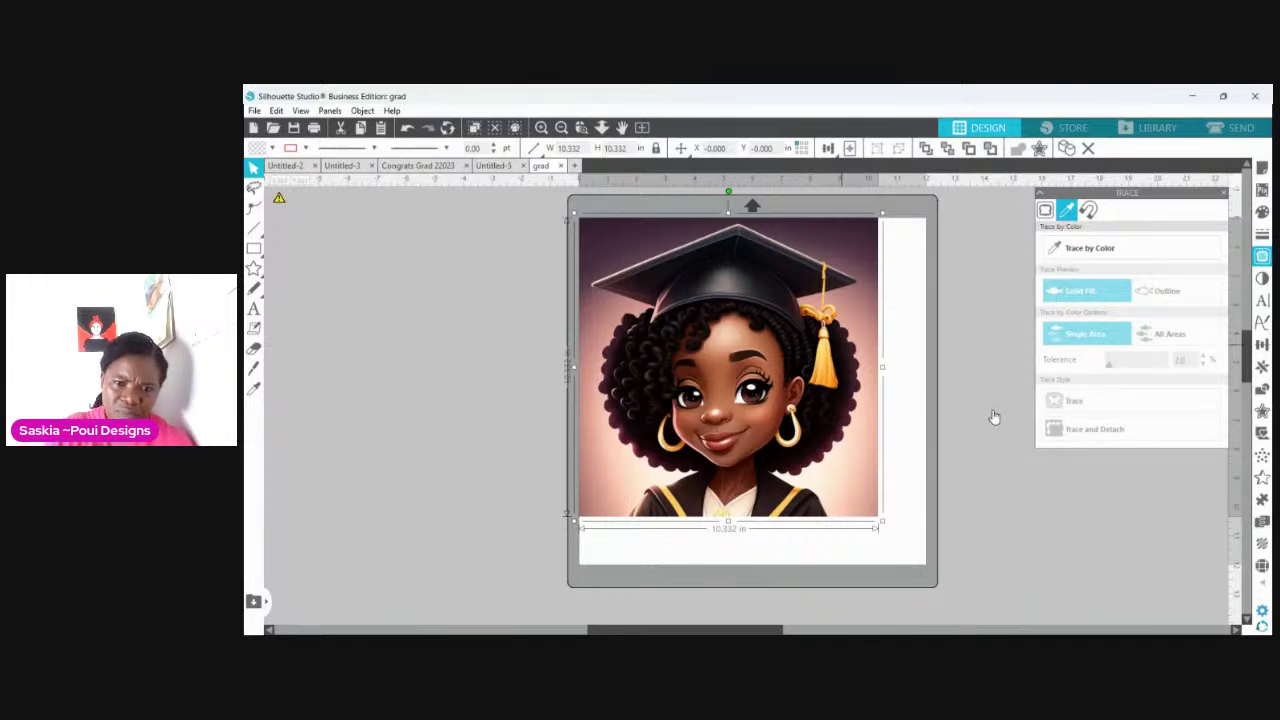
{"action": "left_click_drag", "start_coordinate": [821, 343], "coordinate": [838, 356]}
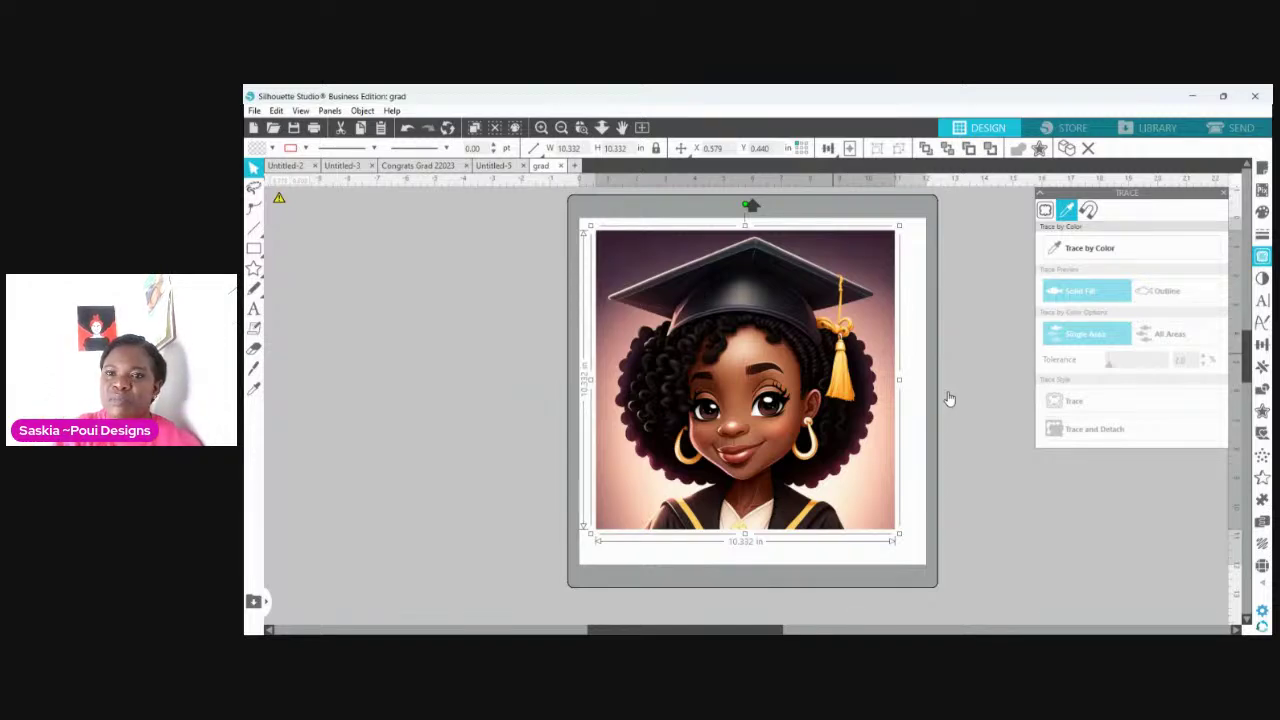
Step: Try tracing the whole graduate image with a trace area around it and a threshold of 55%
{"action": "left_click", "coordinate": [1045, 209]}
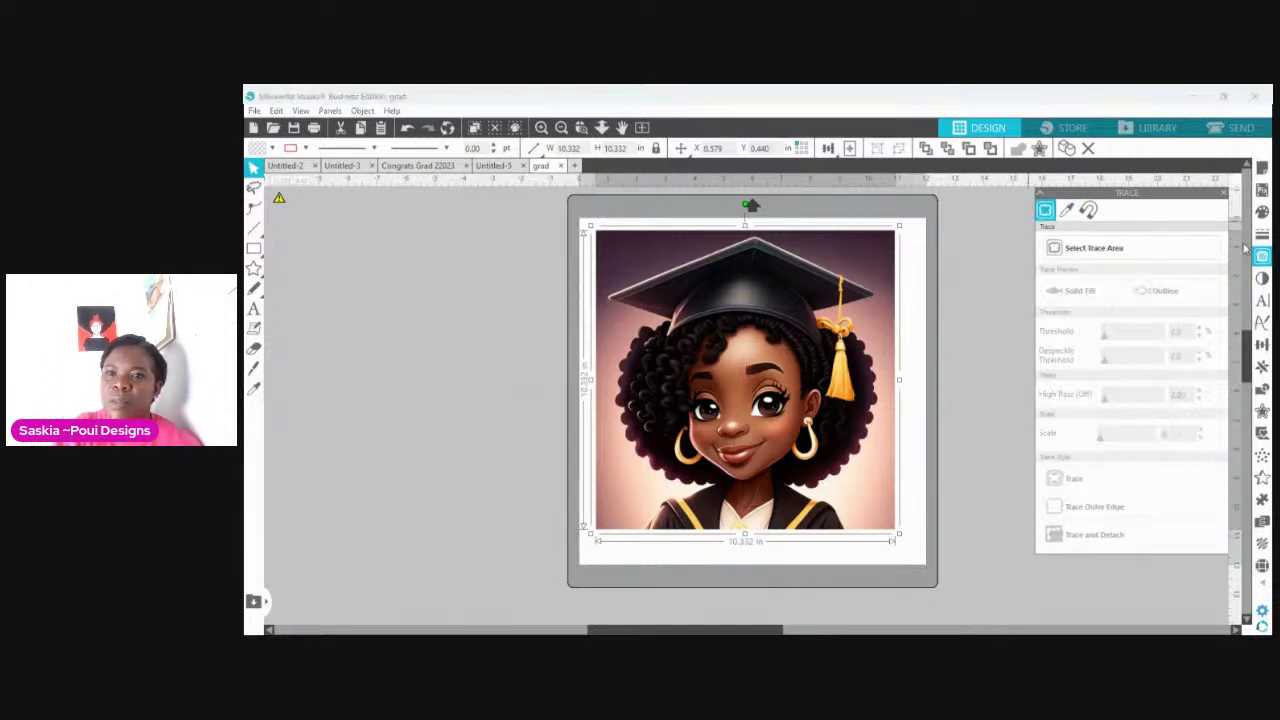
{"action": "left_click", "coordinate": [1131, 247]}
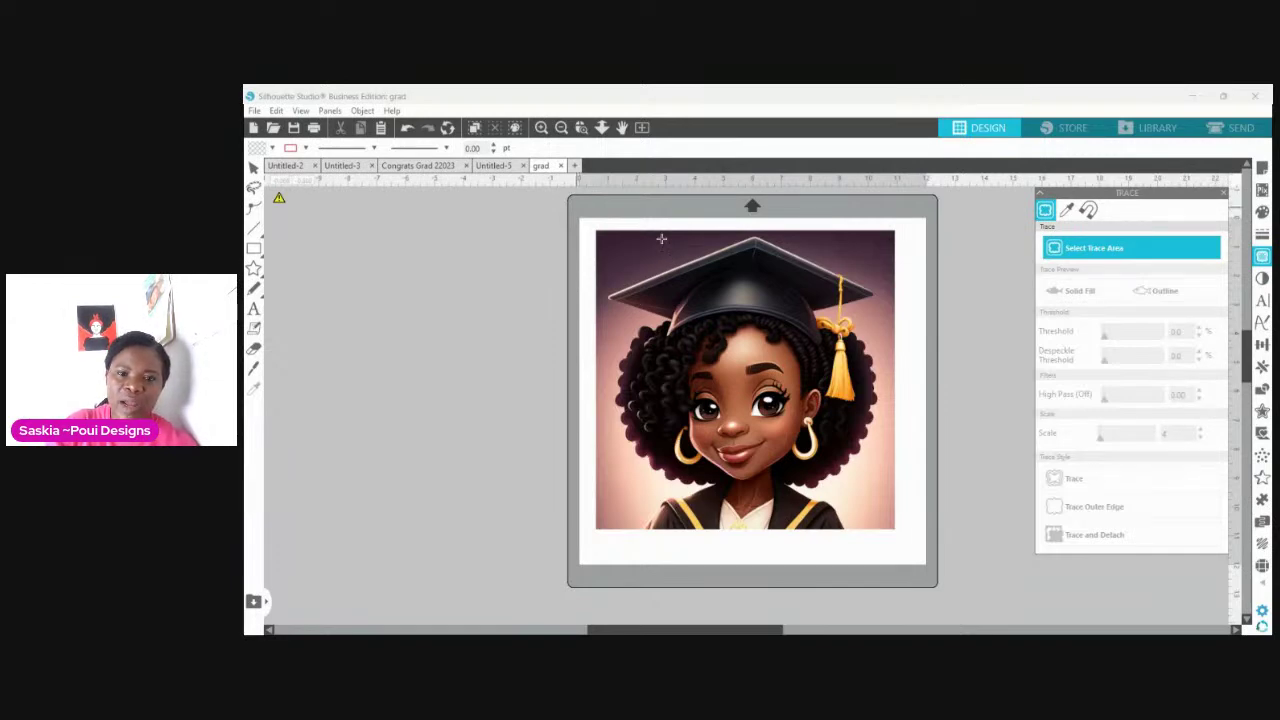
{"action": "mouse_move", "coordinate": [577, 208]}
{"action": "left_mouse_down"}
{"action": "mouse_move", "coordinate": [916, 512]}
{"action": "mouse_move", "coordinate": [950, 572]}
{"action": "left_mouse_up"}
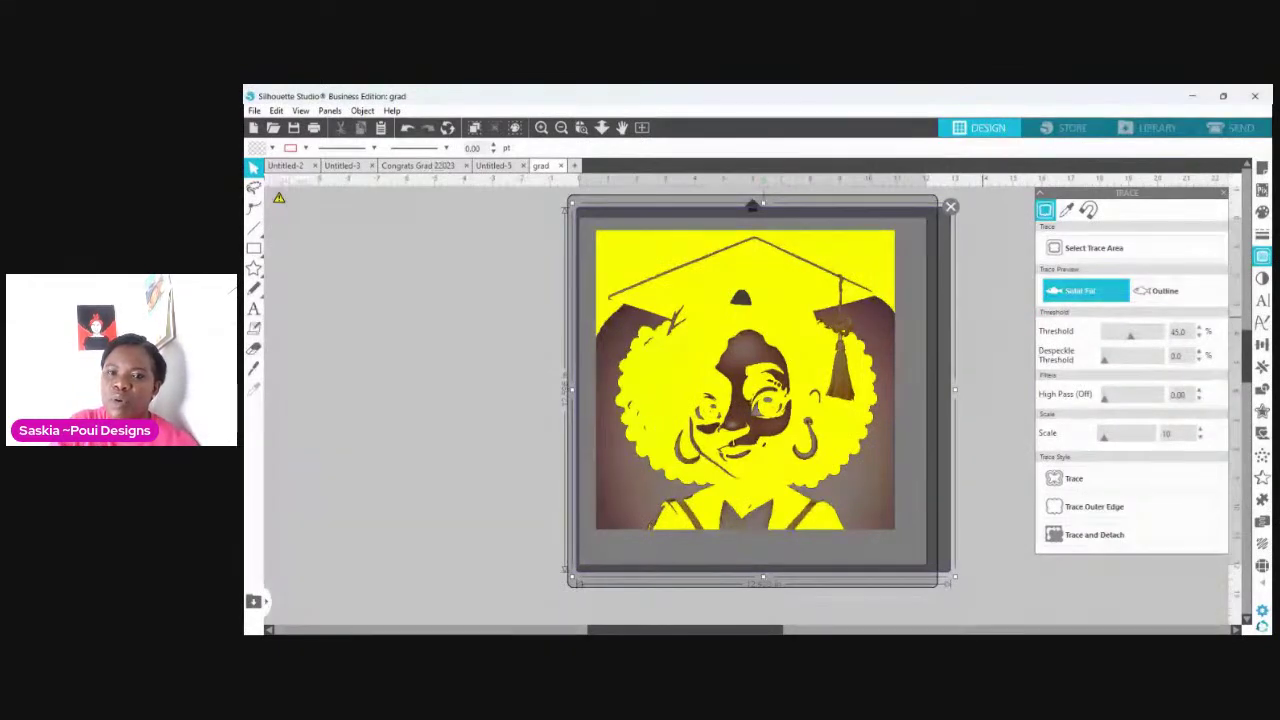
{"action": "left_click", "coordinate": [1199, 328]}
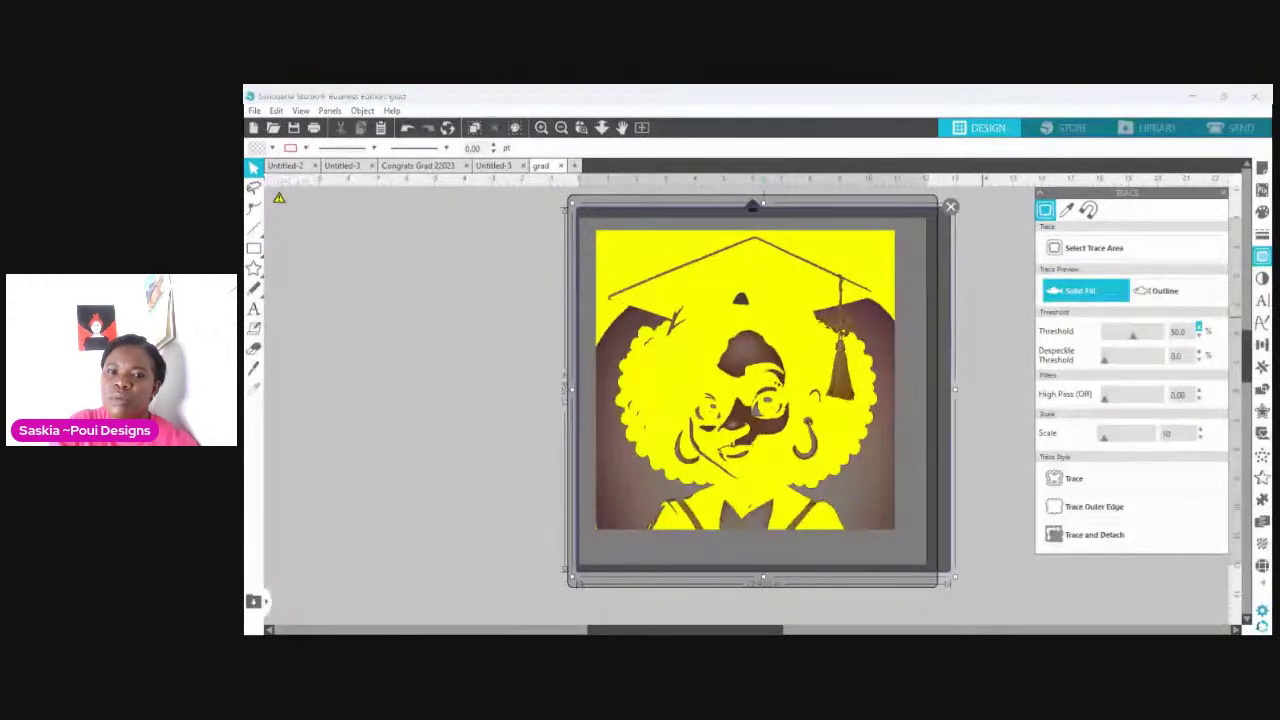
{"action": "left_click", "coordinate": [1199, 328]}
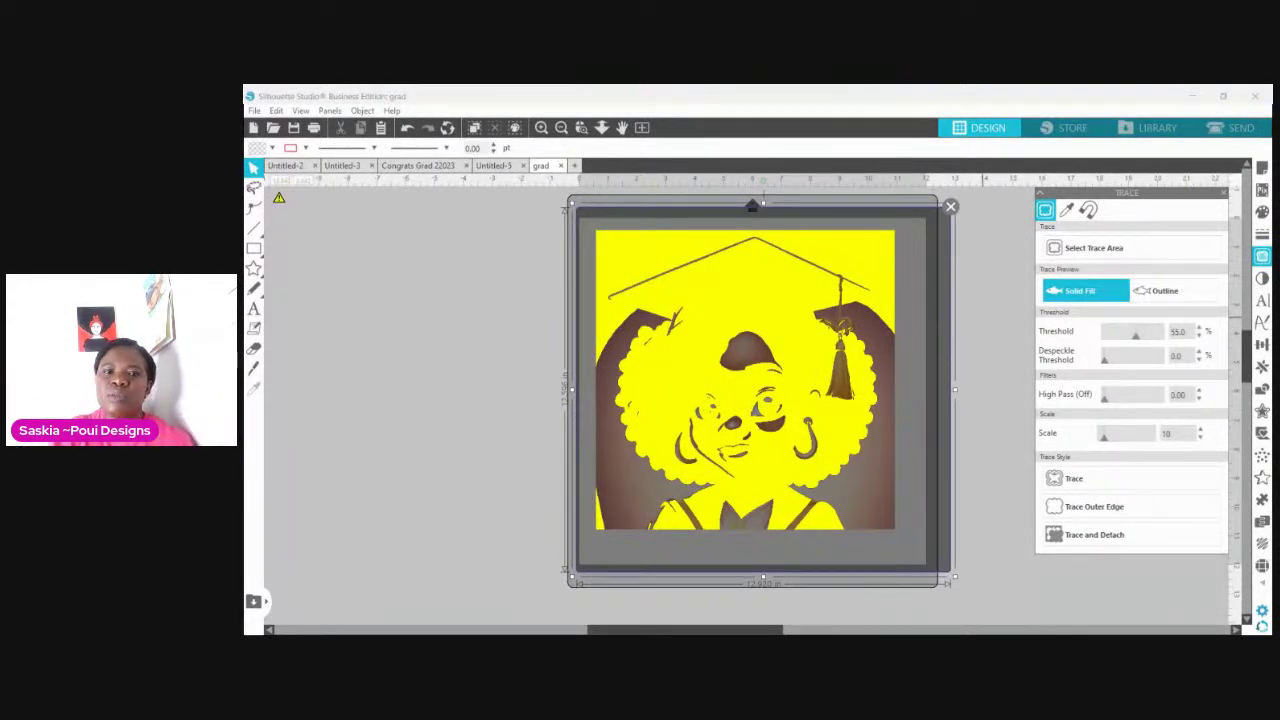
{"action": "left_click", "coordinate": [1133, 246]}
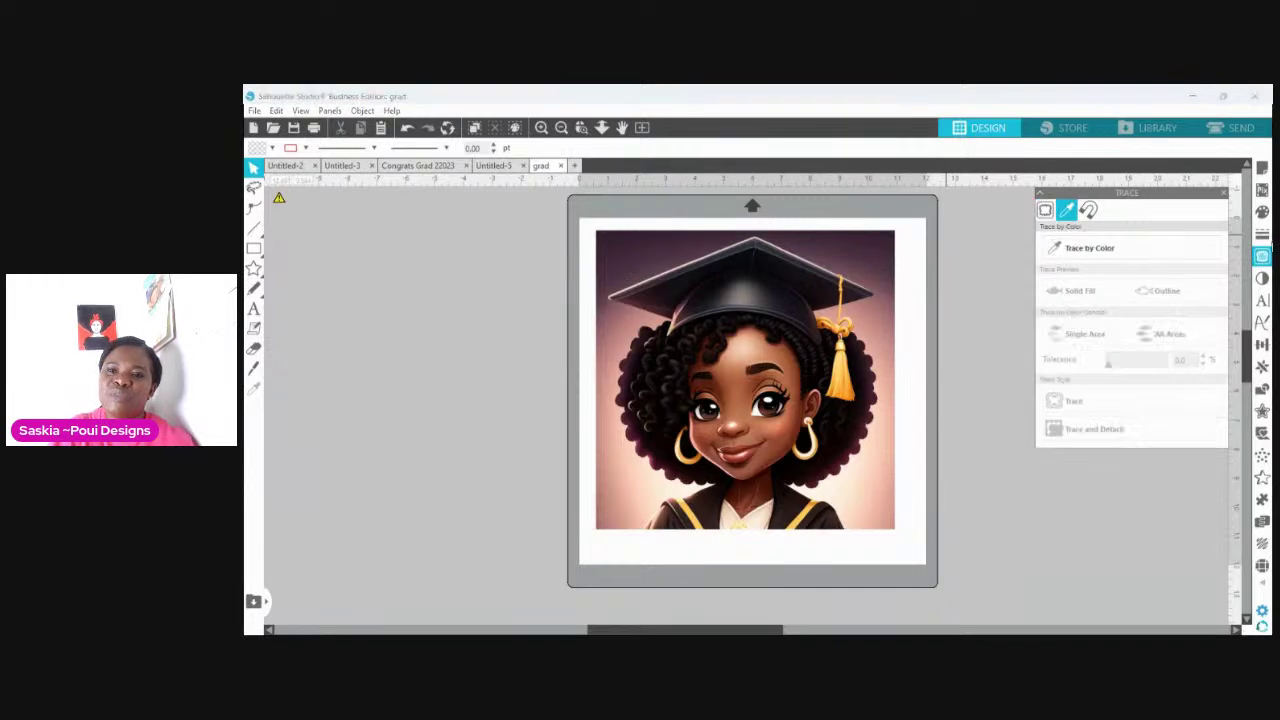
{"action": "left_click", "coordinate": [1131, 248]}
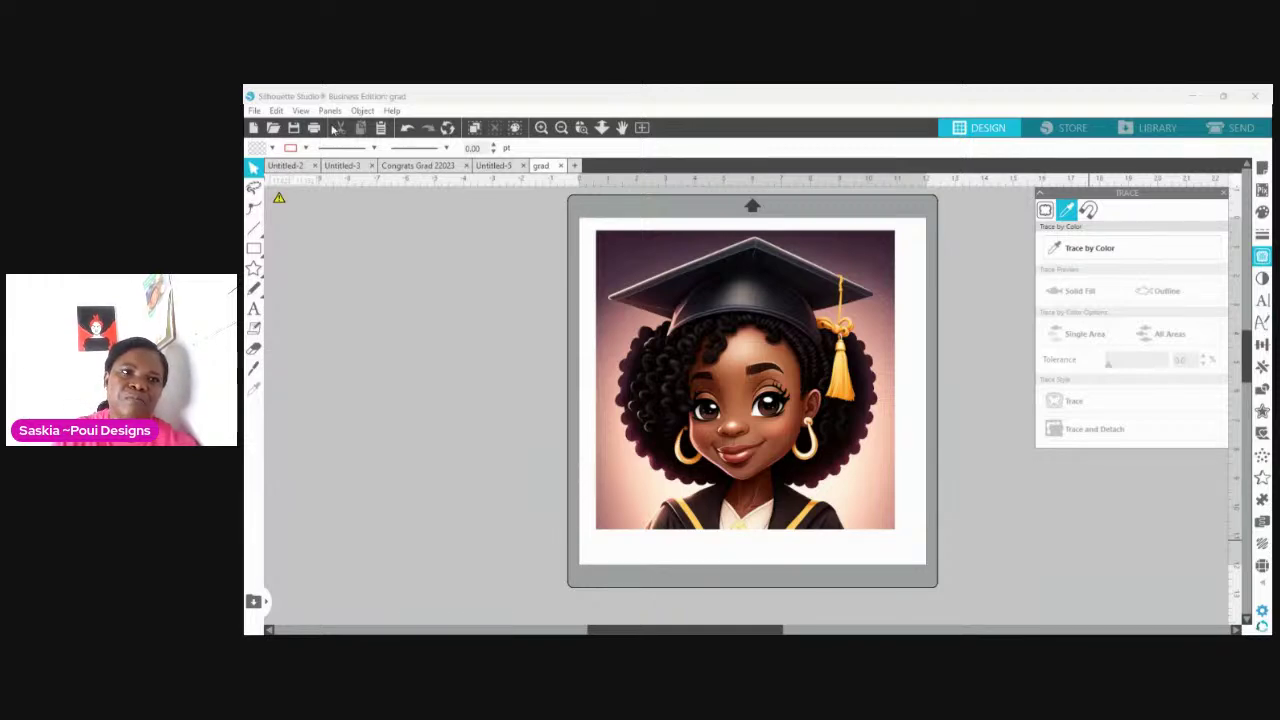
{"action": "left_click", "coordinate": [331, 111]}
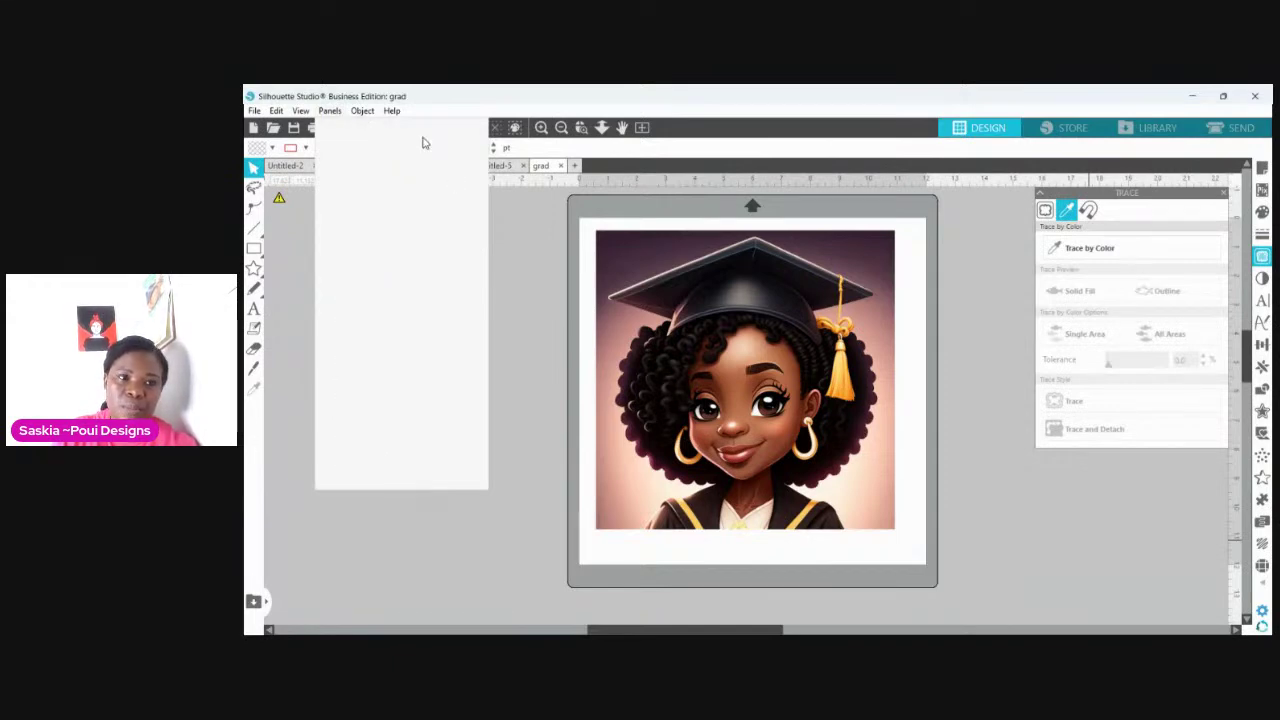
{"action": "left_click", "coordinate": [636, 296]}
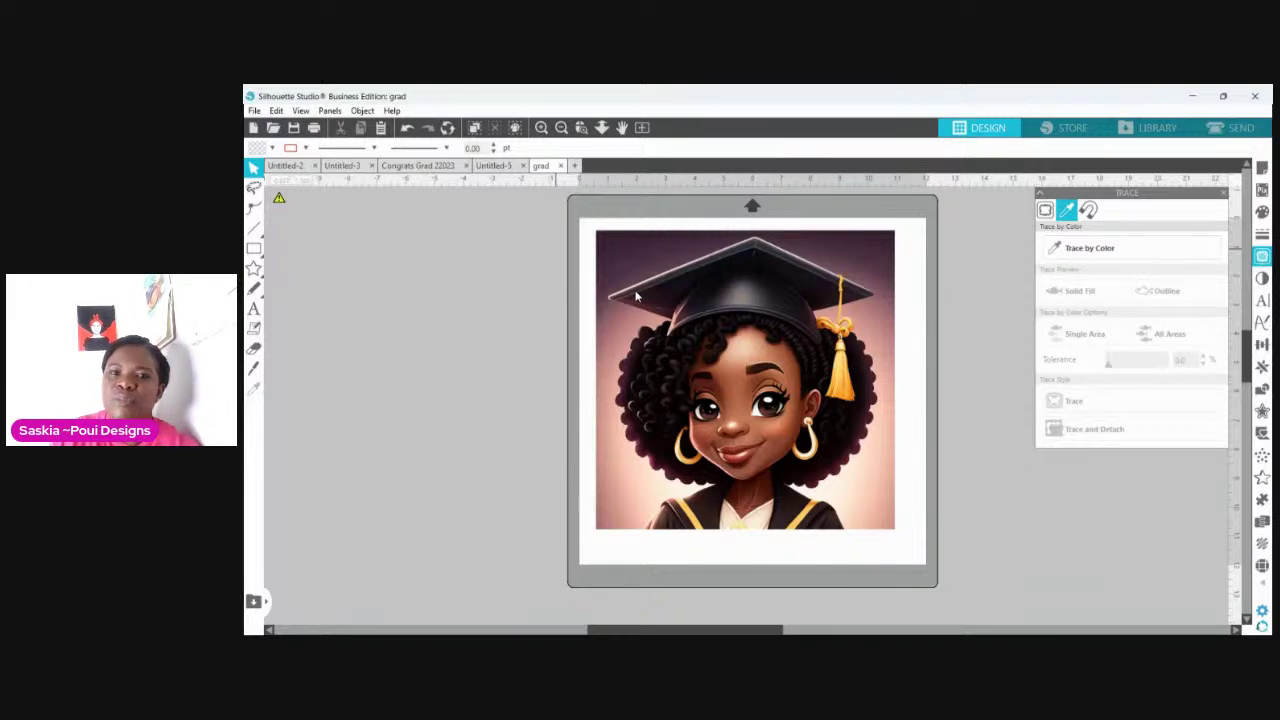
Step: Sample the pink background beside the hair with Trace by Color, check the outline preview, and return to the Solid Fill preview
{"action": "left_click", "coordinate": [1108, 250]}
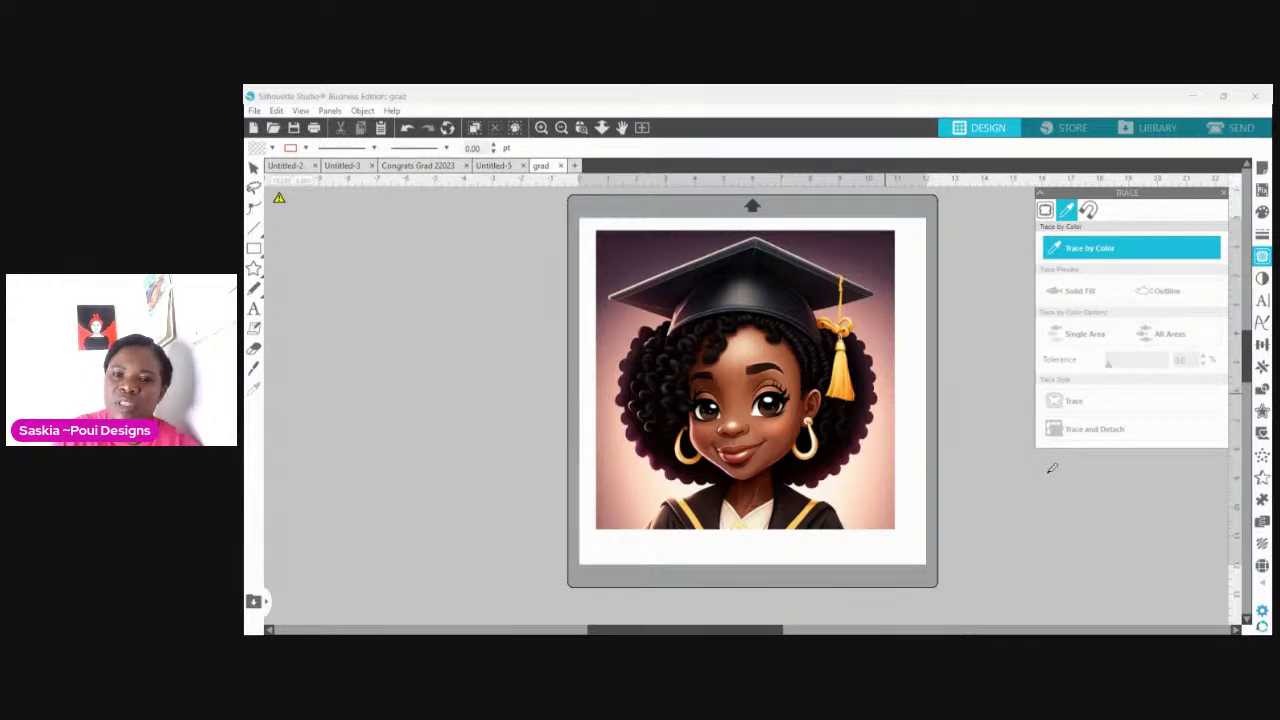
{"action": "left_click", "coordinate": [893, 385]}
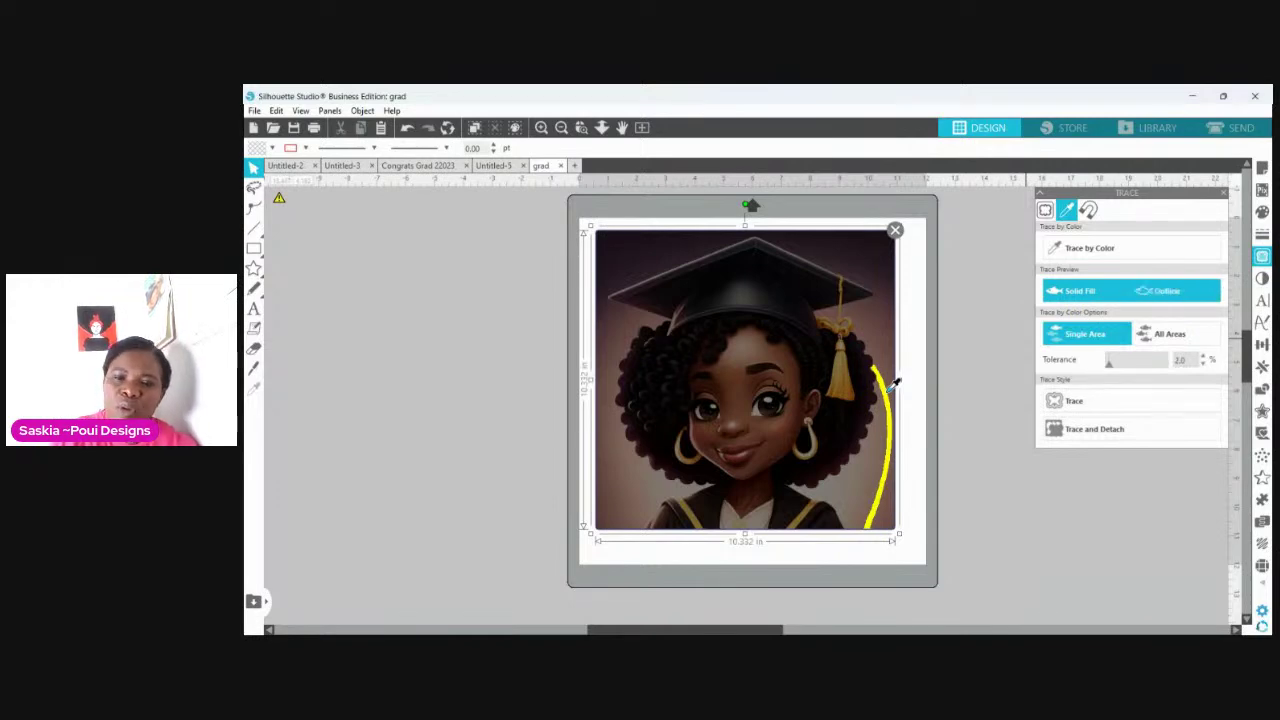
{"action": "key", "text": "Escape"}
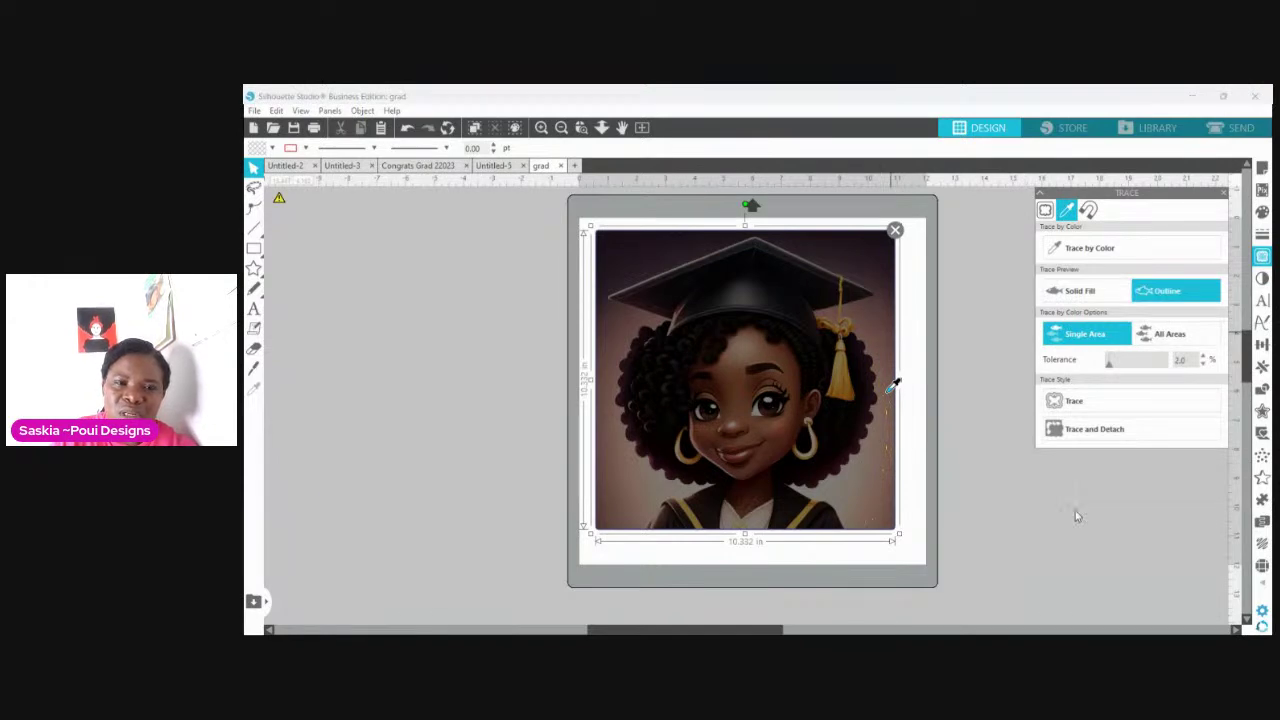
{"action": "left_click", "coordinate": [1005, 495]}
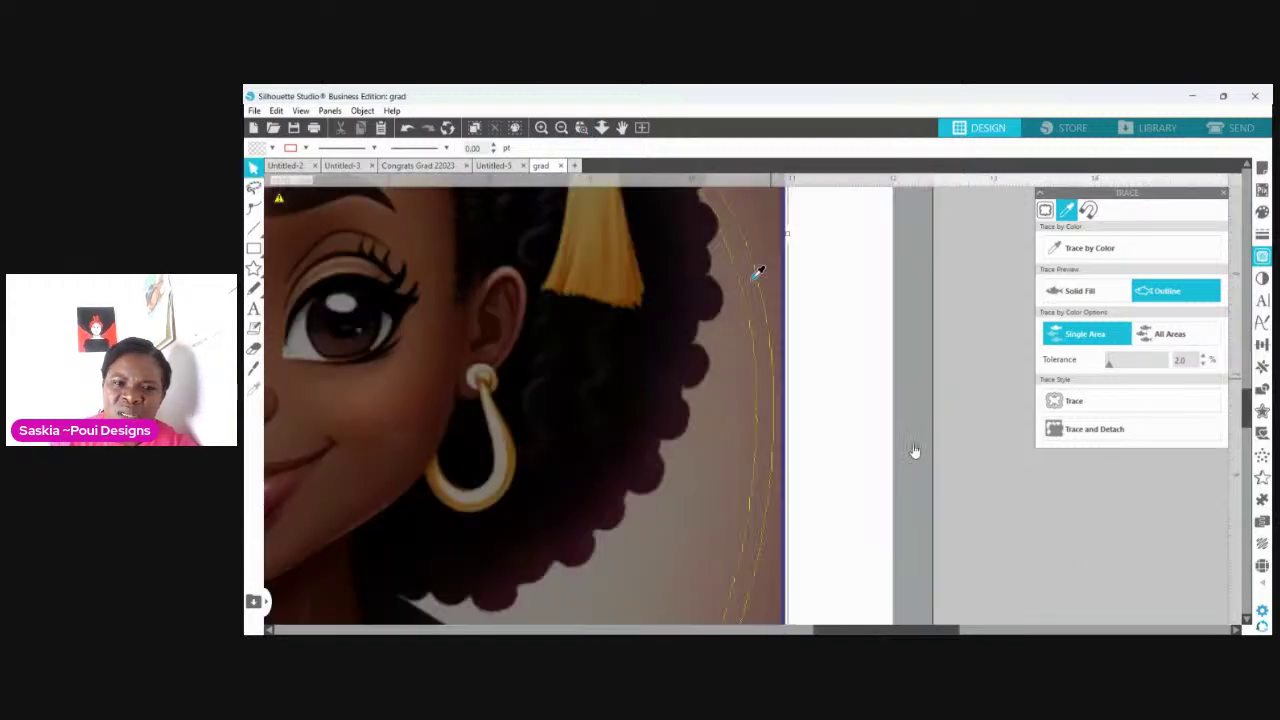
{"action": "left_click", "coordinate": [914, 451]}
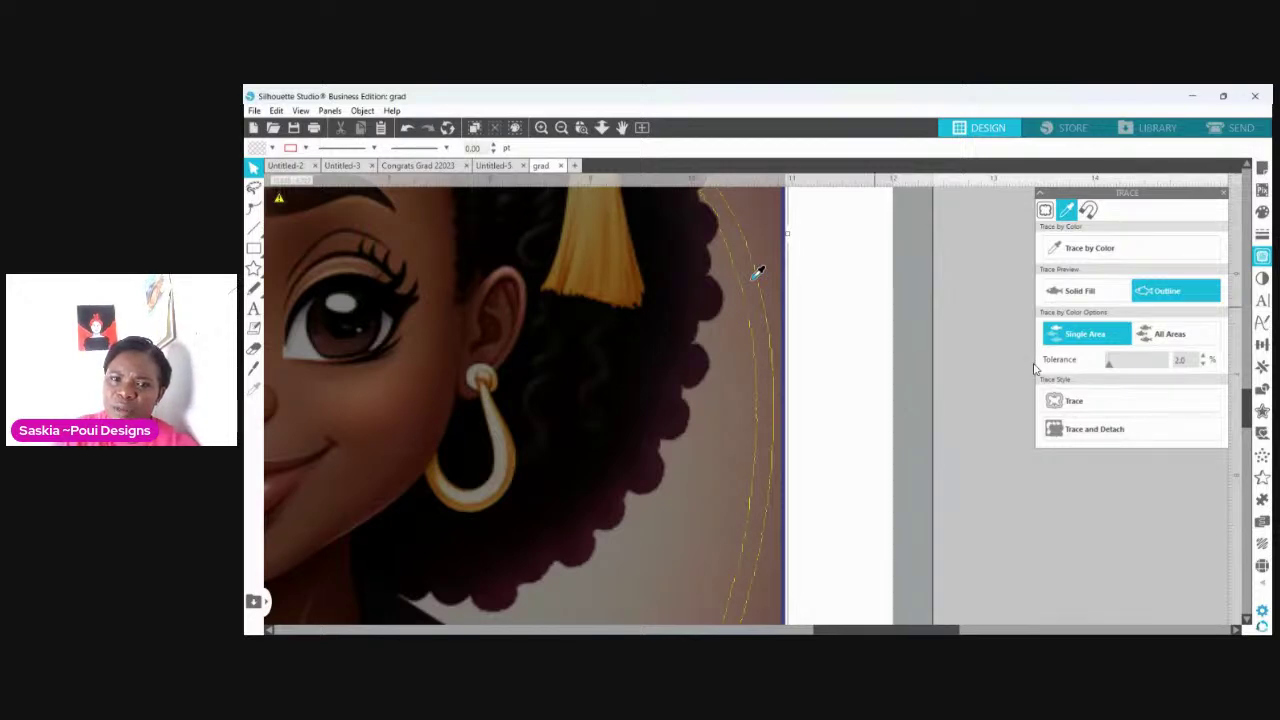
{"action": "left_click", "coordinate": [1080, 290]}
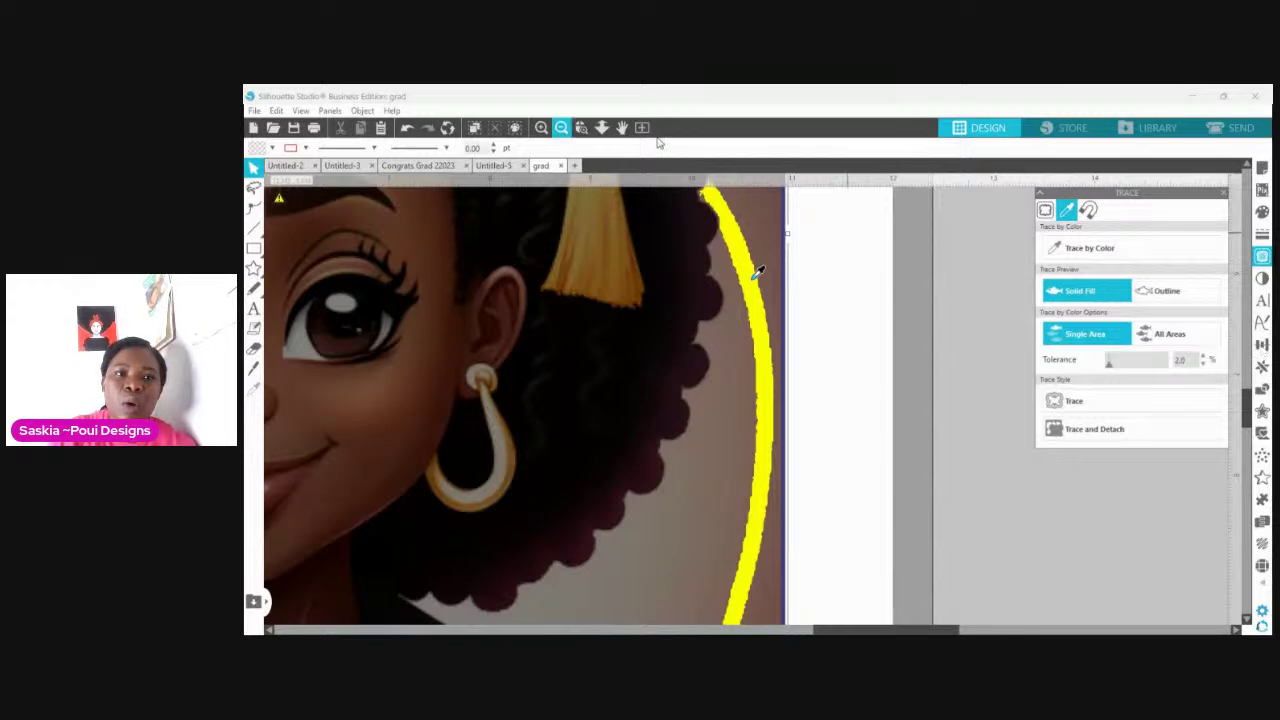
Step: Raise the color trace tolerance to 10% for the background strip beside the hair and tassel
{"action": "key", "text": "ctrl+minus"}
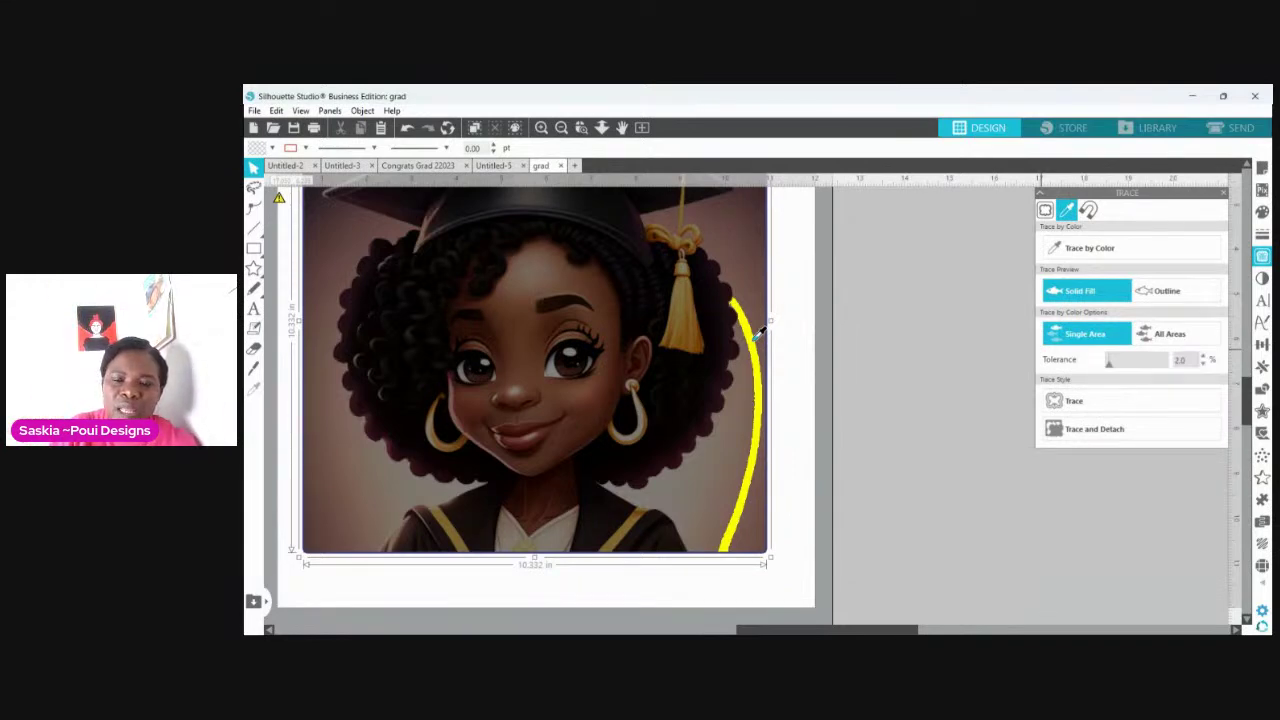
{"action": "key", "text": "Up"}
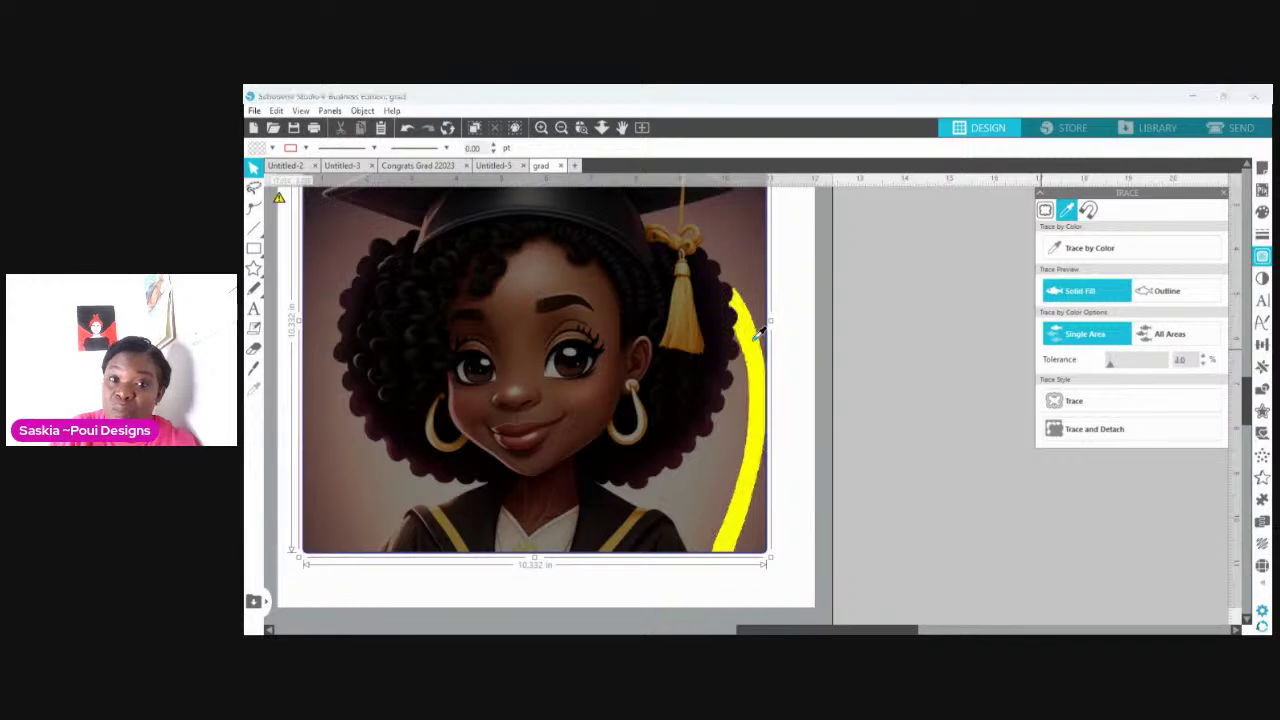
{"action": "key", "text": "Up"}
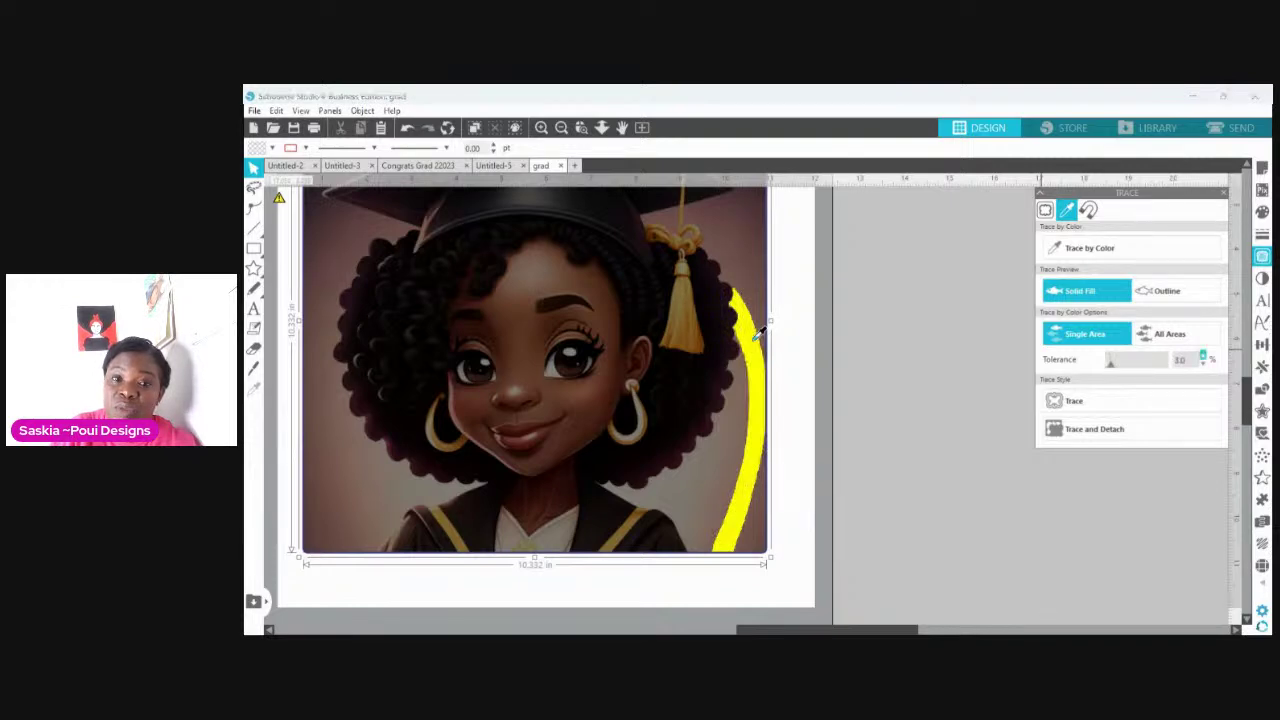
{"action": "key", "text": "Up"}
{"action": "key", "text": "Up"}
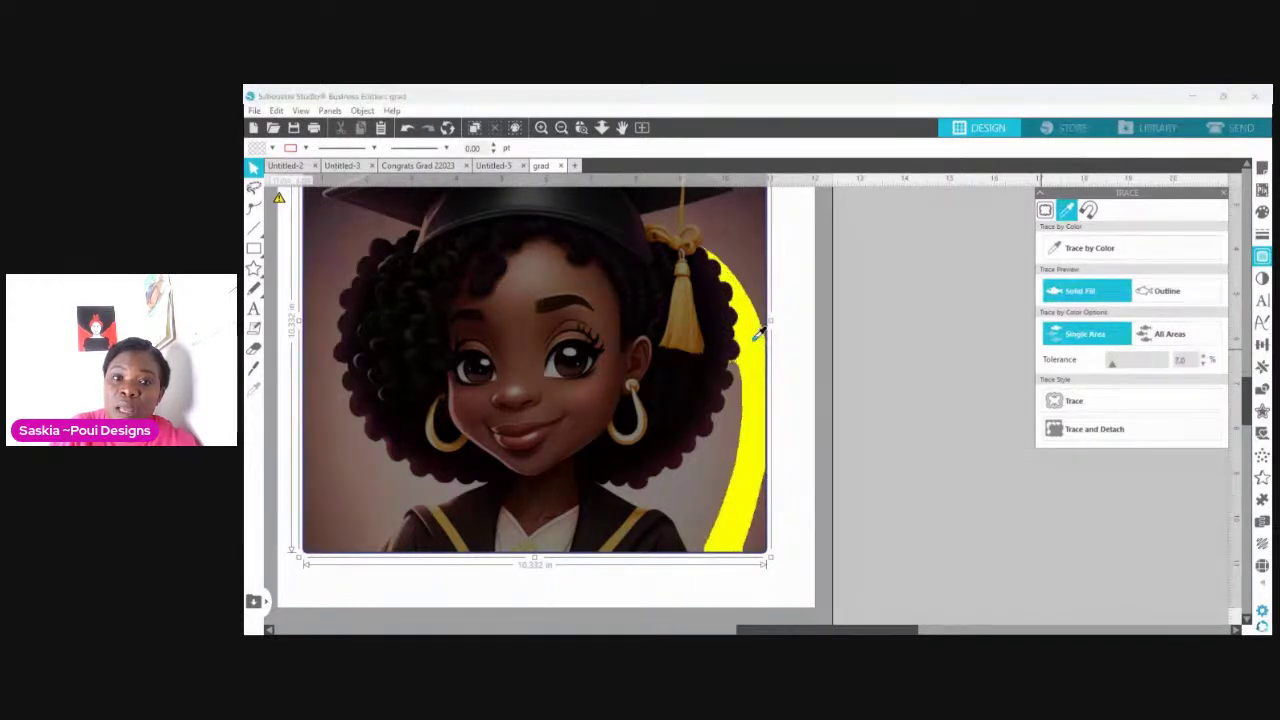
{"action": "key", "text": "Up"}
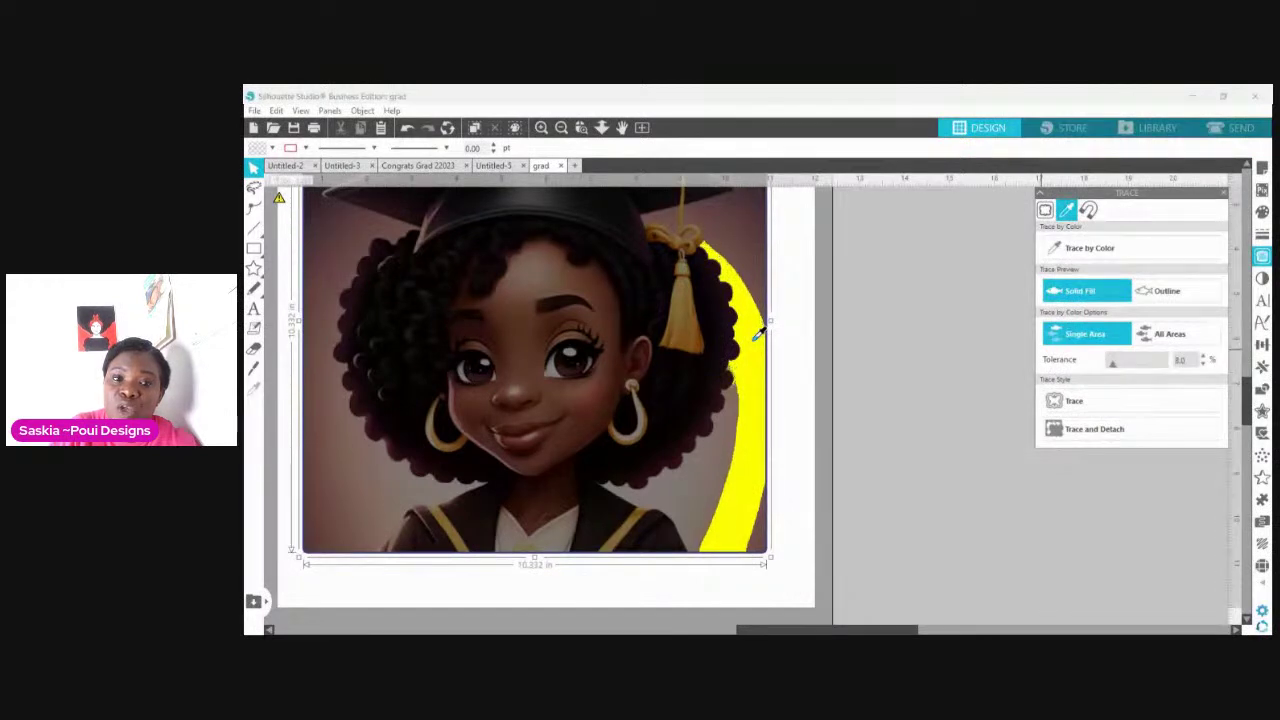
{"action": "key", "text": "Up"}
{"action": "key", "text": "Up"}
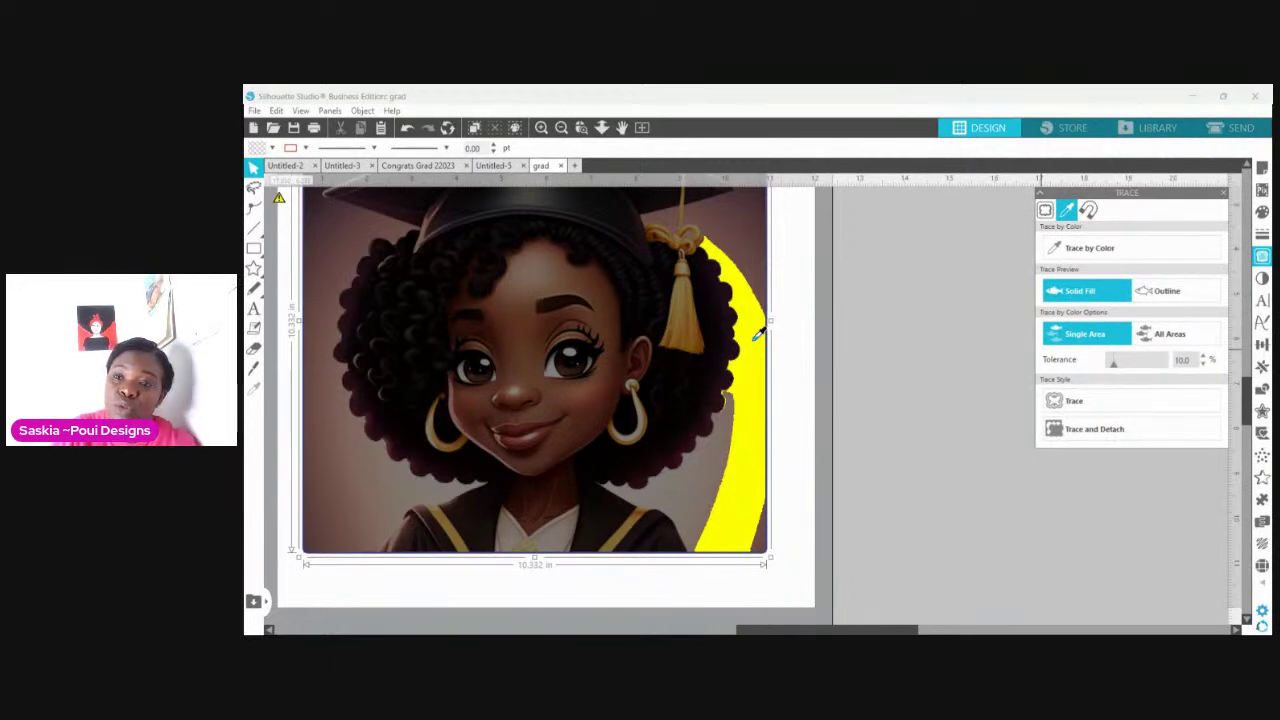
Step: Fine-tune the tolerance, then trace and detach the highlighted background strip beside the hair and tassel
{"action": "left_click_drag", "start_coordinate": [760, 333], "coordinate": [760, 336]}
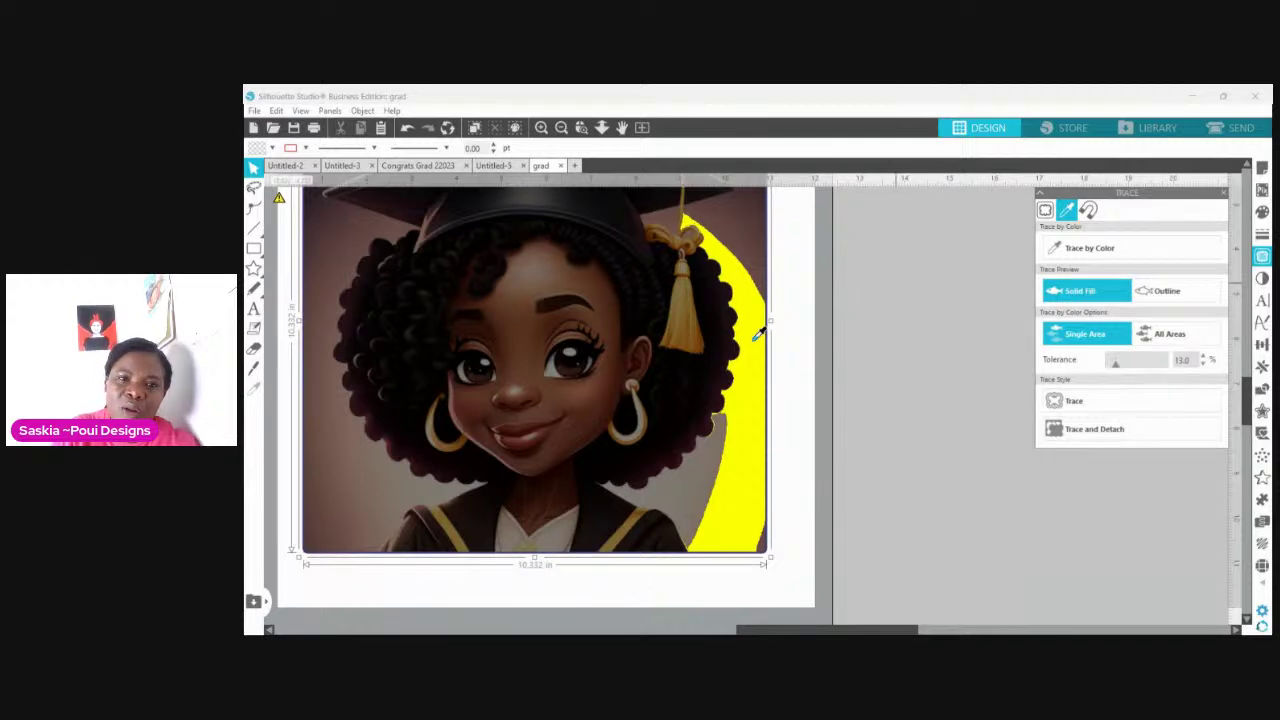
{"action": "key", "text": "Down"}
{"action": "key", "text": "Down"}
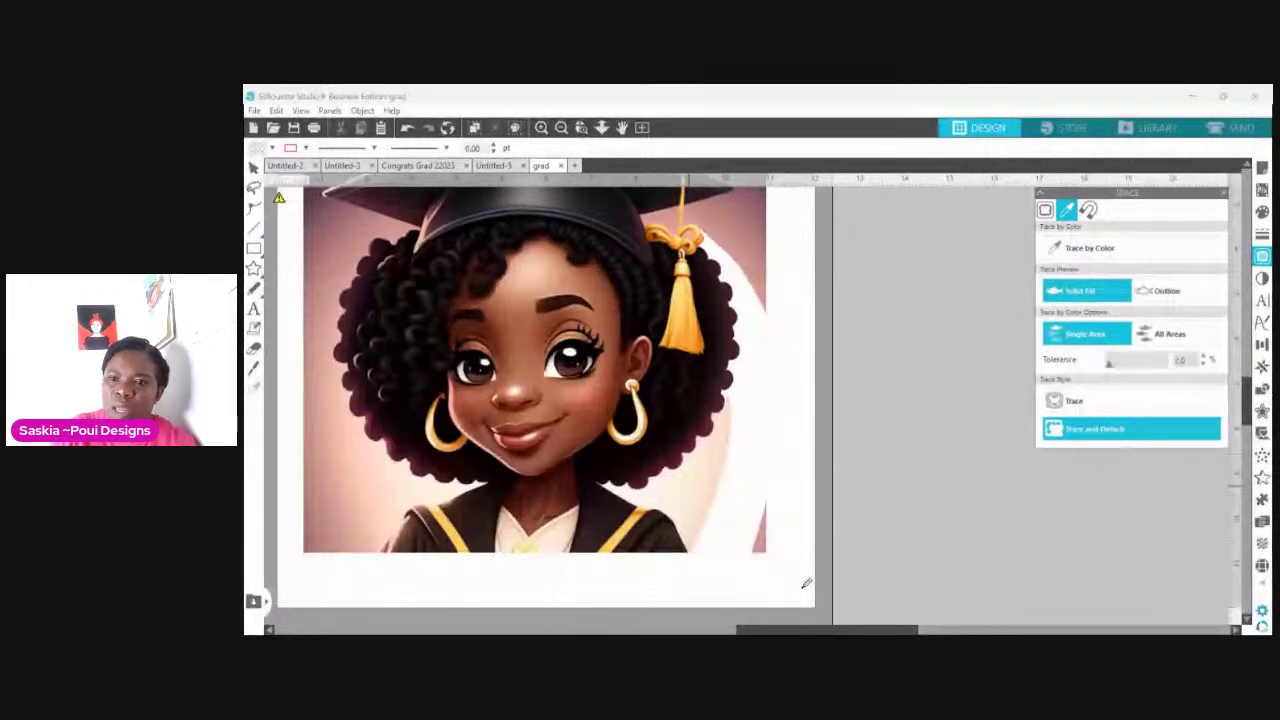
Step: Sample the light background between the hair and the shoulder on the tassel side, and raise the color trace tolerance to 21%
{"action": "left_click", "coordinate": [695, 478]}
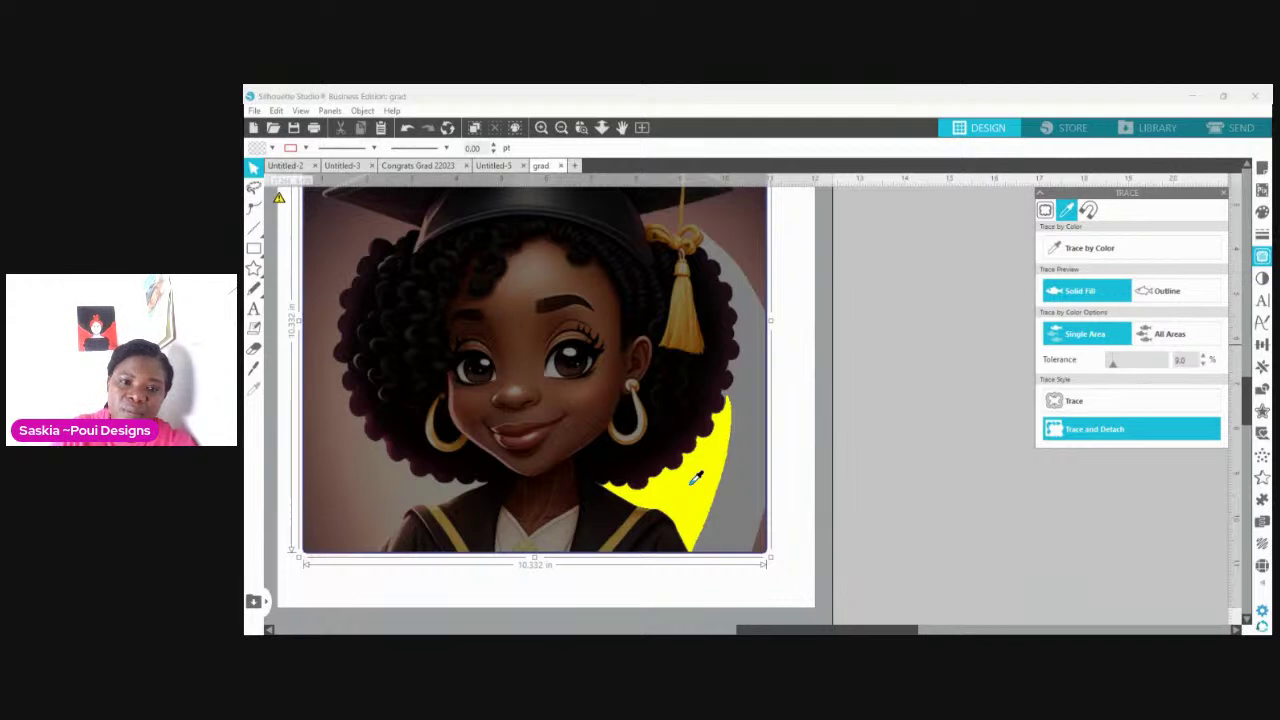
{"action": "key", "text": "Up"}
{"action": "key", "text": "Up"}
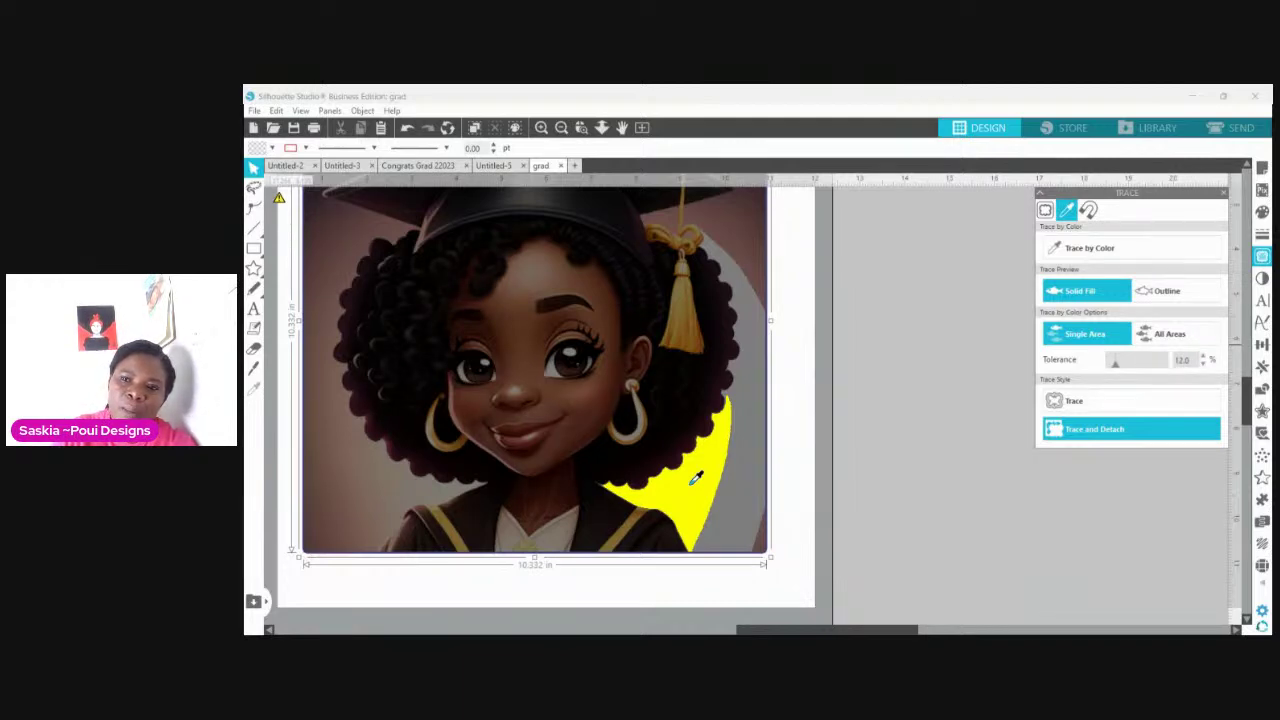
{"action": "key", "text": "Up"}
{"action": "key", "text": "Up"}
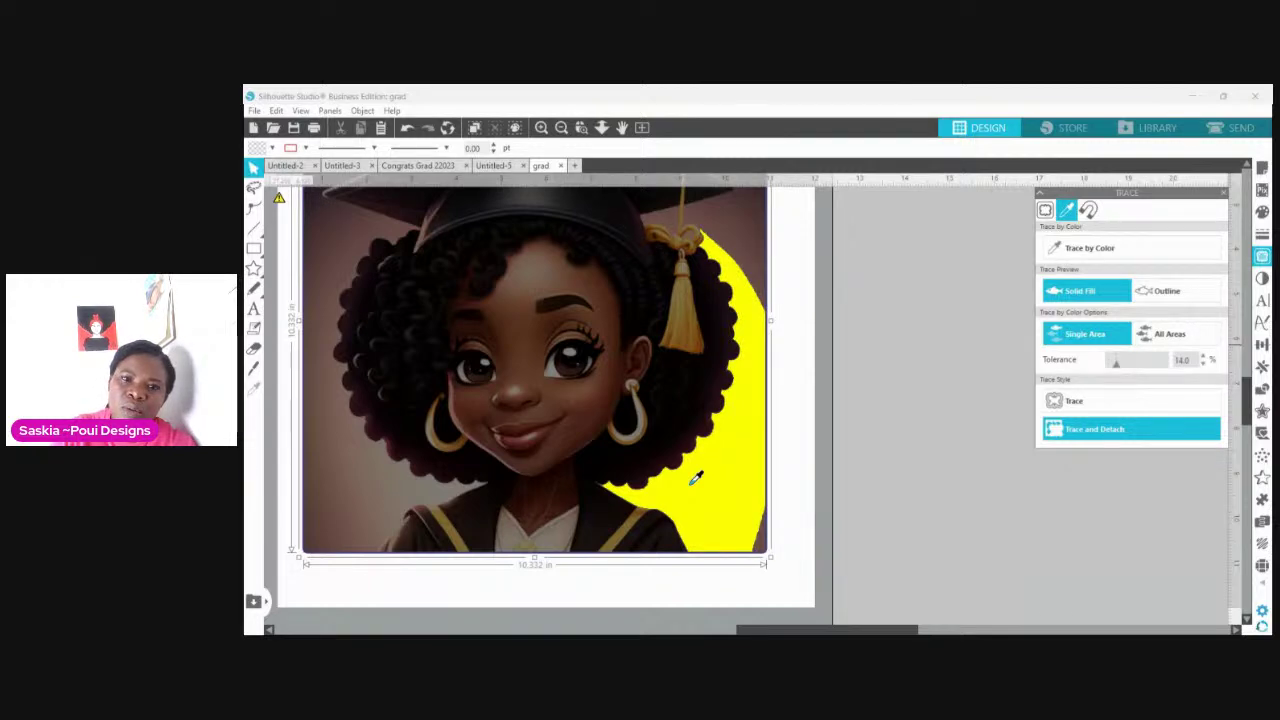
{"action": "key", "text": "Up"}
{"action": "key", "text": "Up"}
{"action": "key", "text": "Up"}
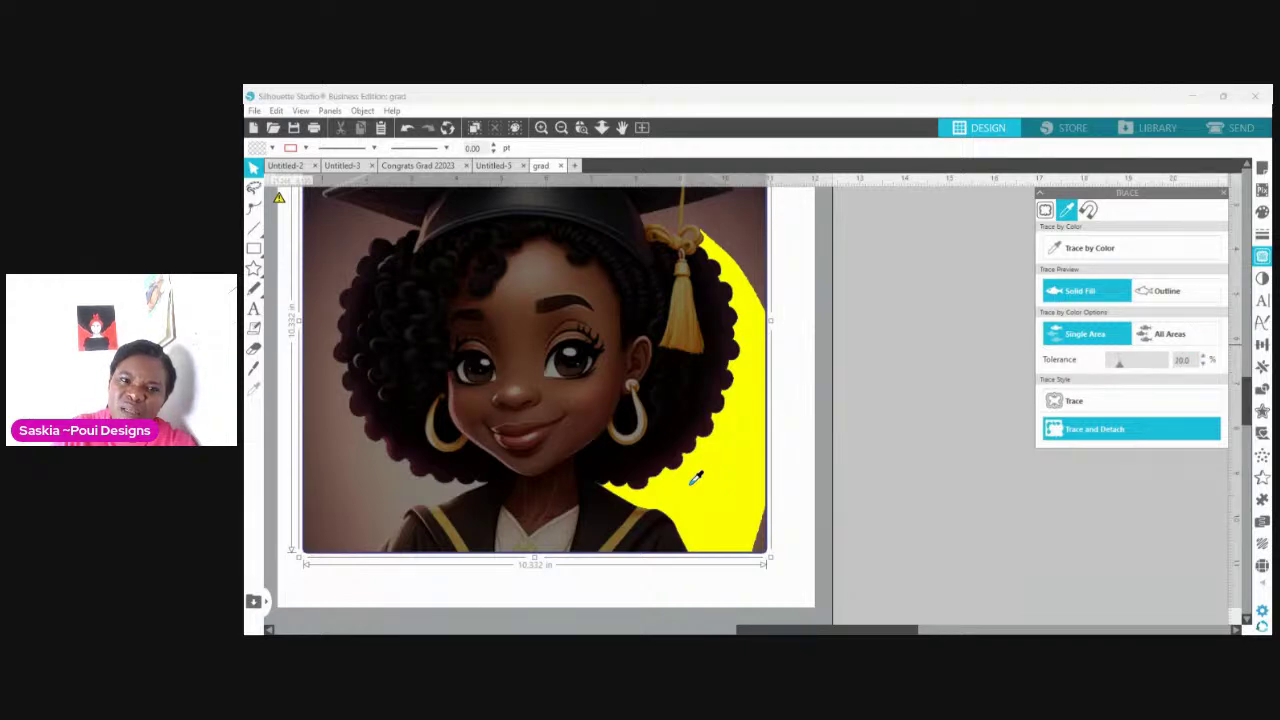
{"action": "key", "text": "Up"}
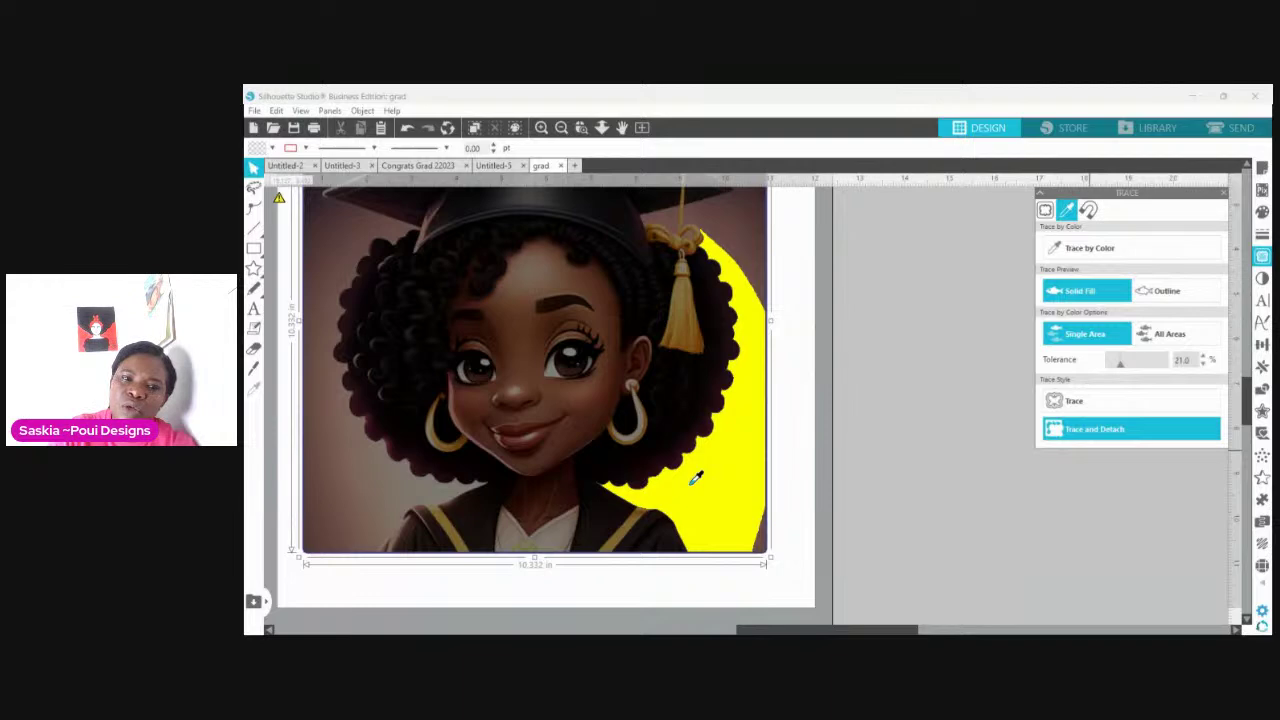
Step: Trace and detach the highlighted background on the tassel side, and select the tiny leftover fragment near the image edge
{"action": "left_click", "coordinate": [691, 484]}
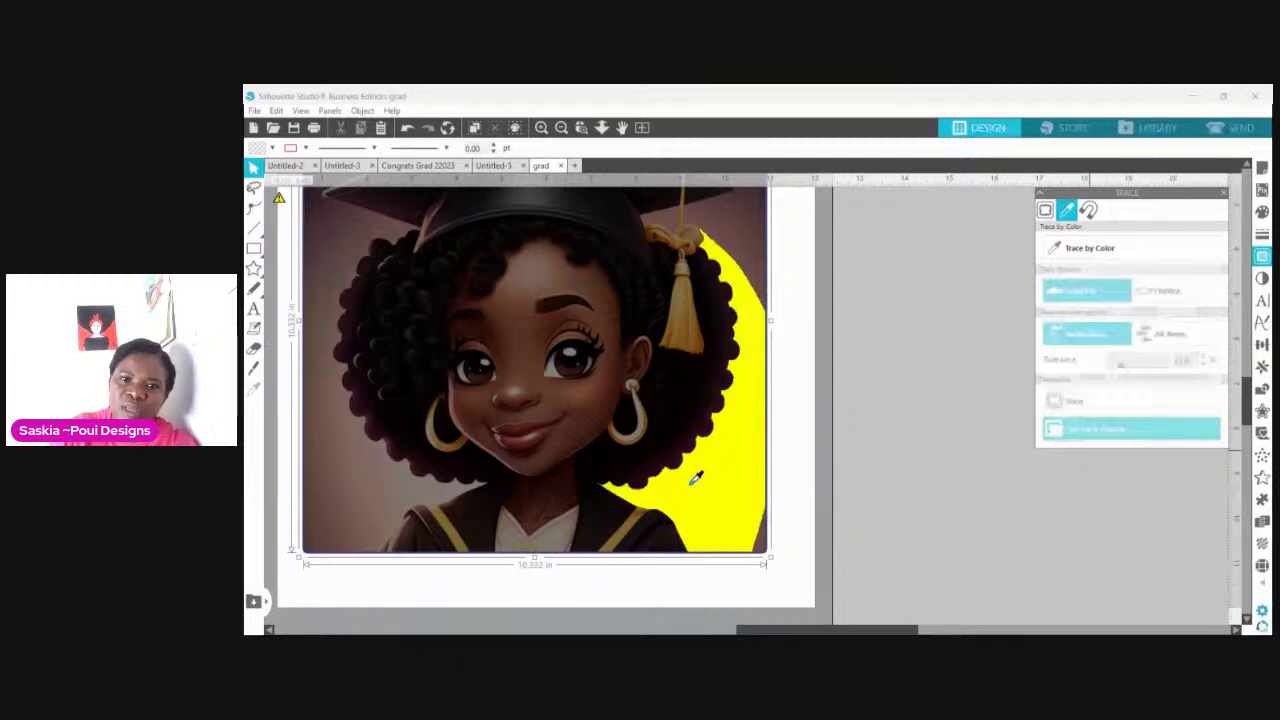
{"action": "left_click", "coordinate": [854, 254]}
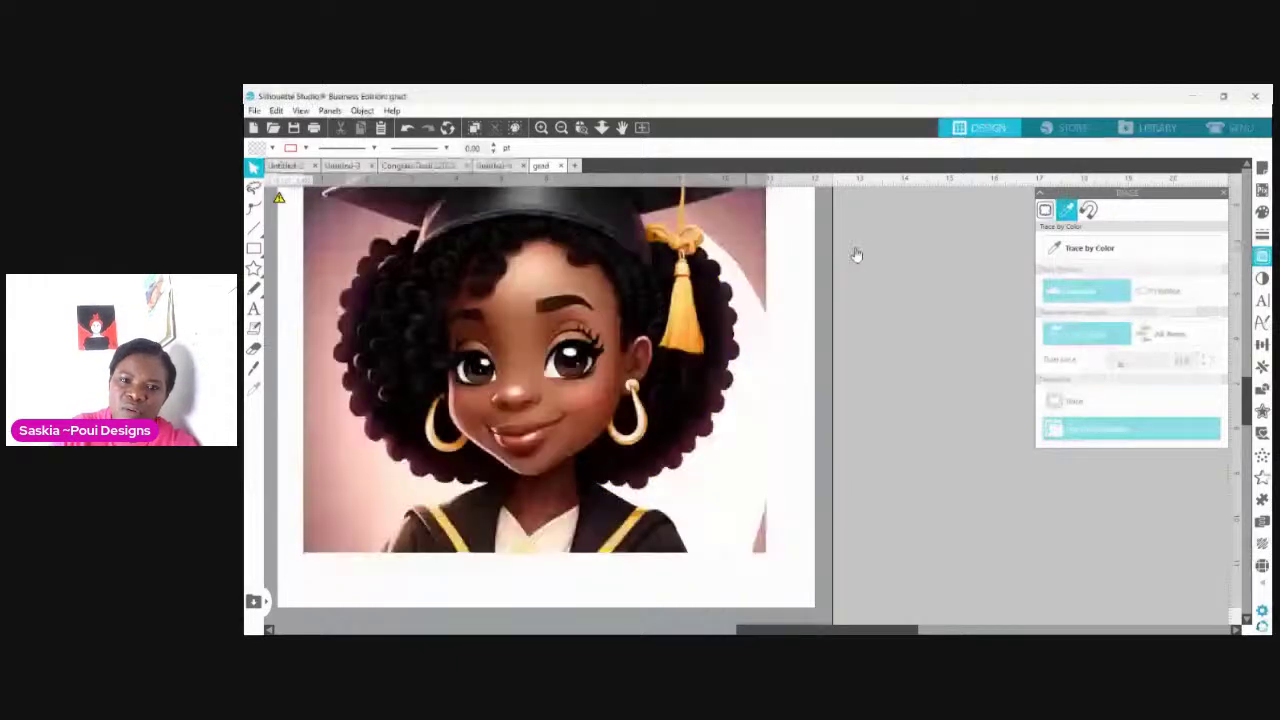
{"action": "left_click", "coordinate": [757, 310]}
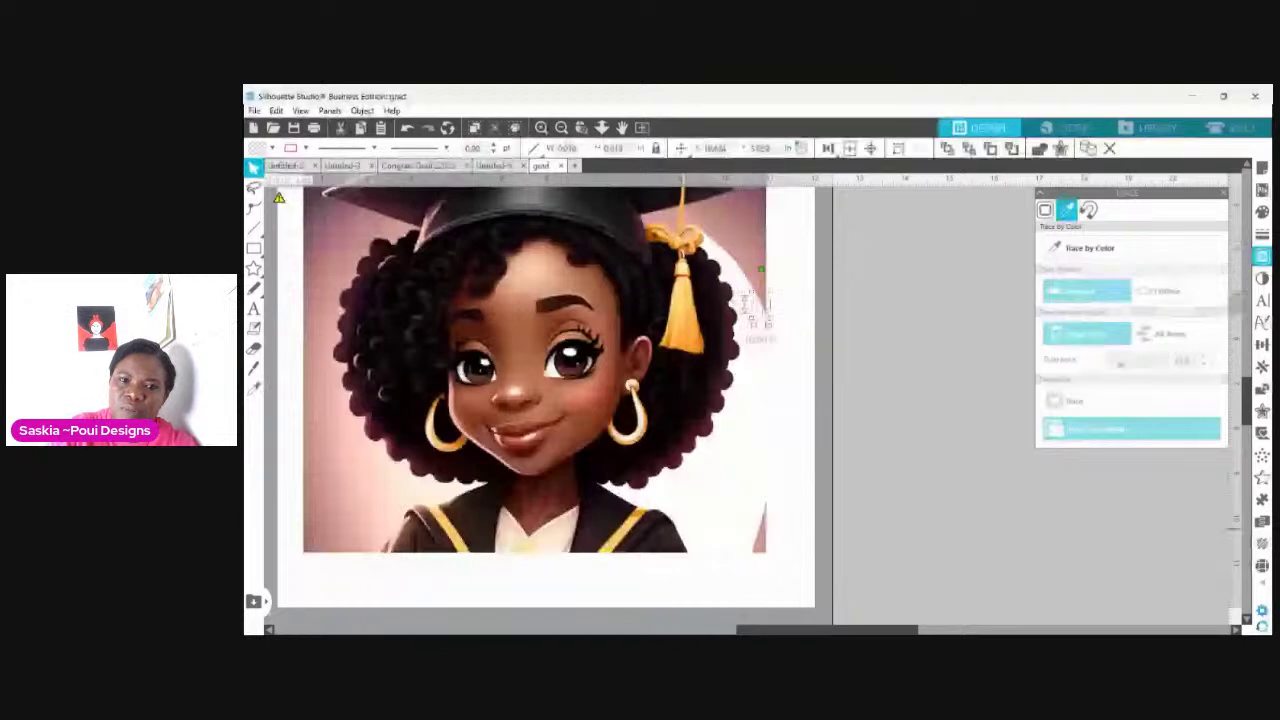
{"action": "left_click", "coordinate": [731, 597]}
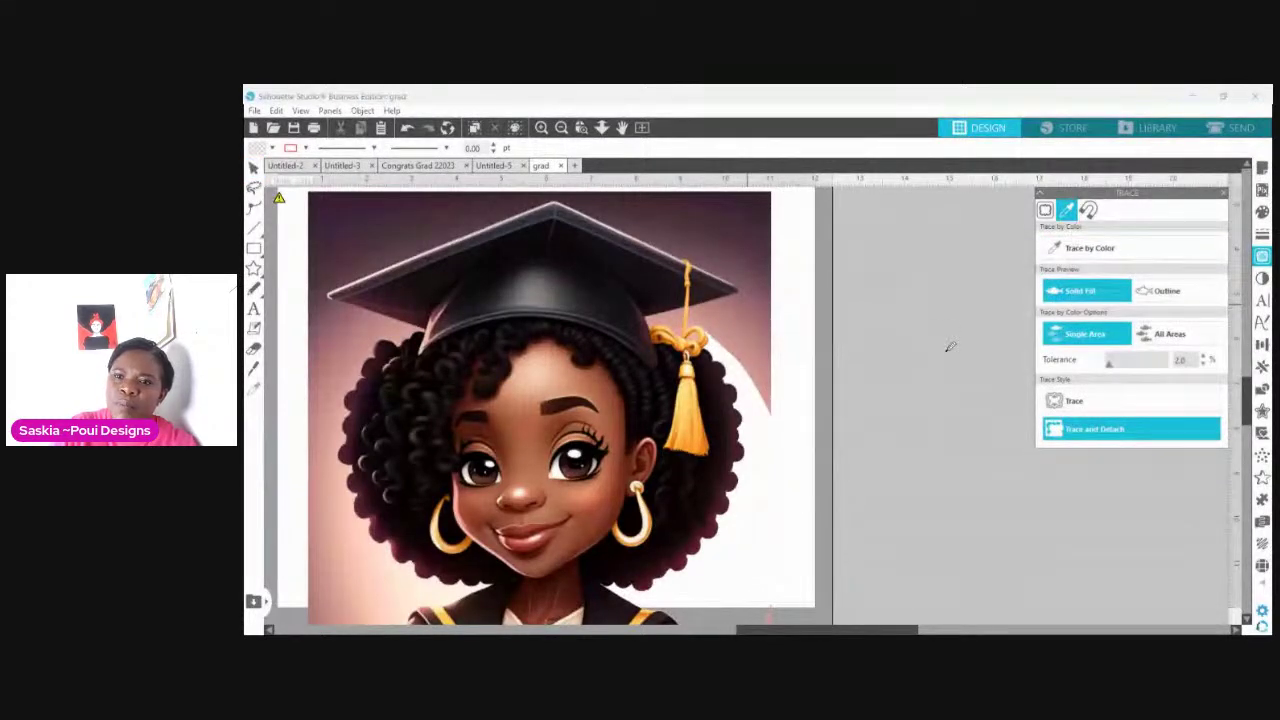
Step: Sample the curved band beside the cap's tassel-side corner, set the tolerance to 13%, and trace and detach it
{"action": "left_click", "coordinate": [757, 297]}
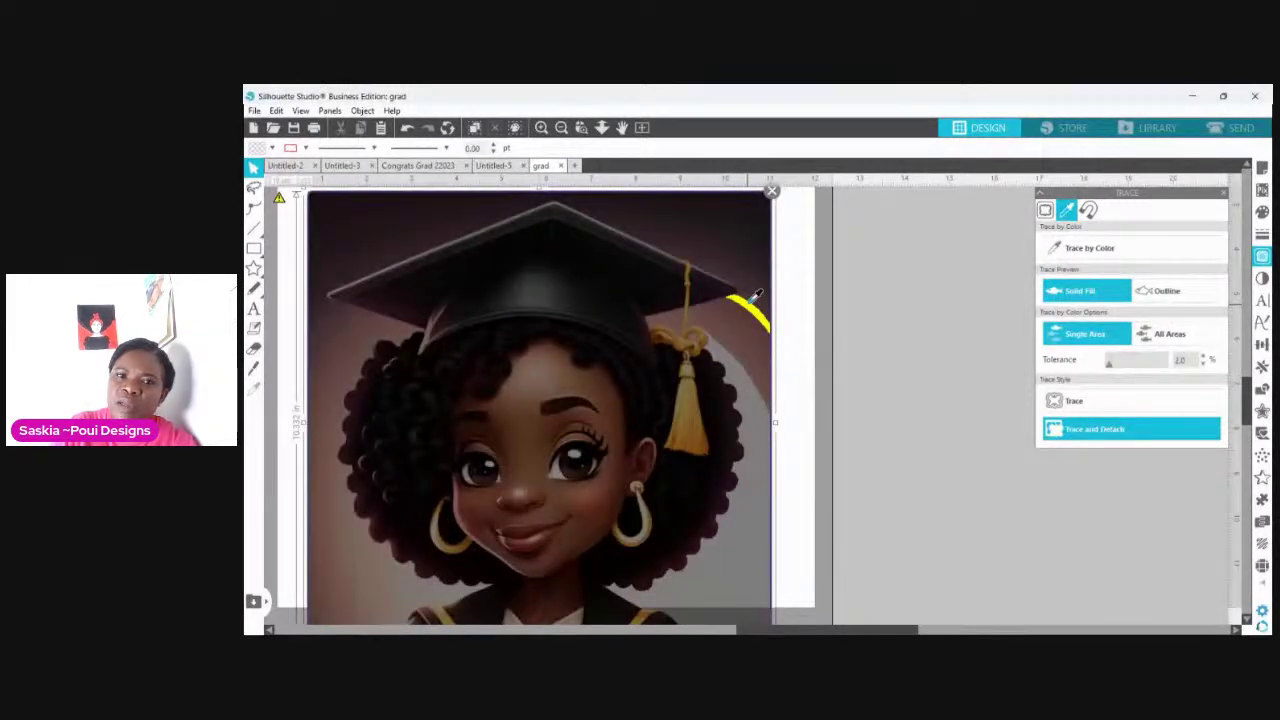
{"action": "left_click", "coordinate": [757, 297]}
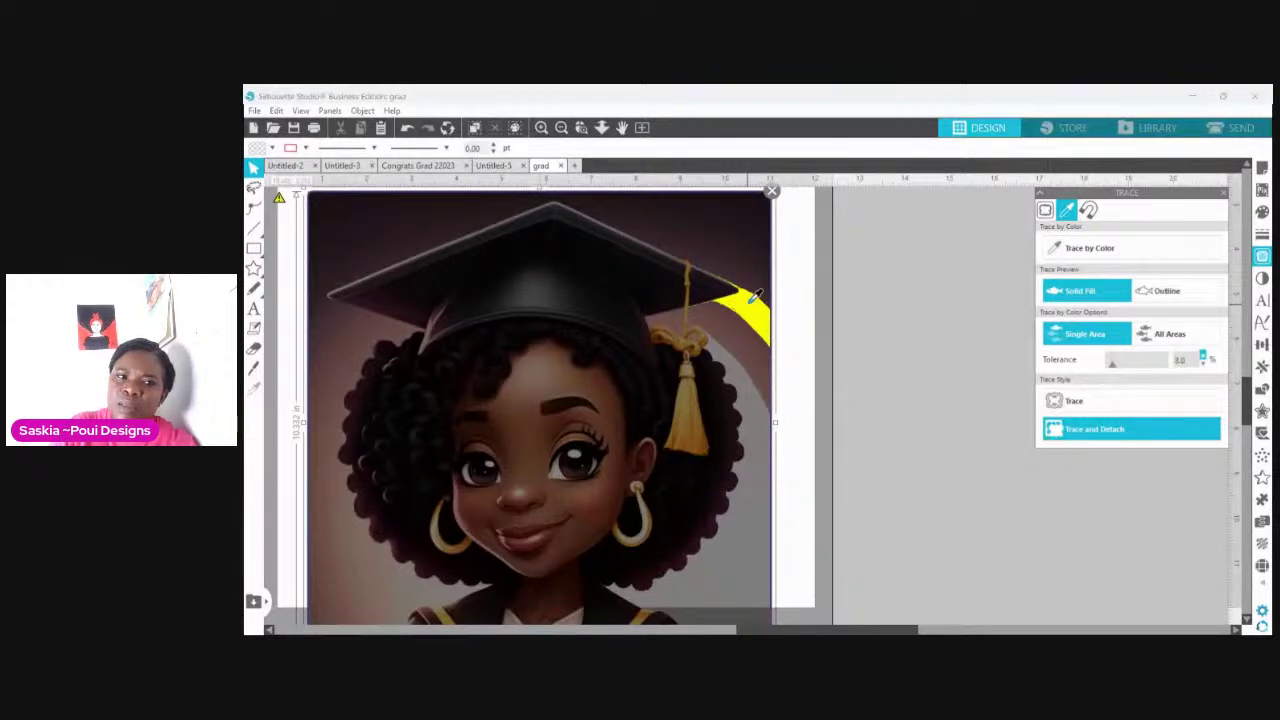
{"action": "left_click", "coordinate": [757, 297]}
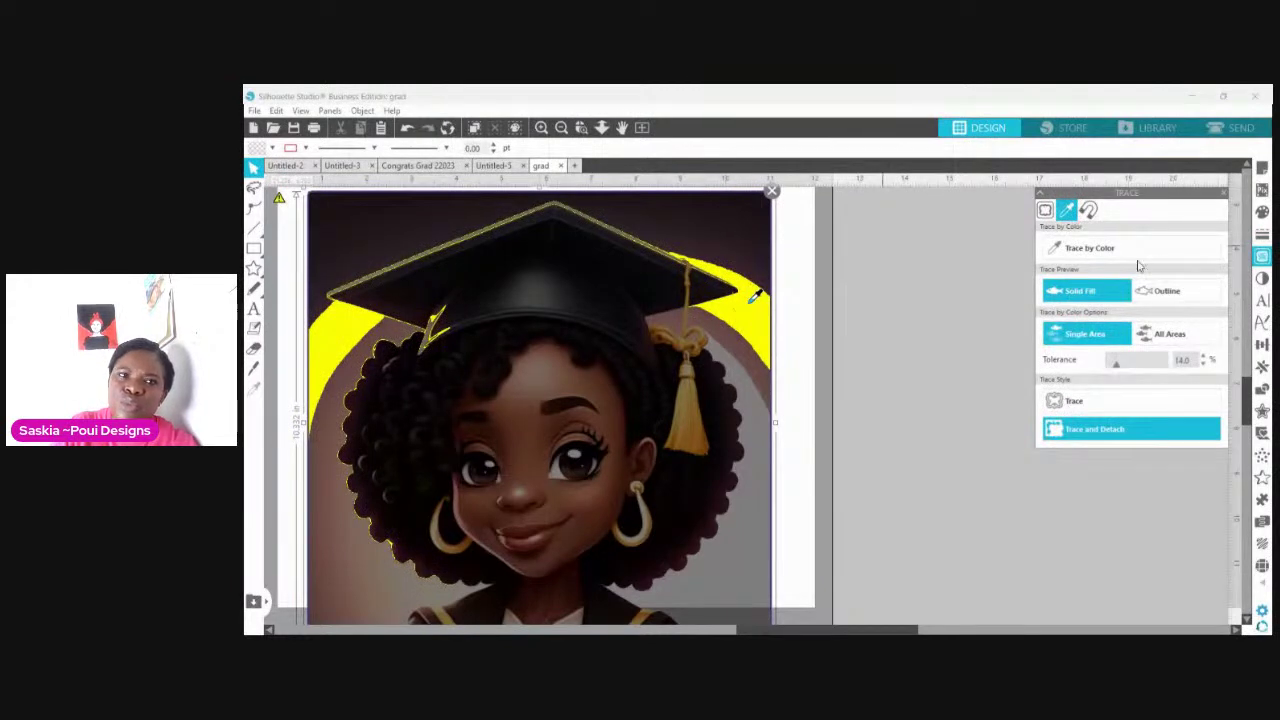
{"action": "left_click", "coordinate": [581, 128]}
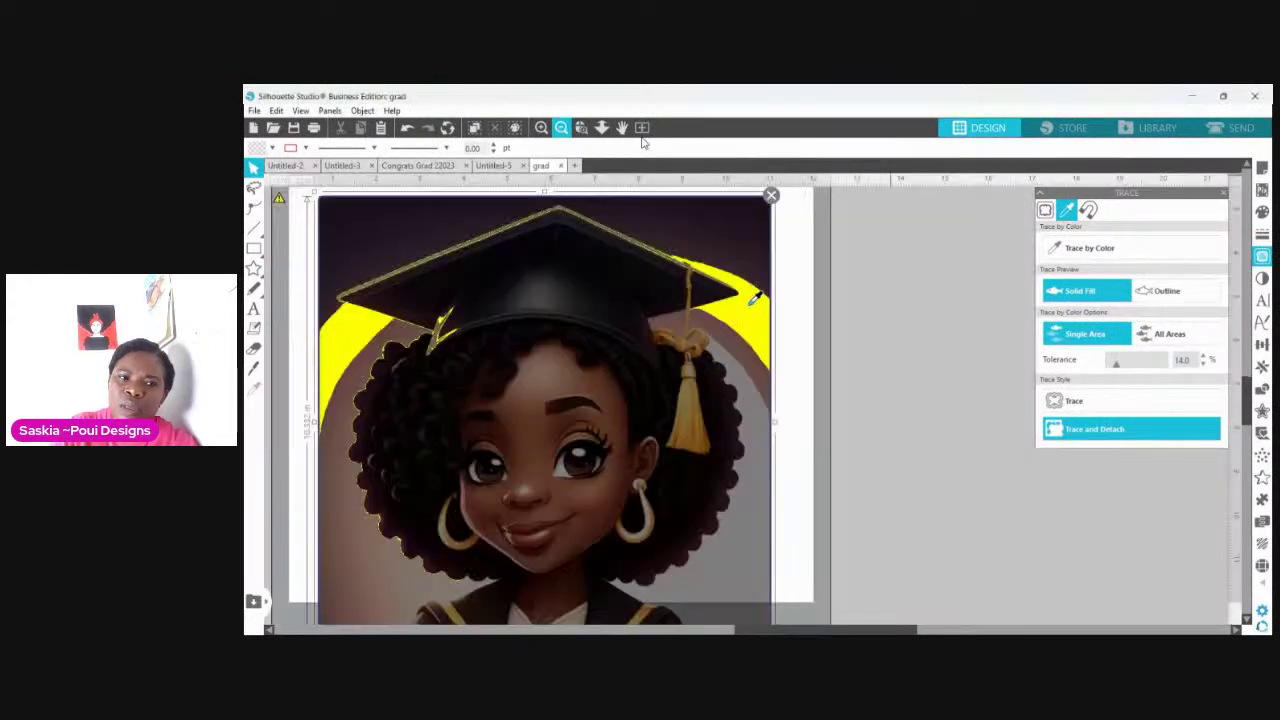
{"action": "scroll", "coordinate": [618, 427], "scroll_direction": "down", "scroll_amount": 2}
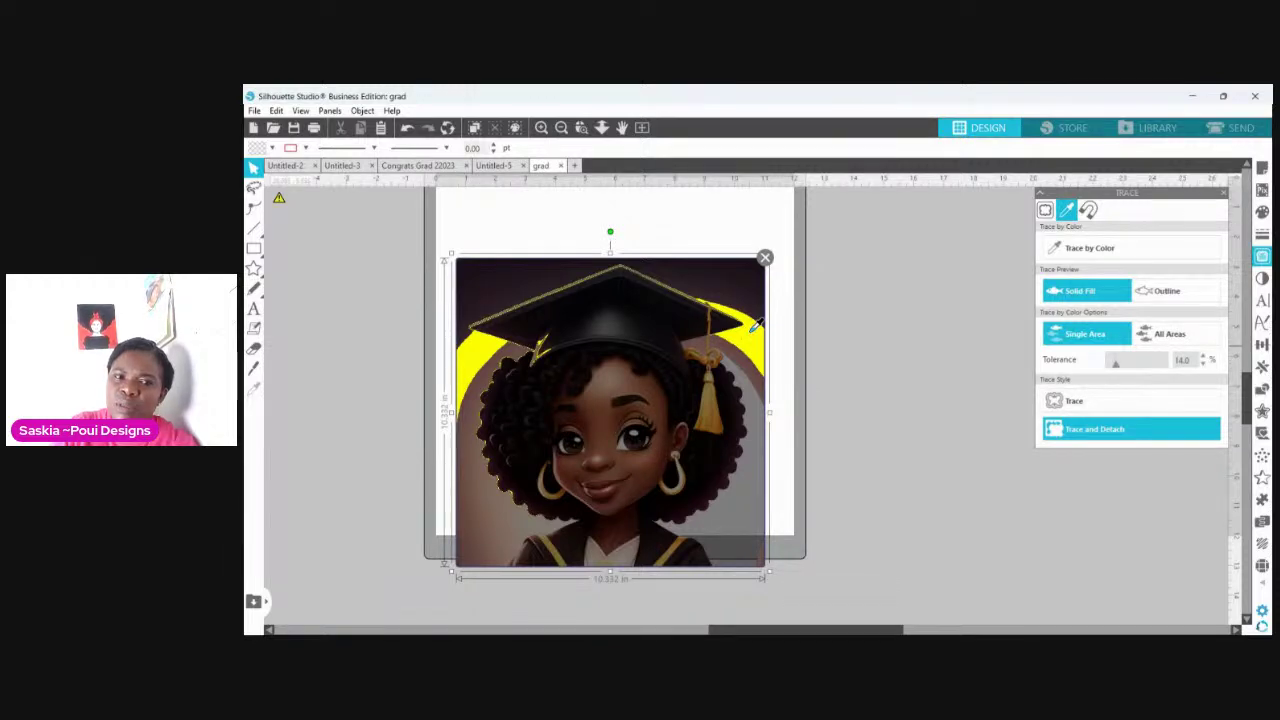
{"action": "scroll", "coordinate": [757, 325], "scroll_direction": "down", "scroll_amount": 1}
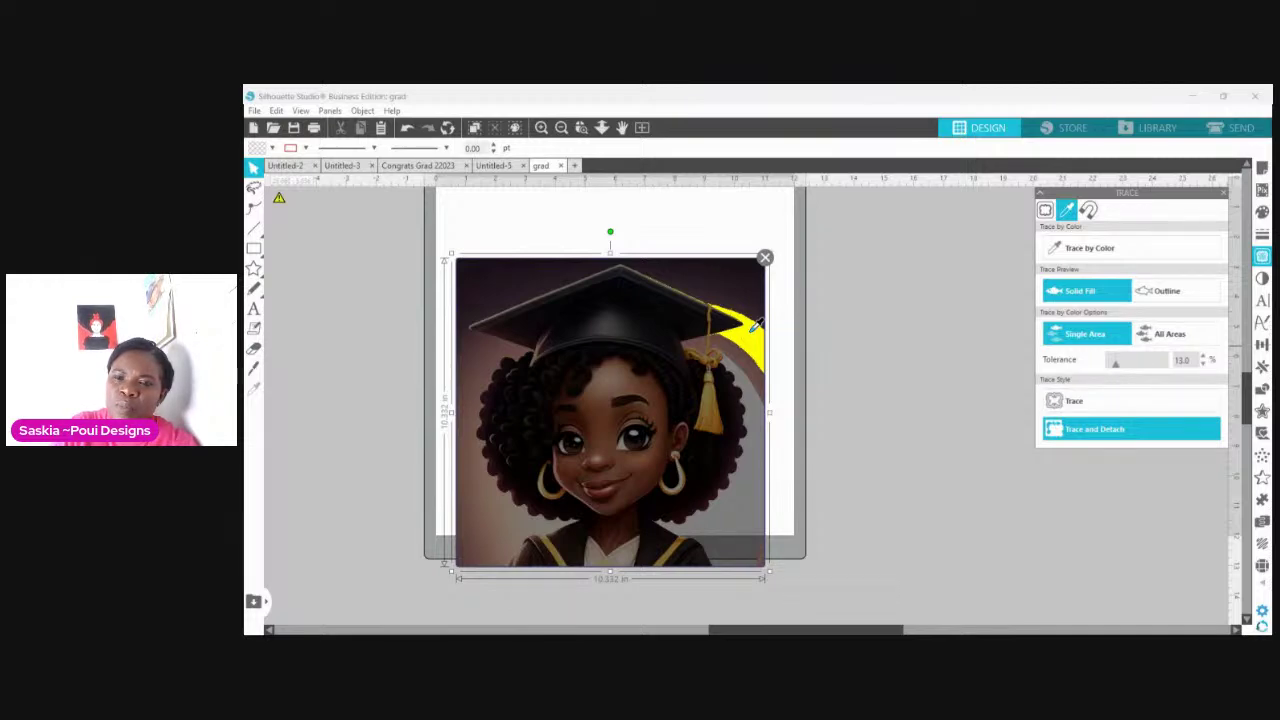
{"action": "left_click", "coordinate": [1095, 429]}
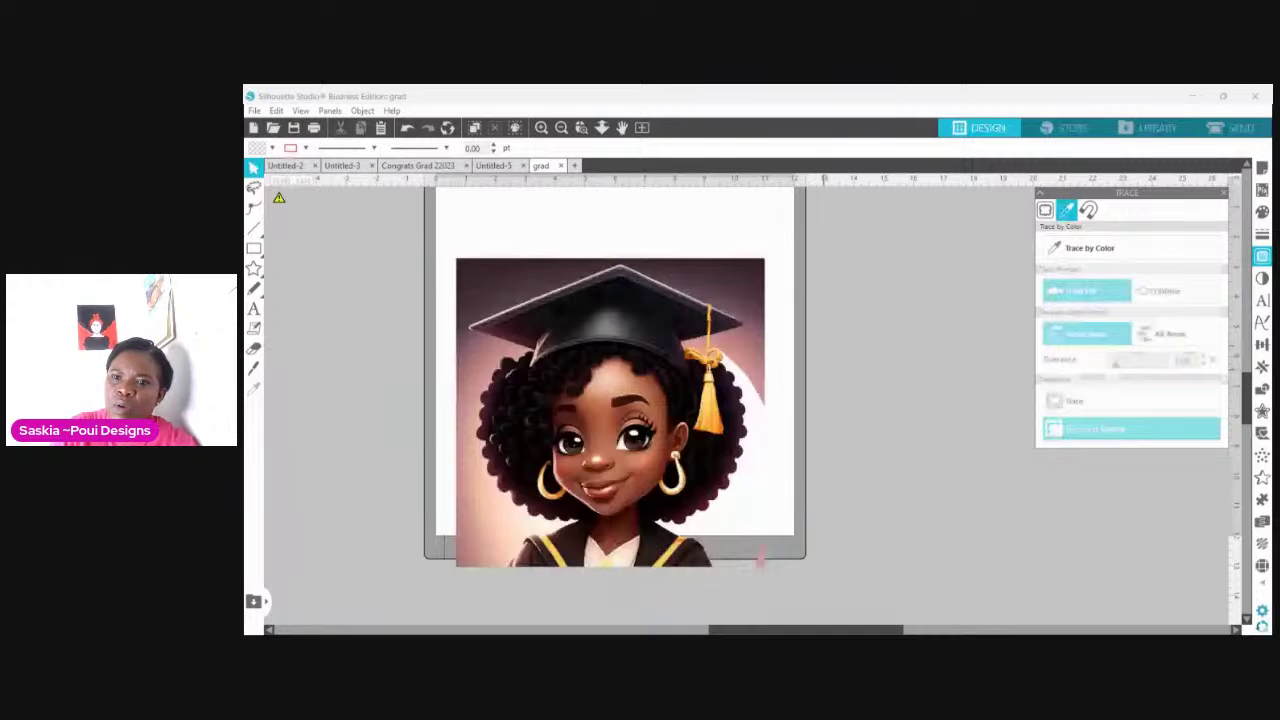
Step: Sample the curved background band left of the hair with Trace by Color, raise the tolerance to about 19%, and detach the area
{"action": "left_click", "coordinate": [1090, 248]}
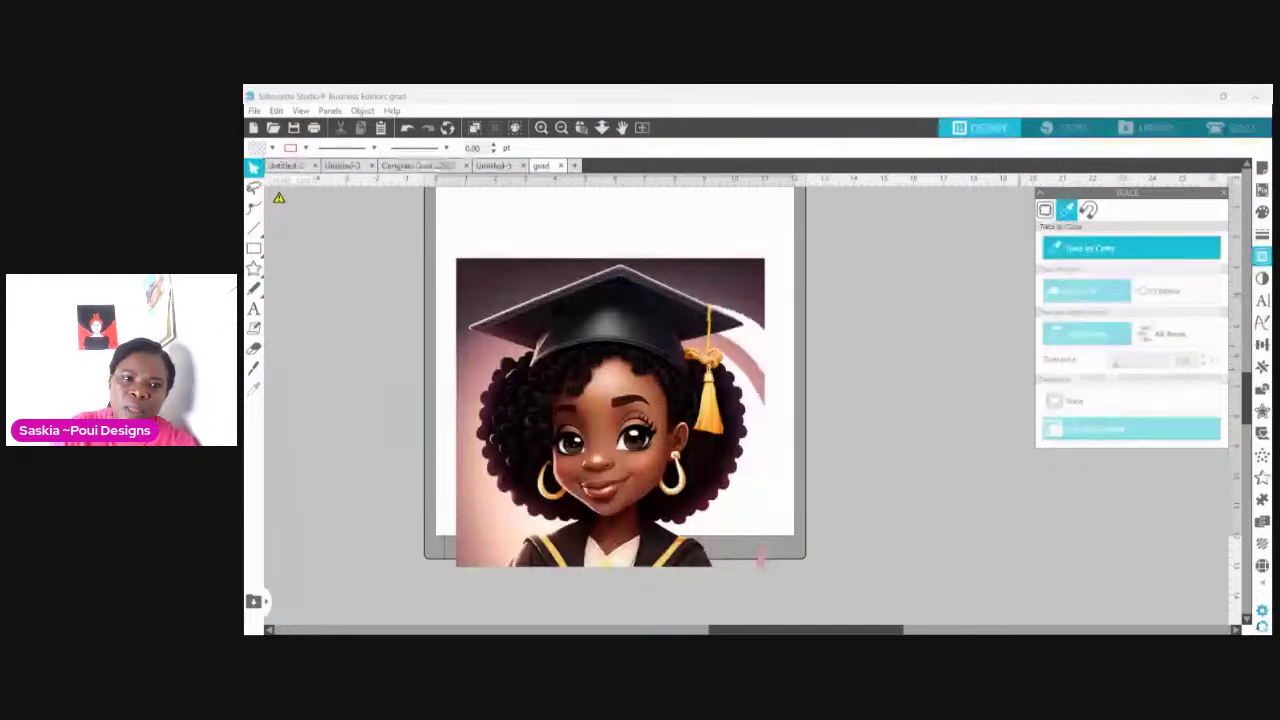
{"action": "left_click", "coordinate": [490, 540]}
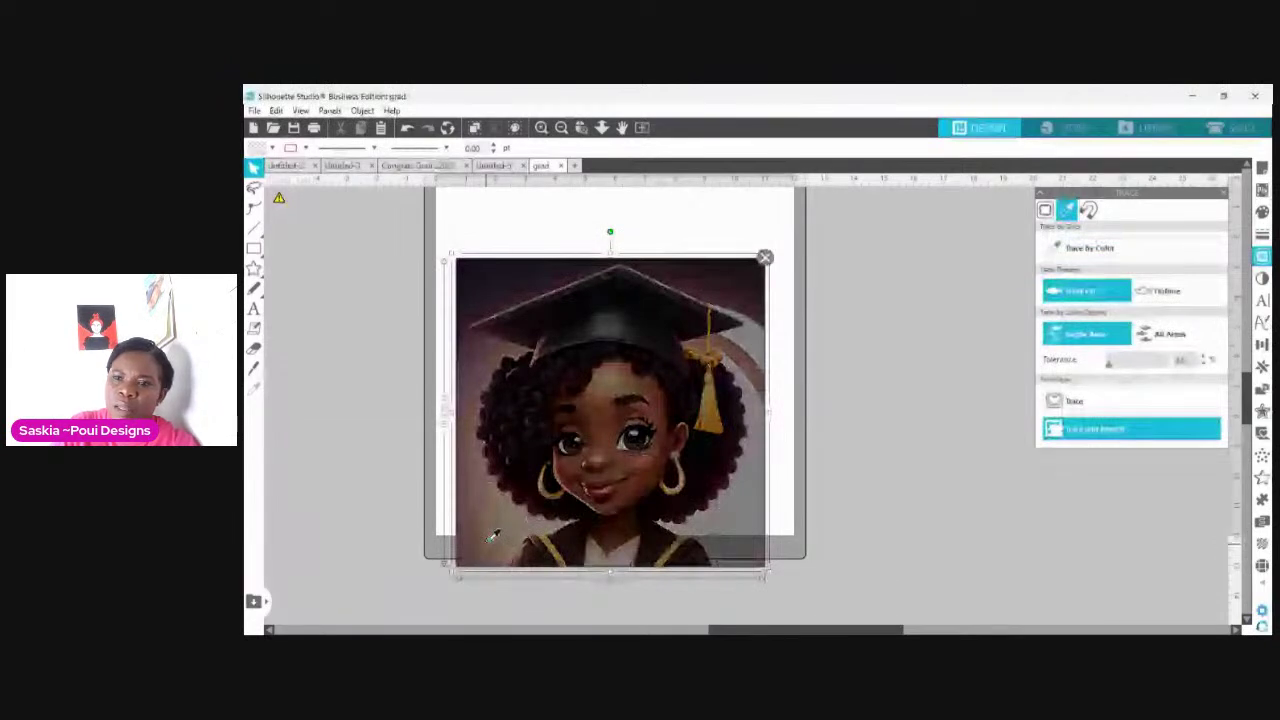
{"action": "left_click", "coordinate": [492, 537]}
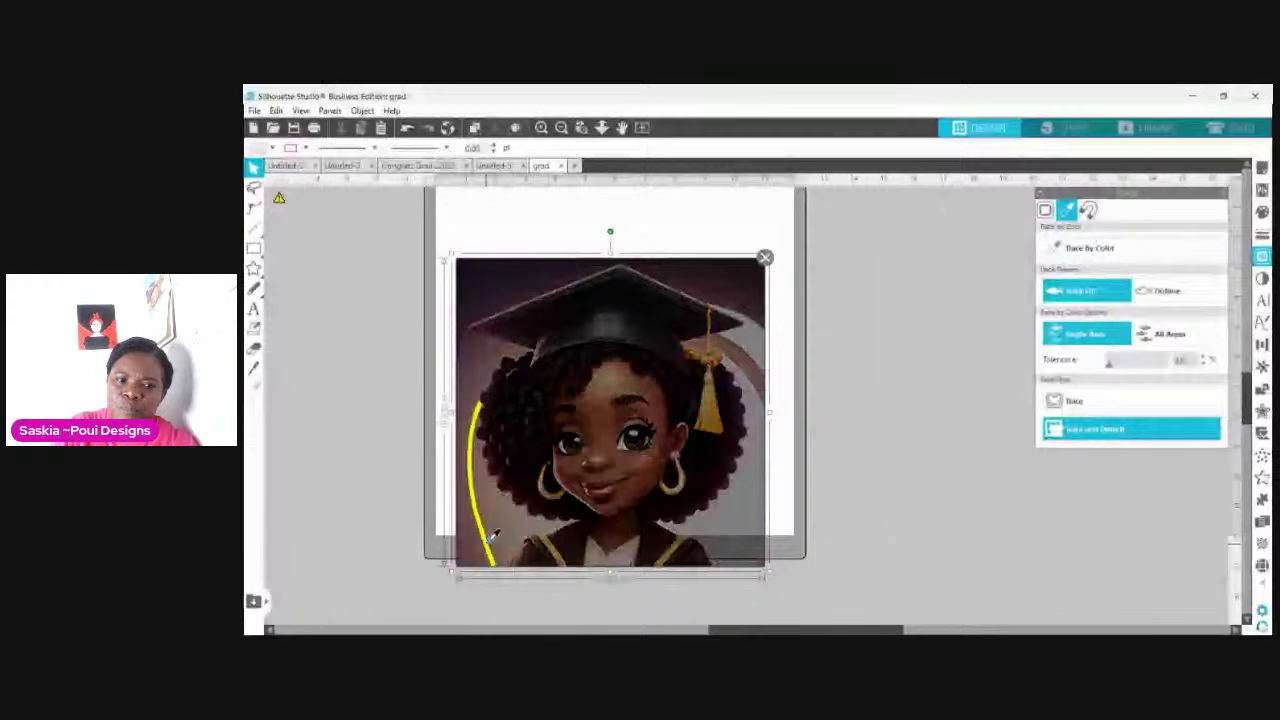
{"action": "left_click_drag", "start_coordinate": [490, 537], "coordinate": [491, 538]}
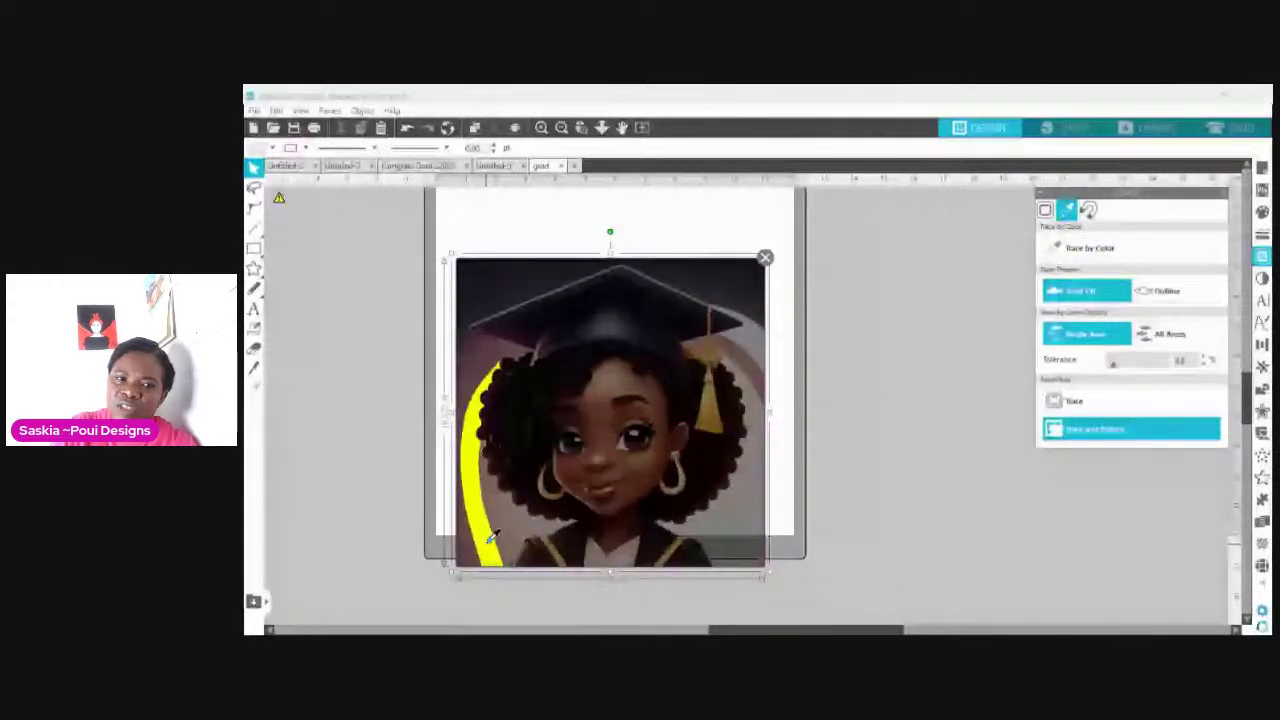
{"action": "scroll", "coordinate": [492, 537], "scroll_direction": "up", "scroll_amount": 5}
{"action": "scroll", "coordinate": [492, 537], "scroll_direction": "up", "scroll_amount": 1}
{"action": "scroll", "coordinate": [492, 537], "scroll_direction": "up", "scroll_amount": 1}
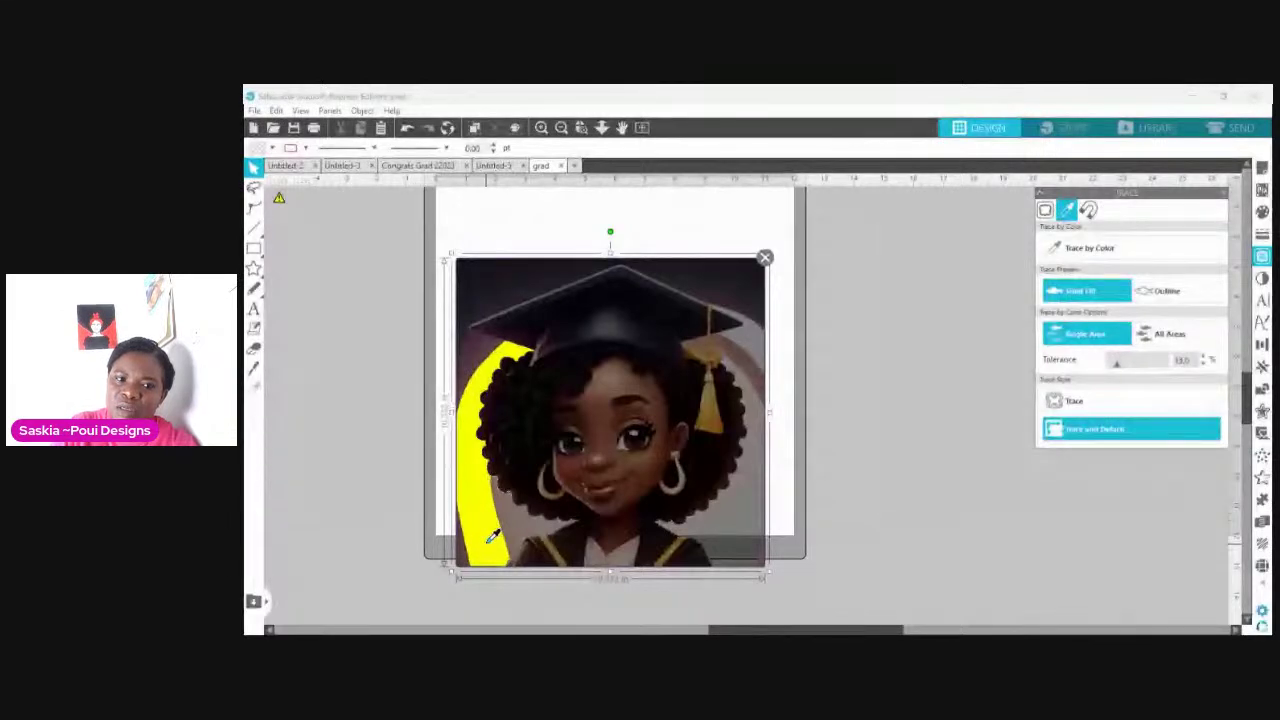
{"action": "scroll", "coordinate": [492, 537], "scroll_direction": "up", "scroll_amount": 2}
{"action": "scroll", "coordinate": [492, 537], "scroll_direction": "up", "scroll_amount": 2}
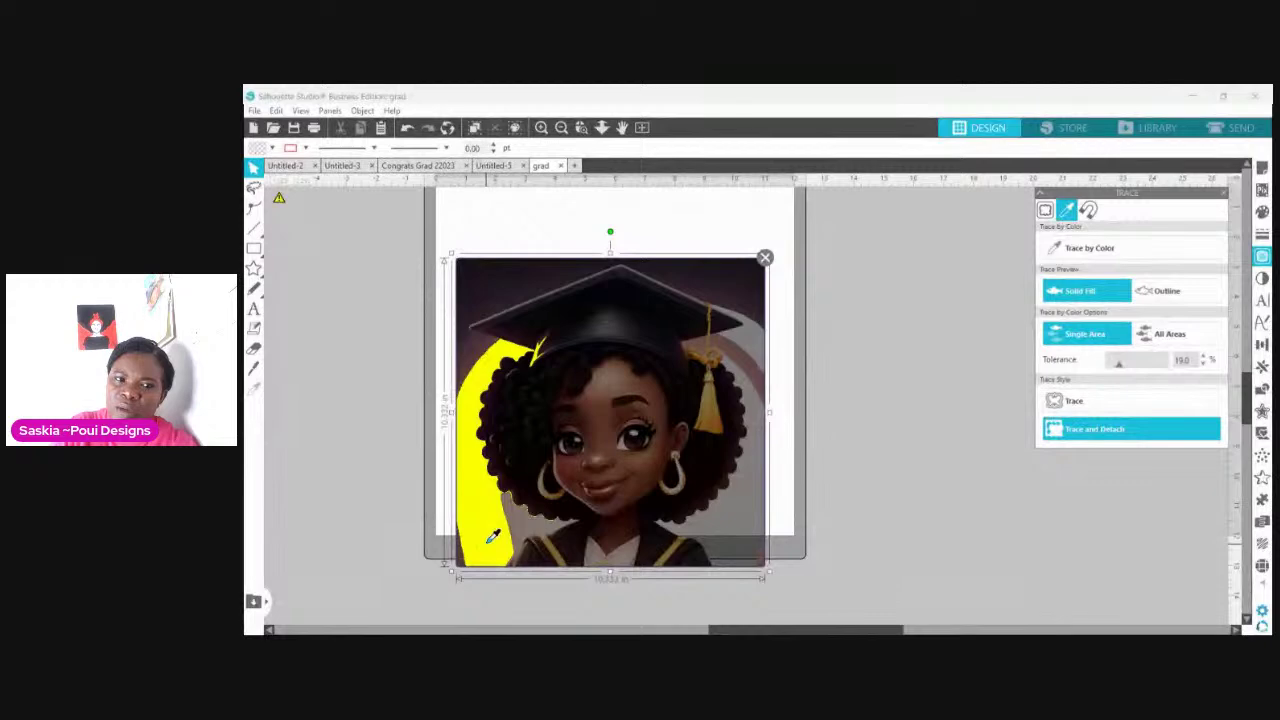
{"action": "scroll", "coordinate": [492, 537], "scroll_direction": "down", "scroll_amount": 1}
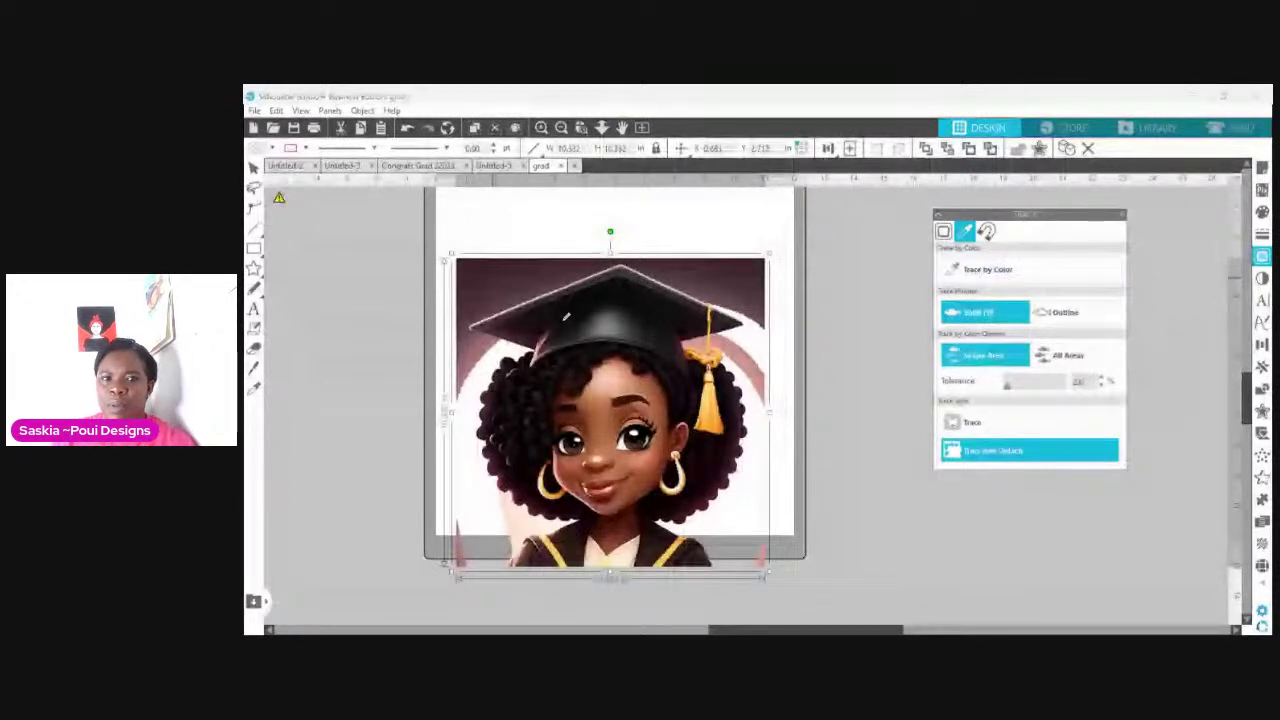
Step: Sample the dark background above the graduation cap, adjust the tolerance to 20%, and trace and detach the area
{"action": "left_click", "coordinate": [500, 266]}
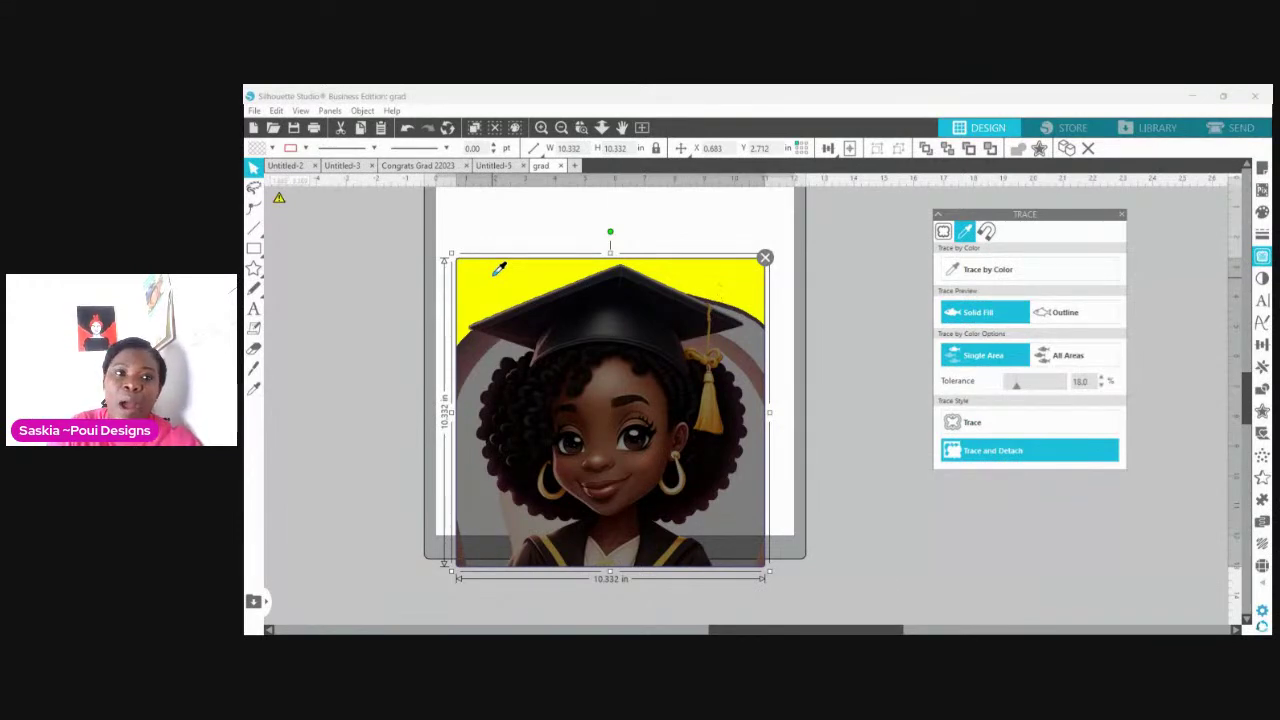
{"action": "left_click", "coordinate": [499, 268]}
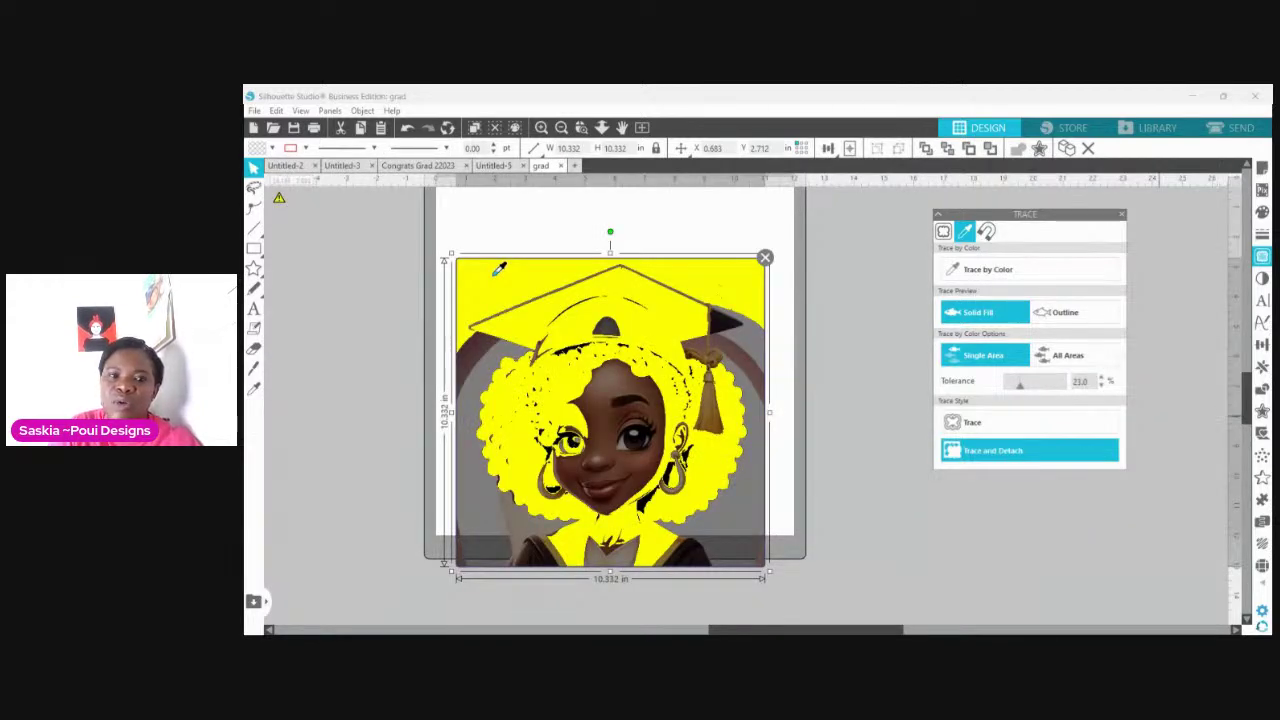
{"action": "left_click", "coordinate": [495, 273]}
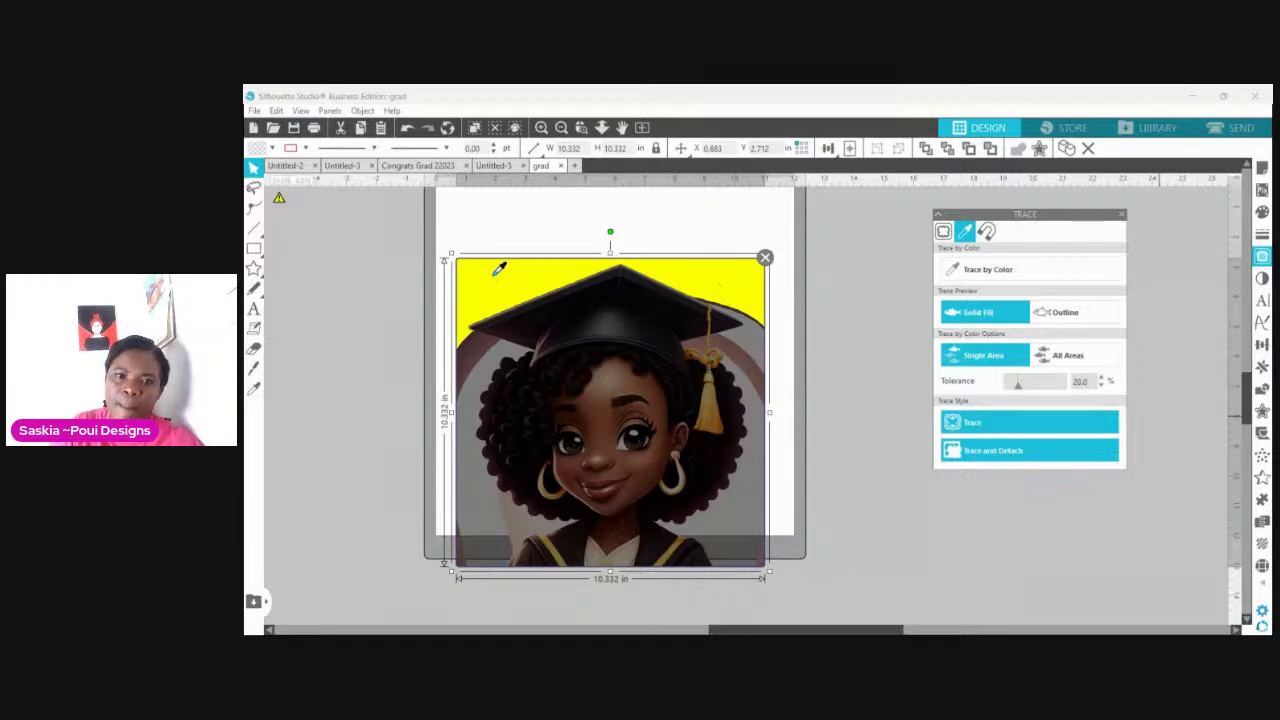
{"action": "left_click", "coordinate": [499, 268]}
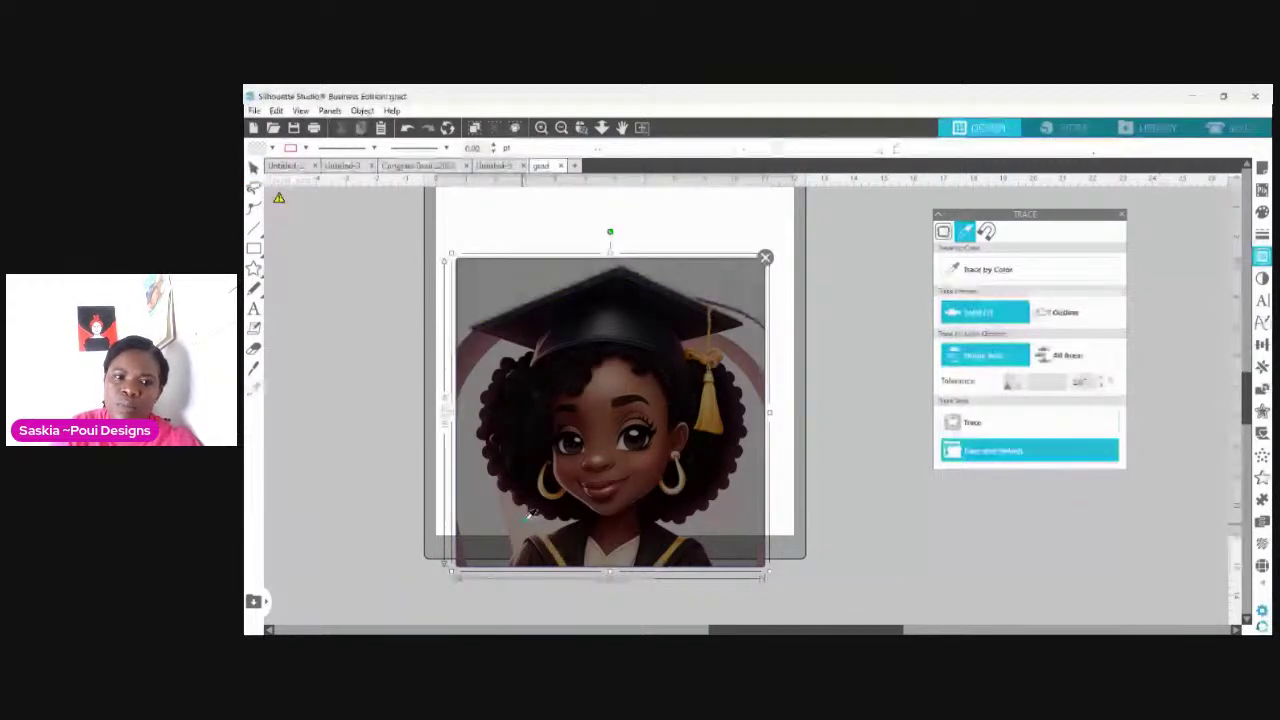
Step: Sample the background between the left hair and shoulder, raise the tolerance to 15%, and trace and detach it
{"action": "left_click", "coordinate": [530, 512]}
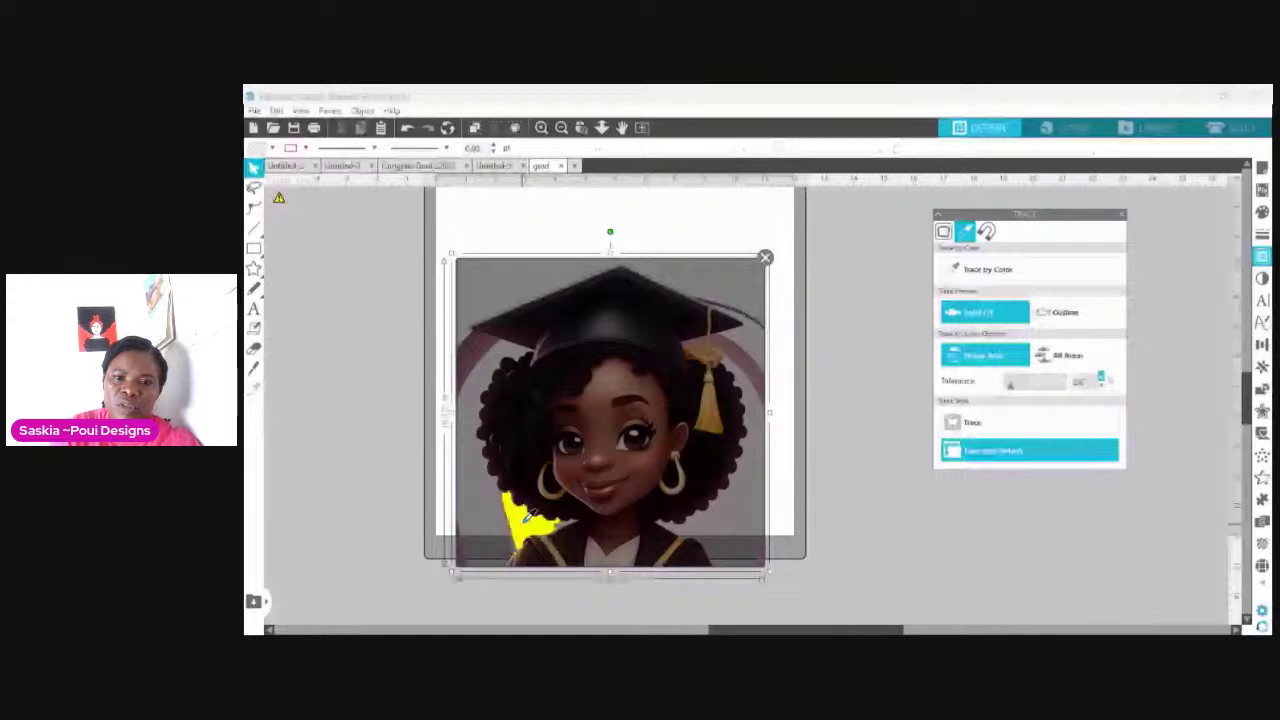
{"action": "scroll", "coordinate": [527, 515], "scroll_direction": "up", "scroll_amount": 3}
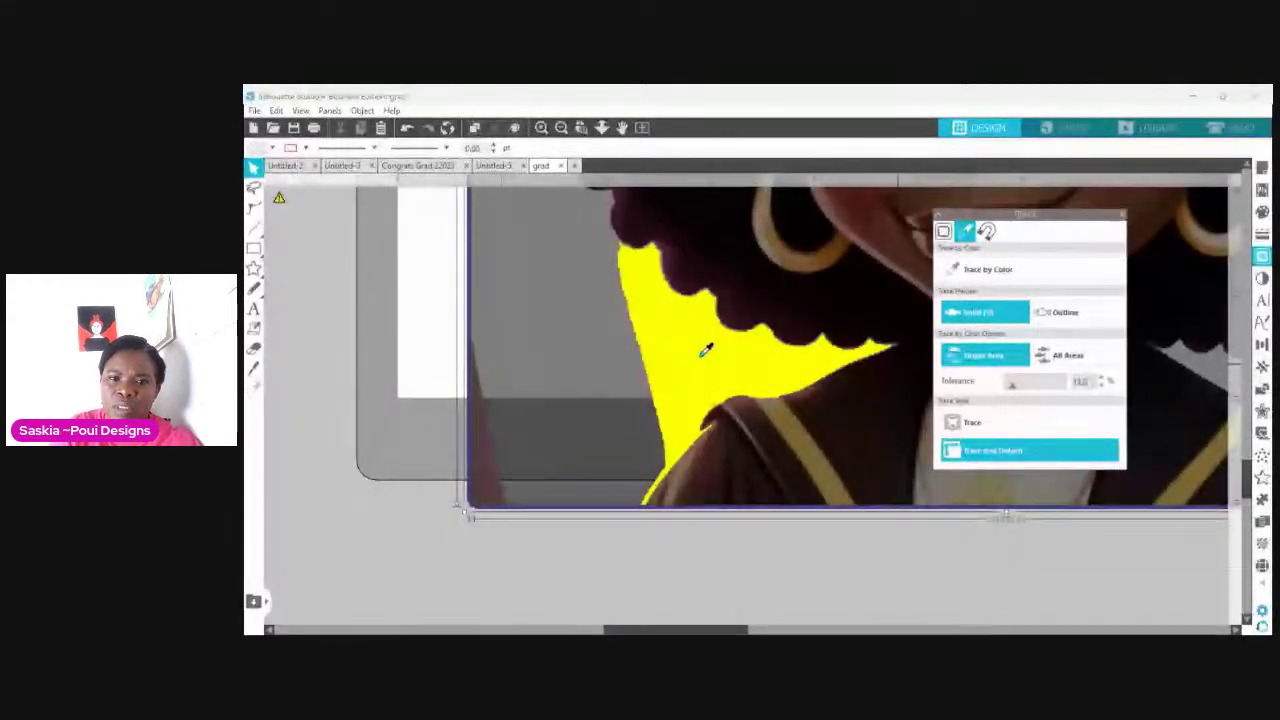
{"action": "key", "text": "Up"}
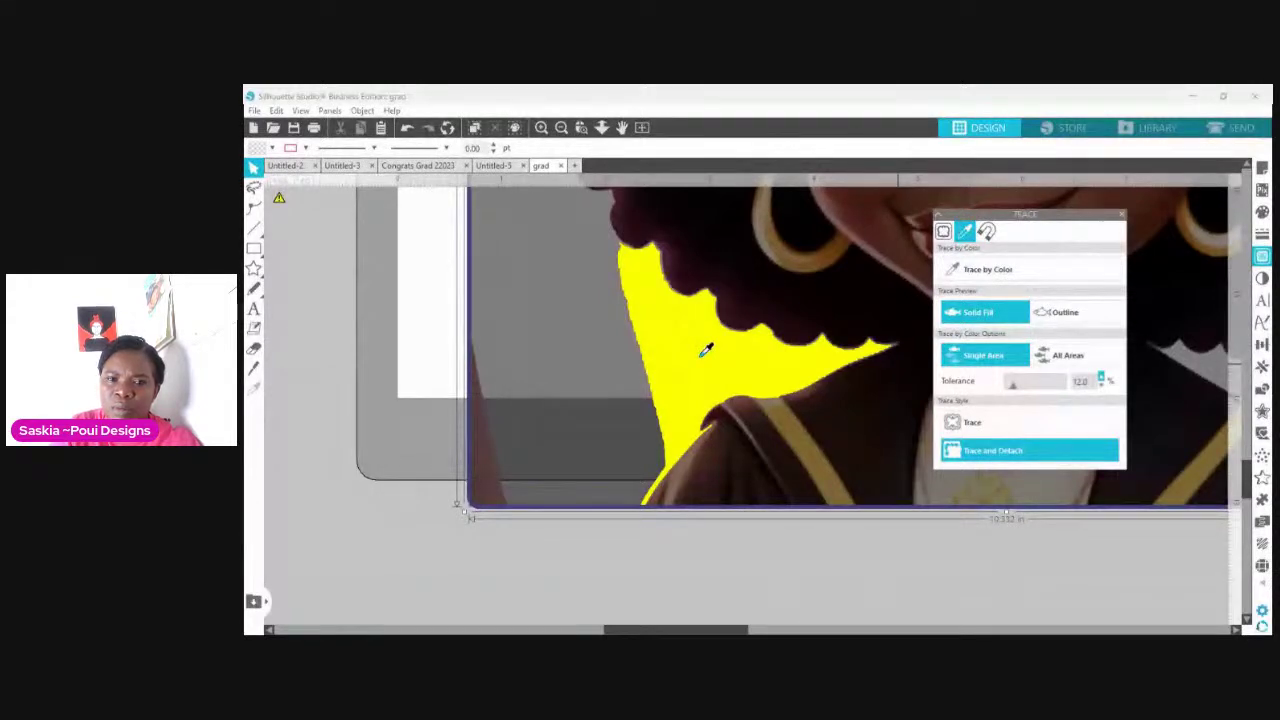
{"action": "key", "text": "Up"}
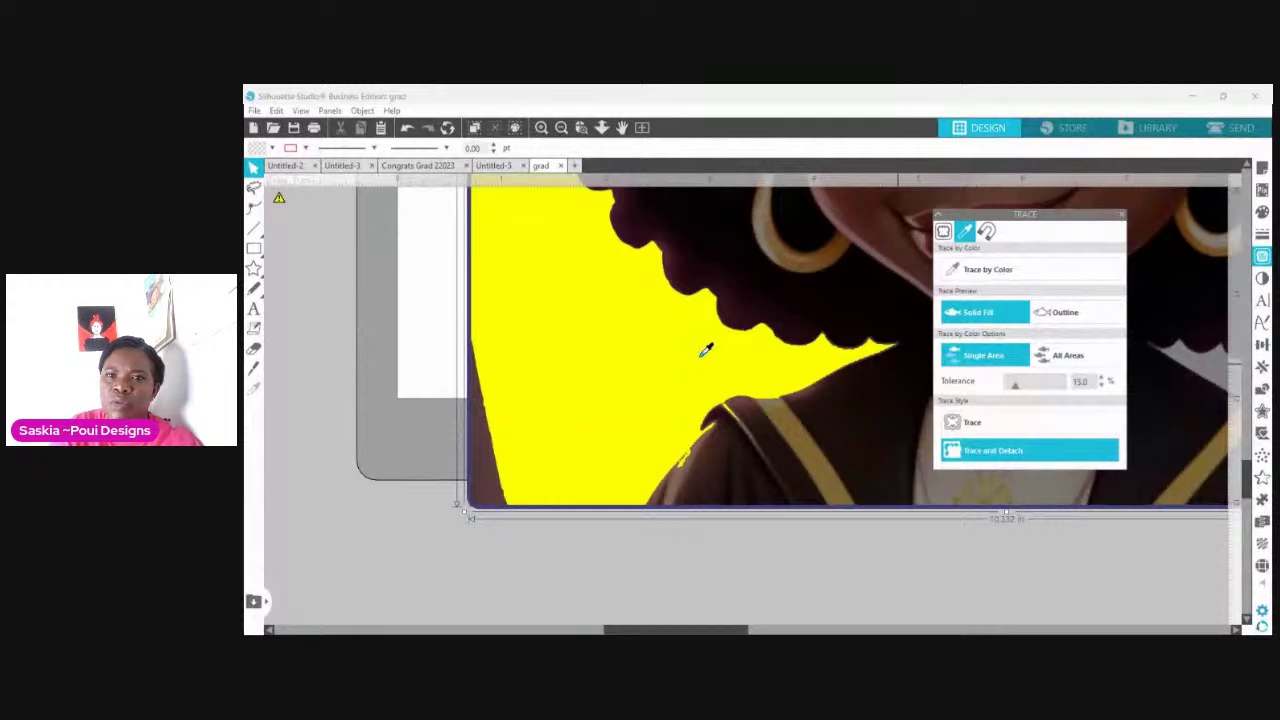
{"action": "left_click", "coordinate": [561, 127]}
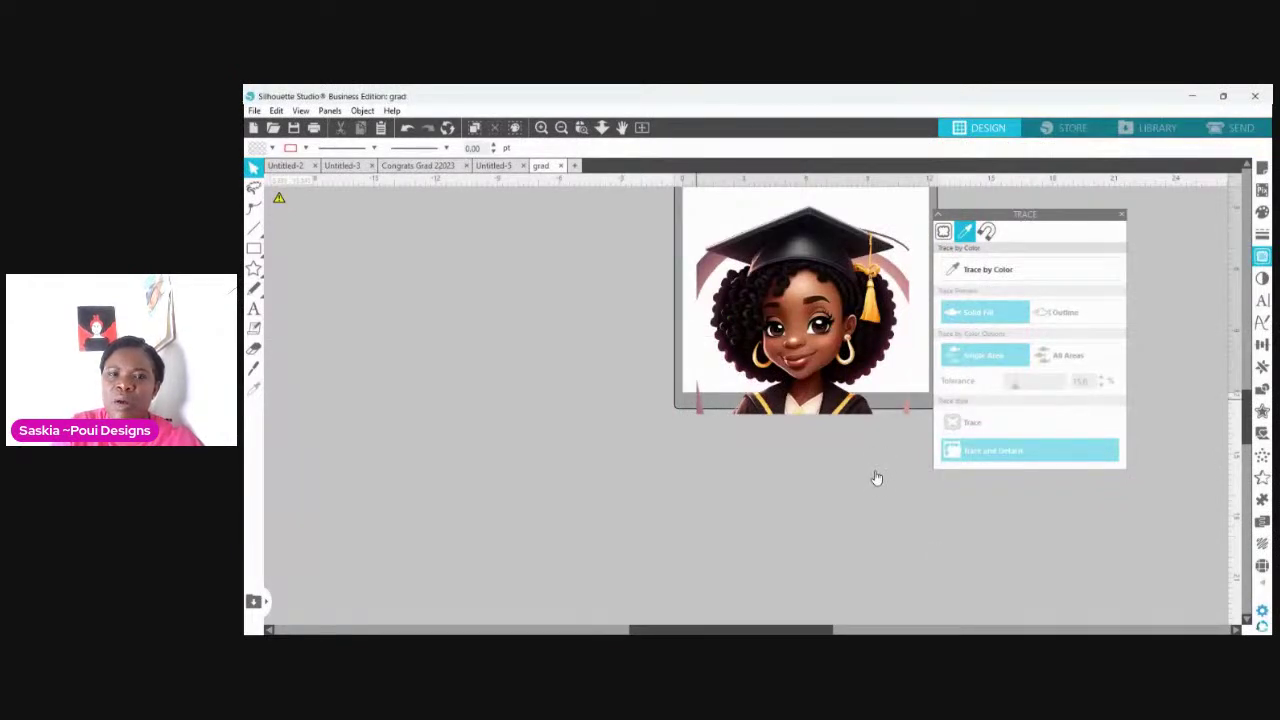
Step: Use Trace by Color to sample and detach the curved band beside the tassel and the small pink areas on both sides of its cord
{"action": "left_click", "coordinate": [830, 280]}
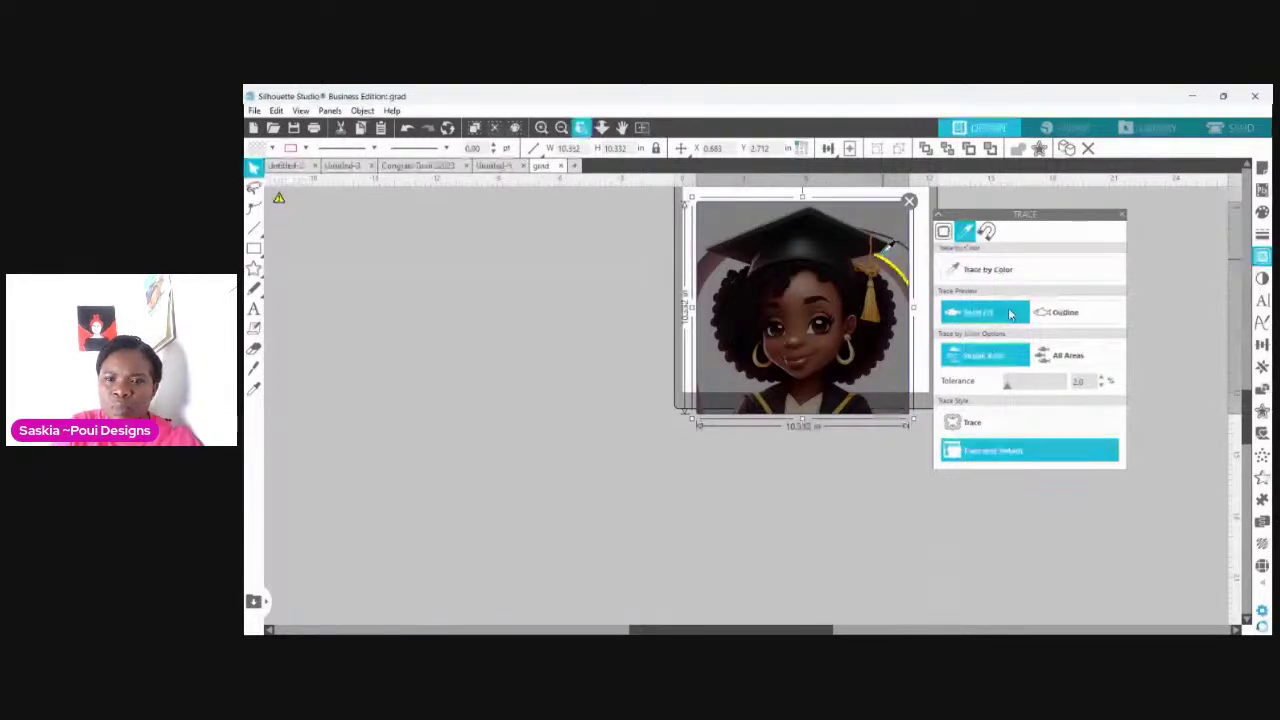
{"action": "scroll", "coordinate": [800, 300], "scroll_direction": "up", "scroll_amount": 6}
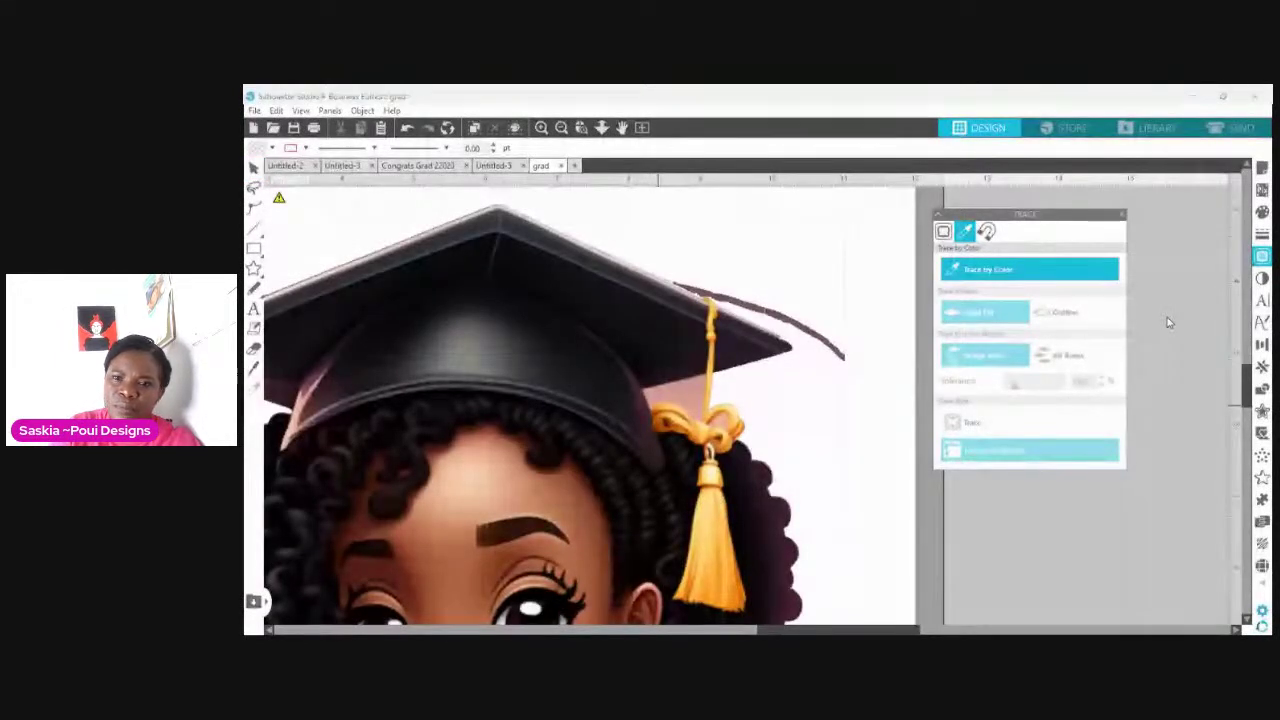
{"action": "left_click", "coordinate": [793, 469]}
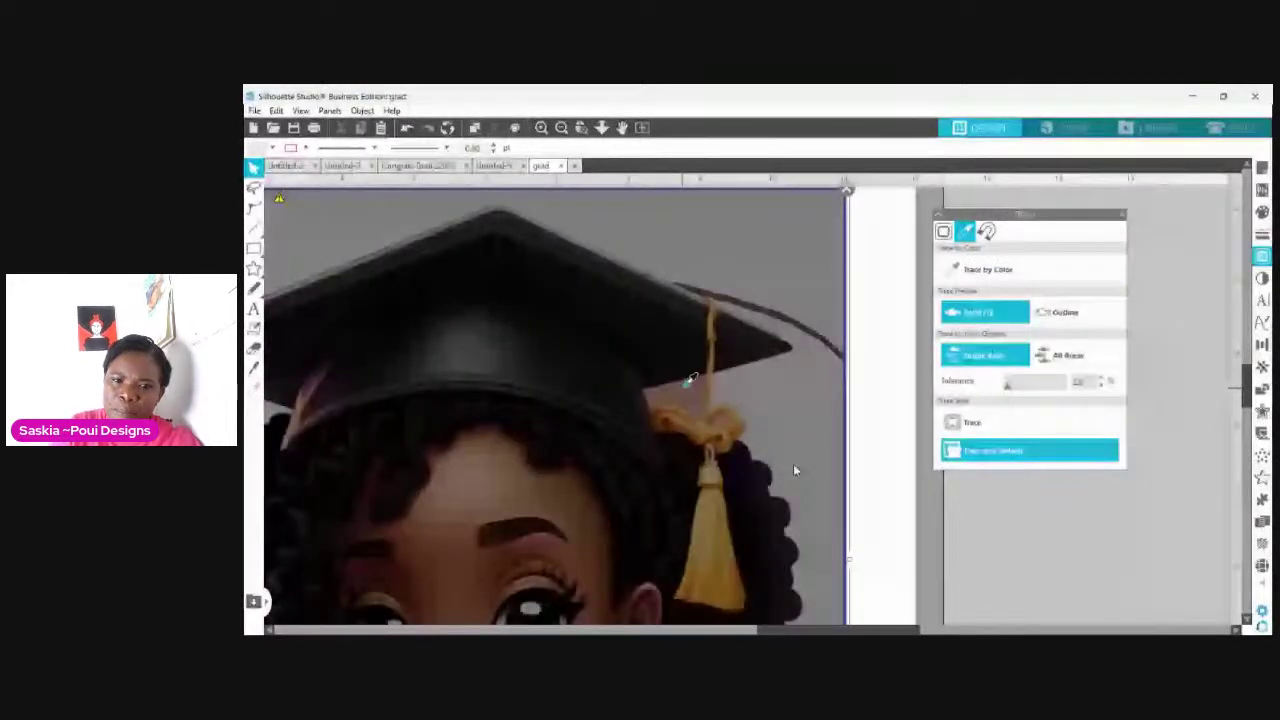
{"action": "left_click", "coordinate": [689, 380]}
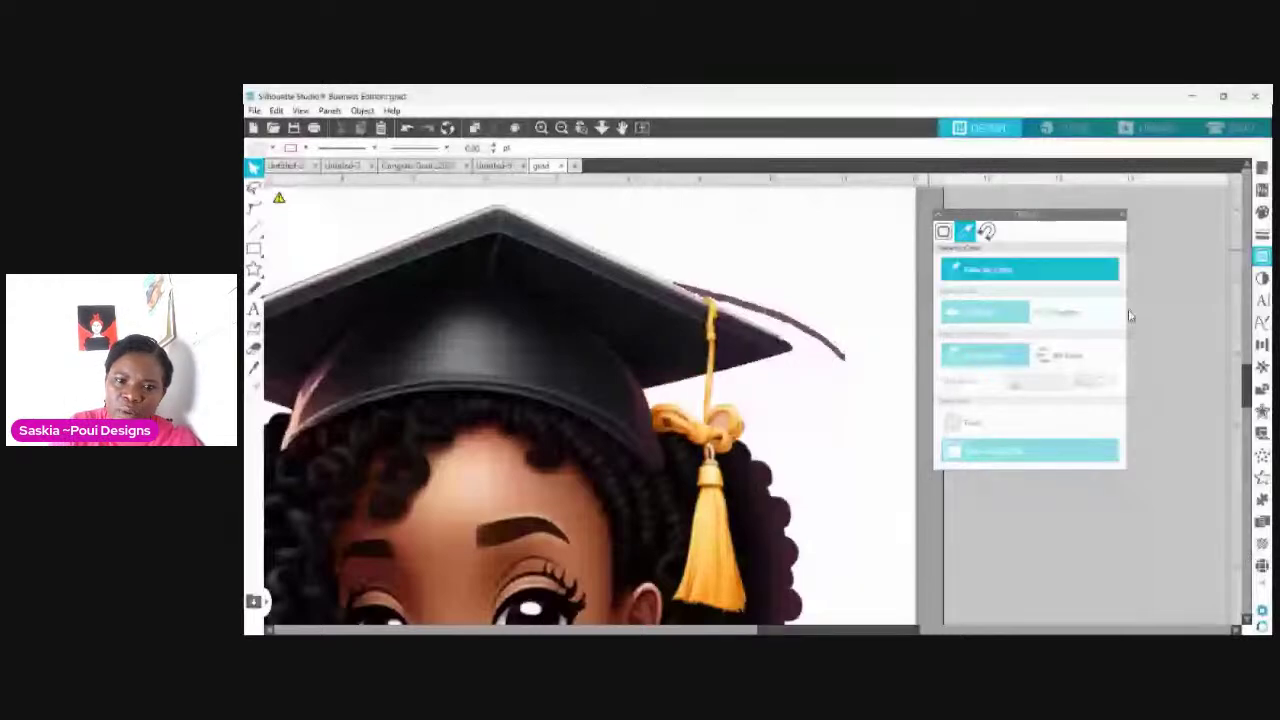
{"action": "left_click", "coordinate": [841, 503]}
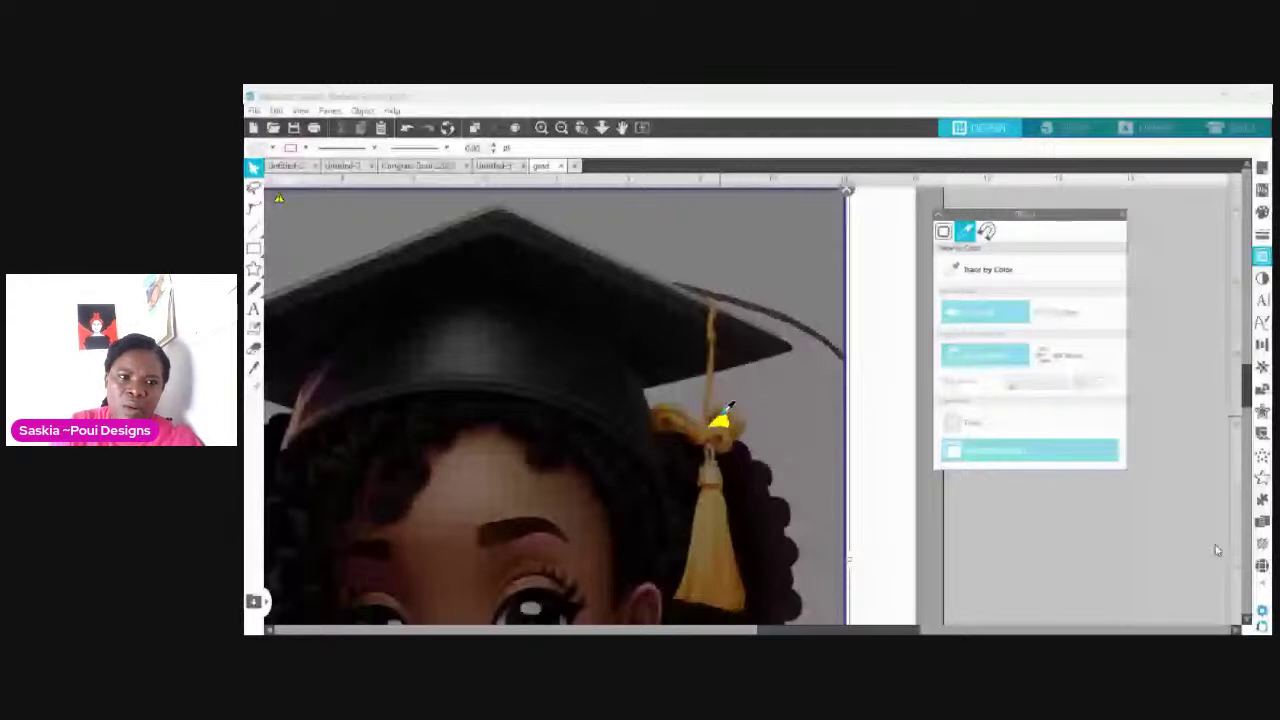
Step: Draw a rectangle about 1.44 in wide and 2.09 in tall in the empty area outside the page
{"action": "left_click", "coordinate": [561, 128]}
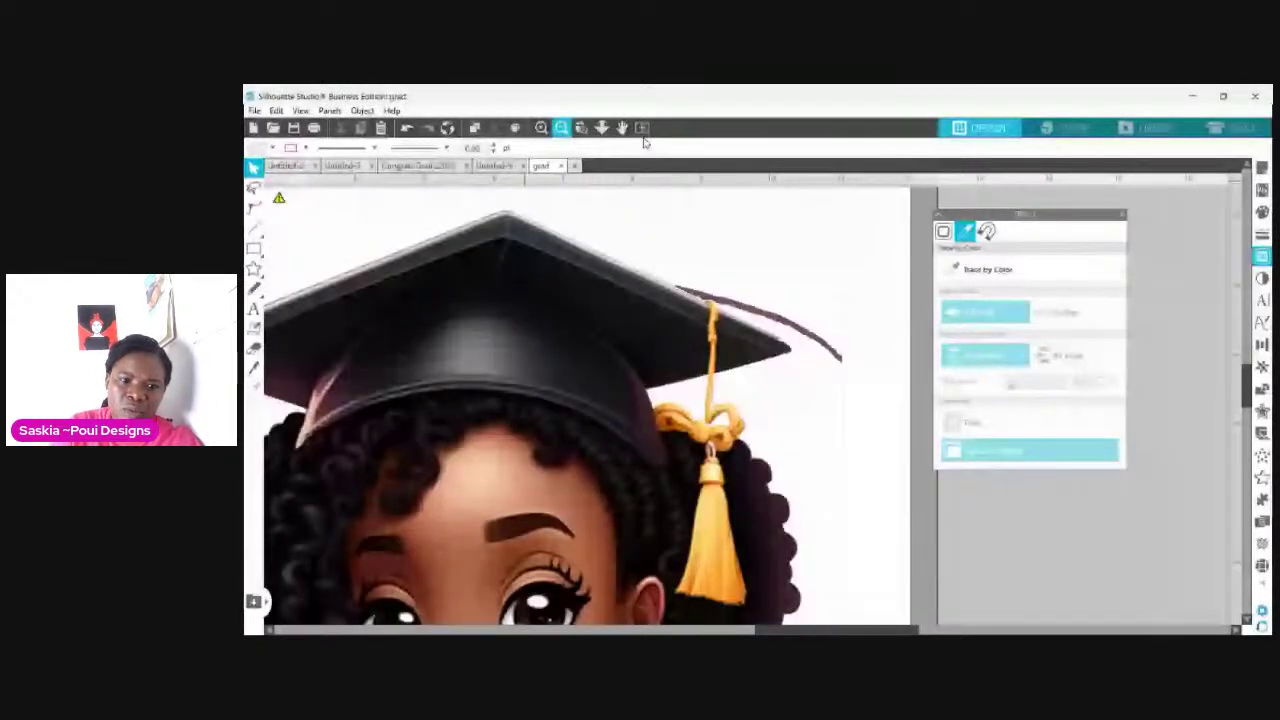
{"action": "left_click", "coordinate": [643, 132]}
{"action": "scroll", "coordinate": [708, 440], "scroll_direction": "down", "scroll_amount": 2}
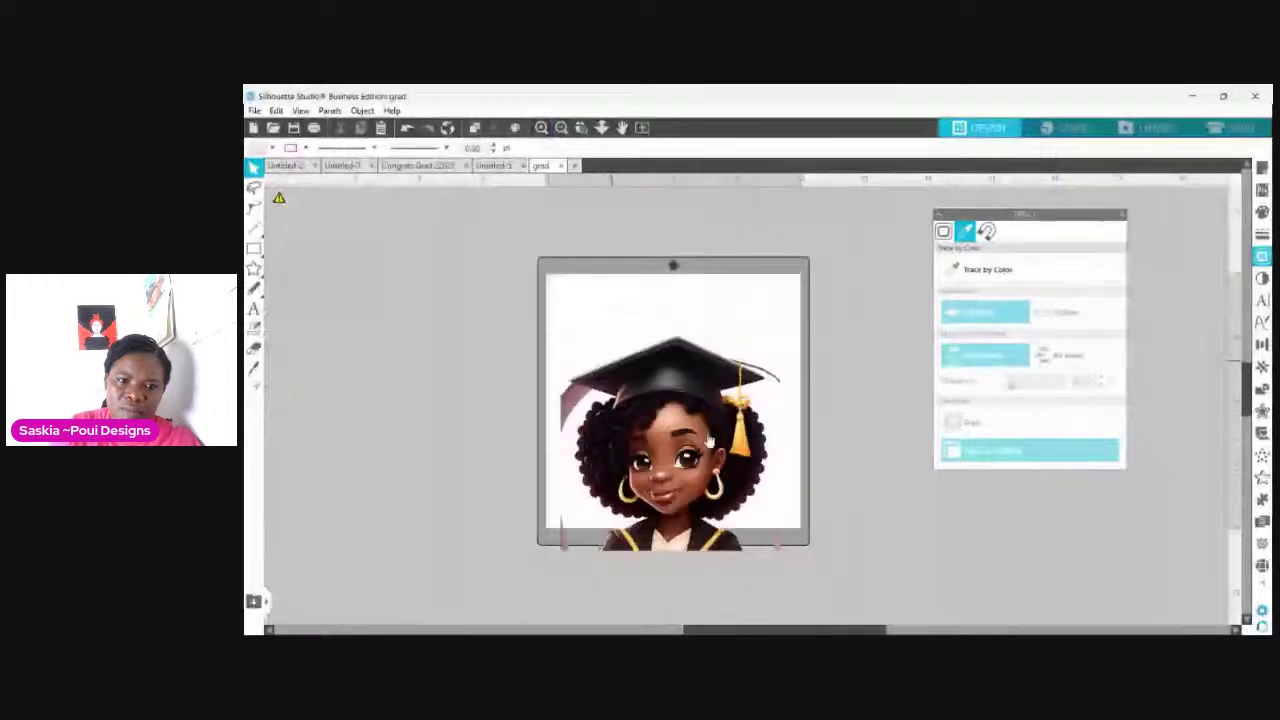
{"action": "left_click", "coordinate": [657, 485]}
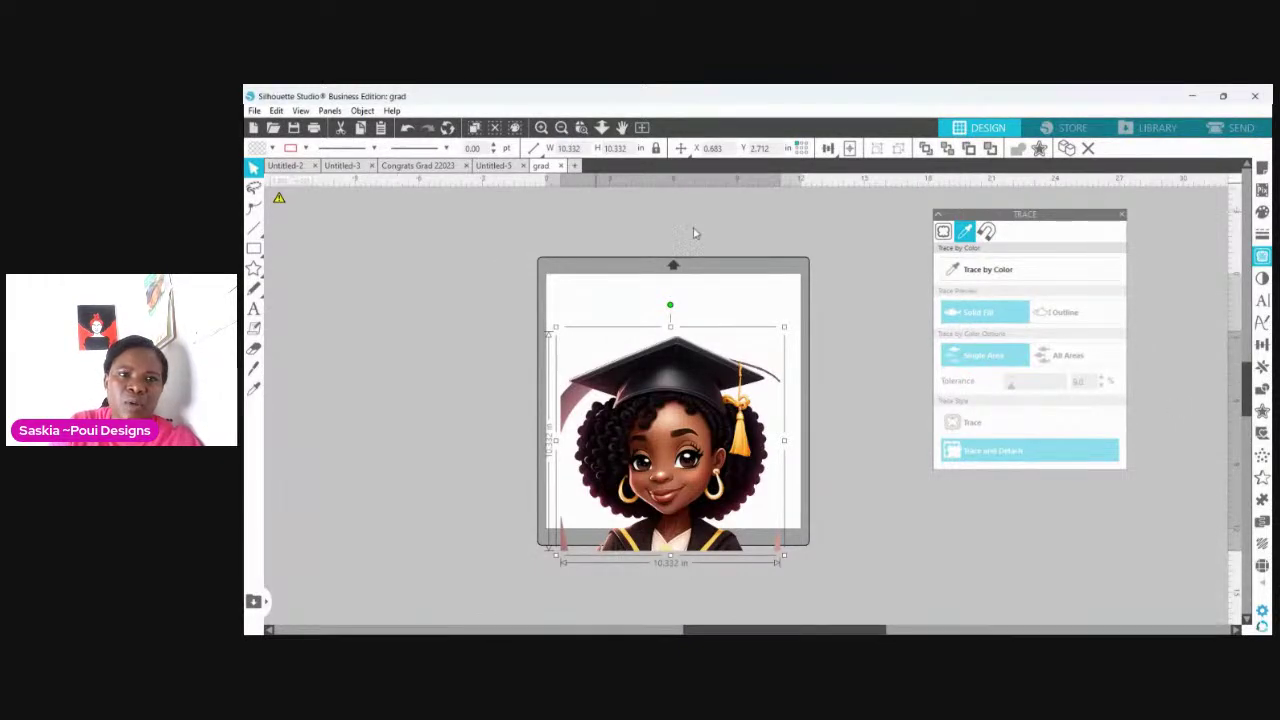
{"action": "key", "text": "z"}
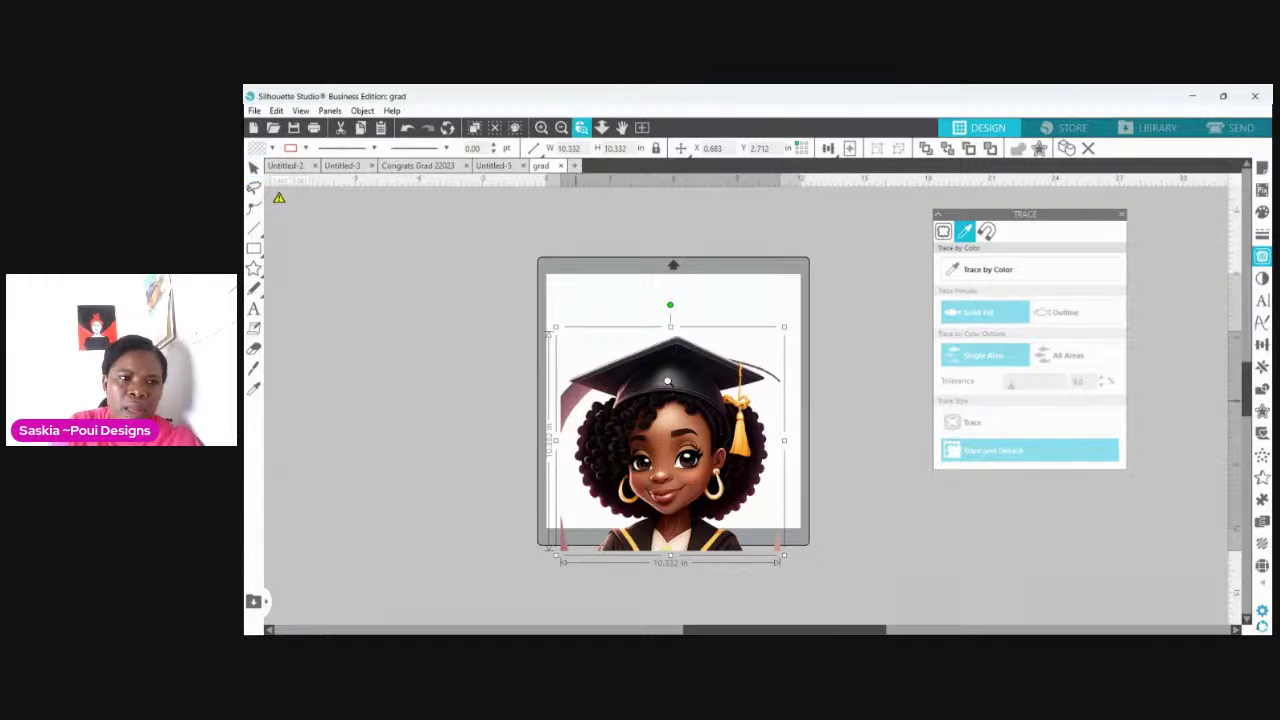
{"action": "left_click_drag", "start_coordinate": [541, 343], "coordinate": [620, 430]}
{"action": "left_click", "coordinate": [254, 248]}
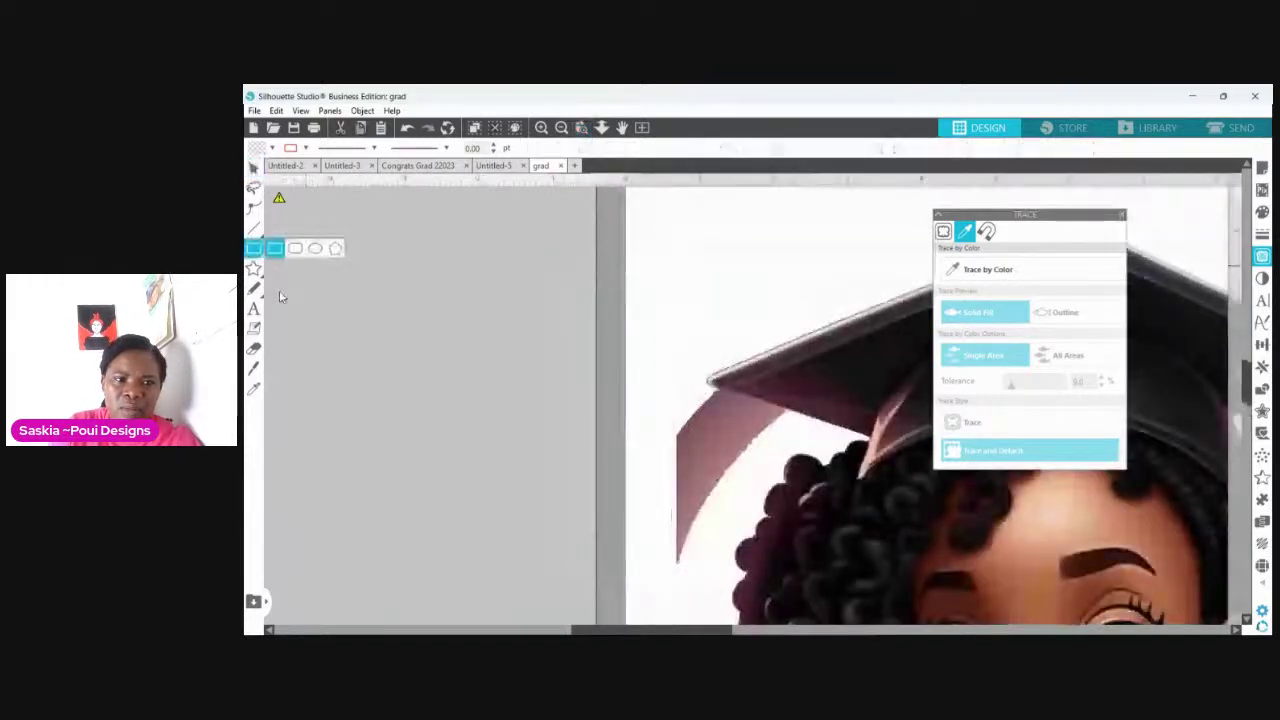
{"action": "left_click_drag", "start_coordinate": [370, 327], "coordinate": [492, 488]}
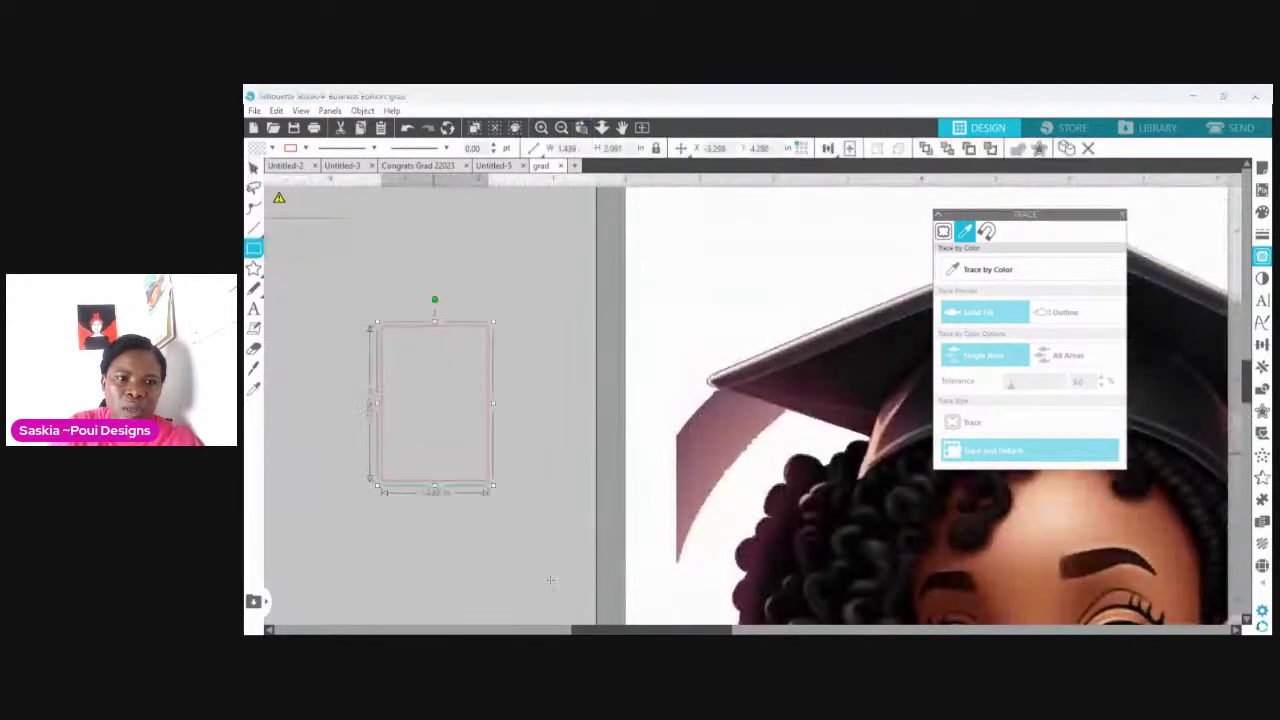
Step: Fit the rectangle at an angle over the pink band below the cap's left corner, about 2.4 in tall, and subtract it from the image
{"action": "key", "text": "v"}
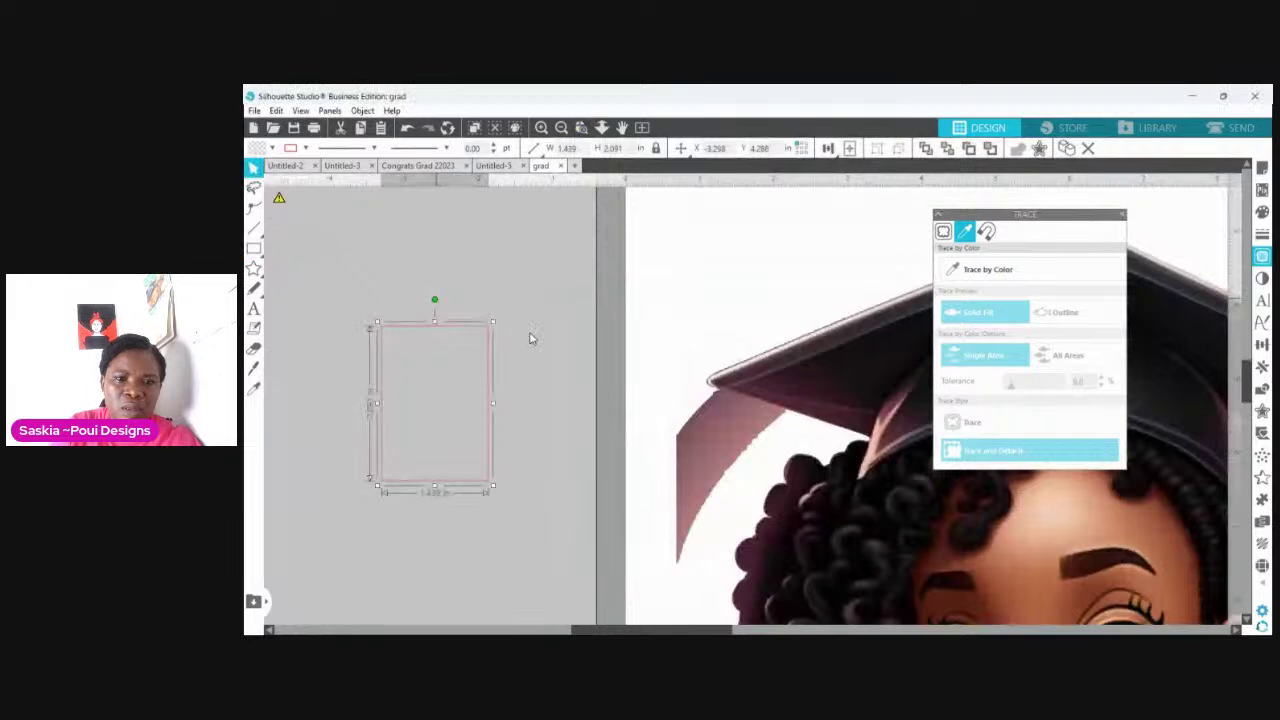
{"action": "left_click_drag", "start_coordinate": [530, 338], "coordinate": [785, 448]}
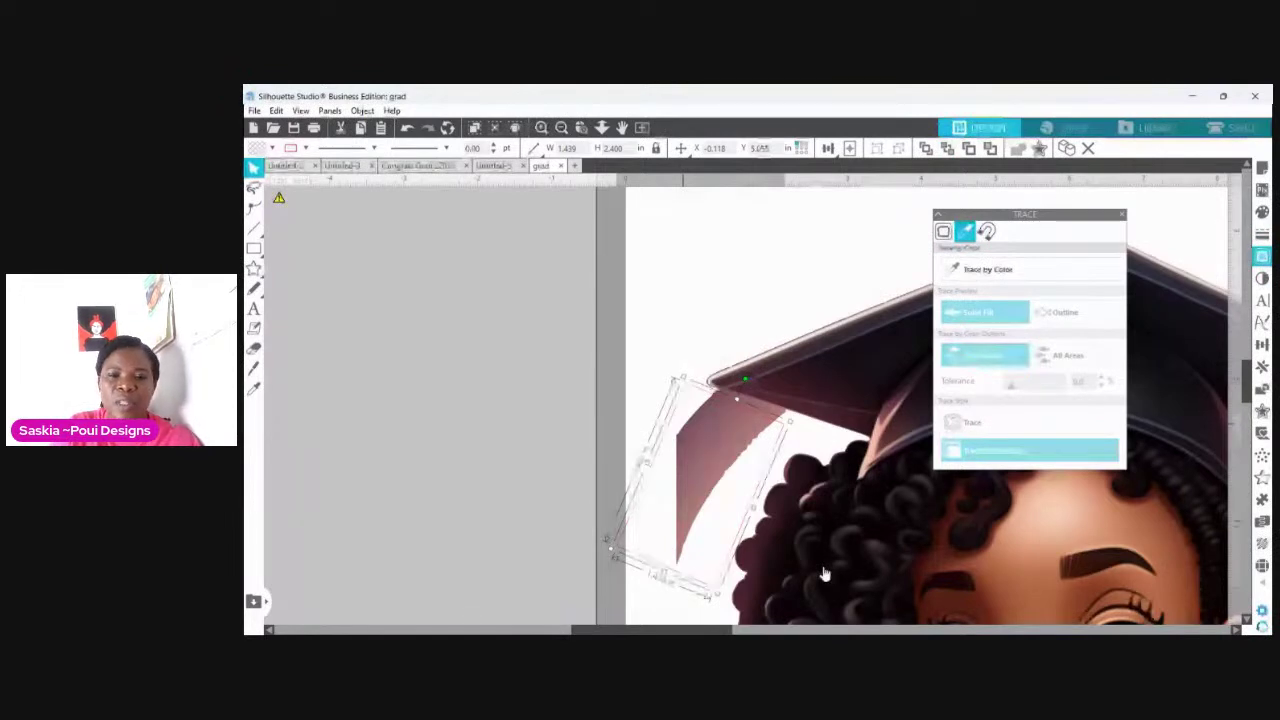
{"action": "left_click", "coordinate": [885, 494], "text": "shift"}
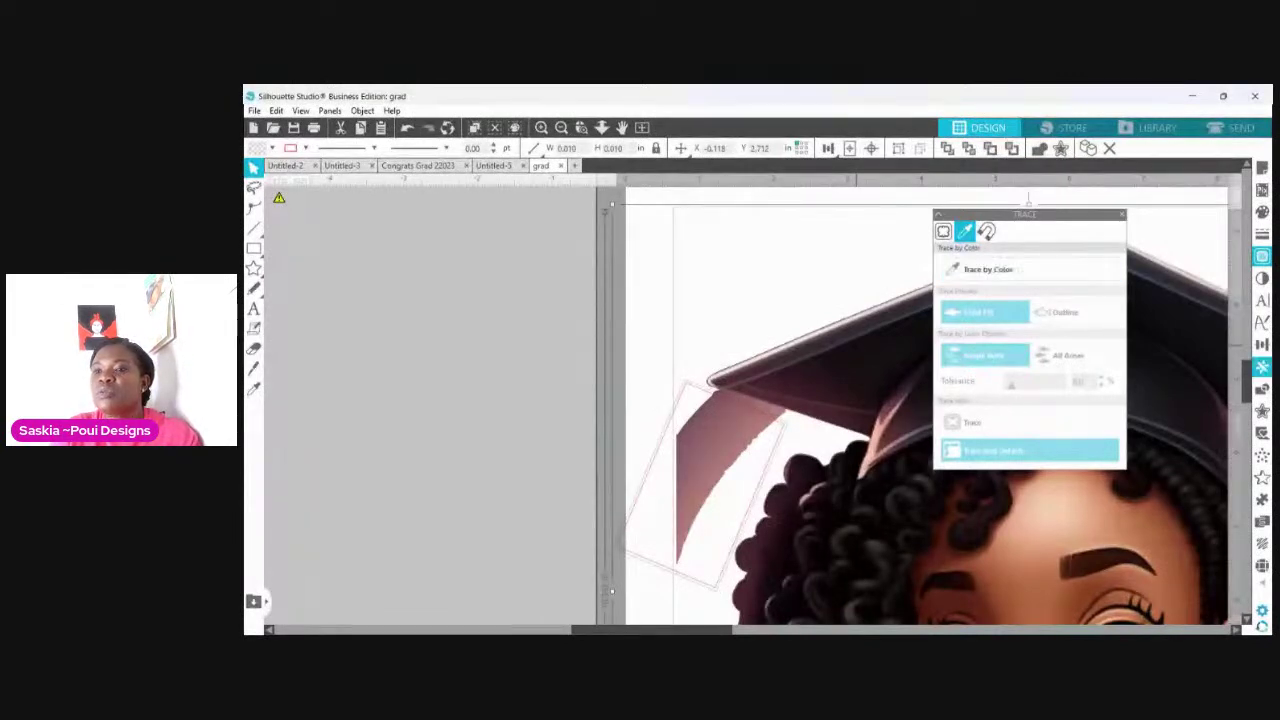
{"action": "left_click", "coordinate": [1262, 389]}
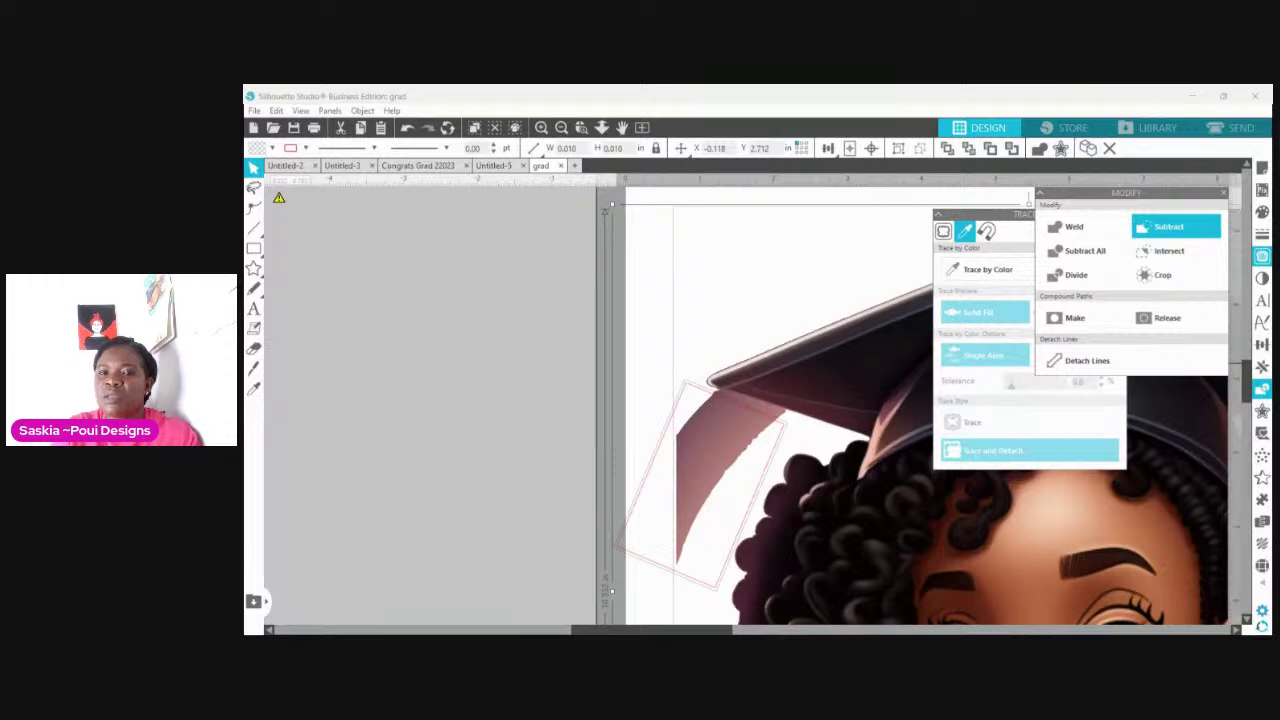
{"action": "left_click", "coordinate": [1170, 227]}
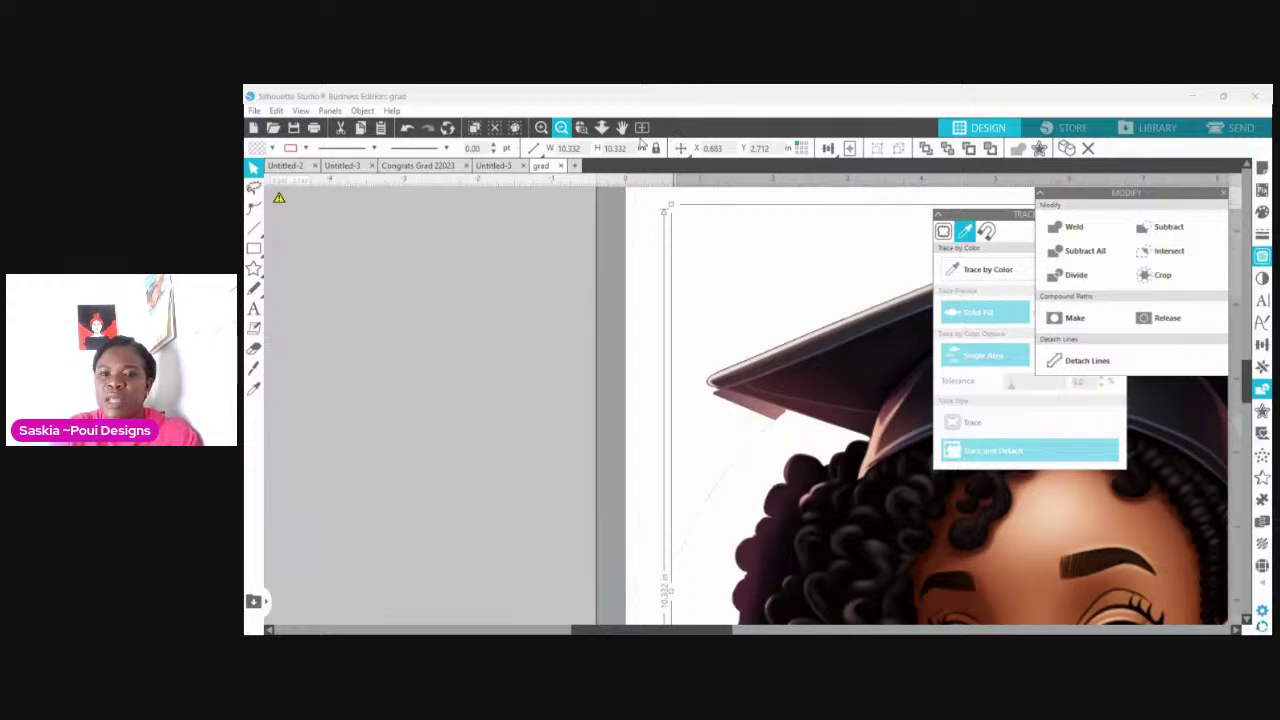
Step: Move the graduate image up so that it sits within the page
{"action": "left_click", "coordinate": [561, 128]}
{"action": "left_click", "coordinate": [561, 128]}
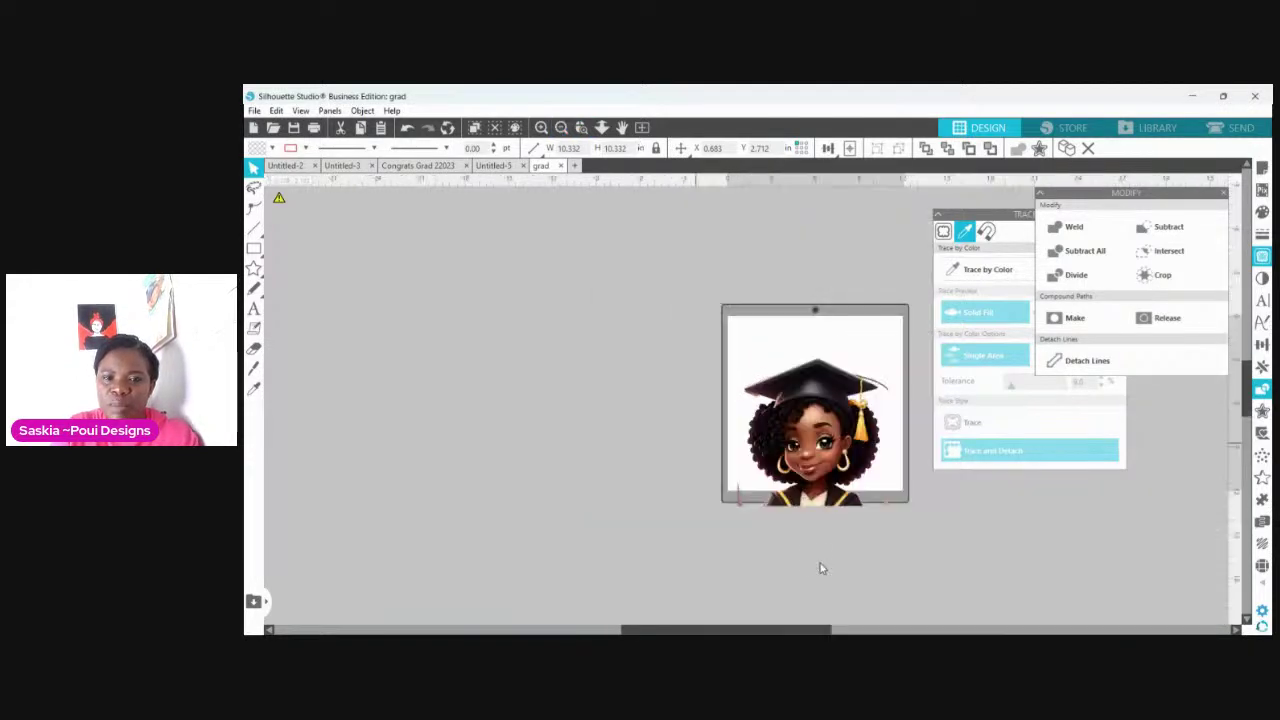
{"action": "left_click_drag", "start_coordinate": [940, 563], "coordinate": [688, 442]}
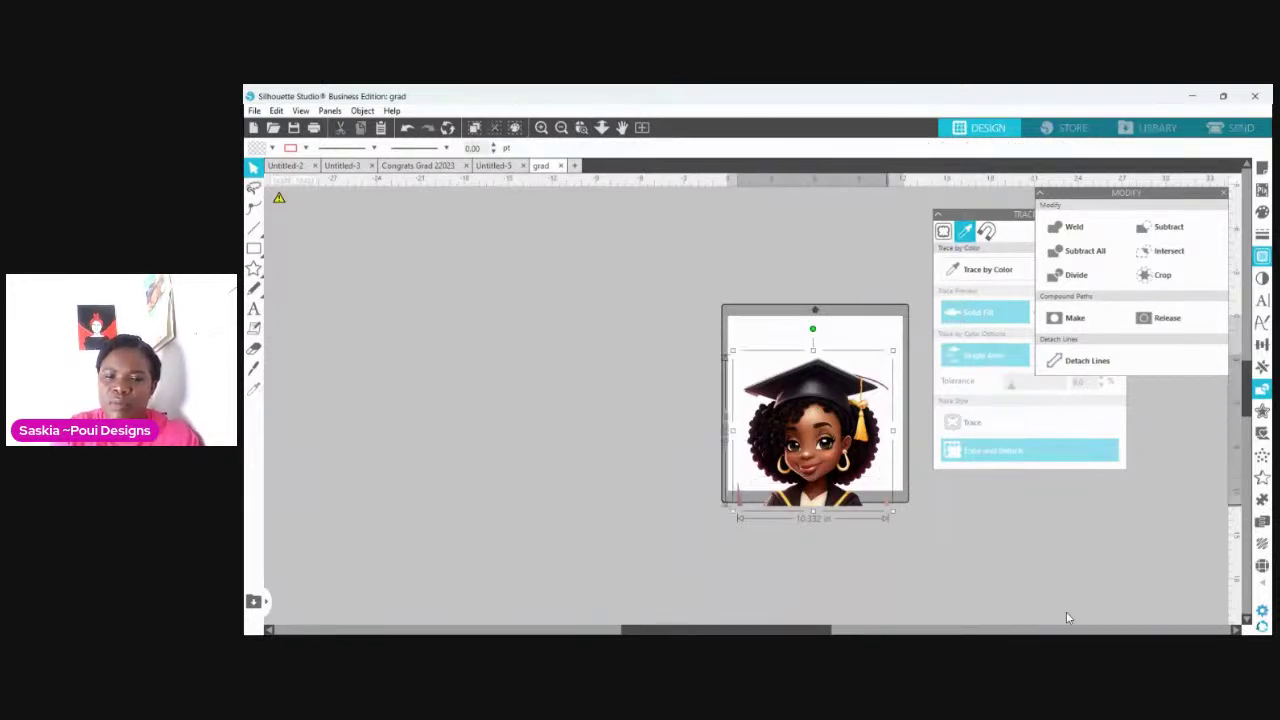
{"action": "key", "text": "ctrl+z"}
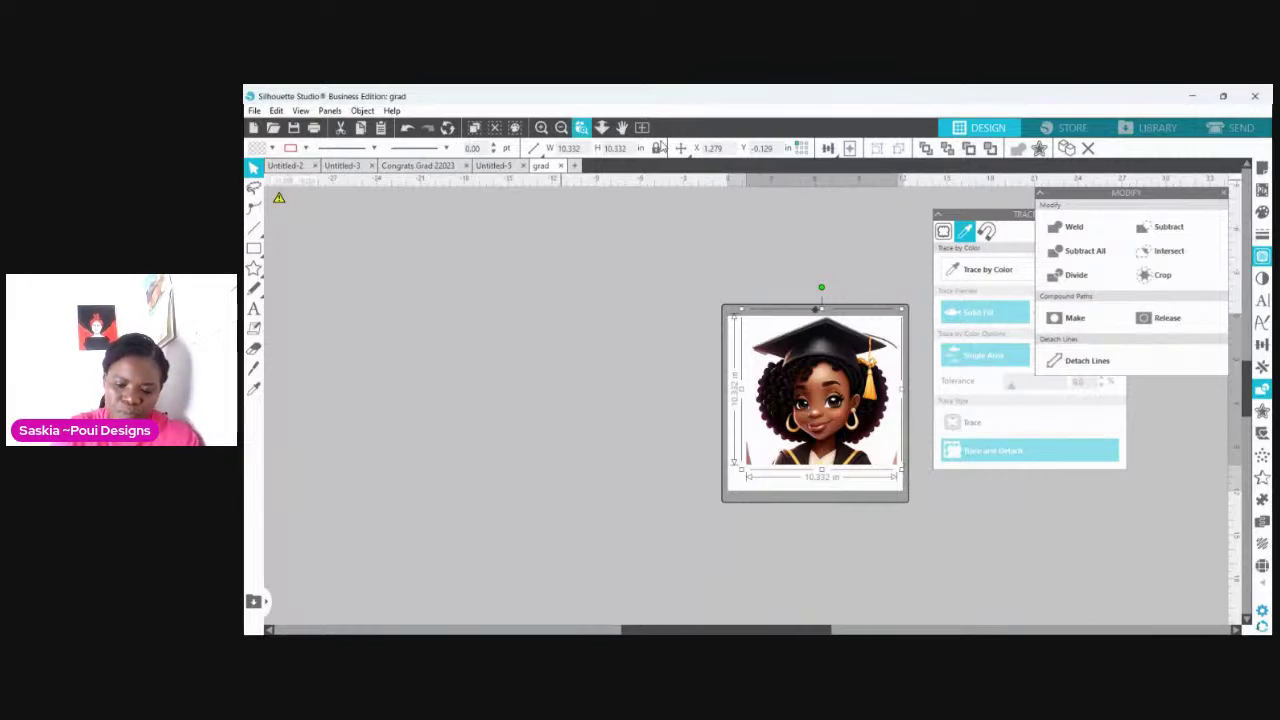
Step: Sample the pink sliver under the cap's left corner with Trace by Color, set the tolerance to 12%, and trace and detach it
{"action": "left_click_drag", "start_coordinate": [712, 292], "coordinate": [808, 411]}
{"action": "left_click", "coordinate": [987, 269]}
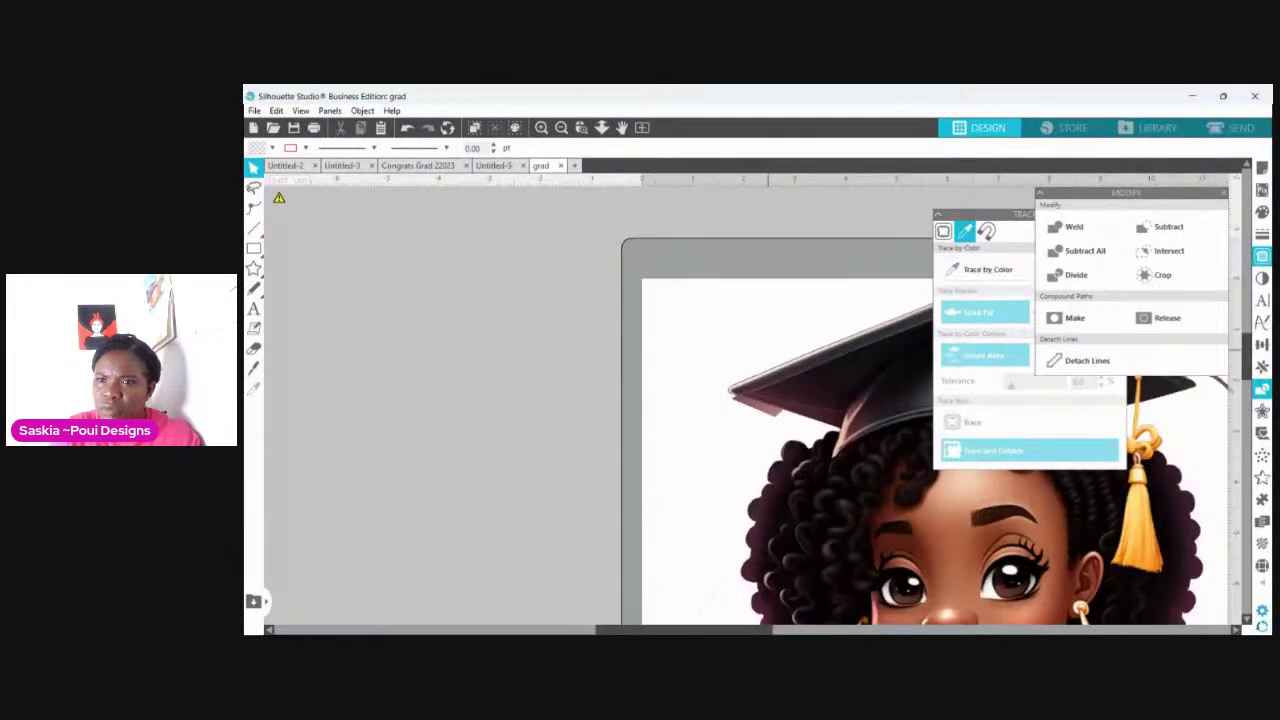
{"action": "left_click", "coordinate": [1223, 193]}
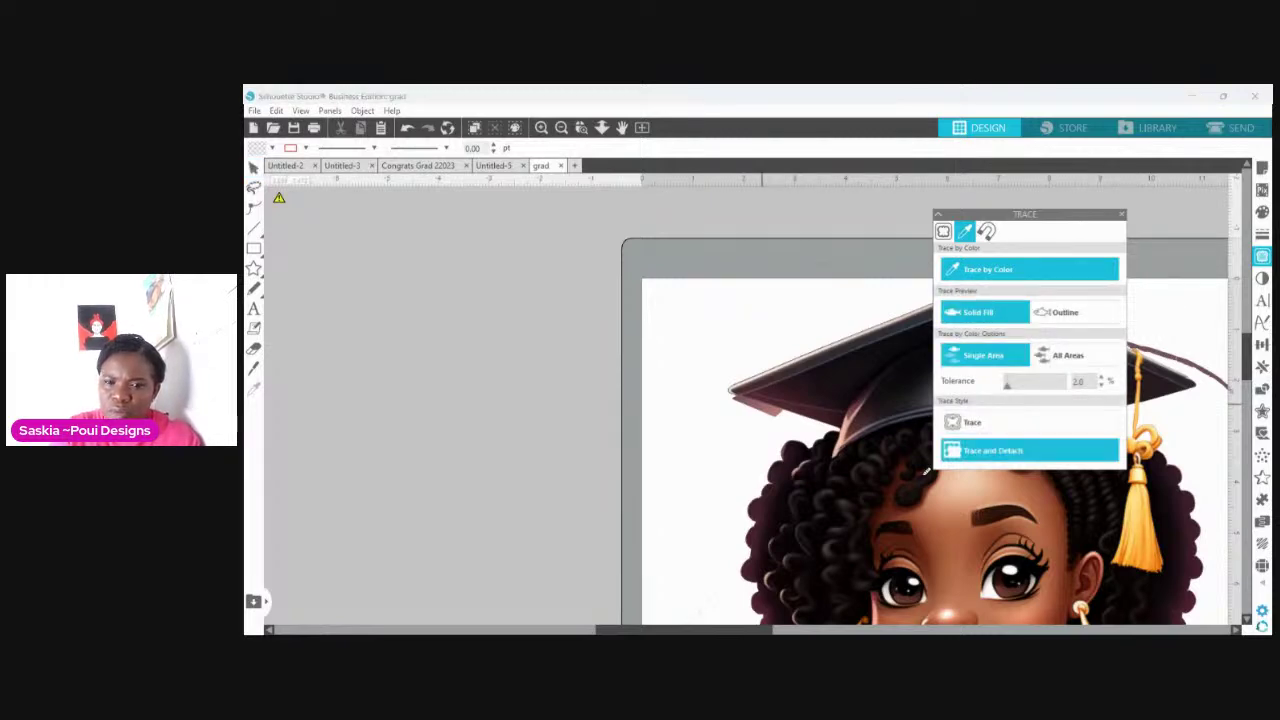
{"action": "left_click", "coordinate": [763, 401]}
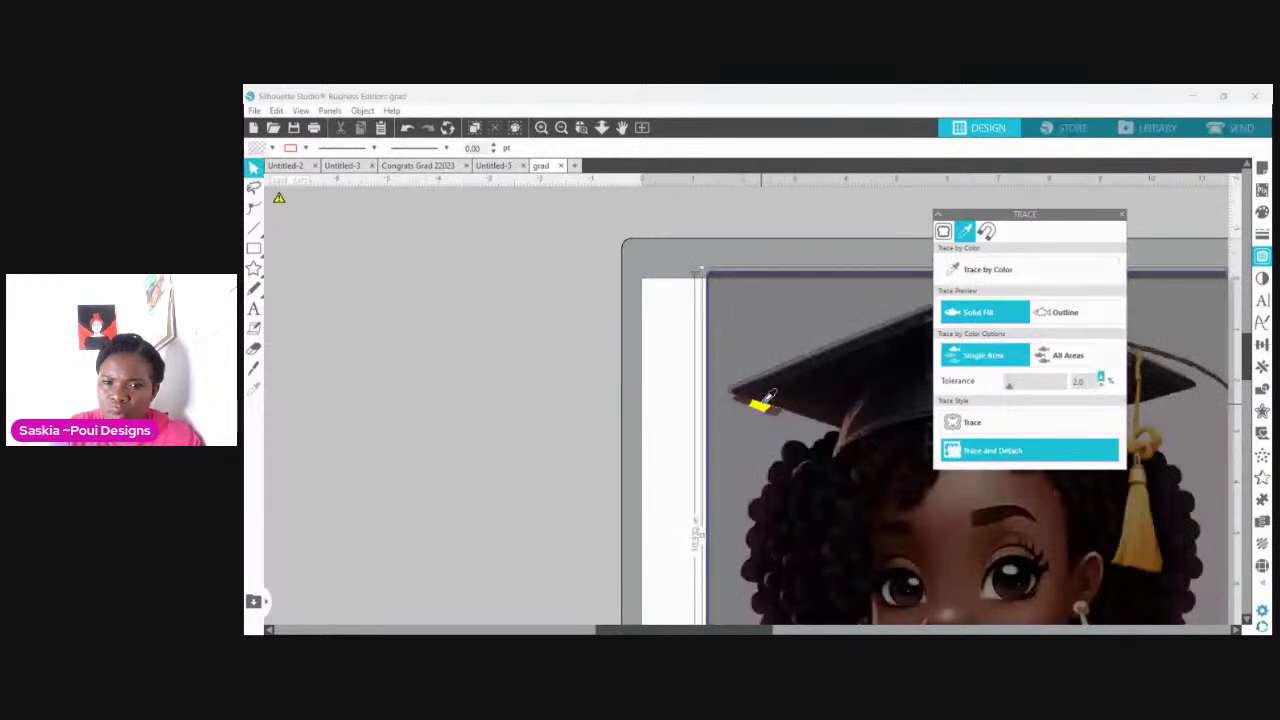
{"action": "left_click", "coordinate": [1101, 377]}
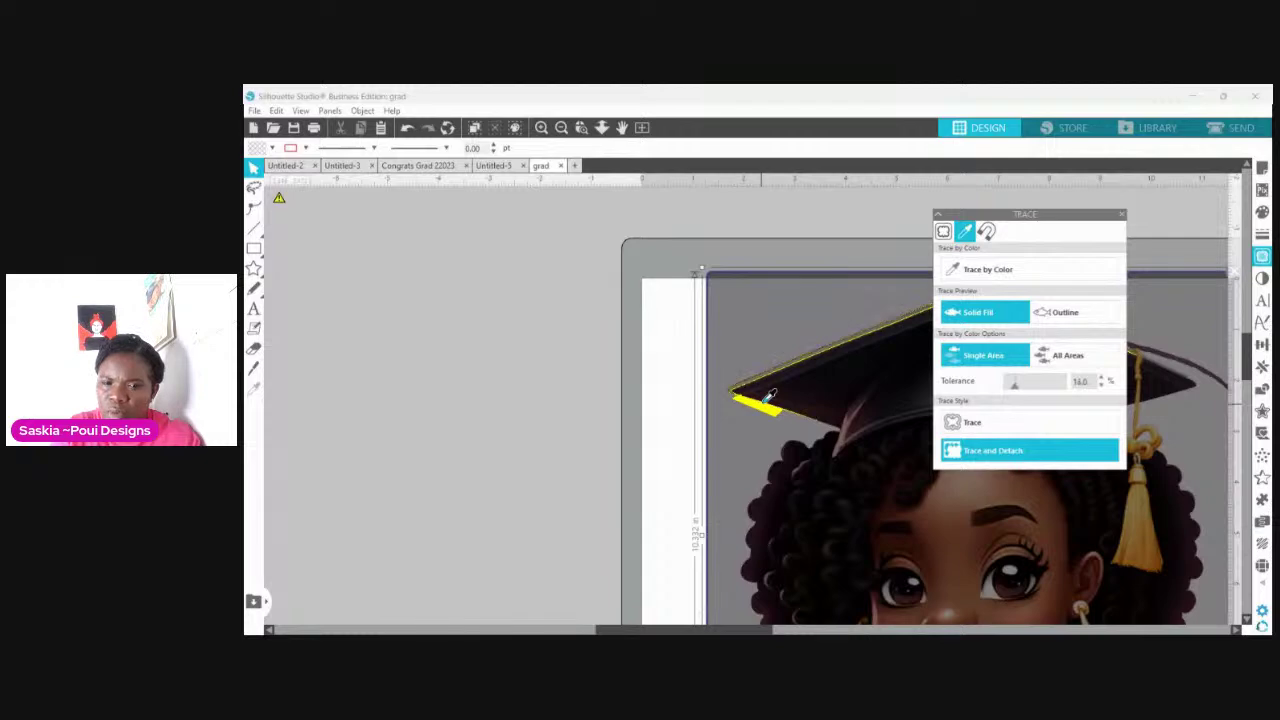
{"action": "scroll", "coordinate": [764, 401], "scroll_direction": "down", "scroll_amount": 3}
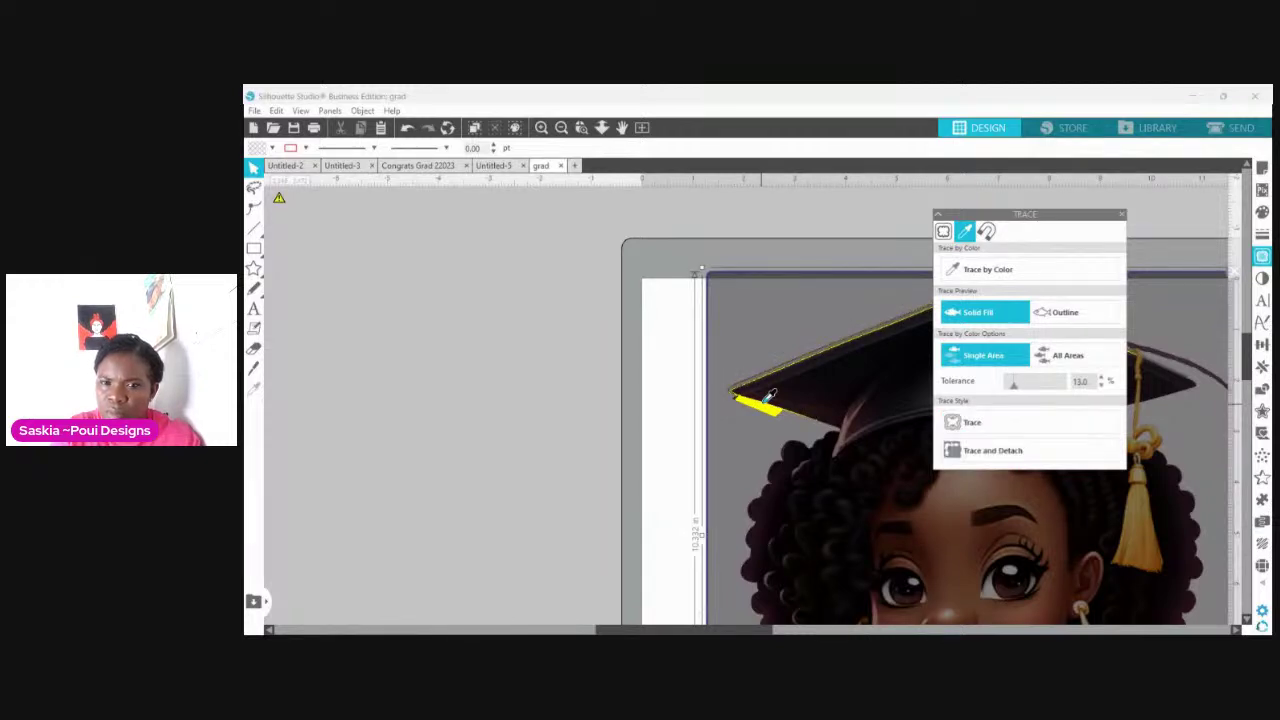
{"action": "scroll", "coordinate": [770, 396], "scroll_direction": "down", "scroll_amount": 1}
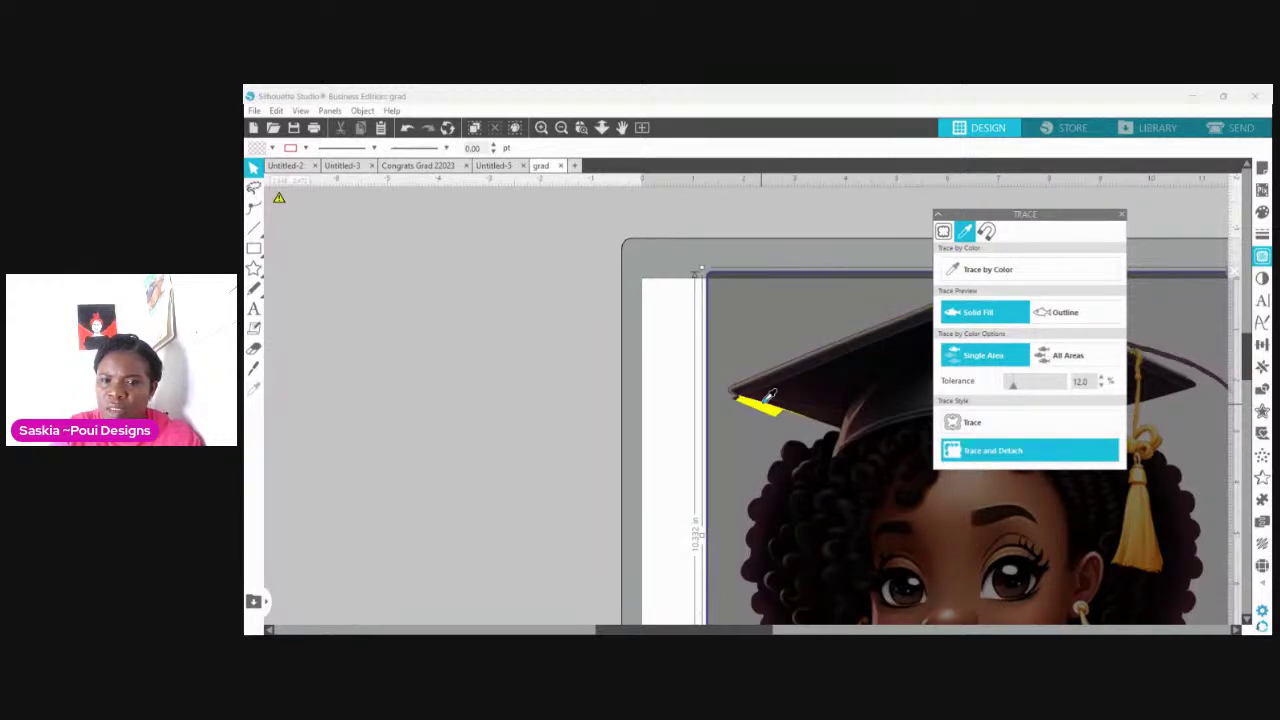
{"action": "left_click", "coordinate": [1030, 450]}
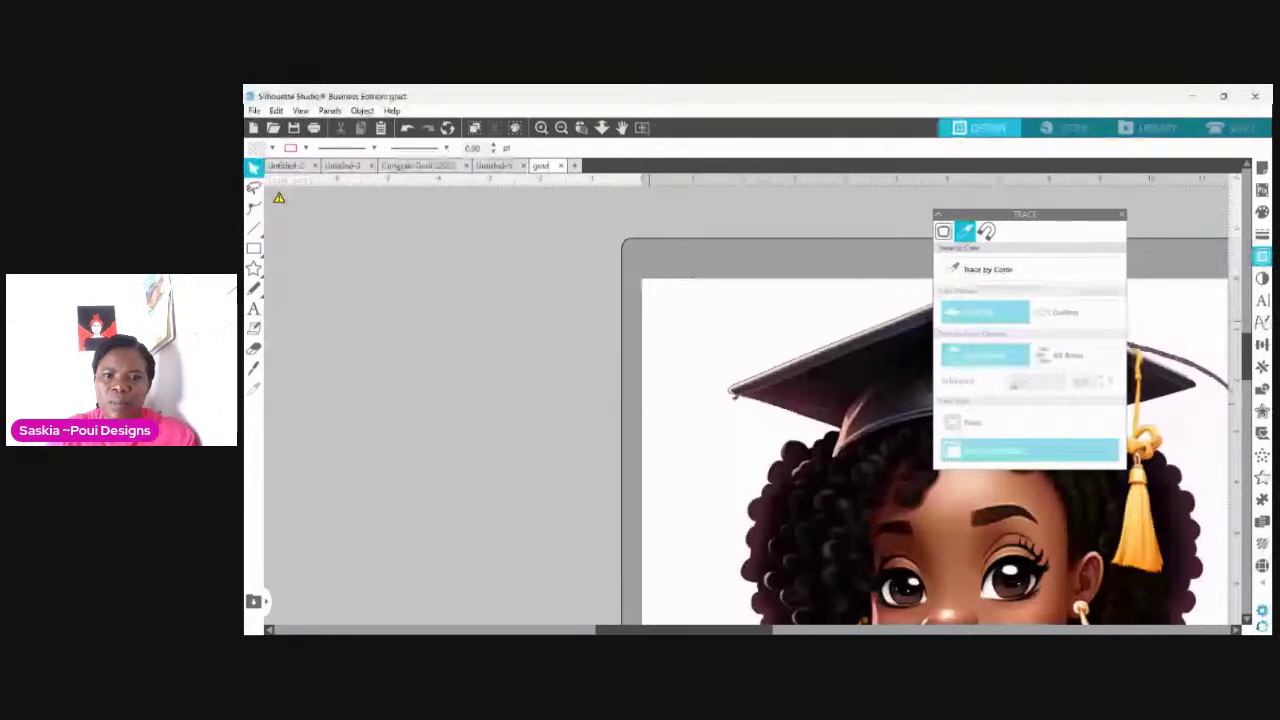
{"action": "left_click", "coordinate": [815, 422]}
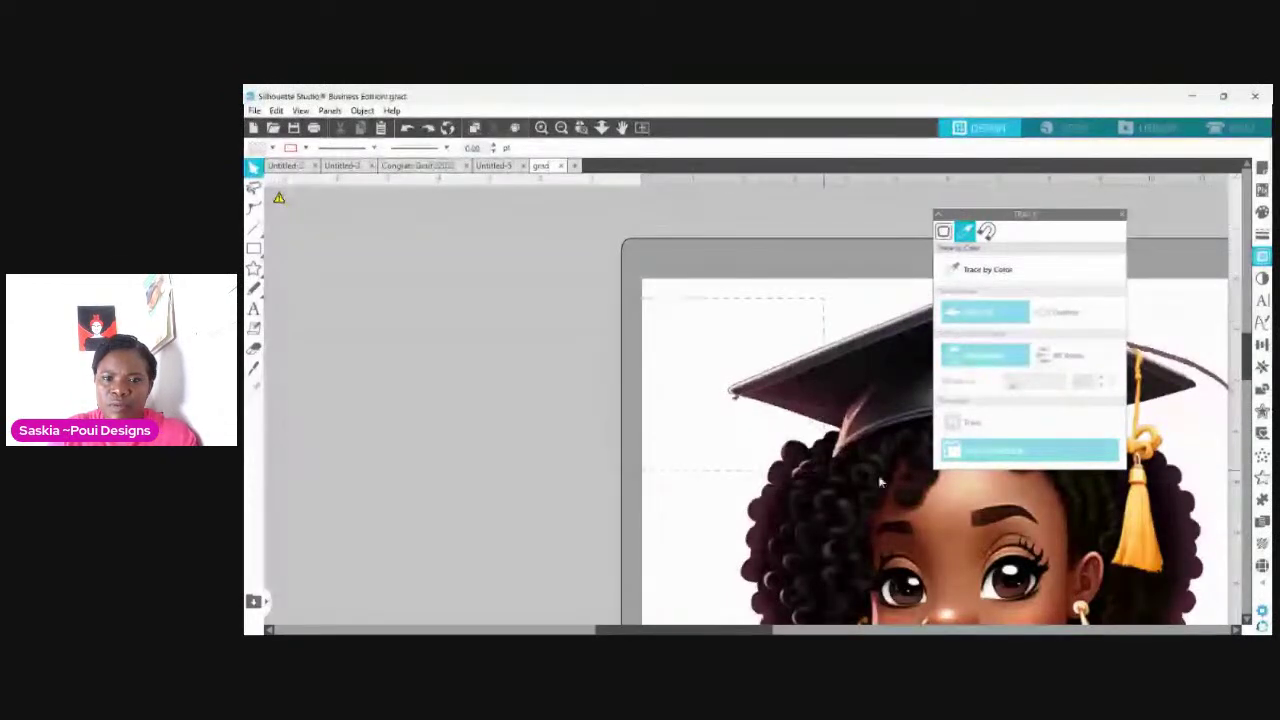
{"action": "left_click", "coordinate": [898, 500]}
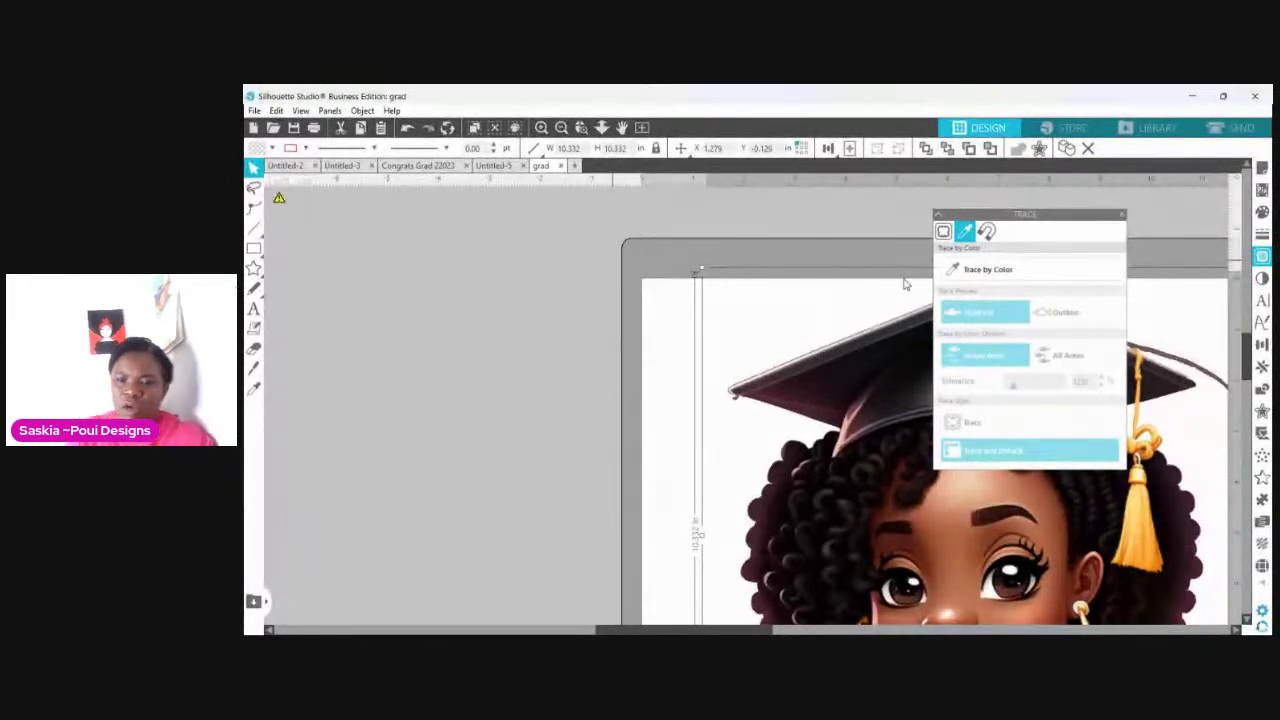
{"action": "left_click", "coordinate": [688, 290]}
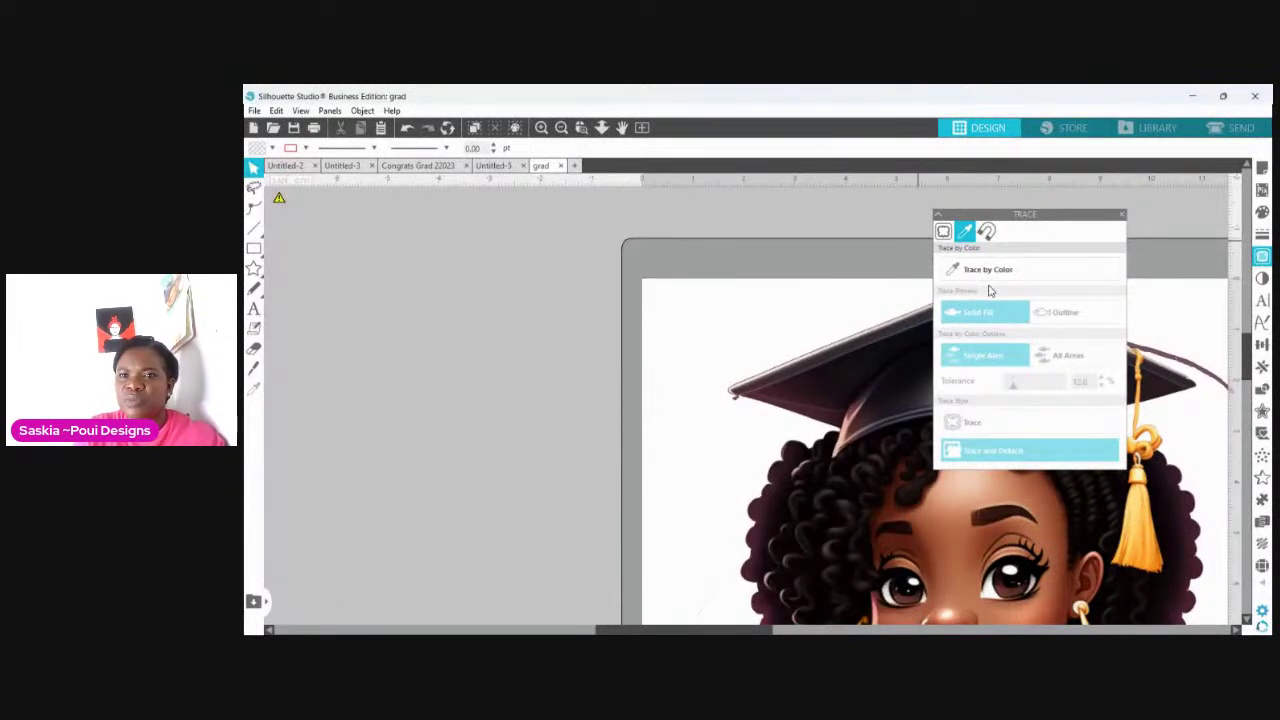
Step: Move the graduate image away from the stray traced fragments, then select and delete those fragments
{"action": "left_click_drag", "start_coordinate": [1056, 257], "coordinate": [1256, 254]}
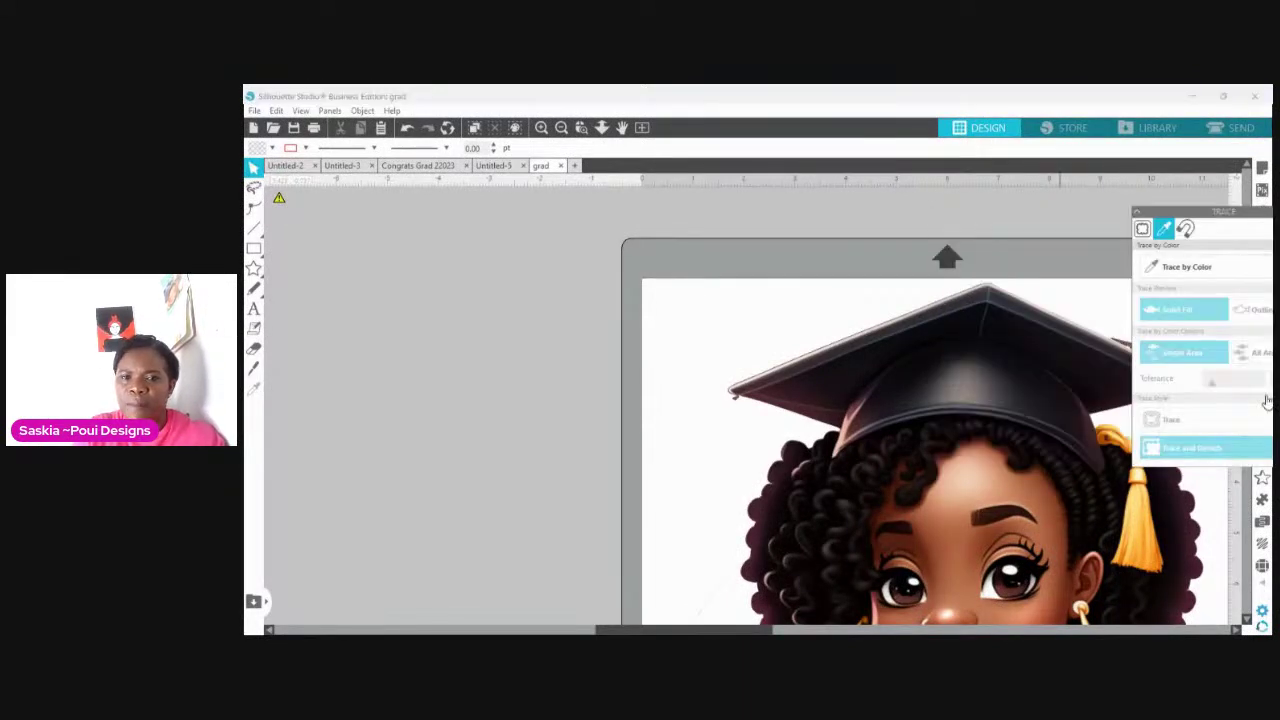
{"action": "left_click_drag", "start_coordinate": [1190, 504], "coordinate": [888, 420]}
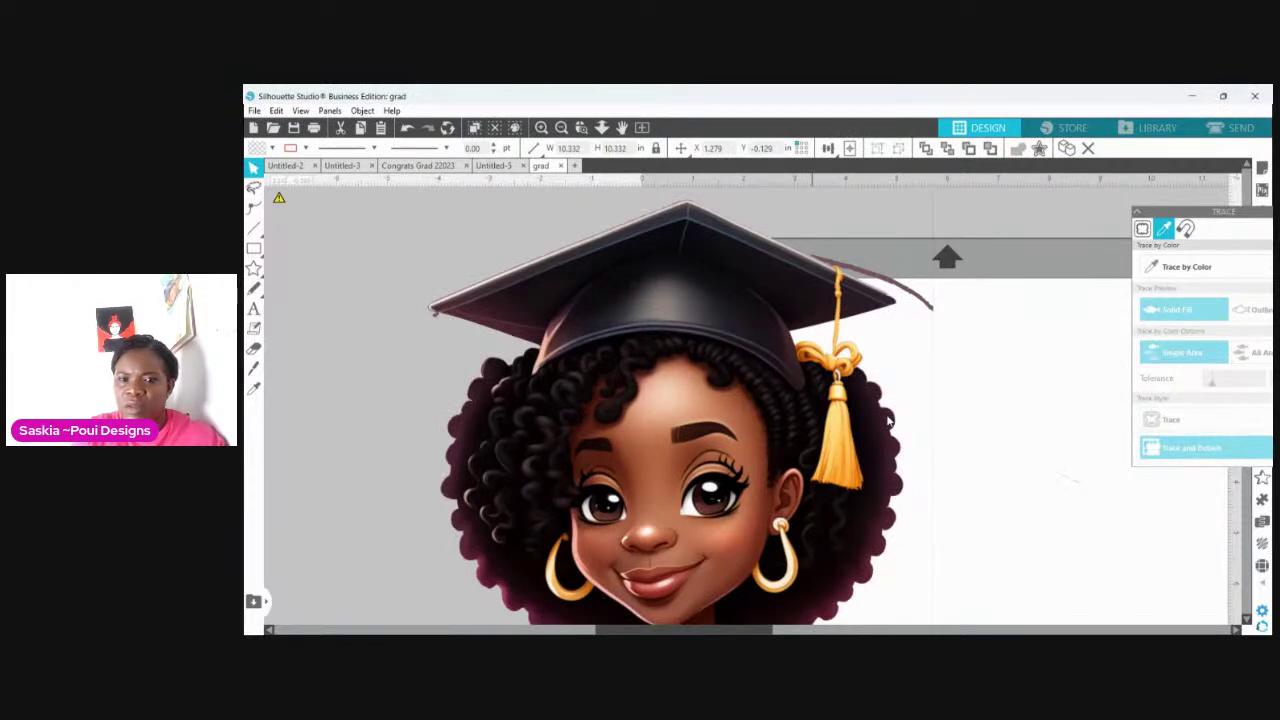
{"action": "scroll", "coordinate": [888, 420], "scroll_direction": "down", "scroll_amount": 2}
{"action": "left_click_drag", "start_coordinate": [1062, 312], "coordinate": [757, 473]}
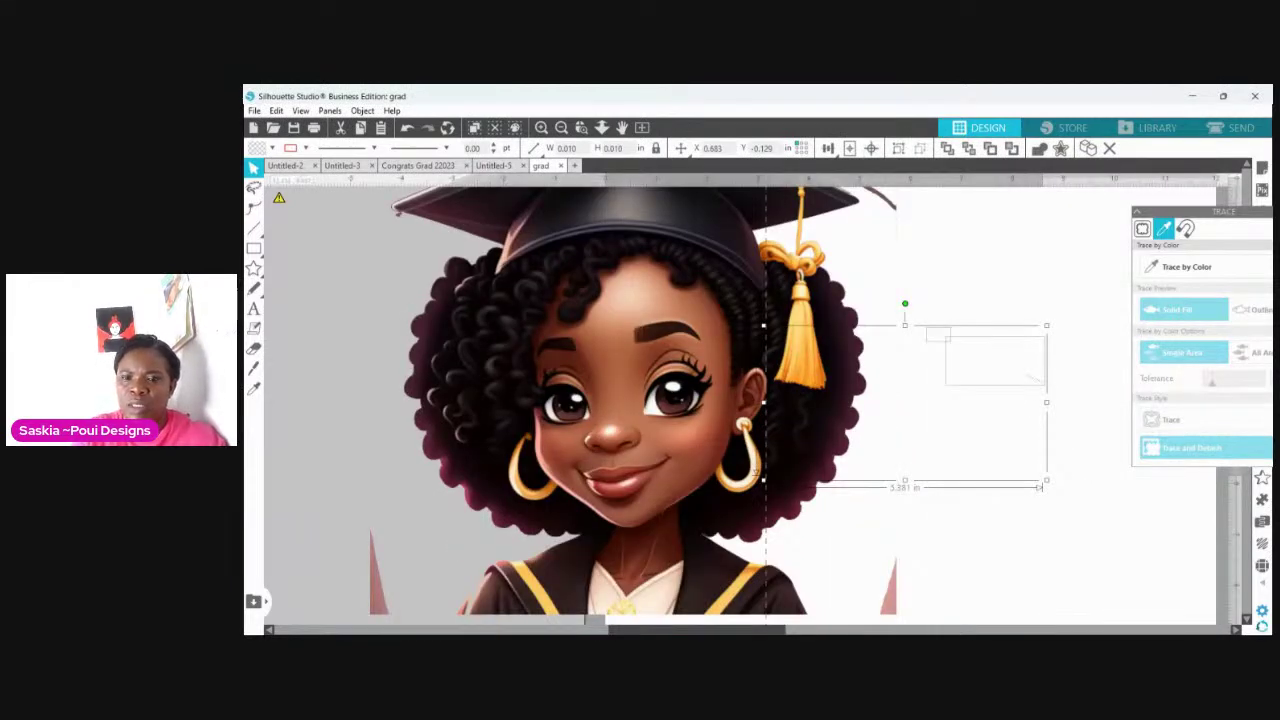
{"action": "key", "text": "Delete"}
Step: Erase the pink sliver beside the image's lower left corner with a square outline eraser 0.625 in wide
{"action": "scroll", "coordinate": [730, 400], "scroll_direction": "down", "scroll_amount": 1}
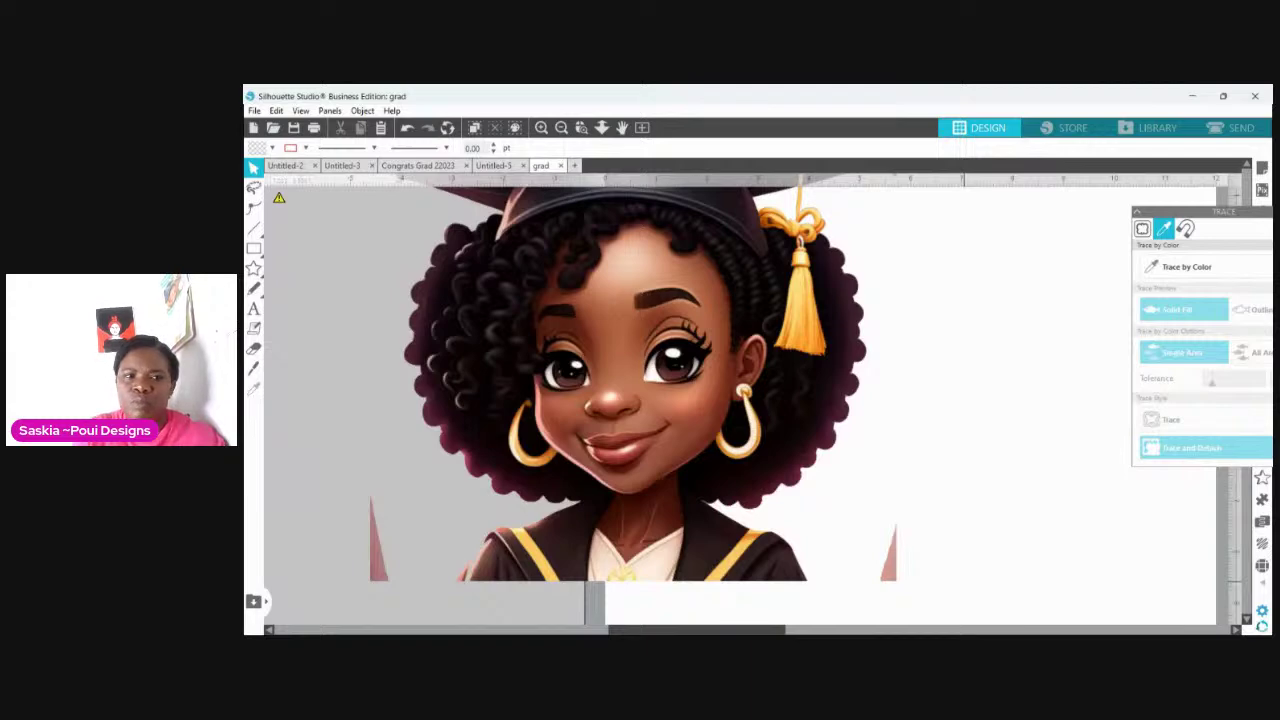
{"action": "left_click", "coordinate": [254, 328]}
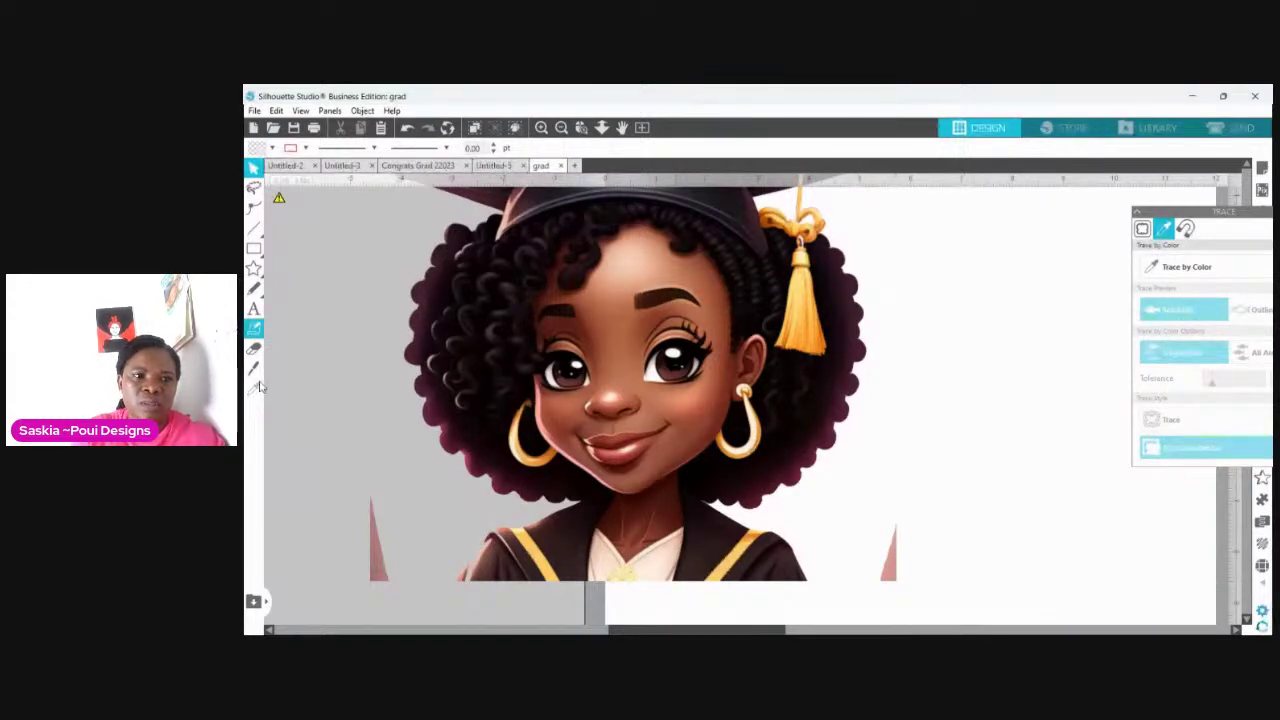
{"action": "left_click", "coordinate": [254, 368]}
{"action": "left_click", "coordinate": [254, 348]}
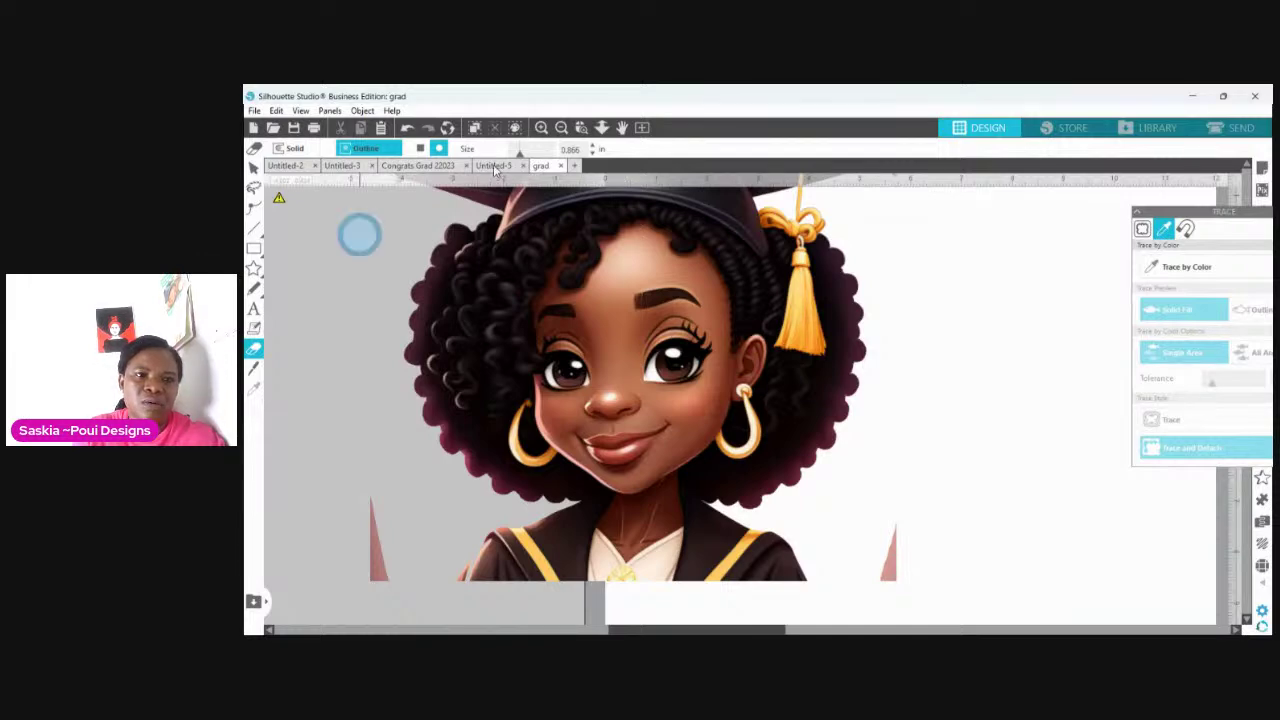
{"action": "left_click", "coordinate": [420, 148]}
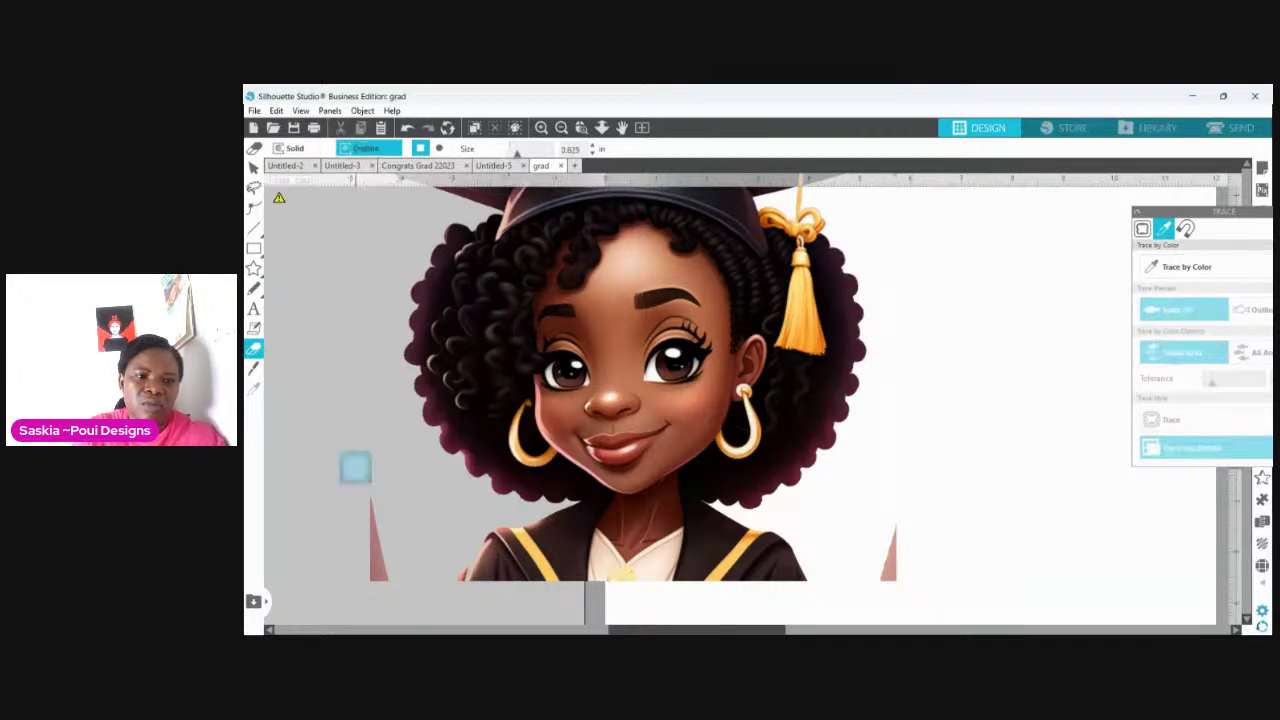
{"action": "left_click_drag", "start_coordinate": [355, 467], "coordinate": [380, 588]}
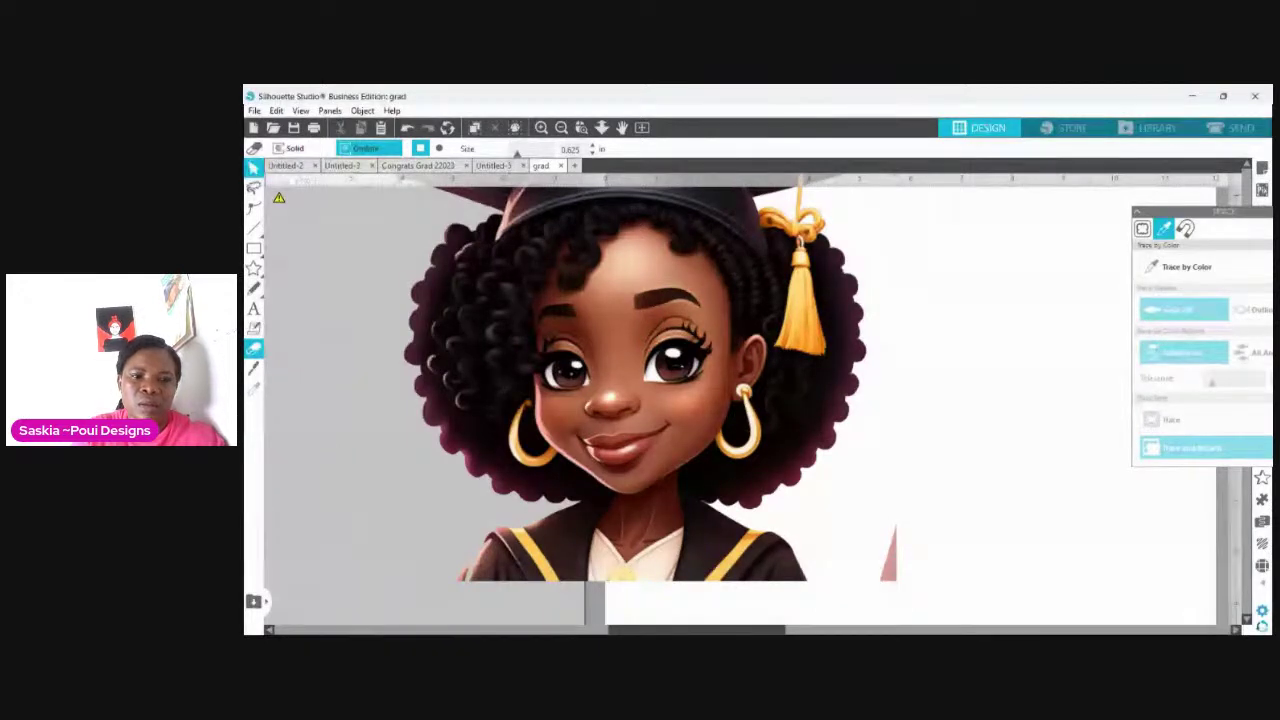
Step: Erase the pink sliver at the image's lower right, beside the graduate's shoulder, with the same square eraser
{"action": "left_click", "coordinate": [253, 168]}
{"action": "key", "text": "ctrl+a"}
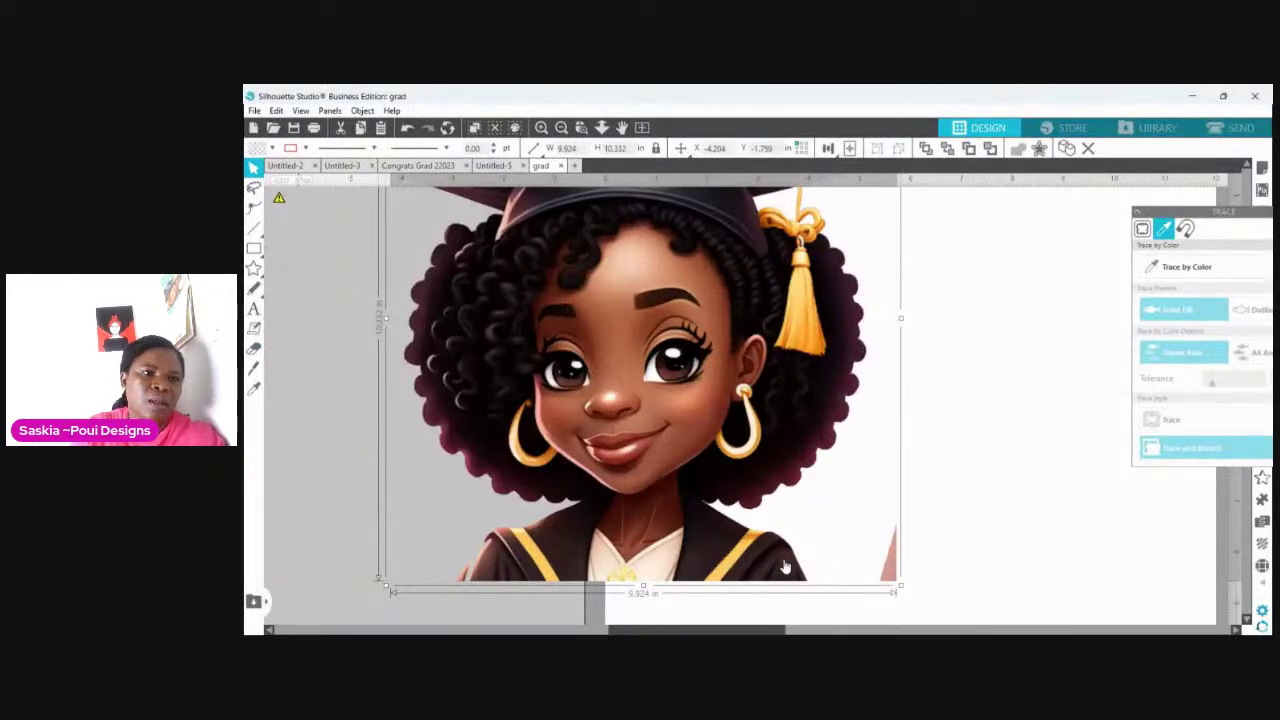
{"action": "left_click", "coordinate": [254, 347]}
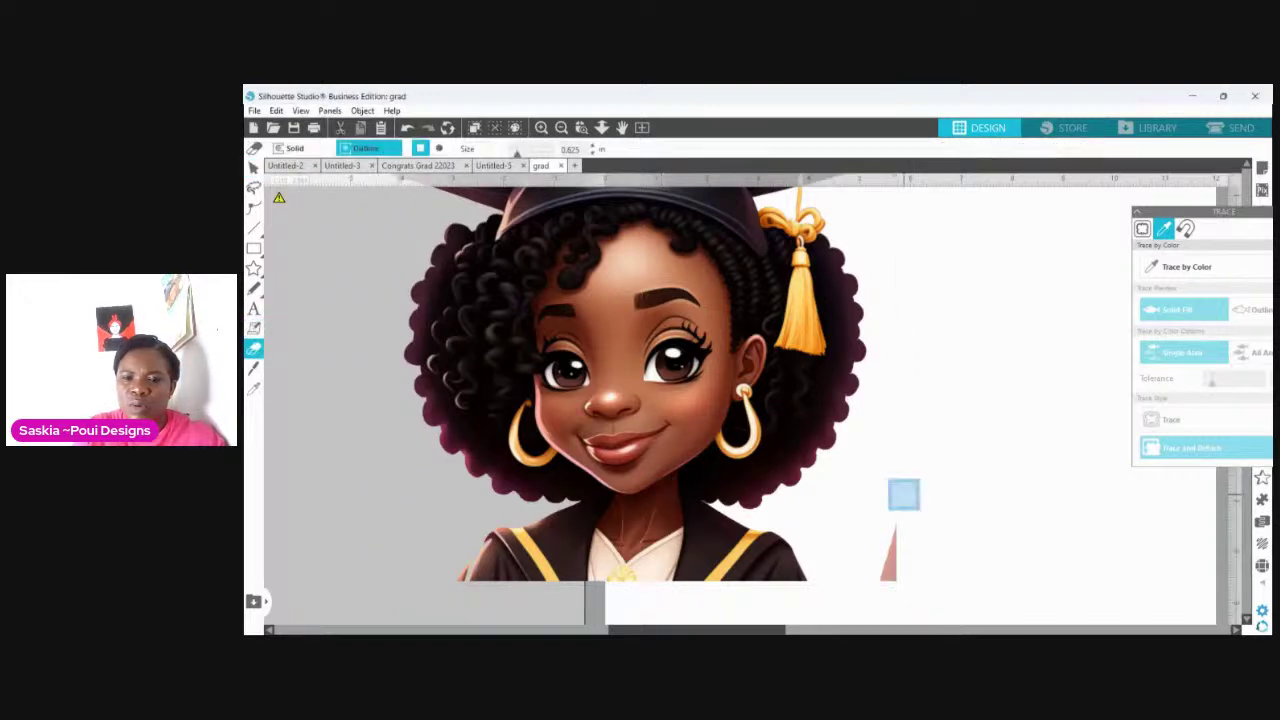
{"action": "mouse_move", "coordinate": [903, 494]}
{"action": "left_mouse_down"}
{"action": "mouse_move", "coordinate": [890, 542]}
{"action": "mouse_move", "coordinate": [898, 265]}
{"action": "left_mouse_up"}
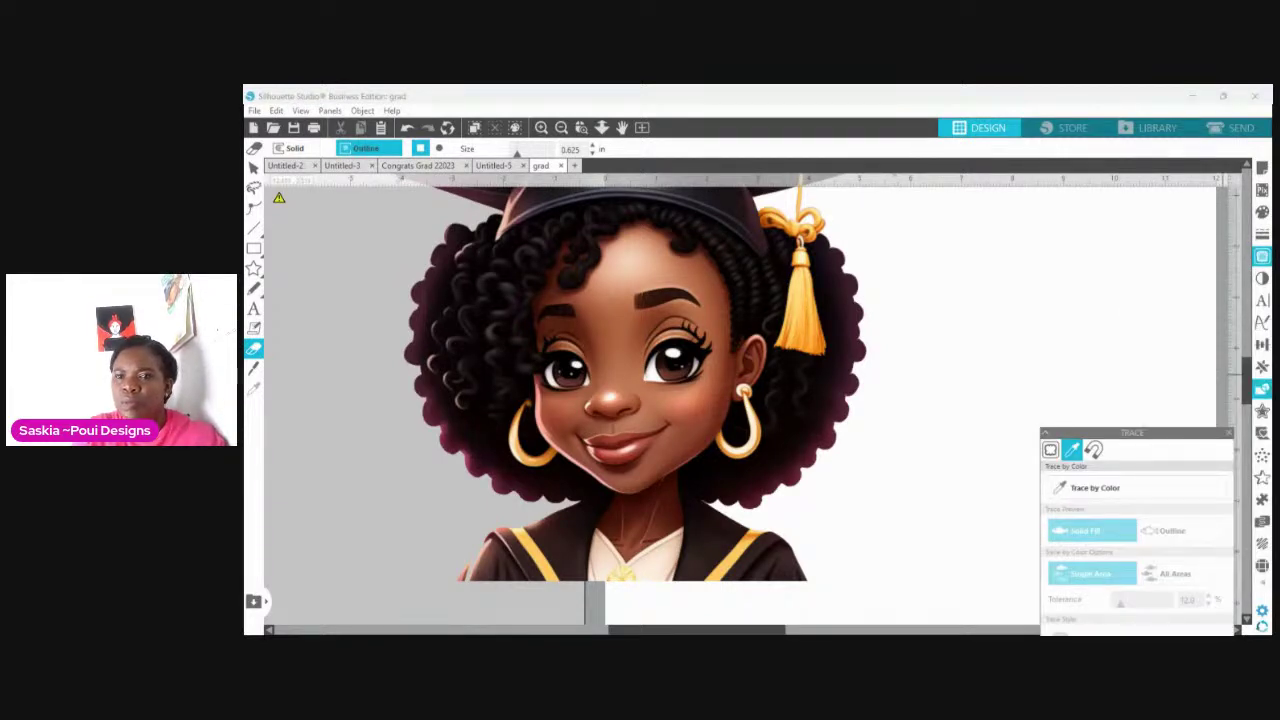
Step: Erase the dark curved streak above and beyond the cap's right corner, then leave the Eraser
{"action": "scroll", "coordinate": [740, 400], "scroll_direction": "up", "scroll_amount": 3}
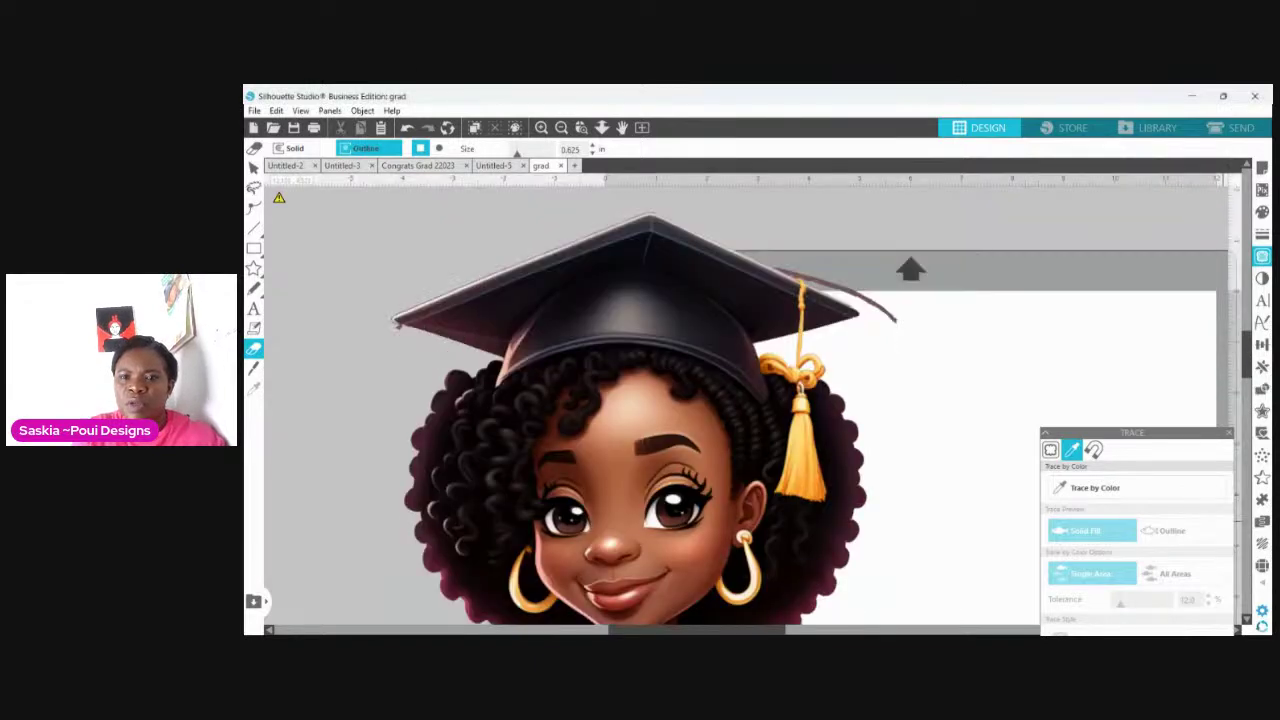
{"action": "scroll", "coordinate": [907, 327], "scroll_direction": "up", "scroll_amount": 1}
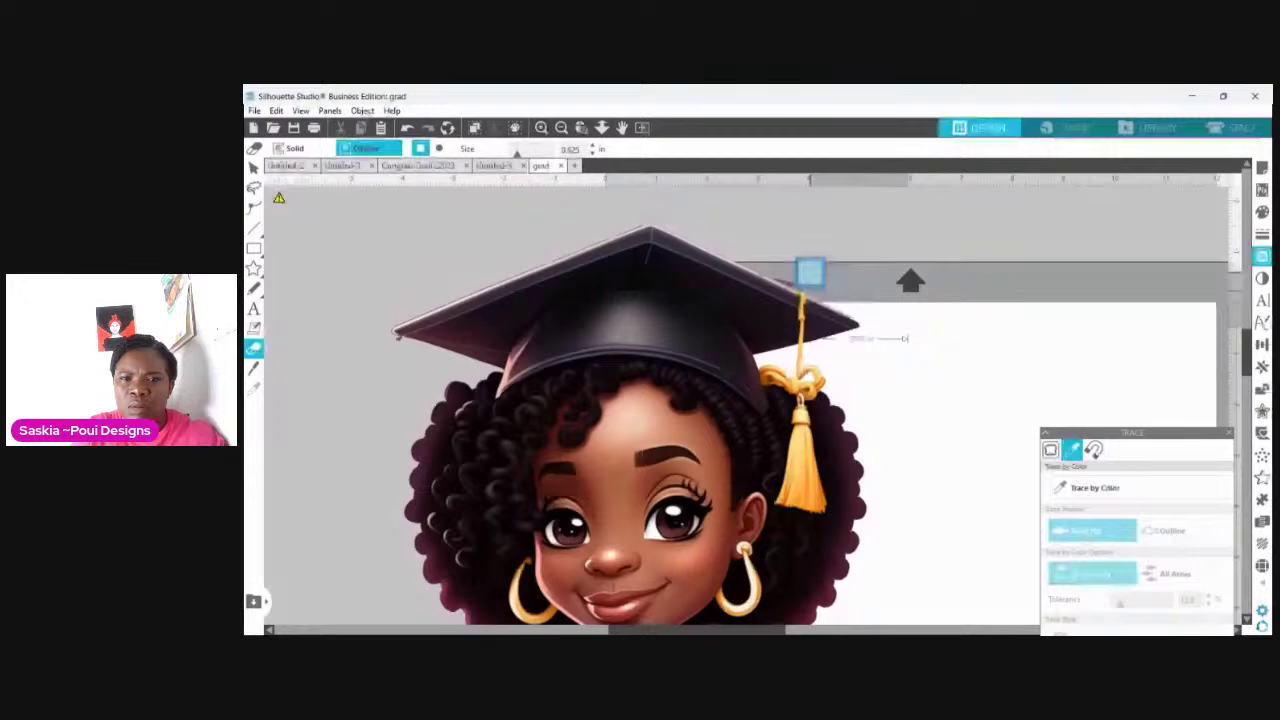
{"action": "left_click", "coordinate": [810, 272]}
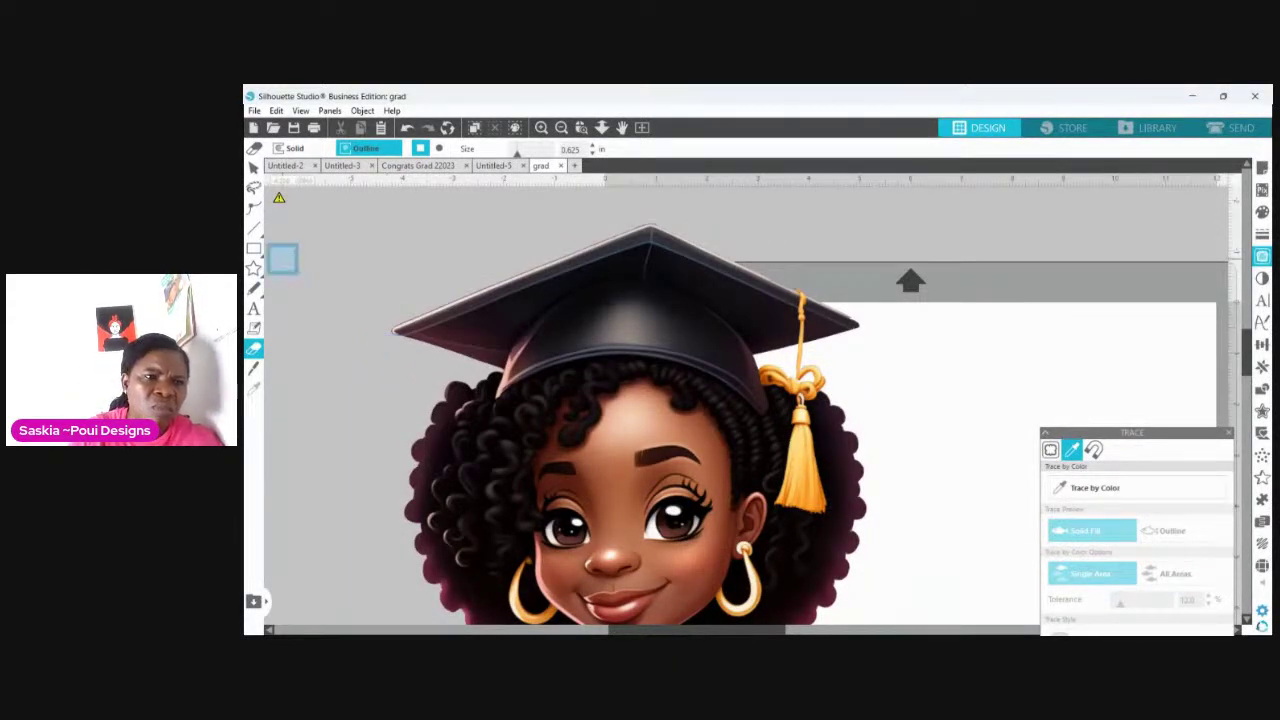
{"action": "key", "text": "Escape"}
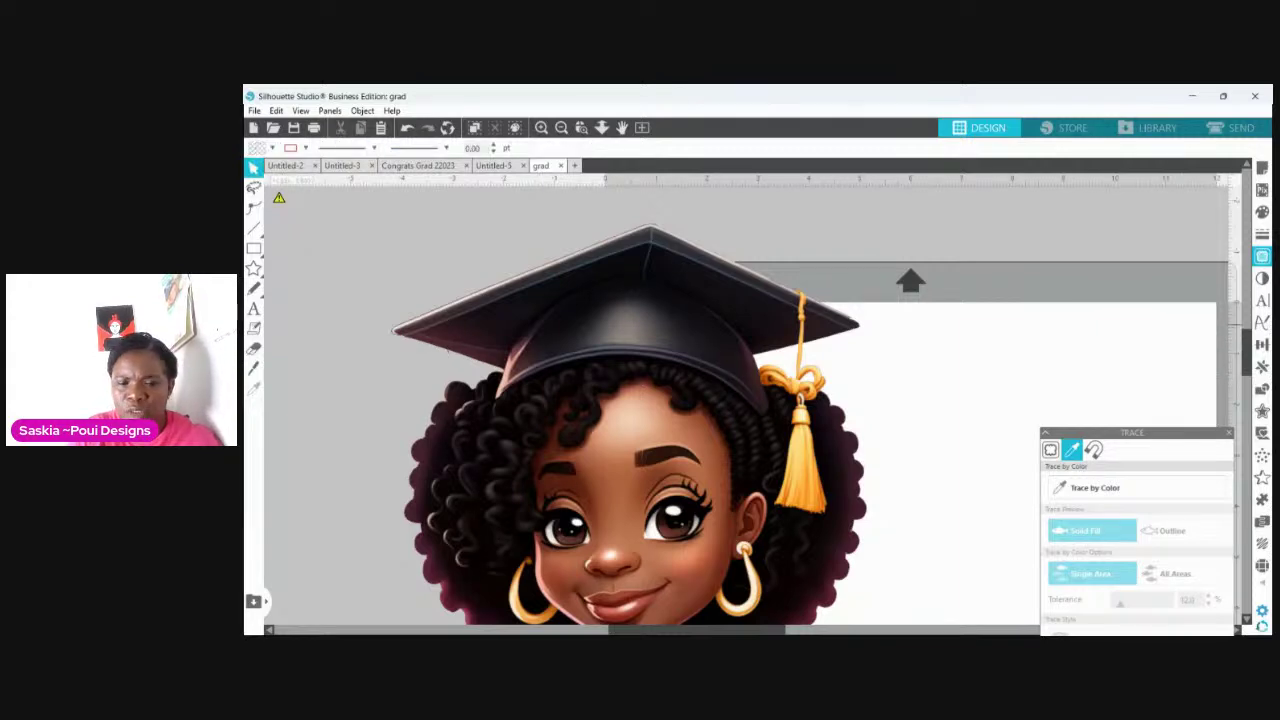
Step: Move the graduate image off the stray traced fragments, delete them, and place the image in the empty area left of the page
{"action": "scroll", "coordinate": [740, 400], "scroll_direction": "down", "scroll_amount": 3}
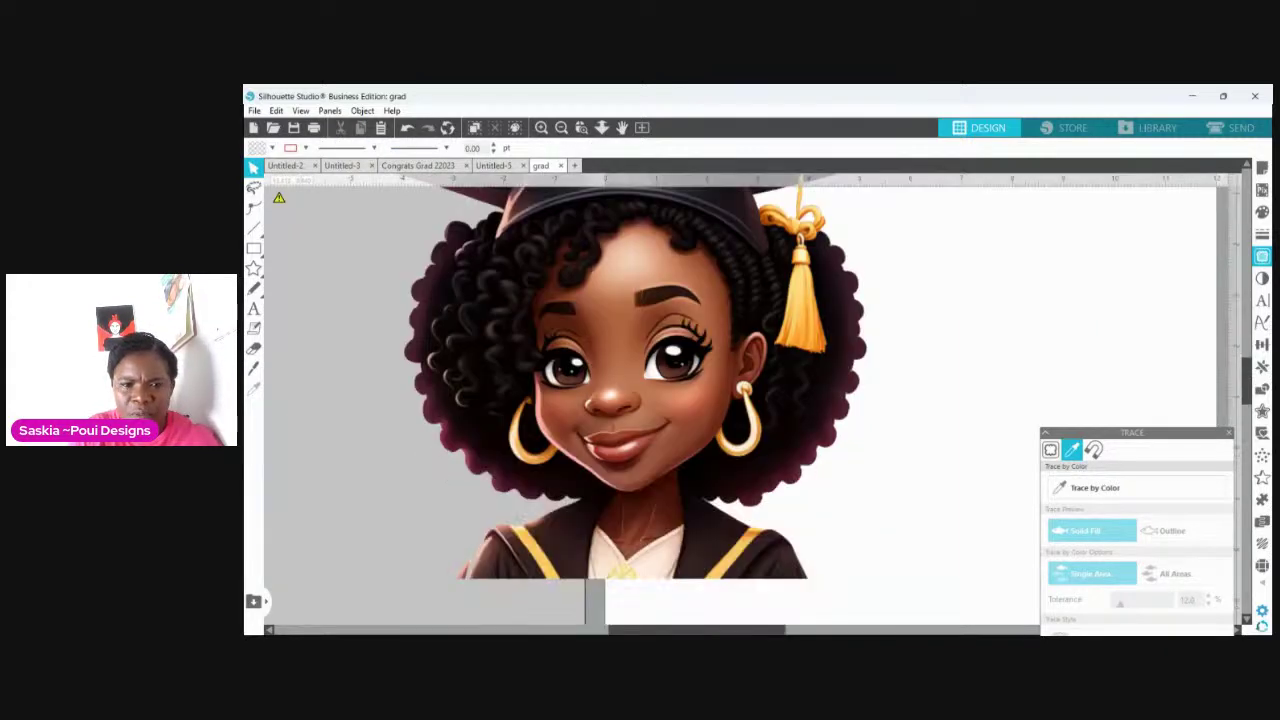
{"action": "scroll", "coordinate": [635, 380], "scroll_direction": "down", "scroll_amount": 1}
{"action": "scroll", "coordinate": [635, 380], "scroll_direction": "down", "scroll_amount": 1}
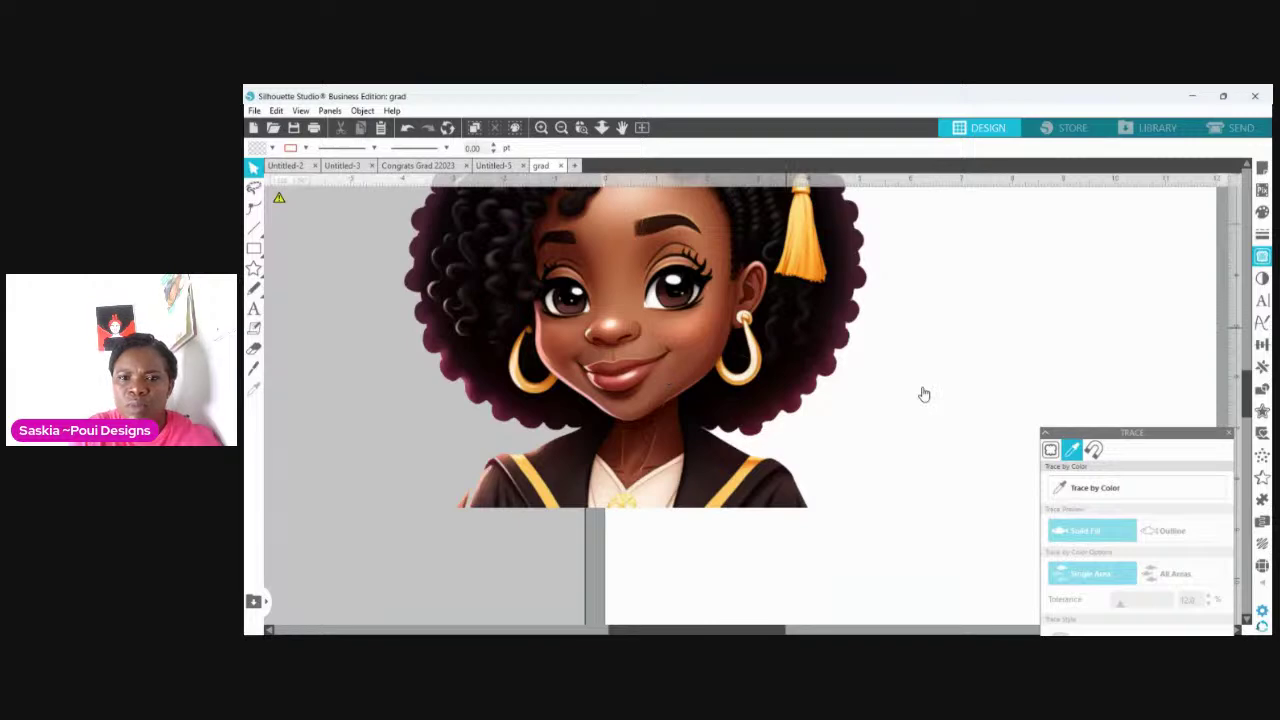
{"action": "key", "text": "ctrl+a"}
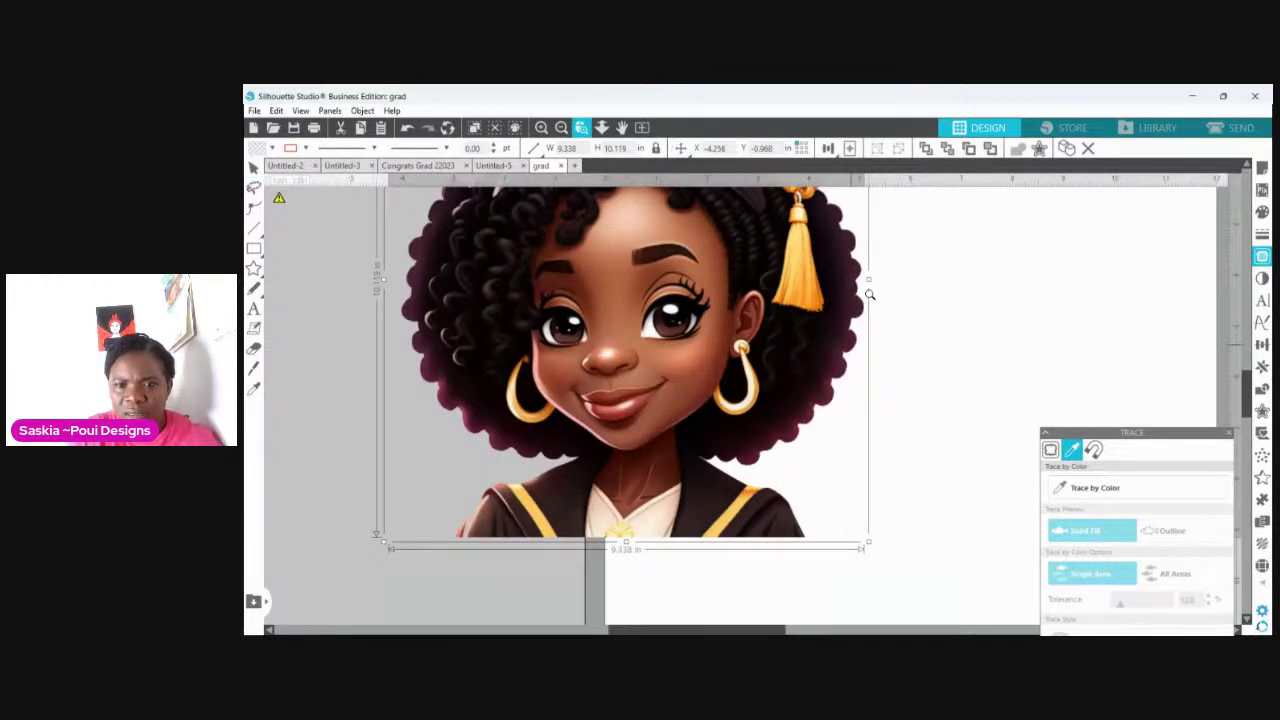
{"action": "left_click", "coordinate": [870, 294]}
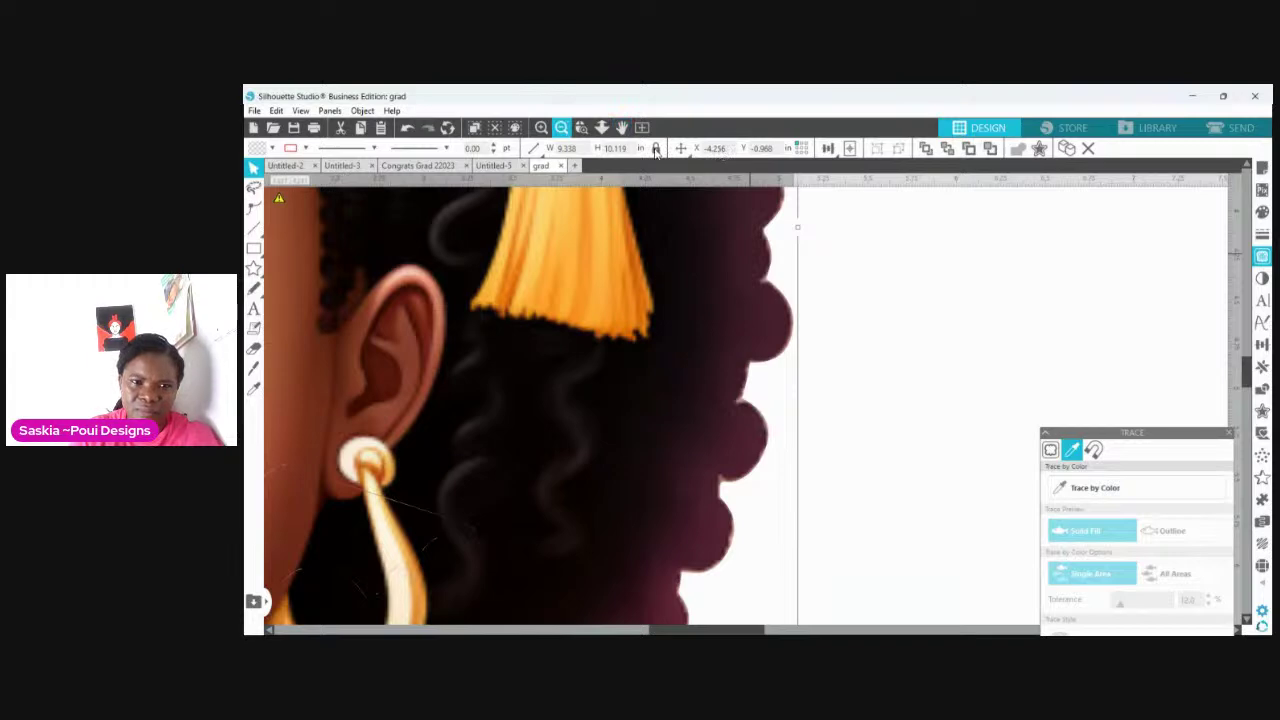
{"action": "left_click", "coordinate": [561, 128]}
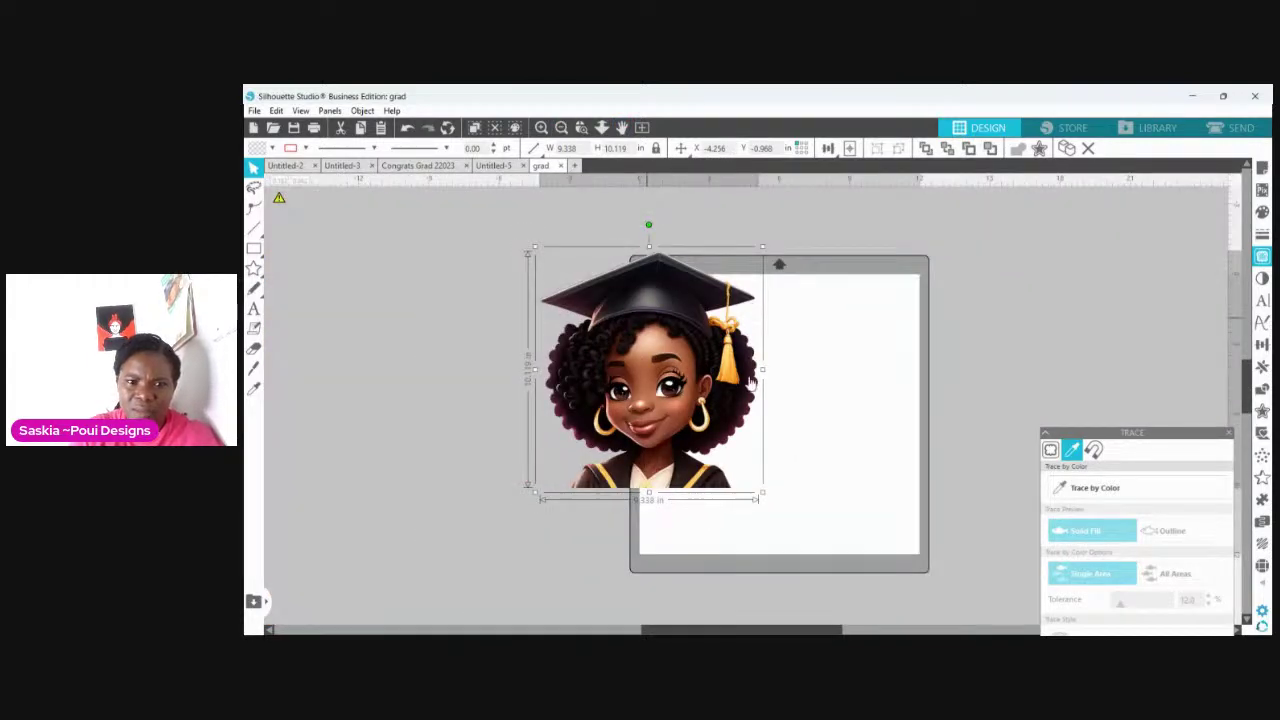
{"action": "mouse_move", "coordinate": [752, 382]}
{"action": "left_mouse_down"}
{"action": "mouse_move", "coordinate": [826, 420]}
{"action": "mouse_move", "coordinate": [447, 243]}
{"action": "mouse_move", "coordinate": [821, 490]}
{"action": "left_mouse_up"}
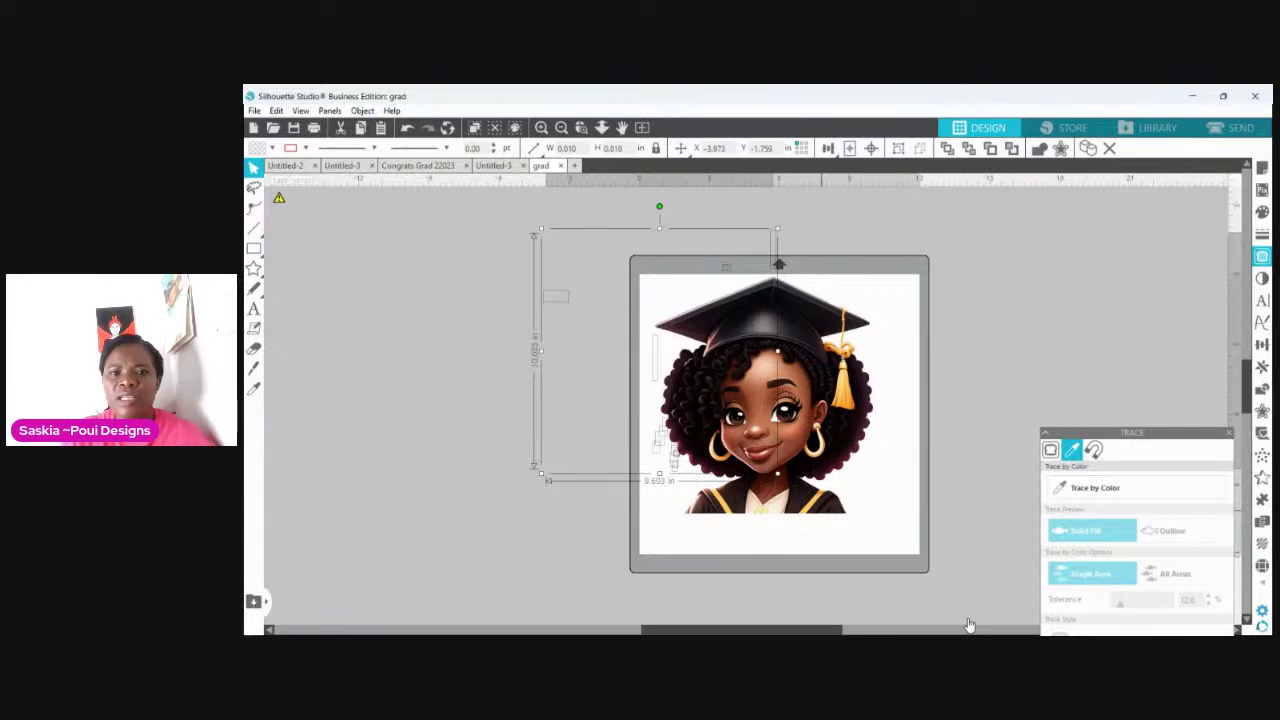
{"action": "key", "text": "Delete"}
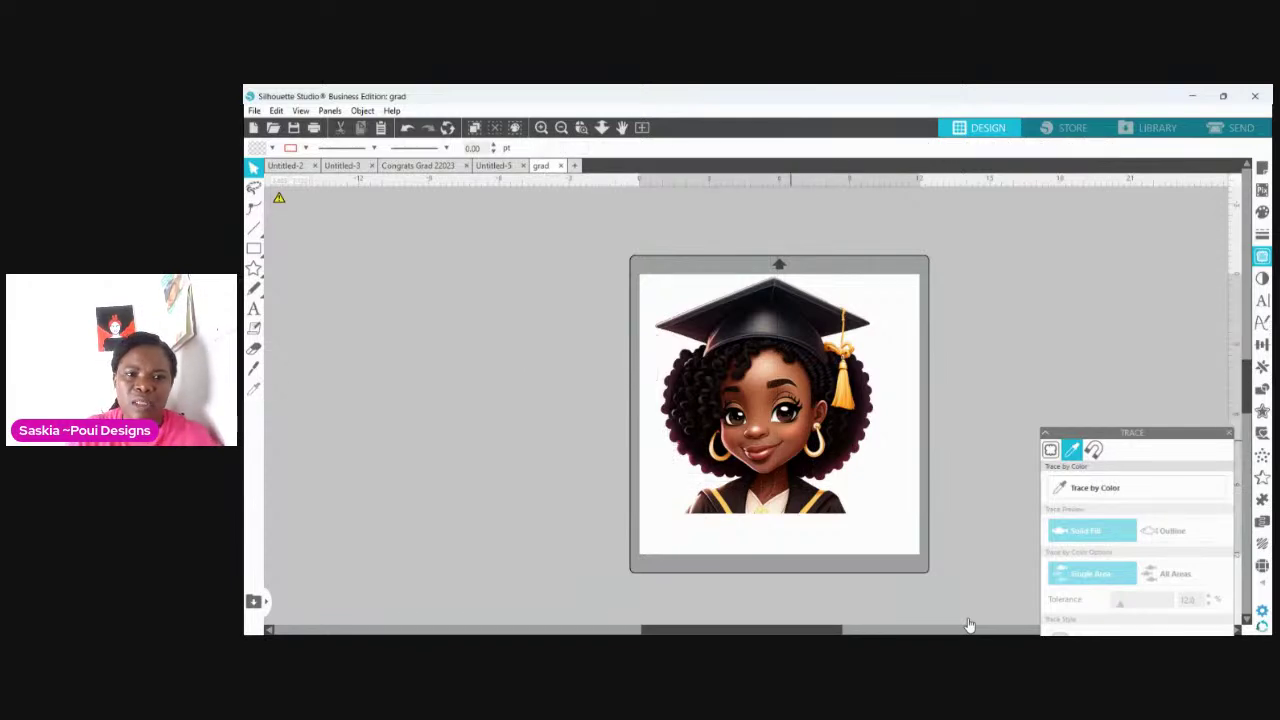
{"action": "left_click_drag", "start_coordinate": [770, 430], "coordinate": [486, 438]}
{"action": "left_click", "coordinate": [636, 546]}
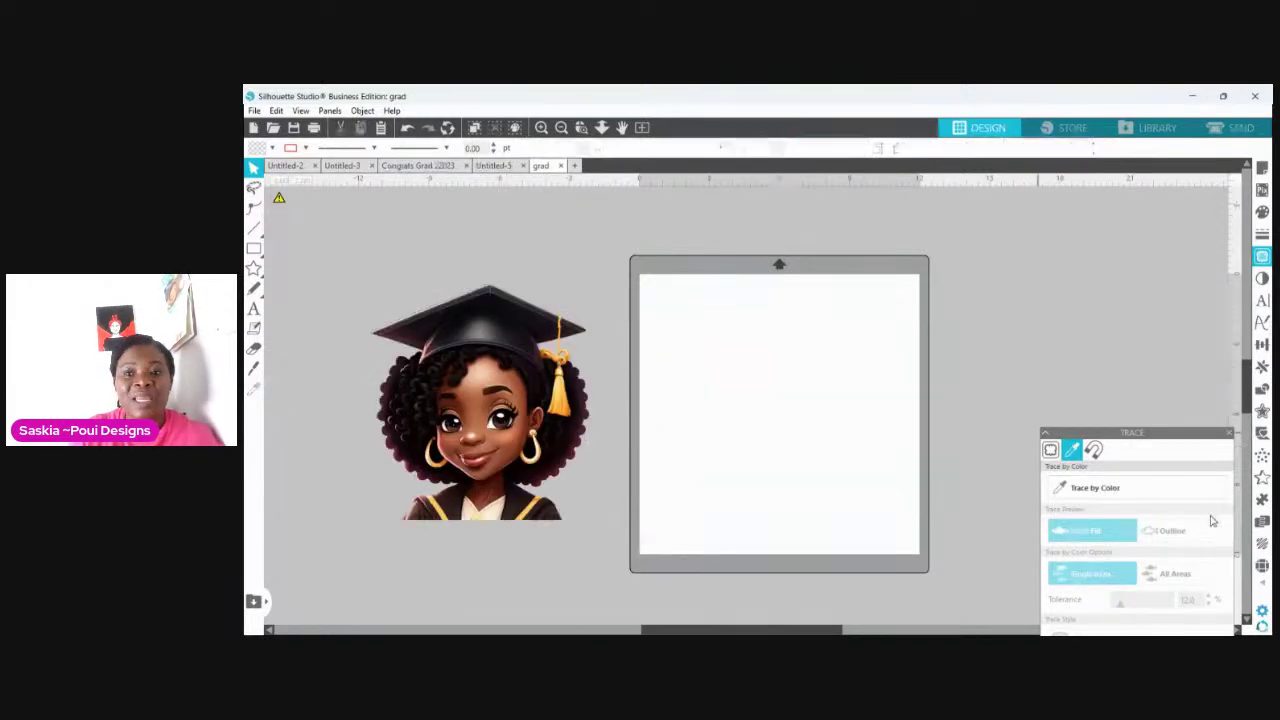
Step: Zoom in on the cap's right corner and sample the background beside the tassel cord with Trace by Color
{"action": "left_click", "coordinate": [1200, 488]}
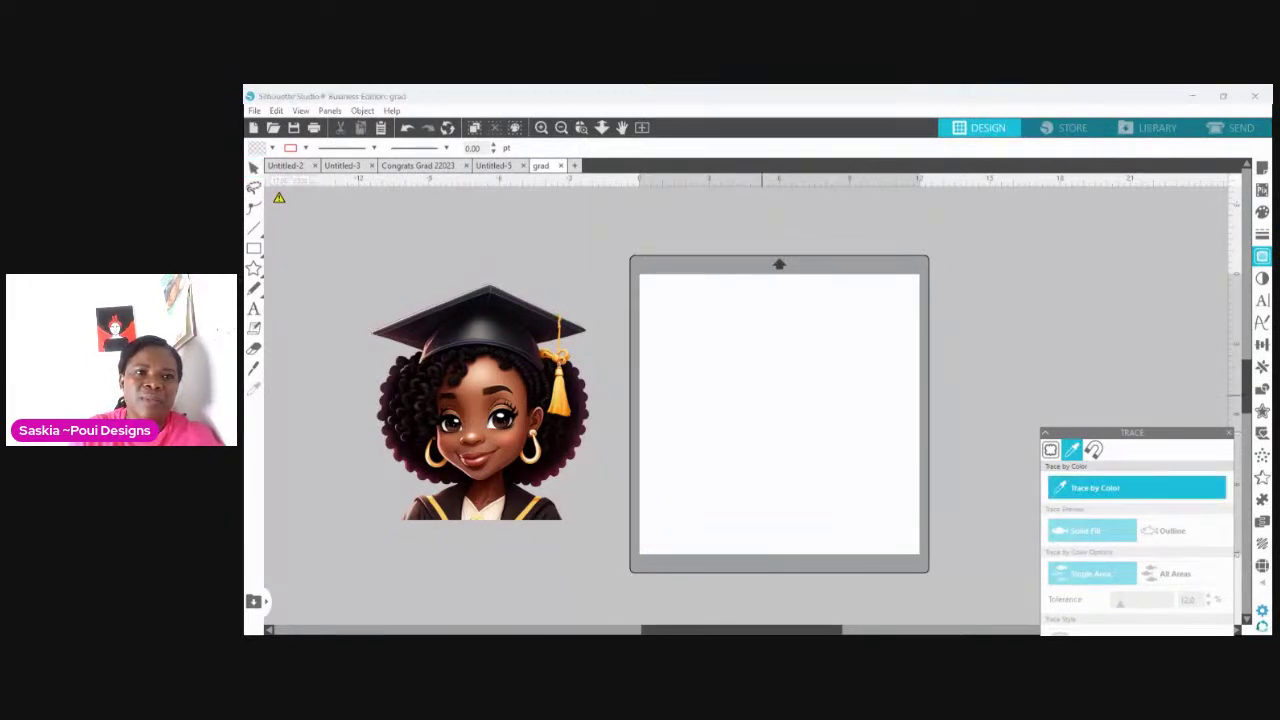
{"action": "left_click", "coordinate": [664, 148]}
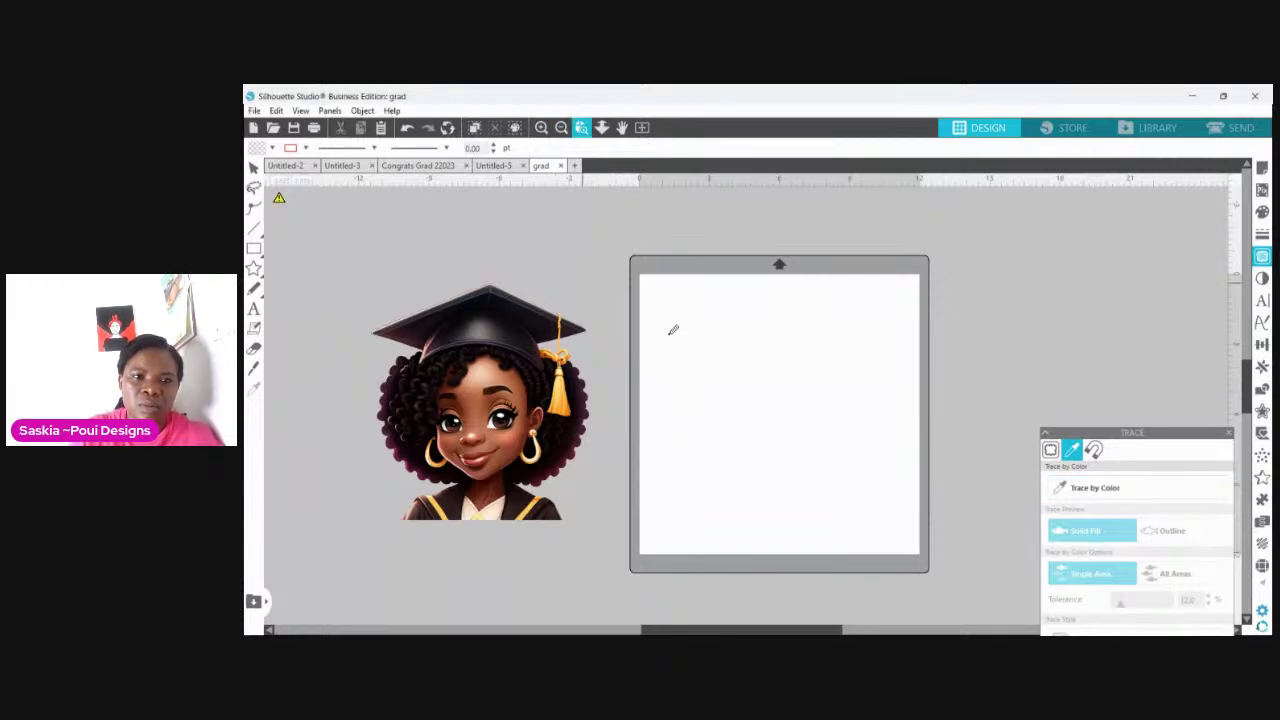
{"action": "left_click_drag", "start_coordinate": [669, 334], "coordinate": [661, 391]}
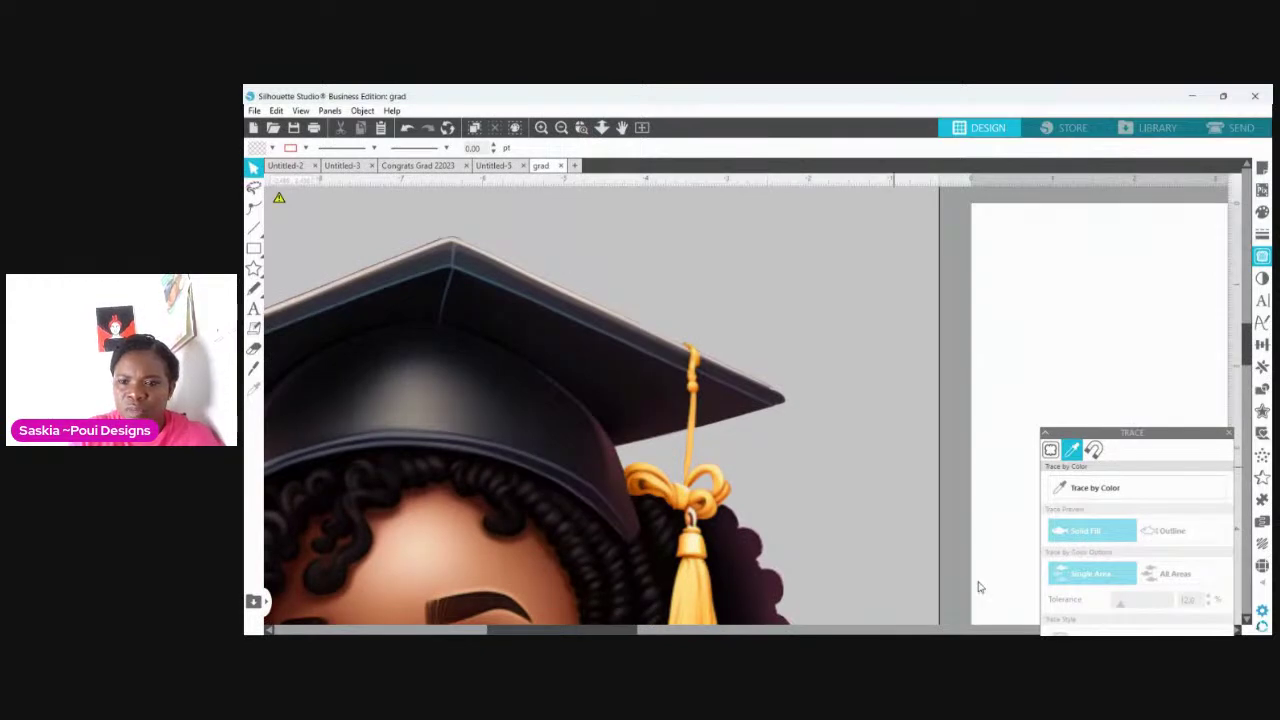
{"action": "left_click", "coordinate": [1095, 487]}
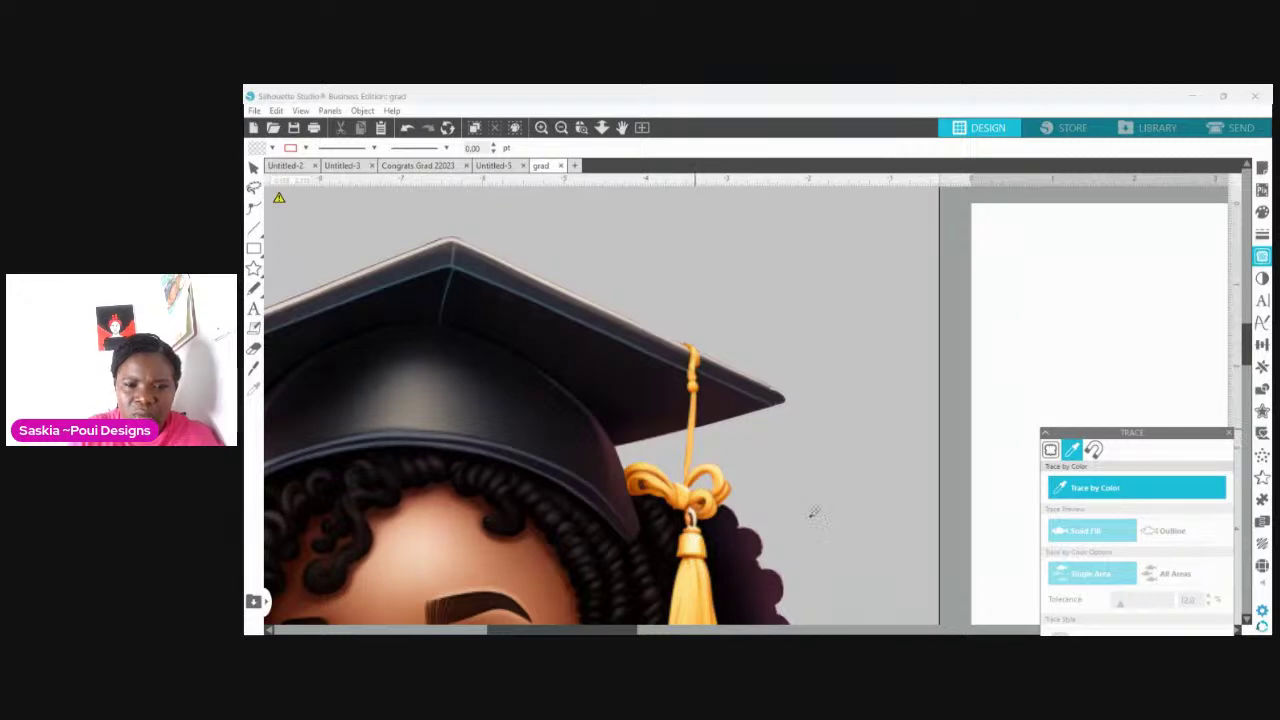
{"action": "left_click", "coordinate": [815, 513]}
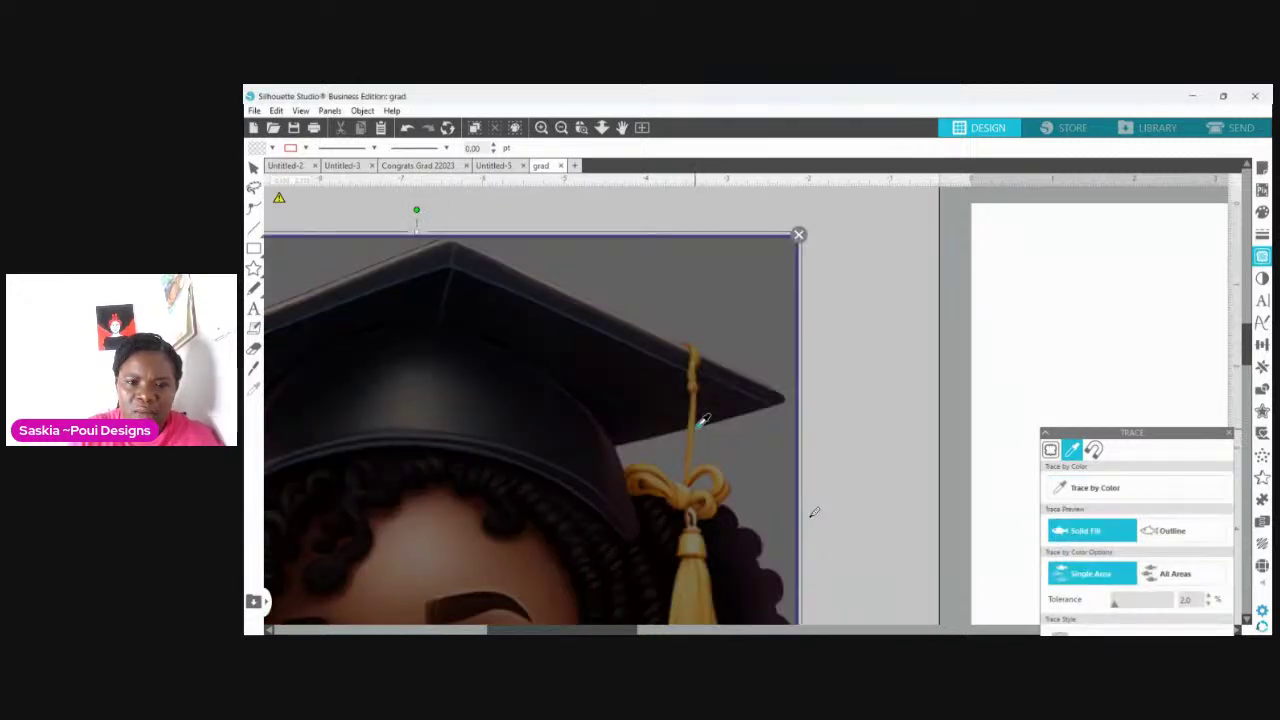
{"action": "left_click", "coordinate": [812, 518]}
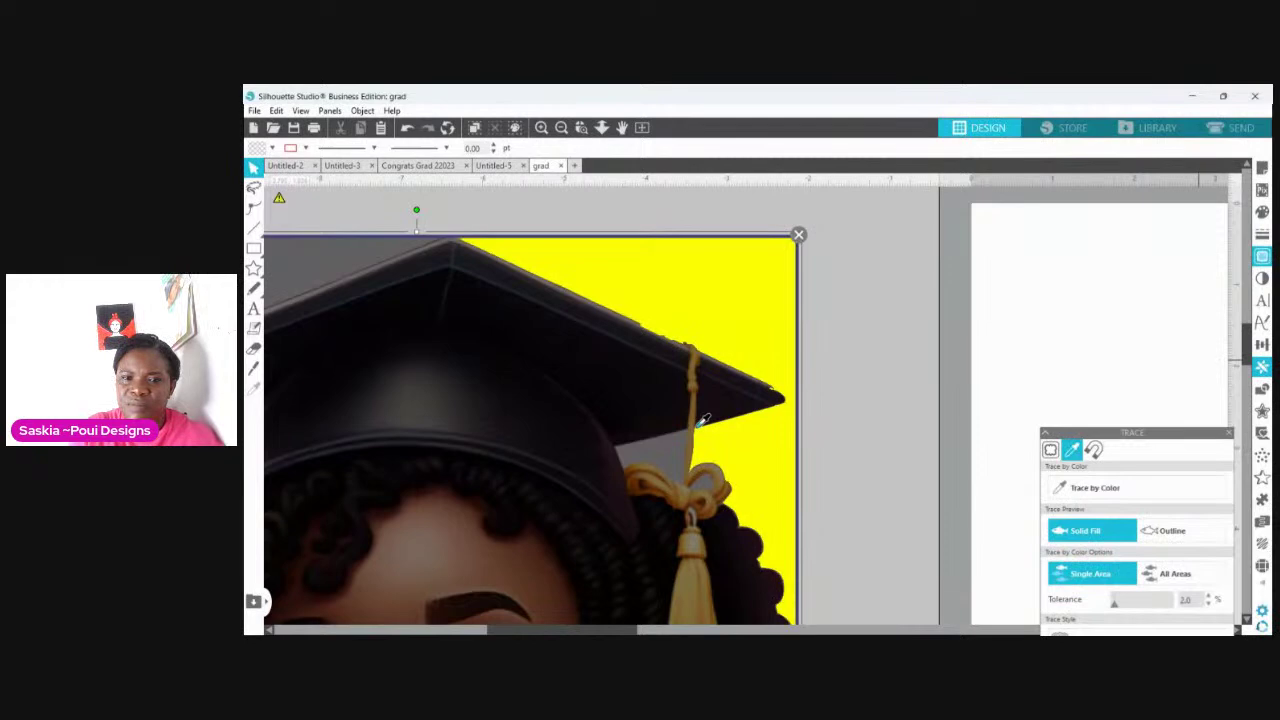
Step: Raise the Trace by Color tolerance for the sampled background around the cap to 23%
{"action": "scroll", "coordinate": [703, 420], "scroll_direction": "down", "scroll_amount": 5}
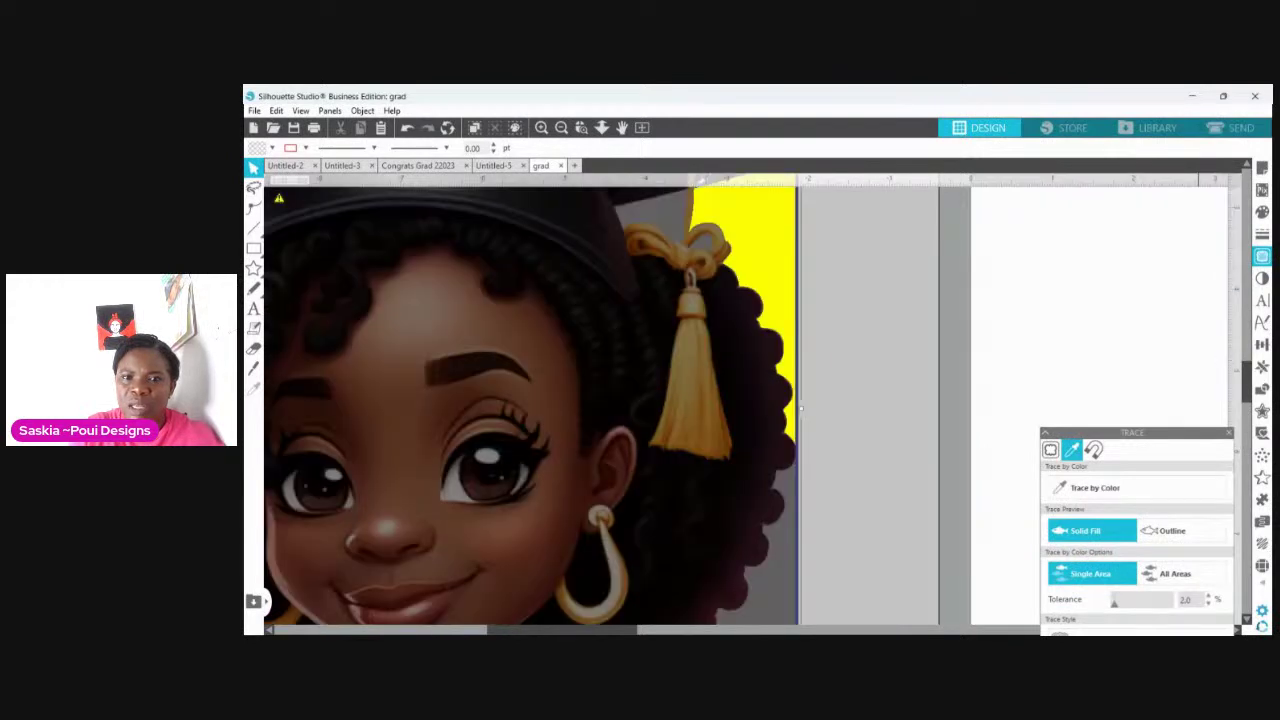
{"action": "scroll", "coordinate": [703, 368], "scroll_direction": "up", "scroll_amount": 4}
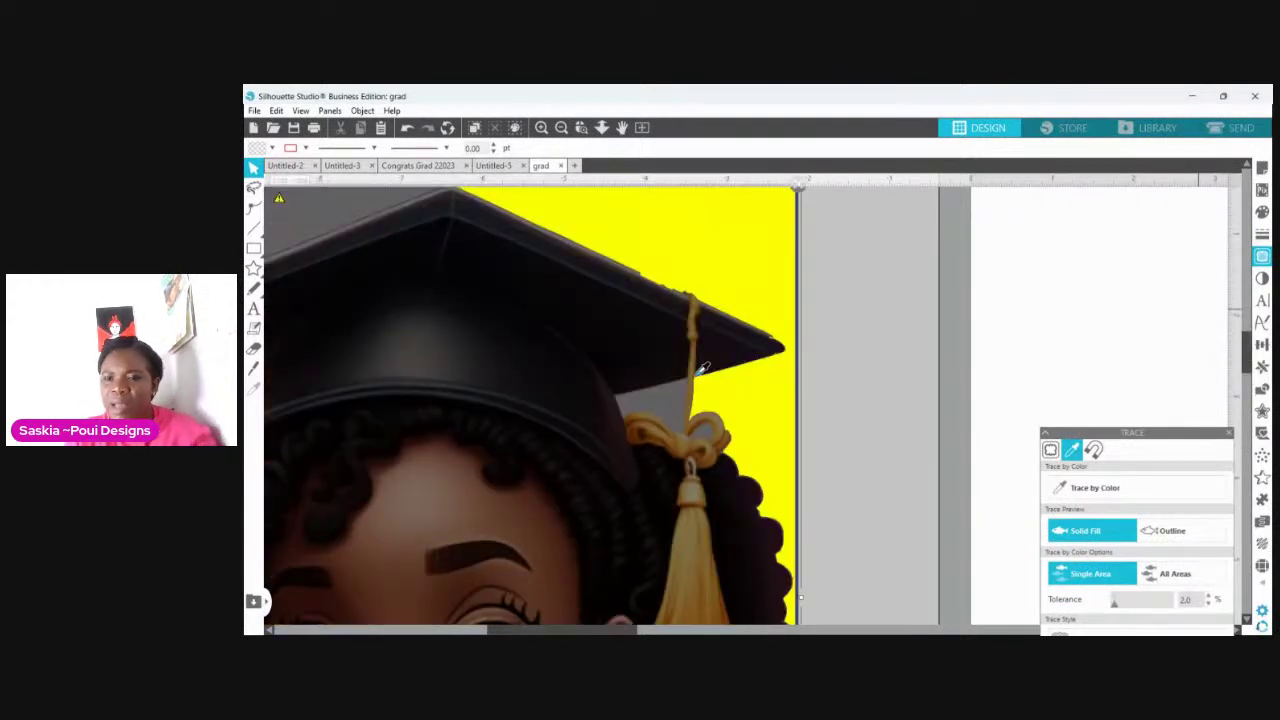
{"action": "left_click_drag", "start_coordinate": [703, 368], "coordinate": [703, 384]}
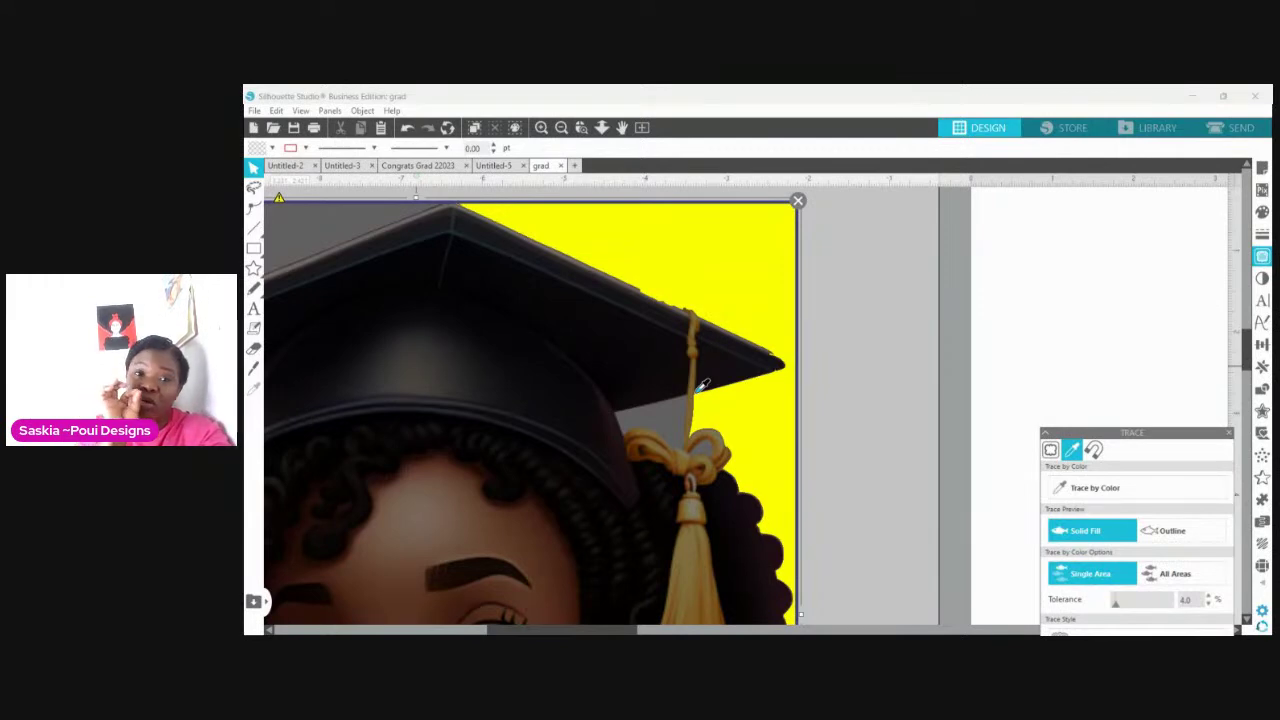
{"action": "left_click", "coordinate": [1208, 594]}
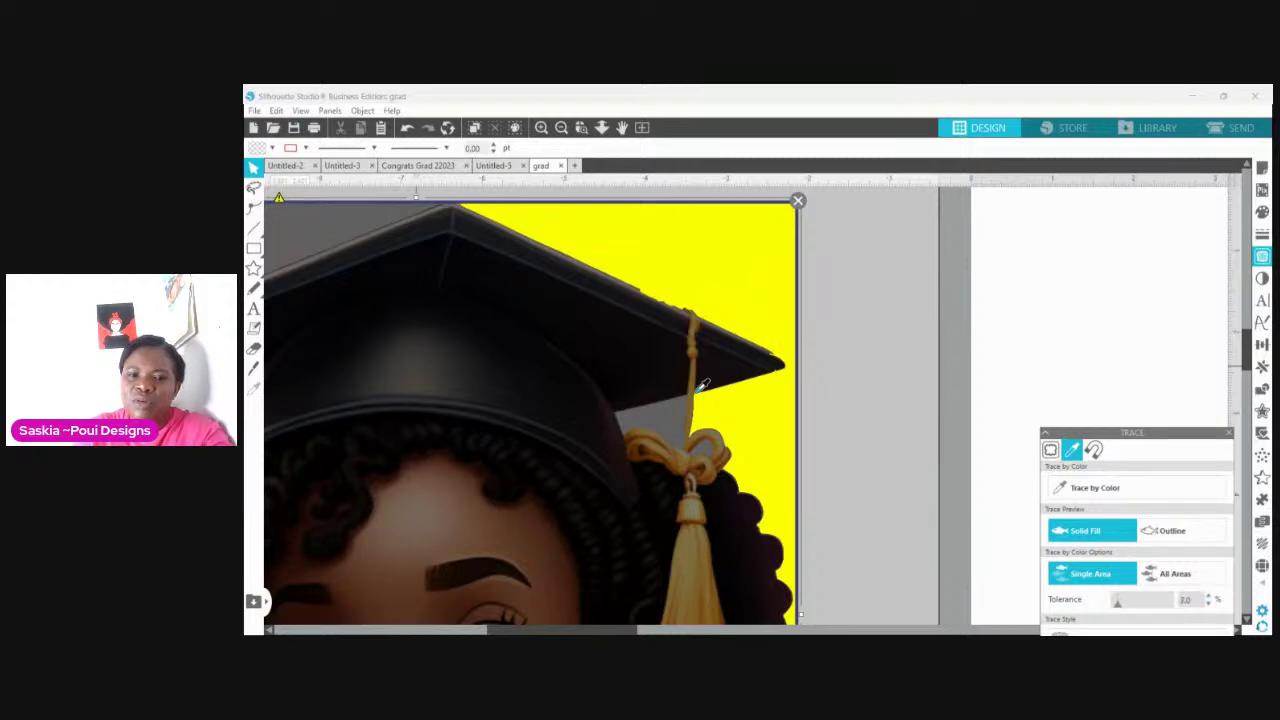
{"action": "left_click", "coordinate": [1208, 594]}
{"action": "left_click", "coordinate": [1208, 594]}
{"action": "left_click", "coordinate": [1208, 594]}
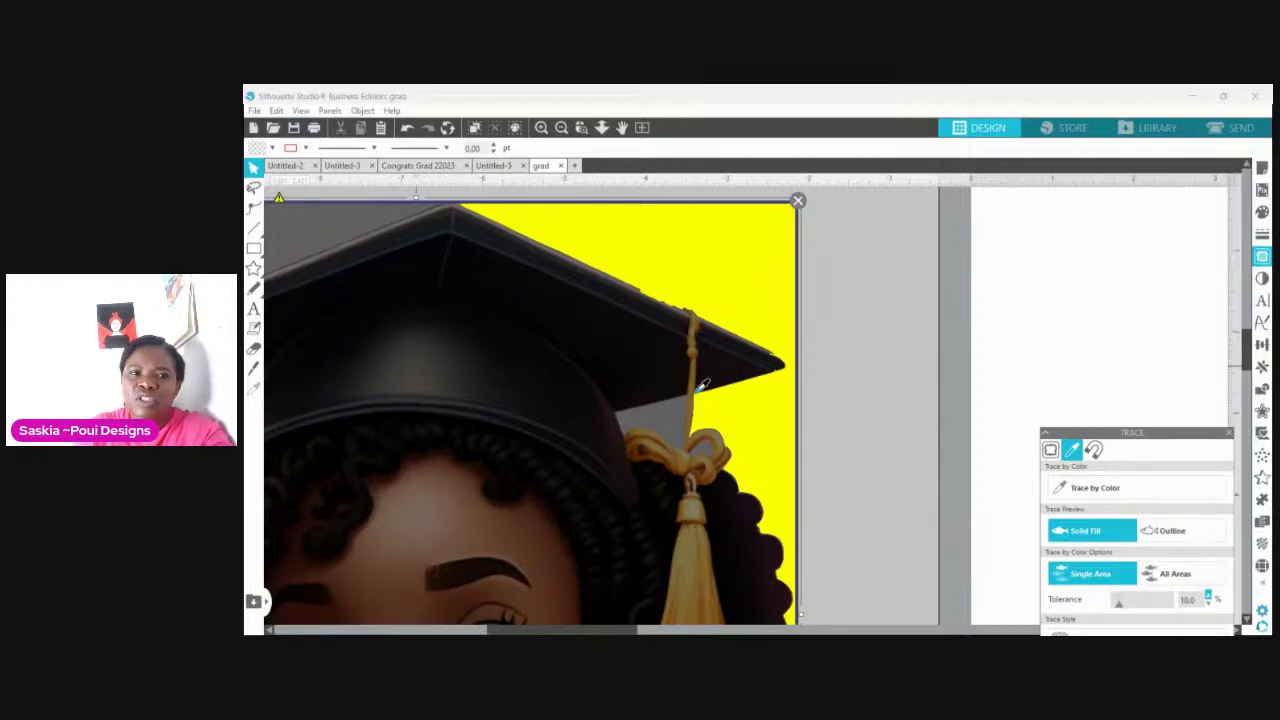
{"action": "left_click", "coordinate": [1208, 594]}
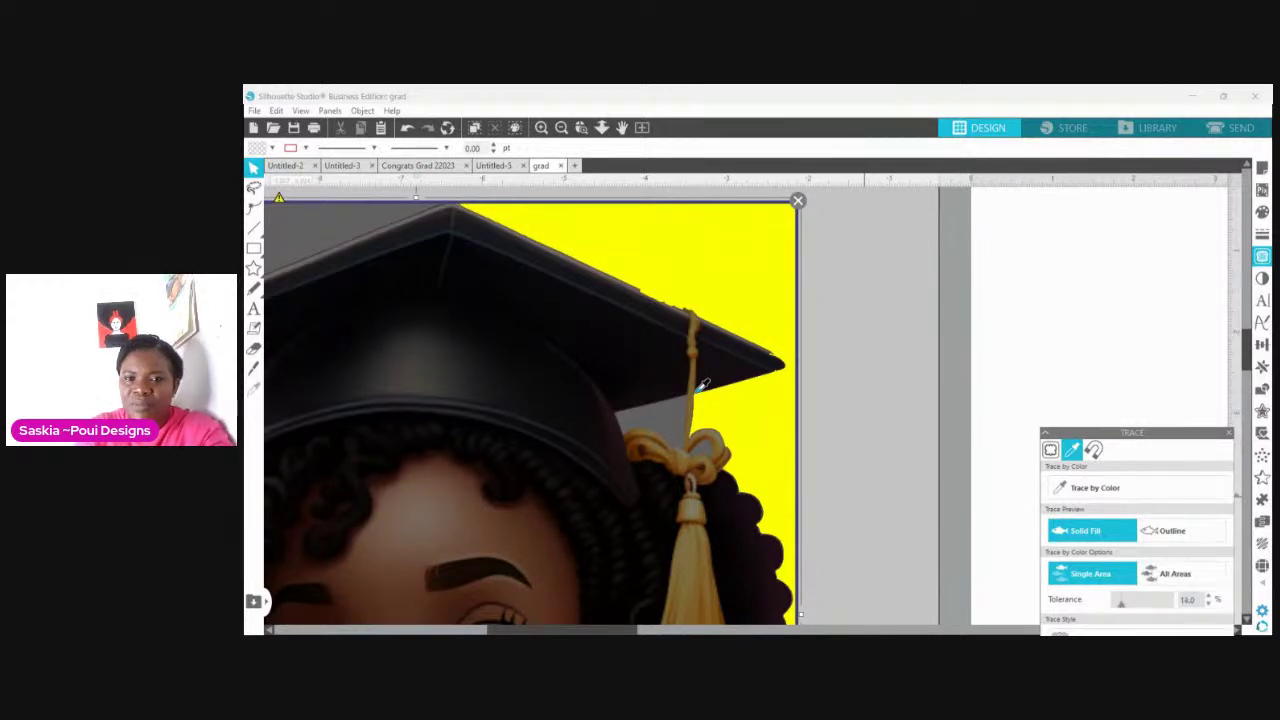
{"action": "left_click", "coordinate": [1208, 602]}
{"action": "left_click", "coordinate": [1208, 602]}
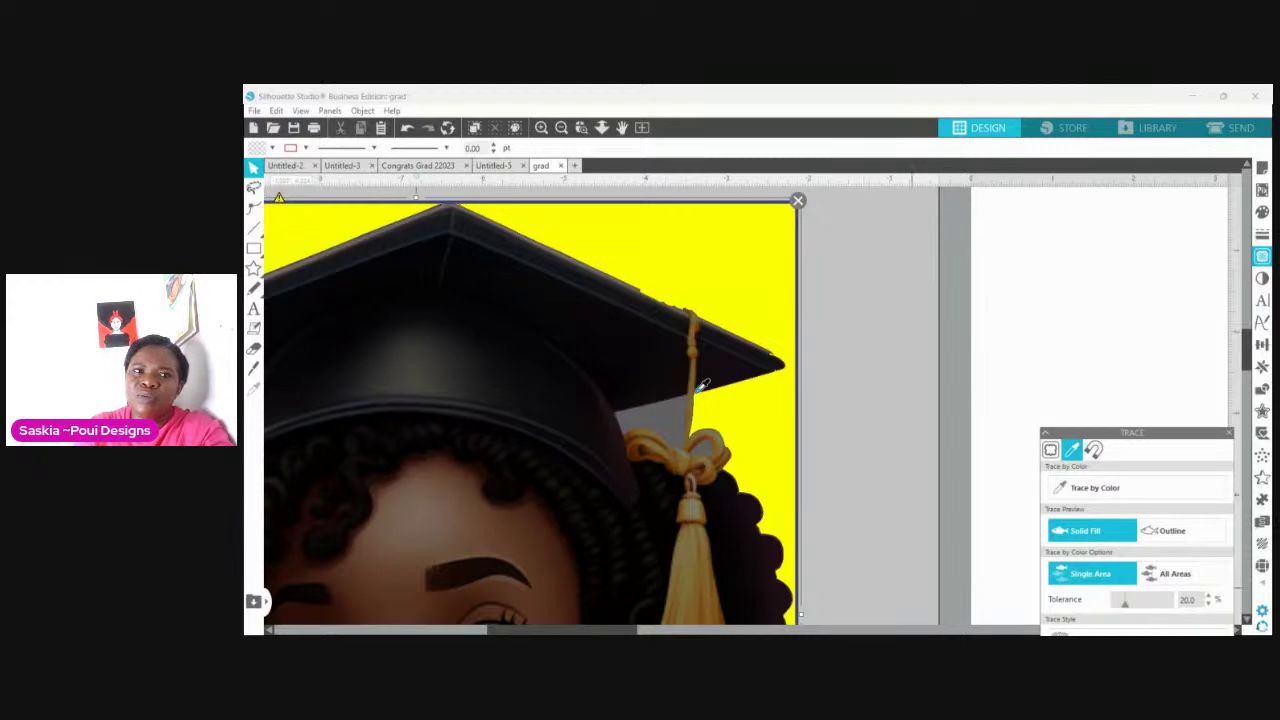
{"action": "left_click", "coordinate": [645, 137]}
{"action": "left_click", "coordinate": [645, 137]}
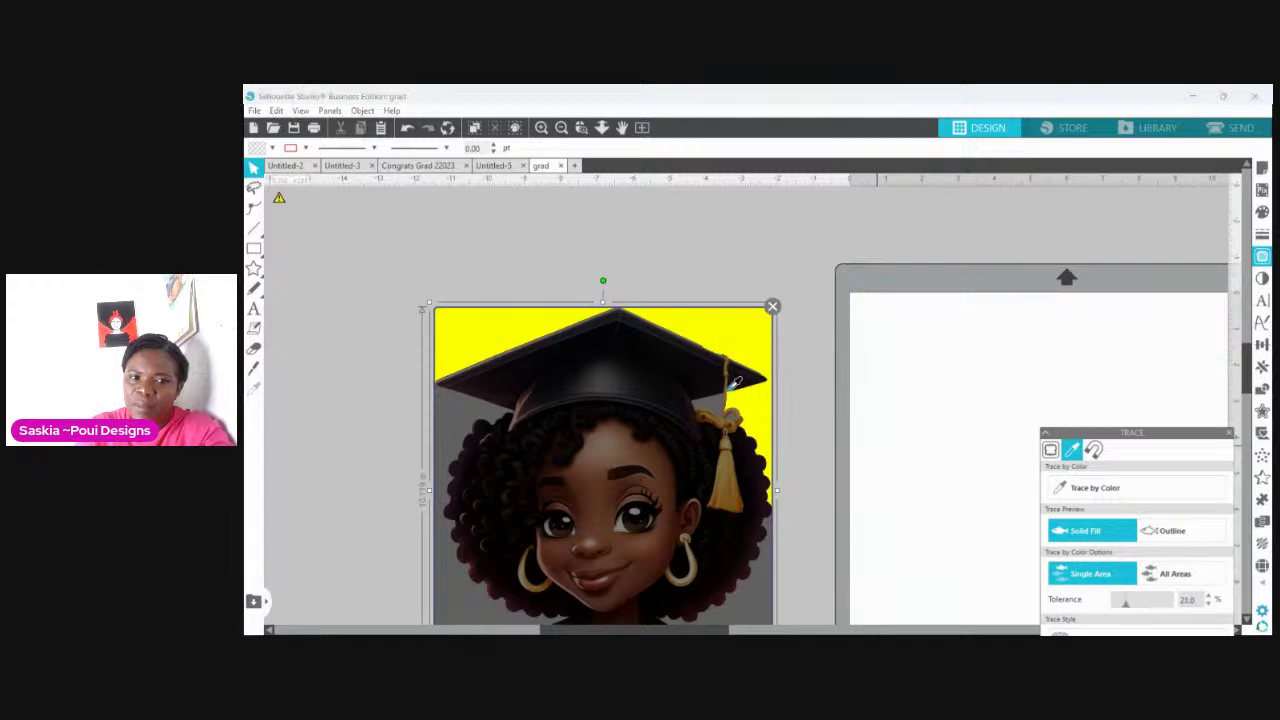
{"action": "left_click", "coordinate": [1208, 595]}
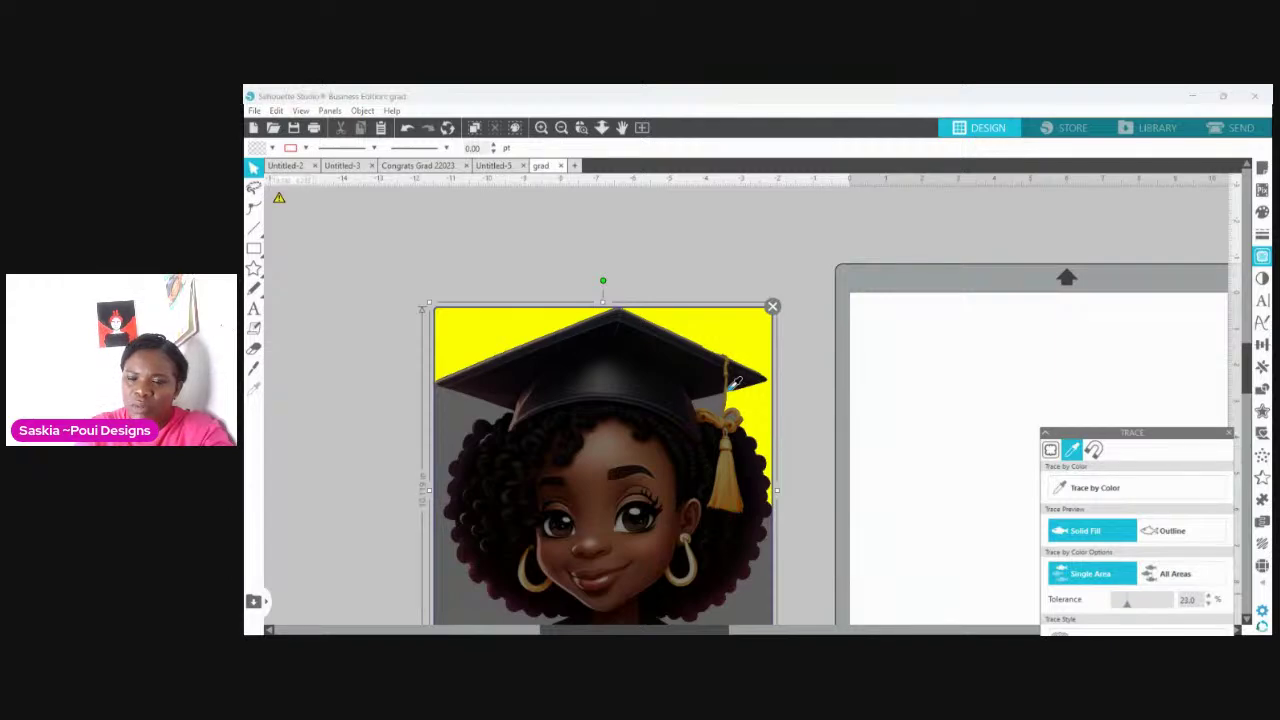
{"action": "scroll", "coordinate": [735, 381], "scroll_direction": "down", "scroll_amount": 1}
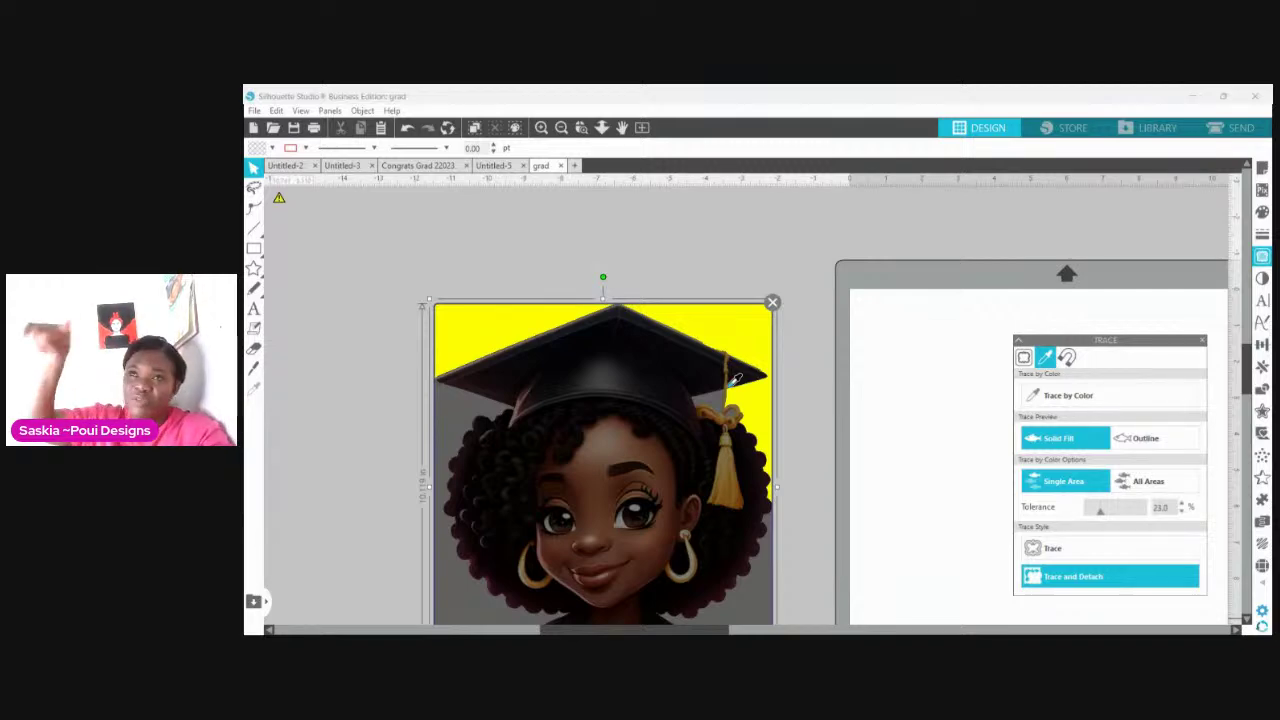
Step: Trace and detach the selected background around the cap, moving the graduate image aside to delete the detached fragments
{"action": "left_click", "coordinate": [733, 380]}
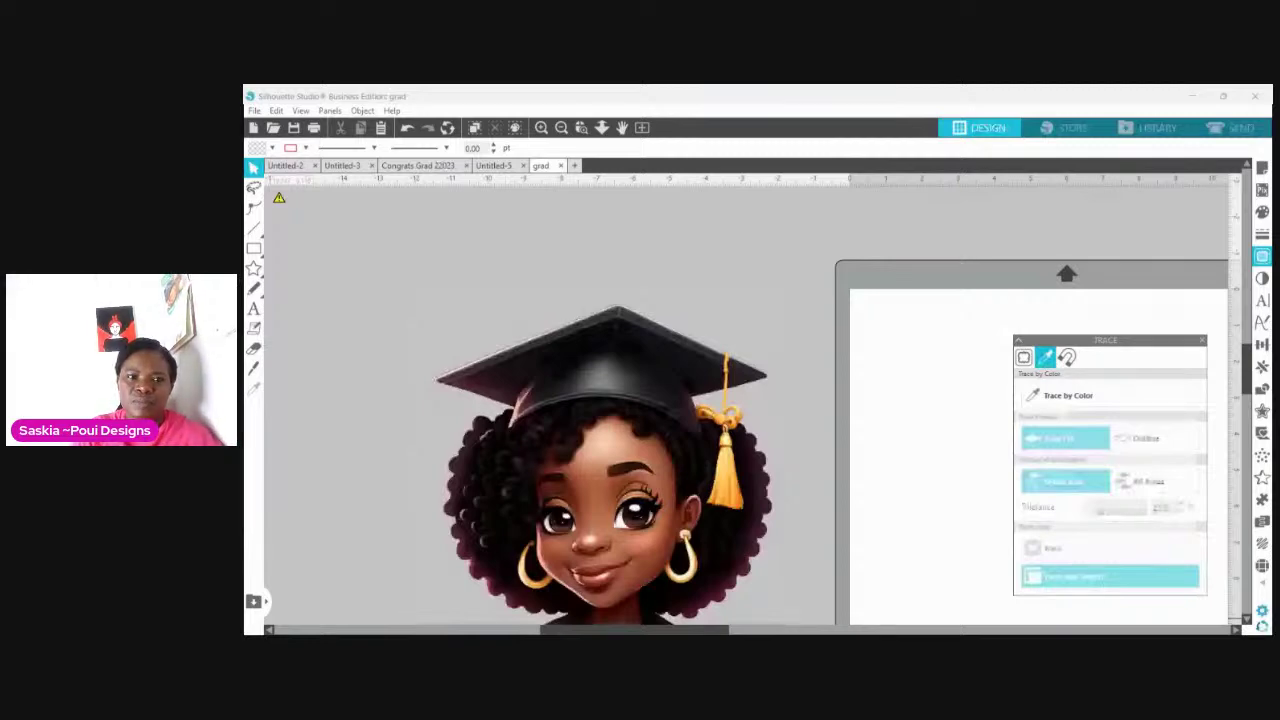
{"action": "left_click_drag", "start_coordinate": [577, 280], "coordinate": [522, 350]}
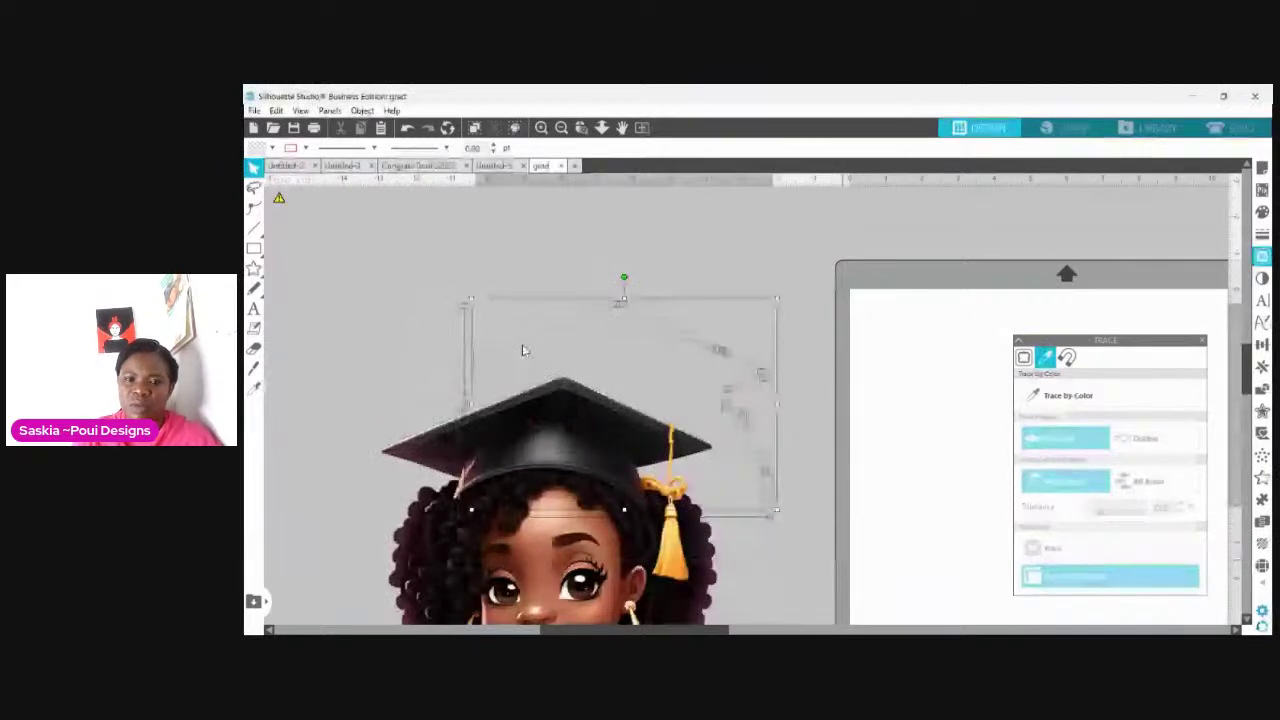
{"action": "left_click", "coordinate": [522, 350]}
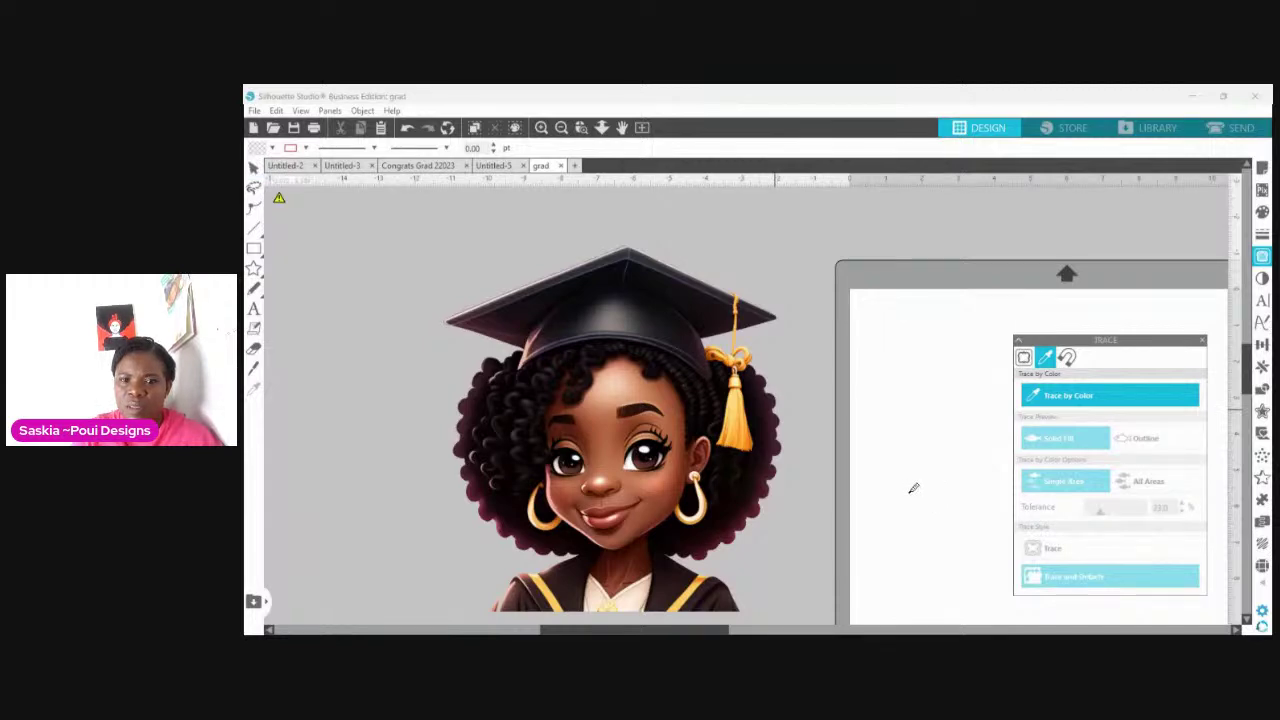
Step: Detach the background beside the lower right curls and shoulder with Trace by Color at 28% tolerance, and delete the detached fragments
{"action": "left_click", "coordinate": [913, 488]}
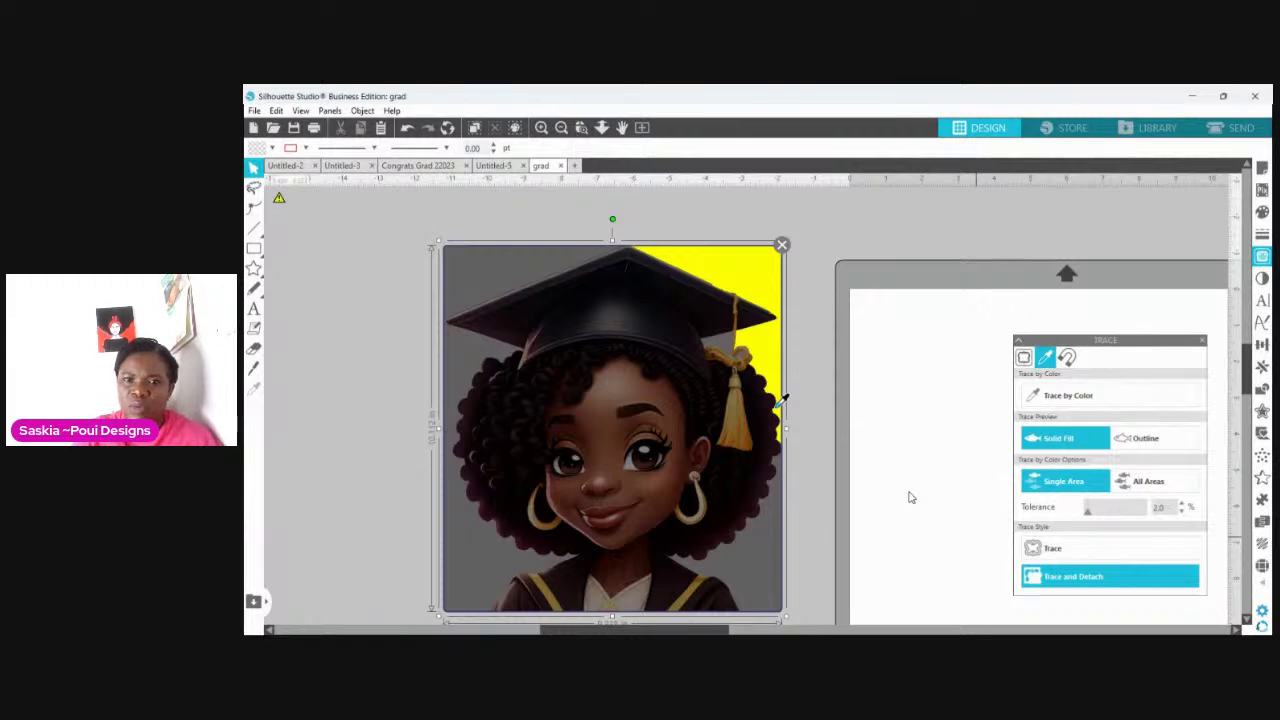
{"action": "left_click", "coordinate": [1073, 576]}
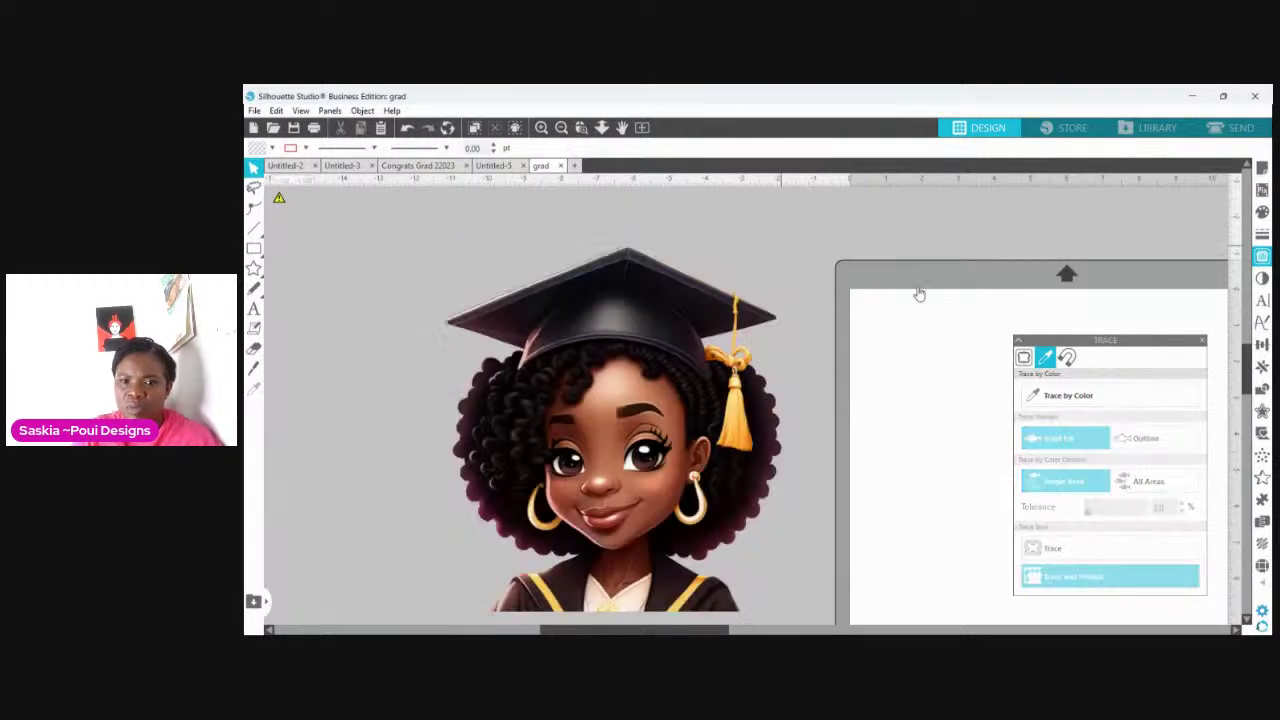
{"action": "left_click", "coordinate": [1040, 395]}
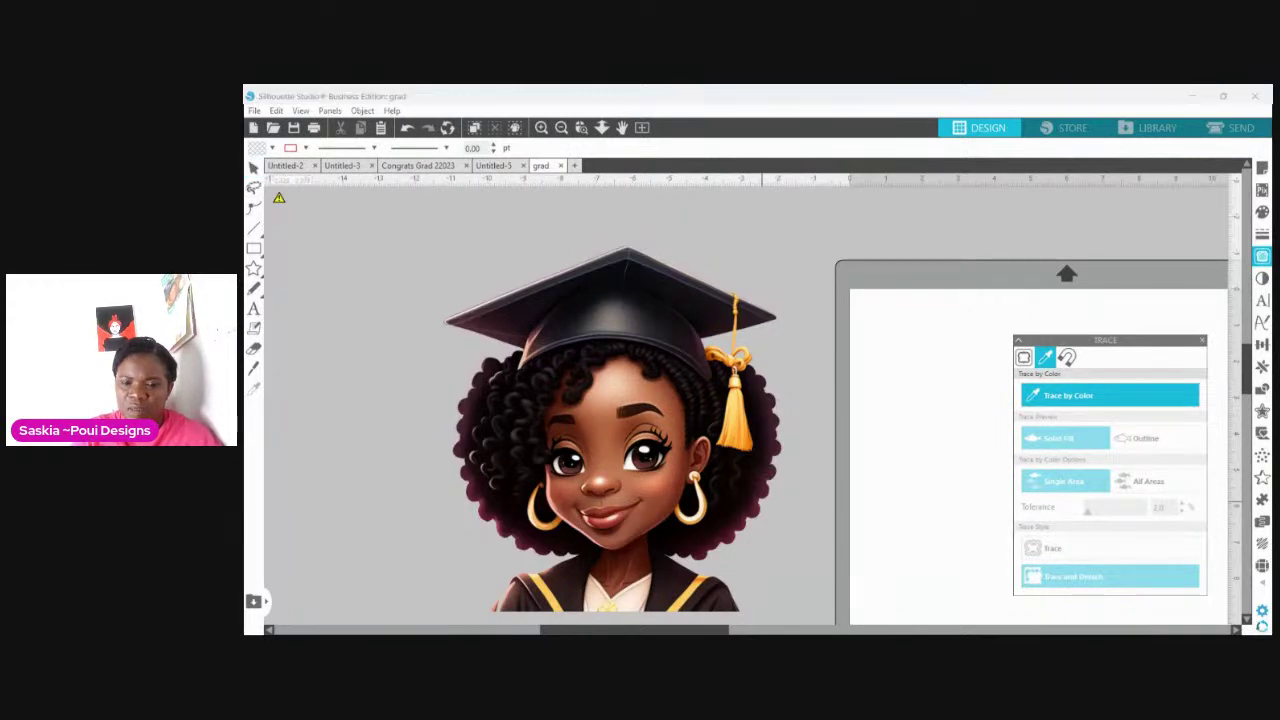
{"action": "key", "text": "ctrl+z"}
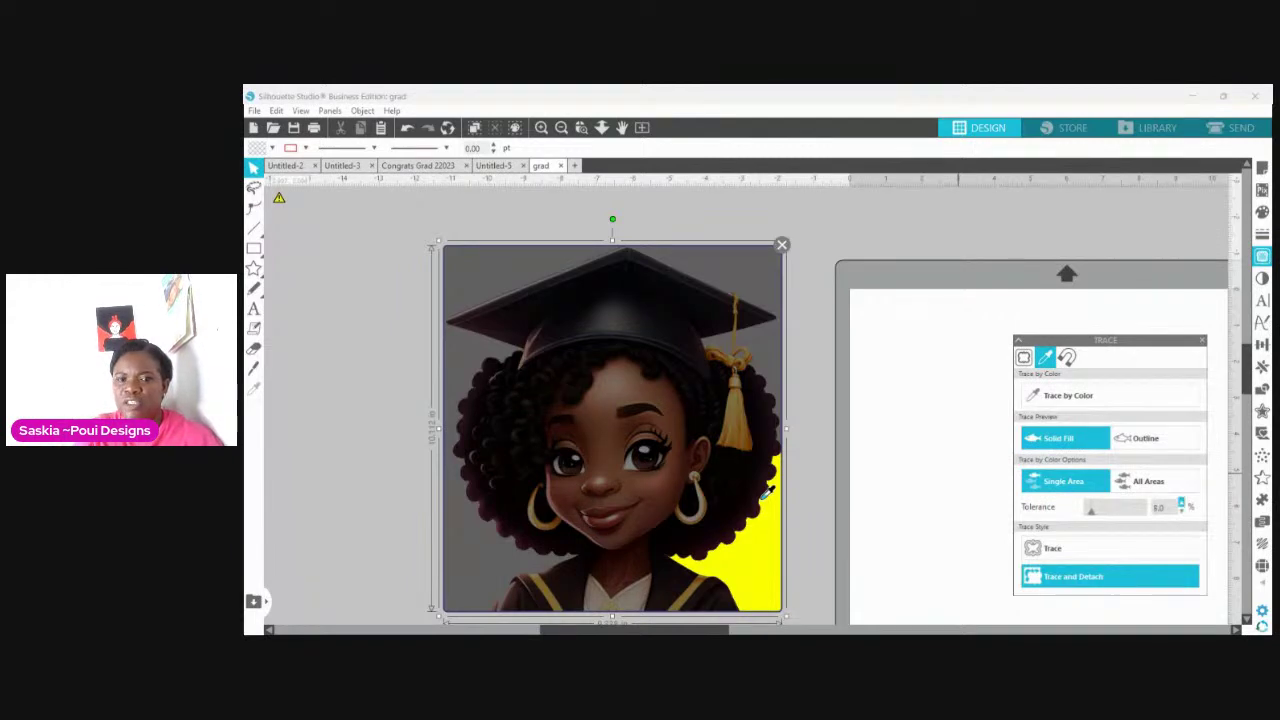
{"action": "left_click", "coordinate": [767, 490]}
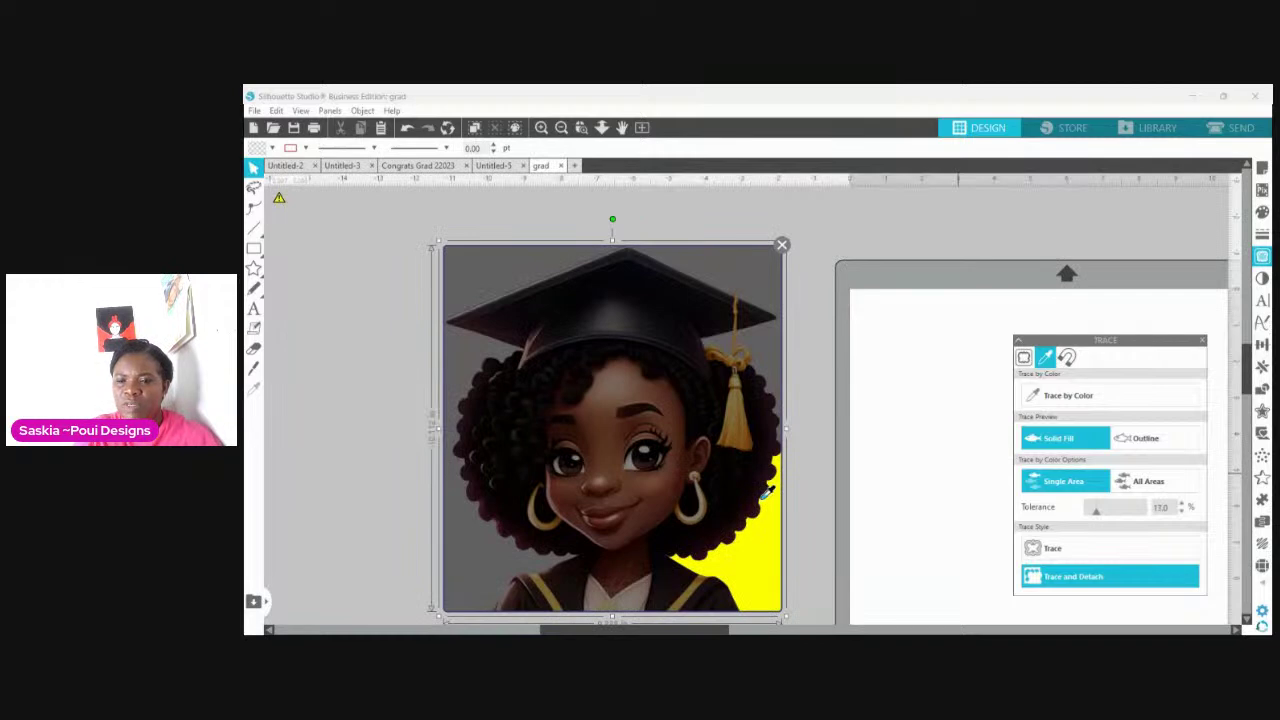
{"action": "left_click", "coordinate": [1181, 503]}
{"action": "left_click", "coordinate": [1181, 503]}
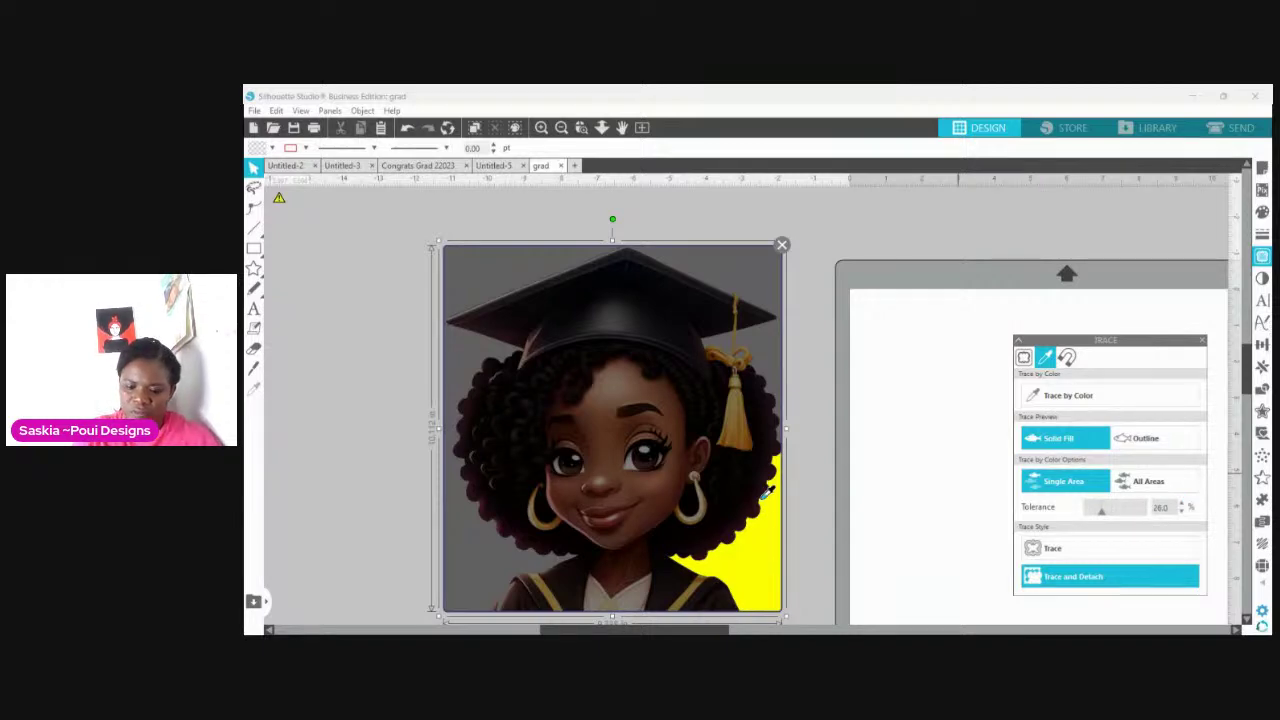
{"action": "left_click", "coordinate": [768, 491]}
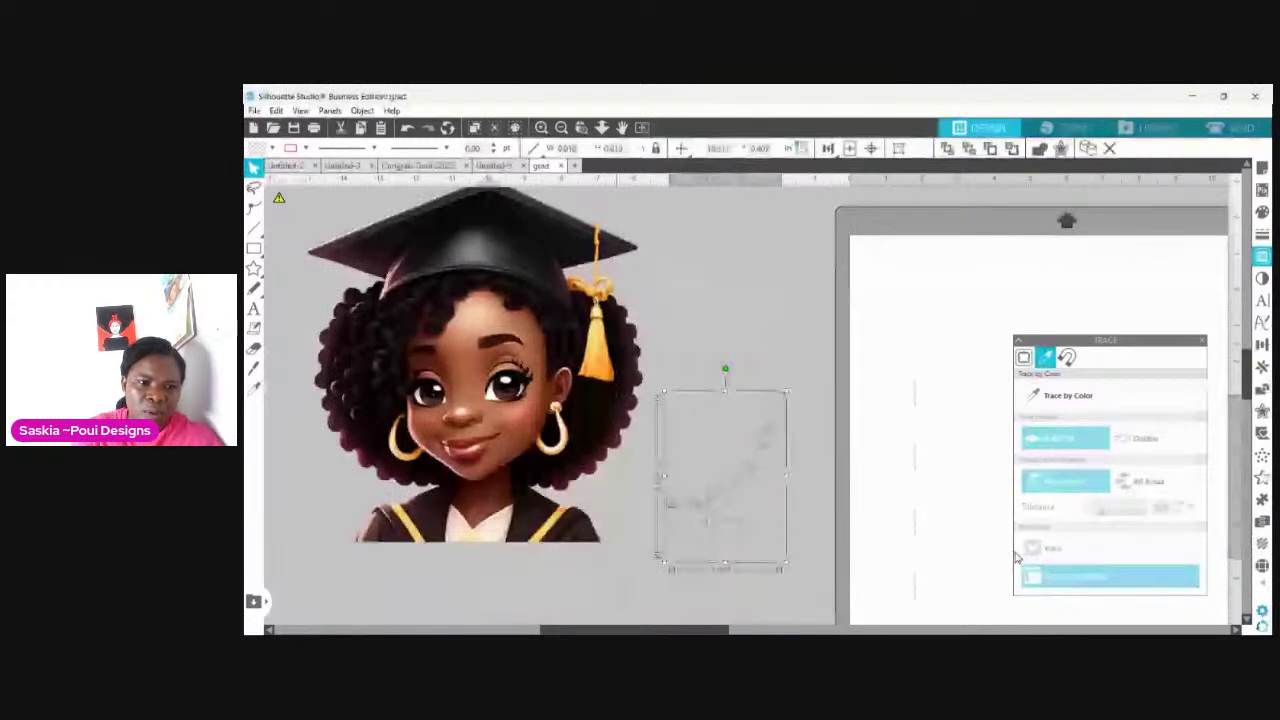
{"action": "key", "text": "ctrl+z"}
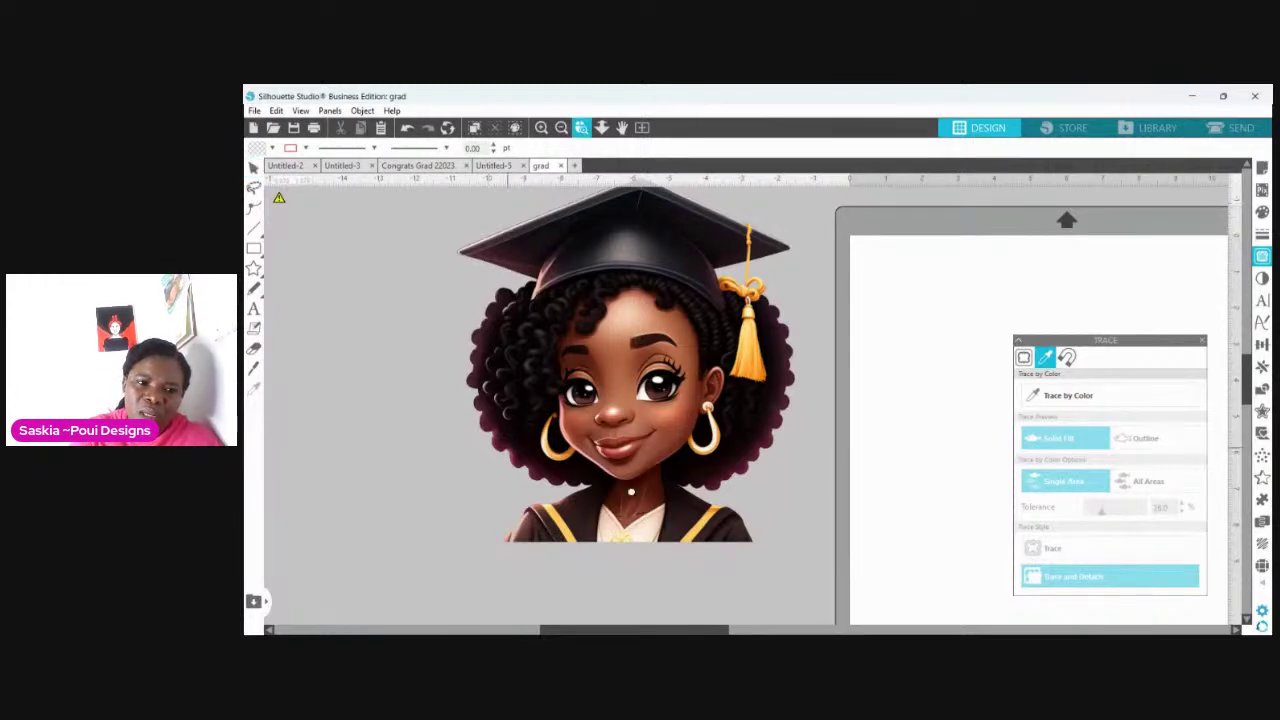
Step: Erase the leftover background at the image's lower left, beside the sleeve, with the 0.625 in square Outline eraser
{"action": "left_click_drag", "start_coordinate": [631, 491], "coordinate": [385, 431]}
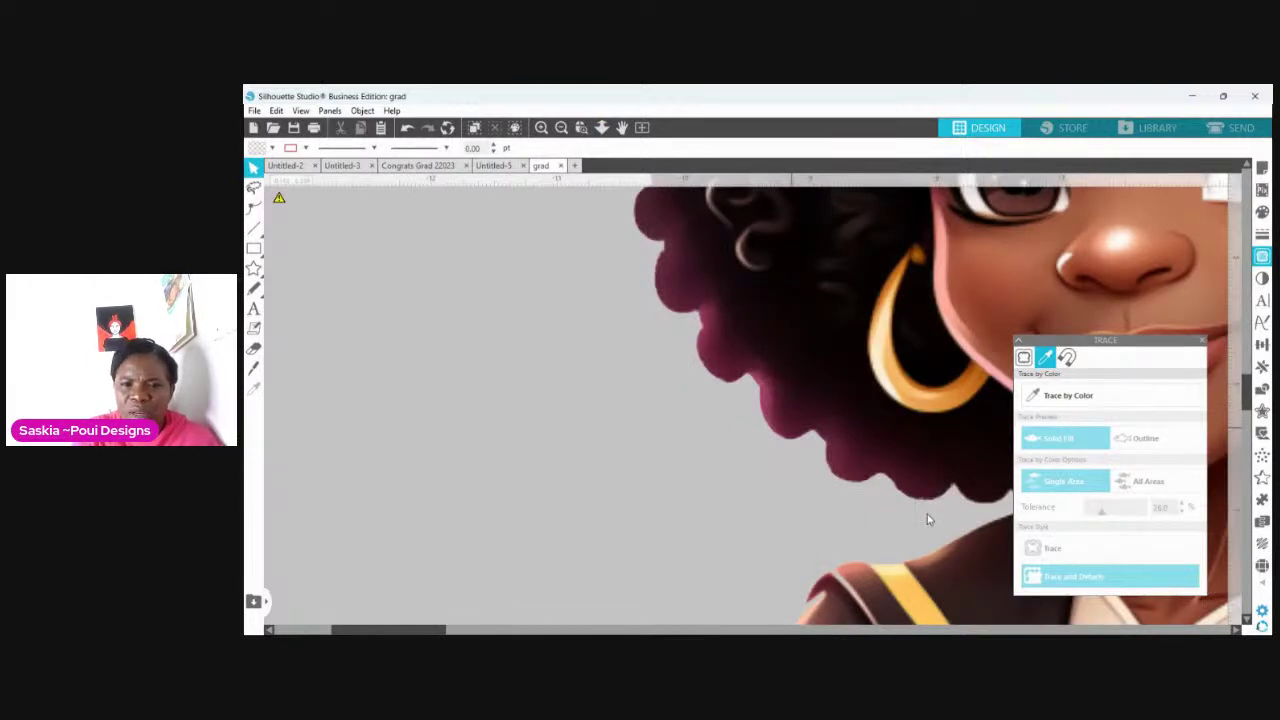
{"action": "scroll", "coordinate": [927, 514], "scroll_direction": "down", "scroll_amount": 2}
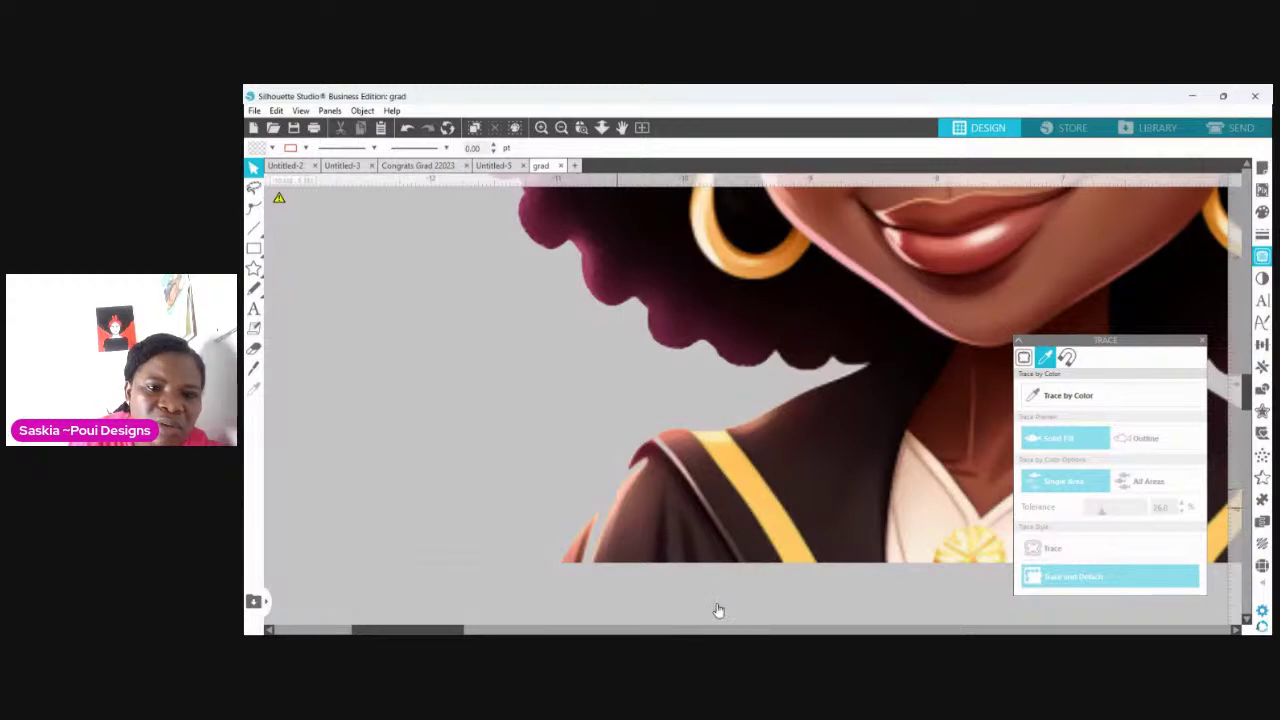
{"action": "key", "text": "ctrl+a"}
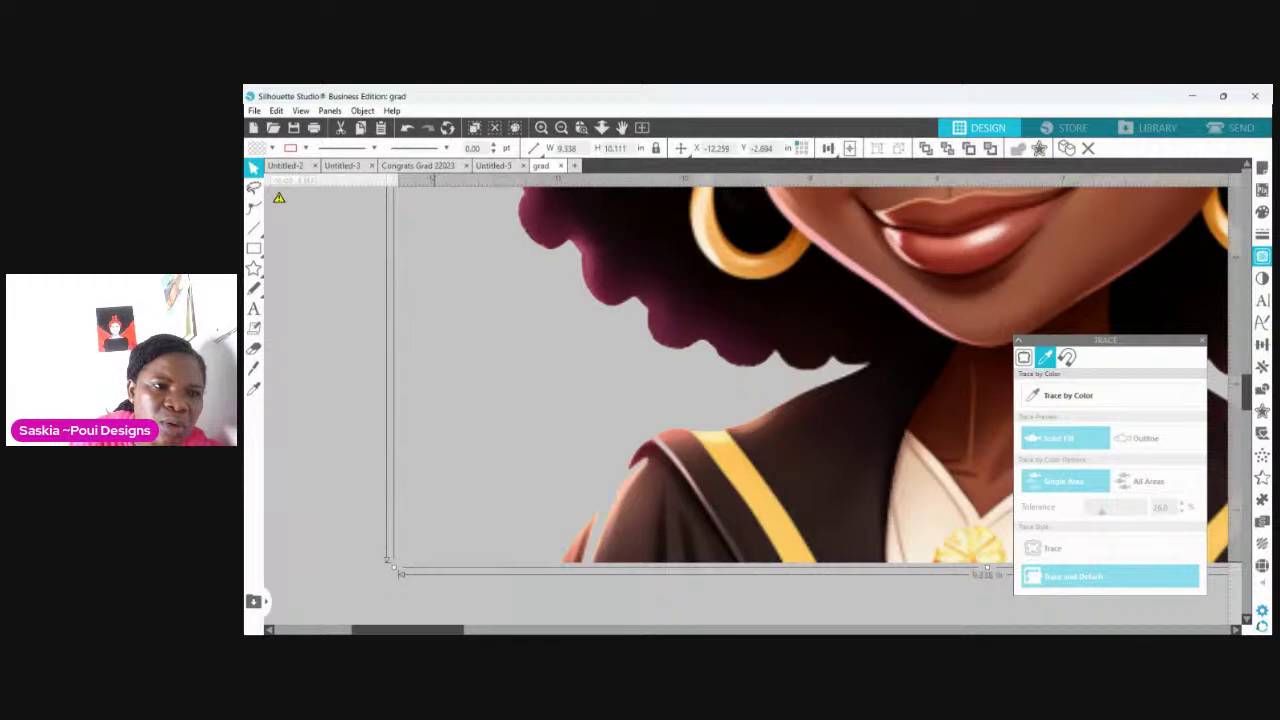
{"action": "left_click", "coordinate": [254, 328]}
{"action": "left_click", "coordinate": [254, 348]}
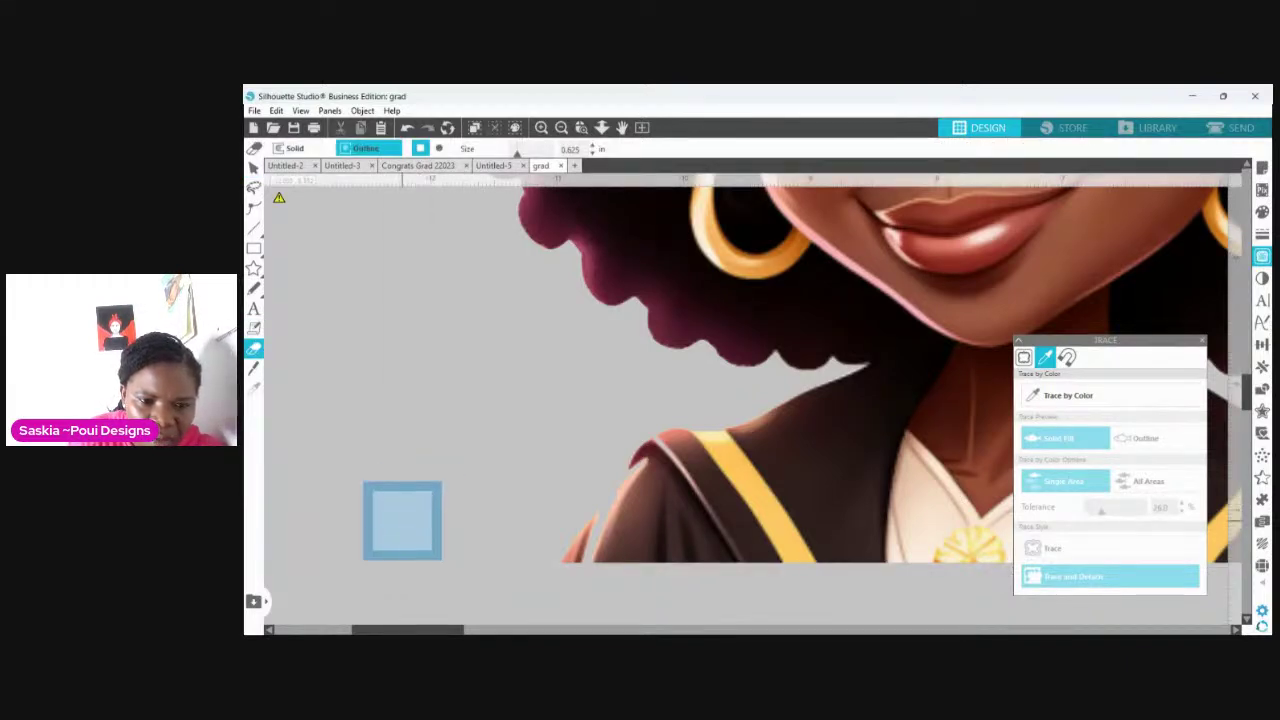
{"action": "left_click_drag", "start_coordinate": [402, 520], "coordinate": [517, 542]}
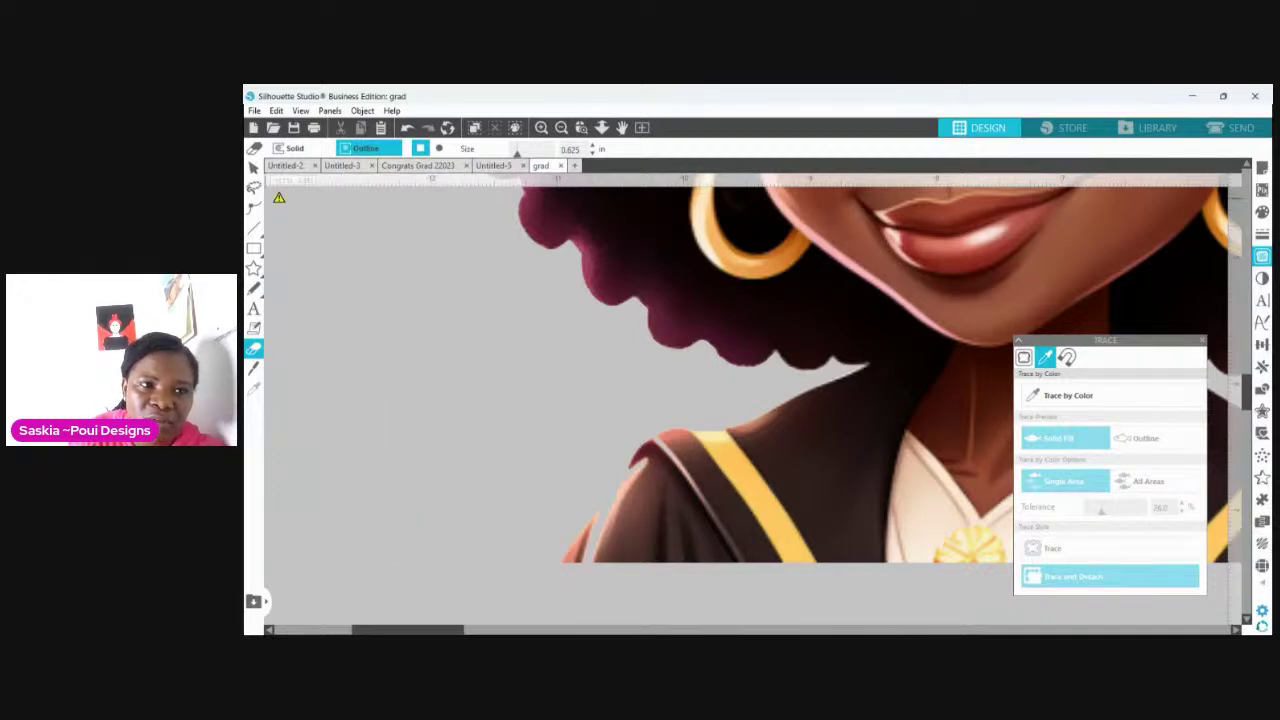
Step: Show the graduate image's edit points and erase the stray fragment beyond the lower right shoulder
{"action": "left_click", "coordinate": [253, 207]}
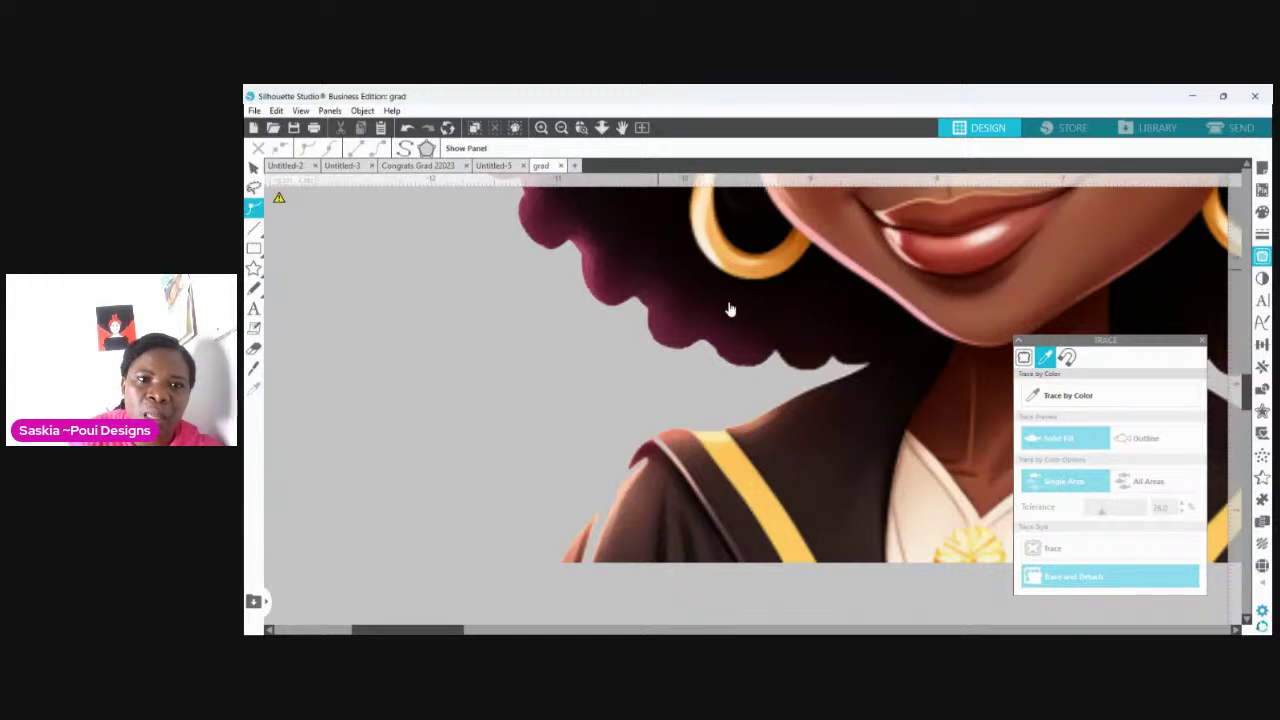
{"action": "left_click", "coordinate": [700, 242]}
{"action": "scroll", "coordinate": [700, 242], "scroll_direction": "down", "scroll_amount": 2}
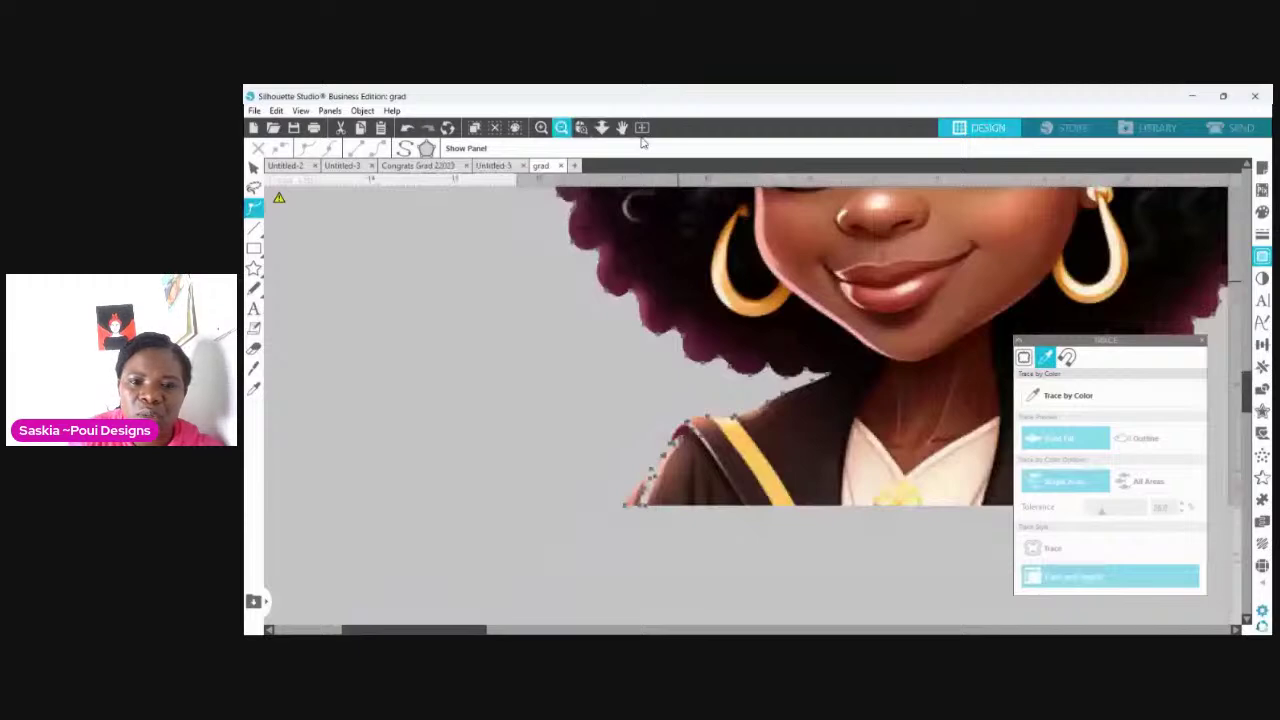
{"action": "left_click", "coordinate": [642, 129]}
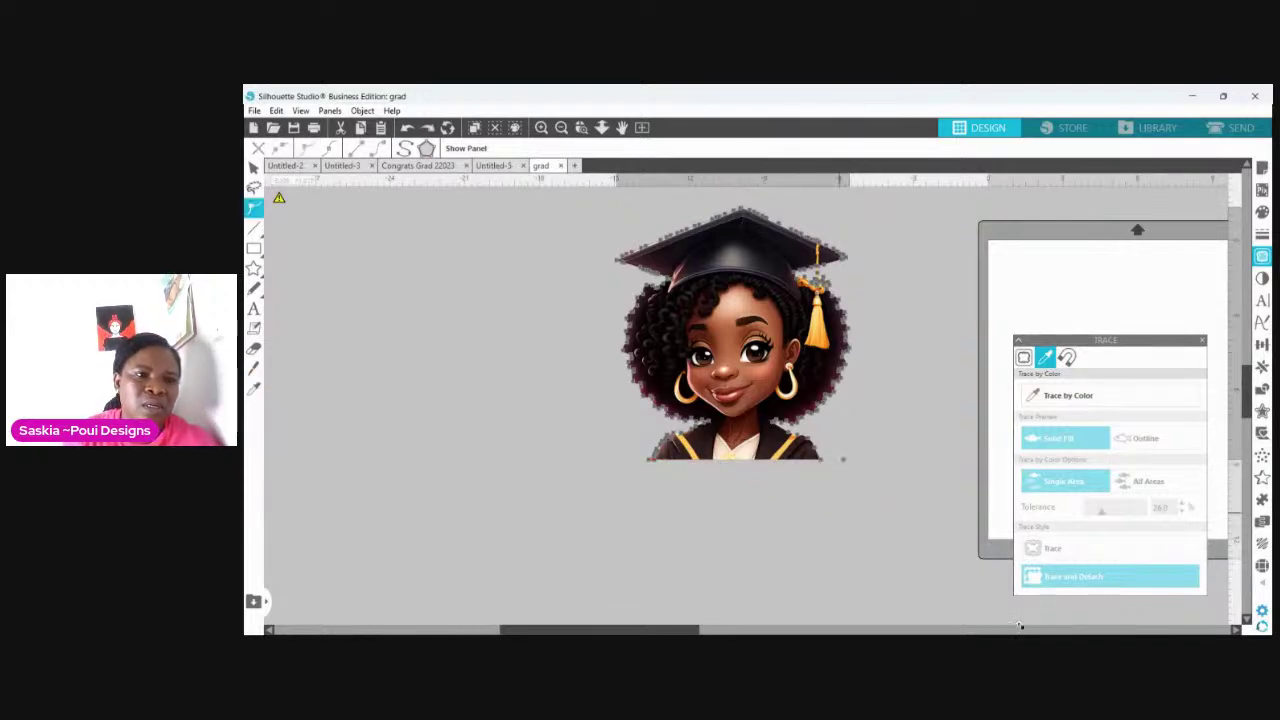
{"action": "left_click", "coordinate": [254, 348]}
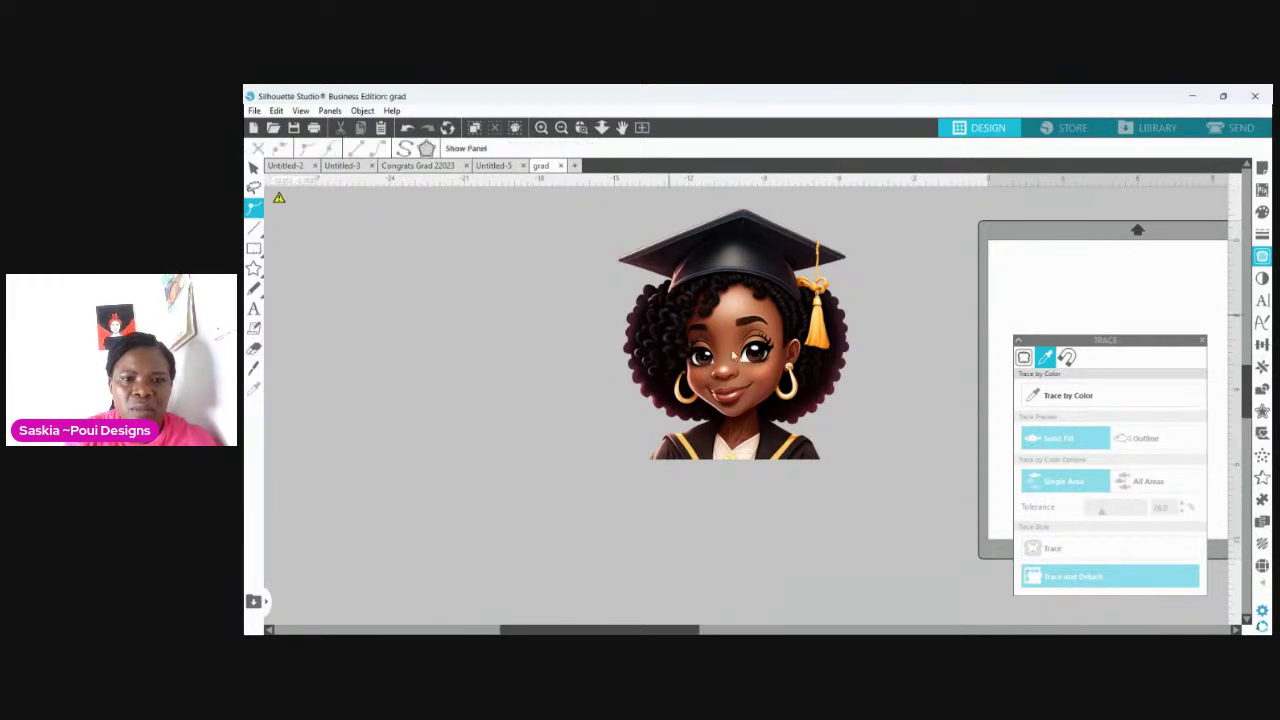
{"action": "left_click", "coordinate": [733, 356]}
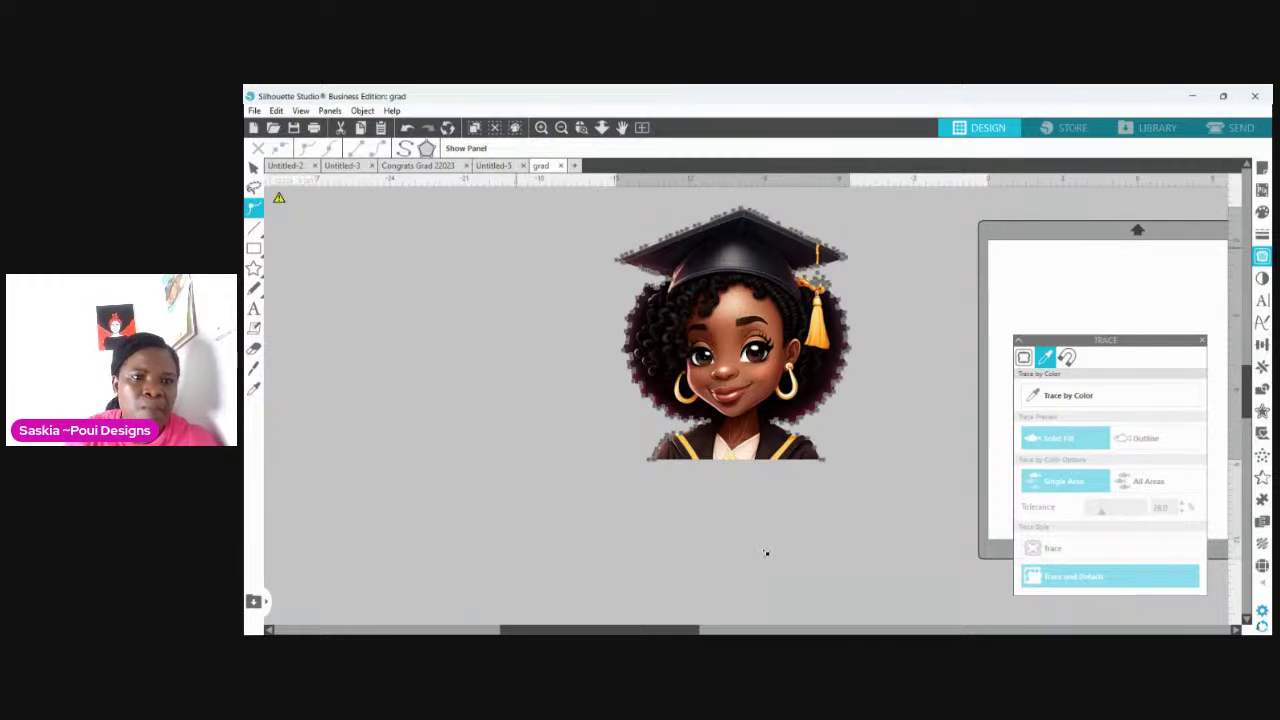
Step: Reshape the gap at the base of the left sleeve by moving its two bottom edit points together and up onto the fabric
{"action": "left_click", "coordinate": [581, 128]}
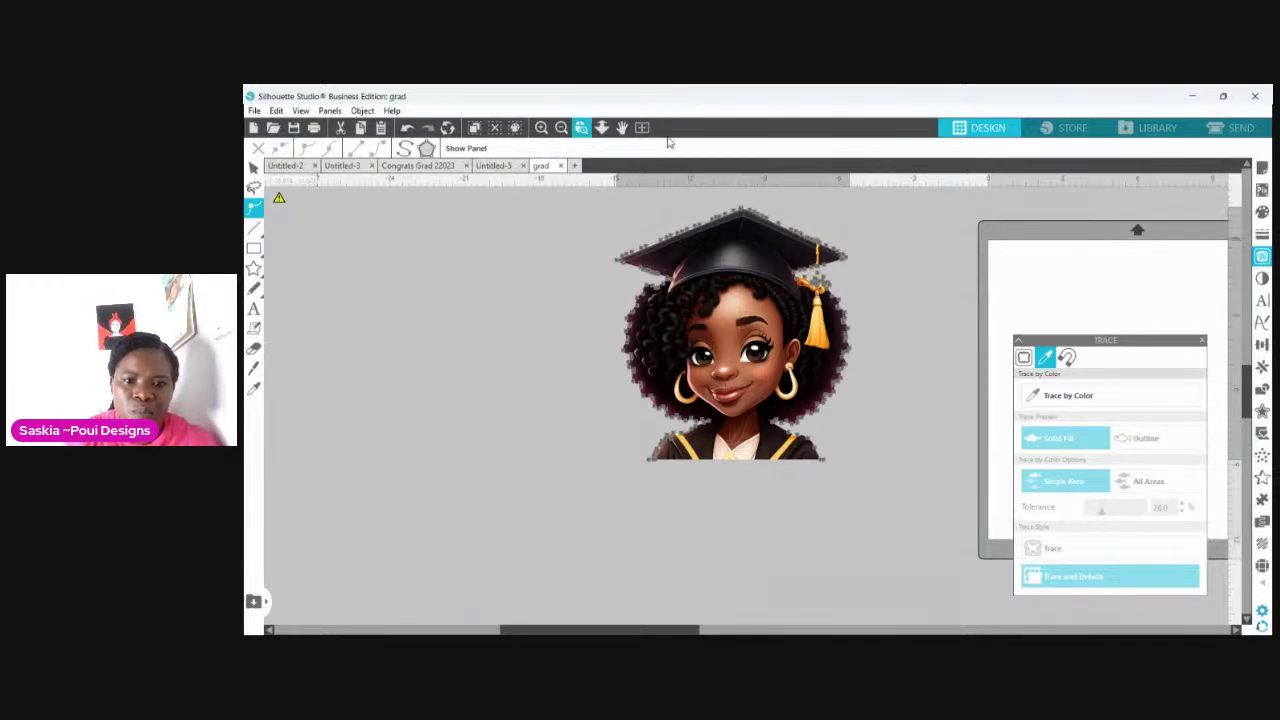
{"action": "left_click_drag", "start_coordinate": [600, 370], "coordinate": [762, 553]}
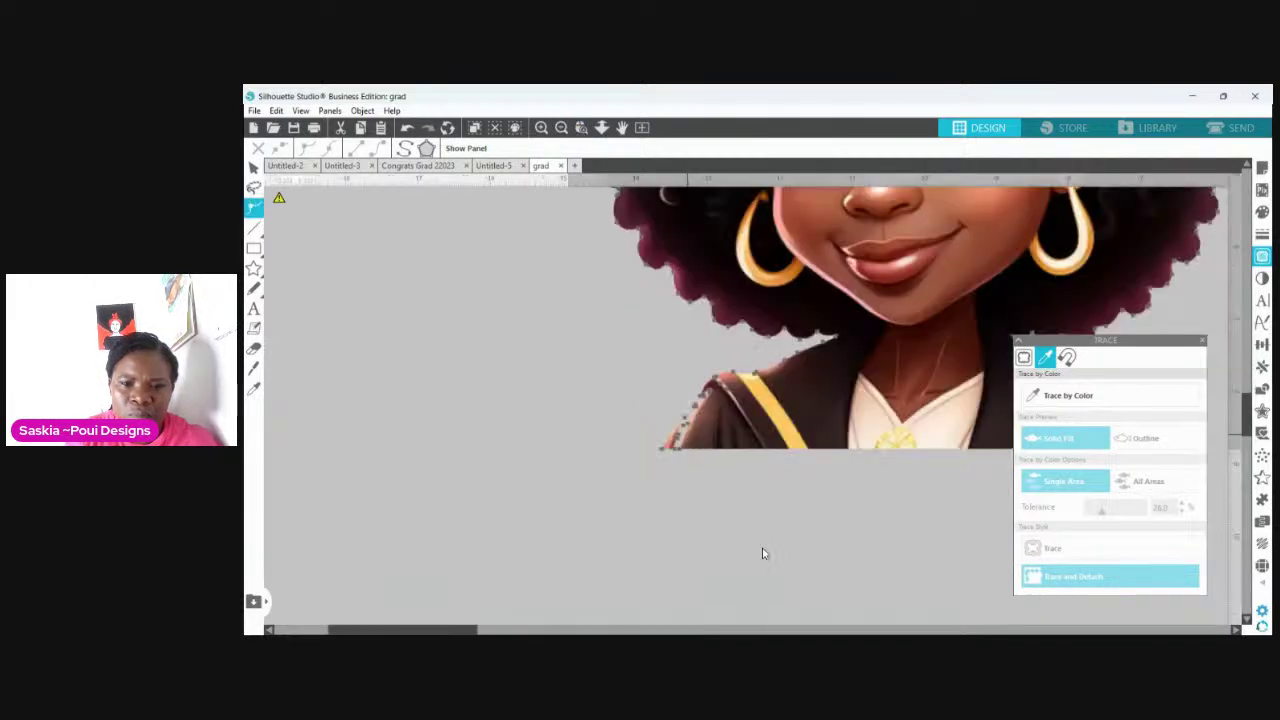
{"action": "scroll", "coordinate": [834, 471], "scroll_direction": "up", "scroll_amount": 1}
{"action": "left_click", "coordinate": [581, 128]}
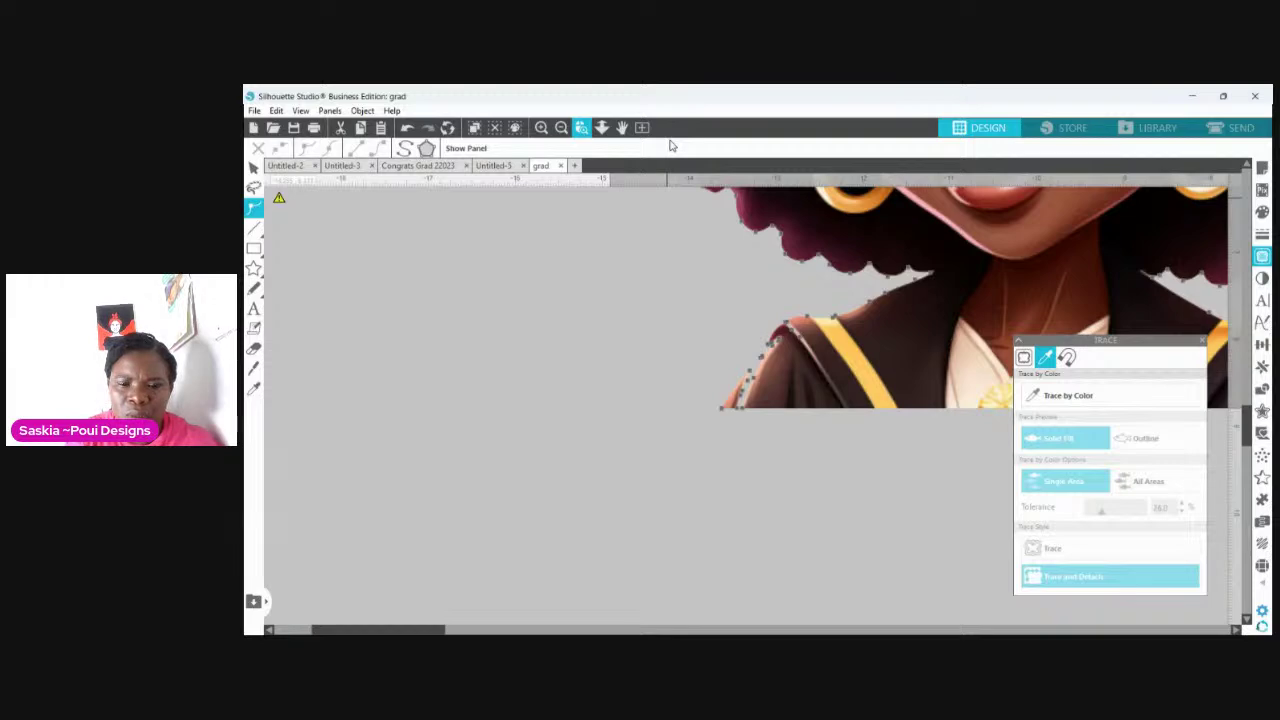
{"action": "left_click", "coordinate": [912, 468]}
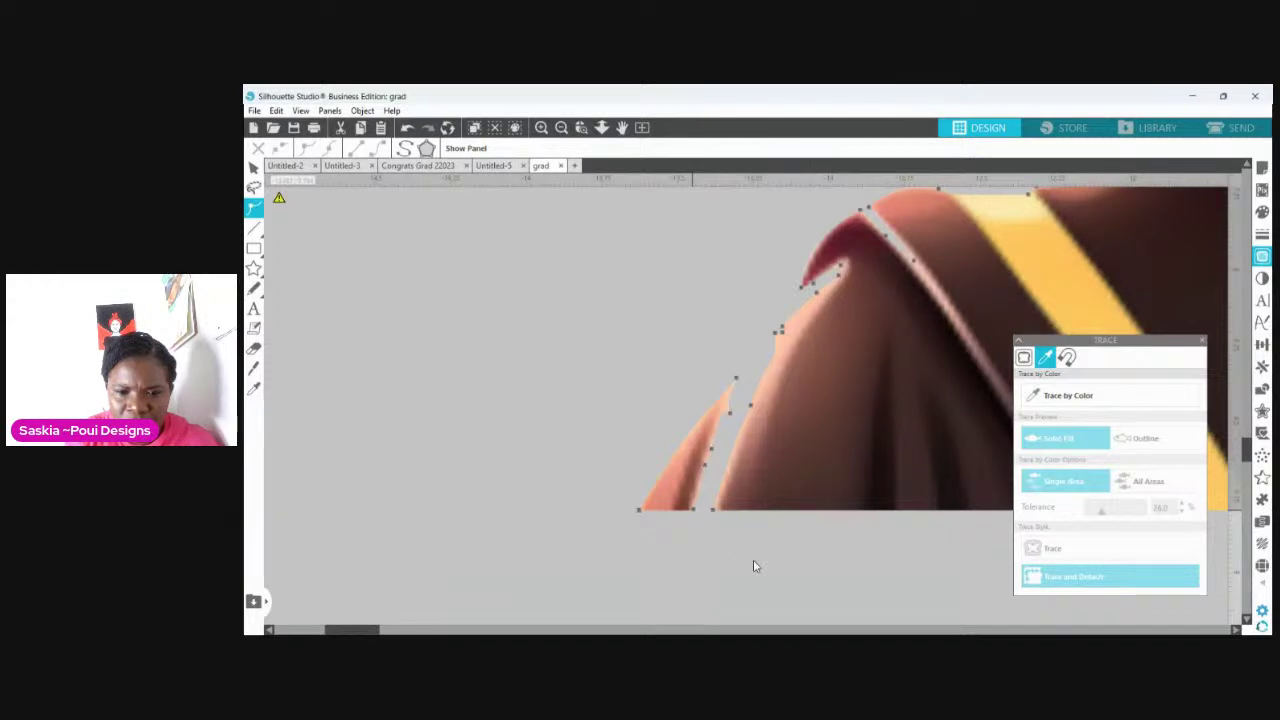
{"action": "left_click_drag", "start_coordinate": [693, 510], "coordinate": [711, 502]}
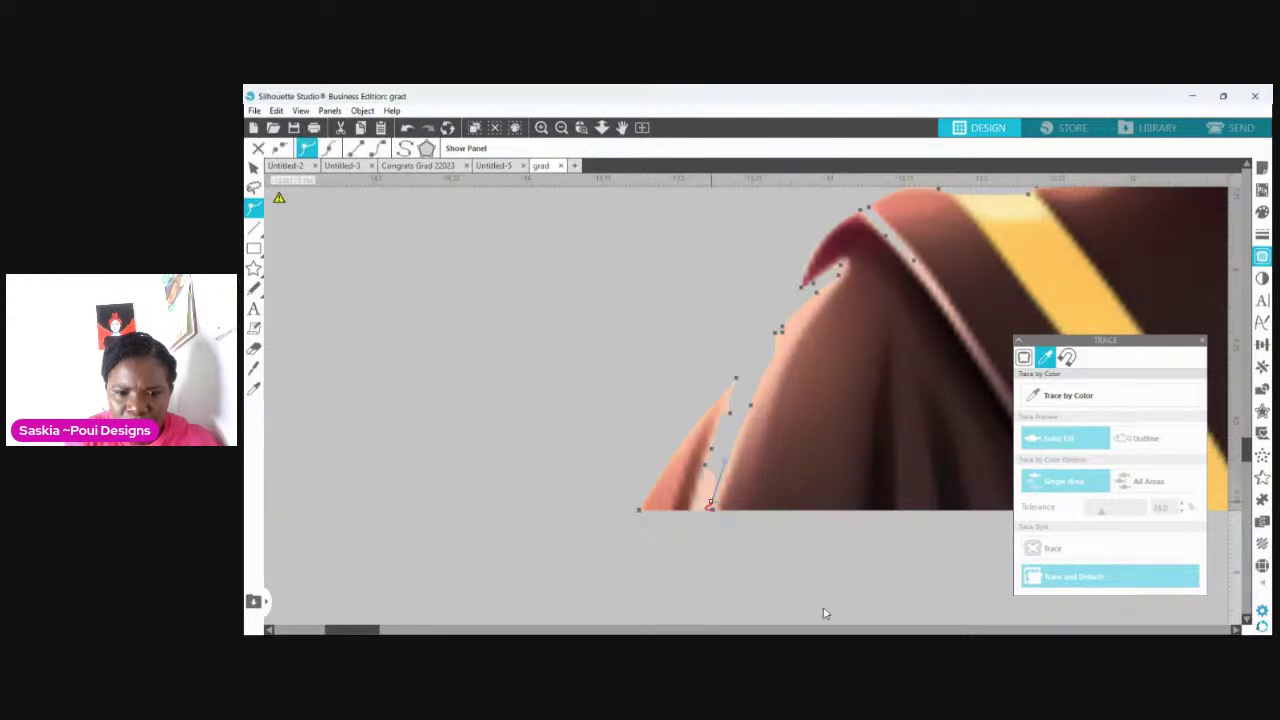
{"action": "left_click_drag", "start_coordinate": [711, 502], "coordinate": [709, 485]}
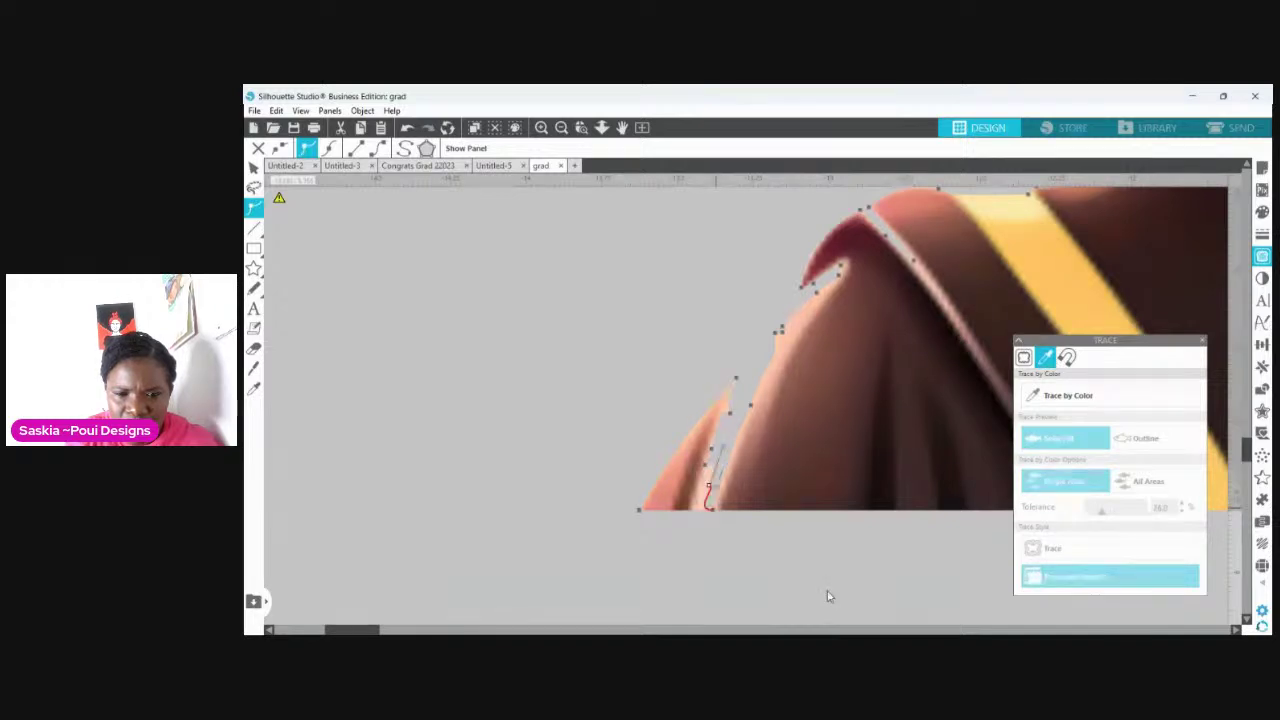
{"action": "left_click_drag", "start_coordinate": [712, 510], "coordinate": [713, 487]}
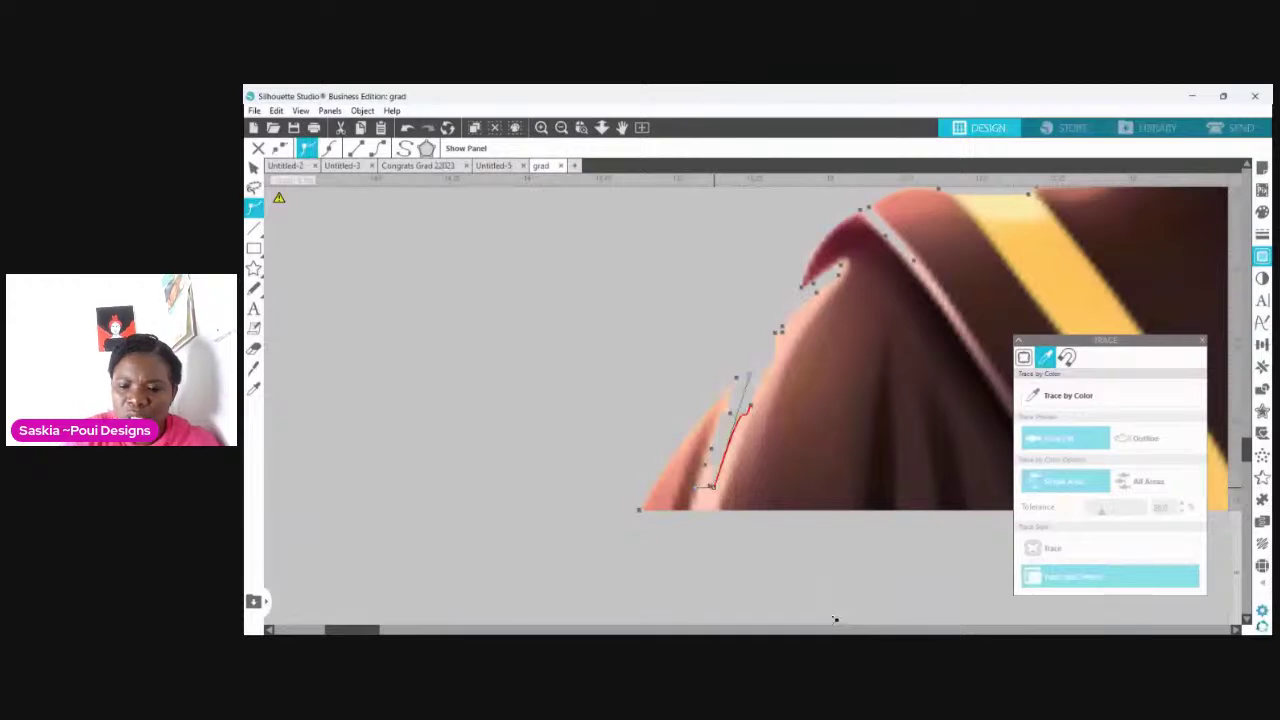
{"action": "left_click", "coordinate": [765, 368]}
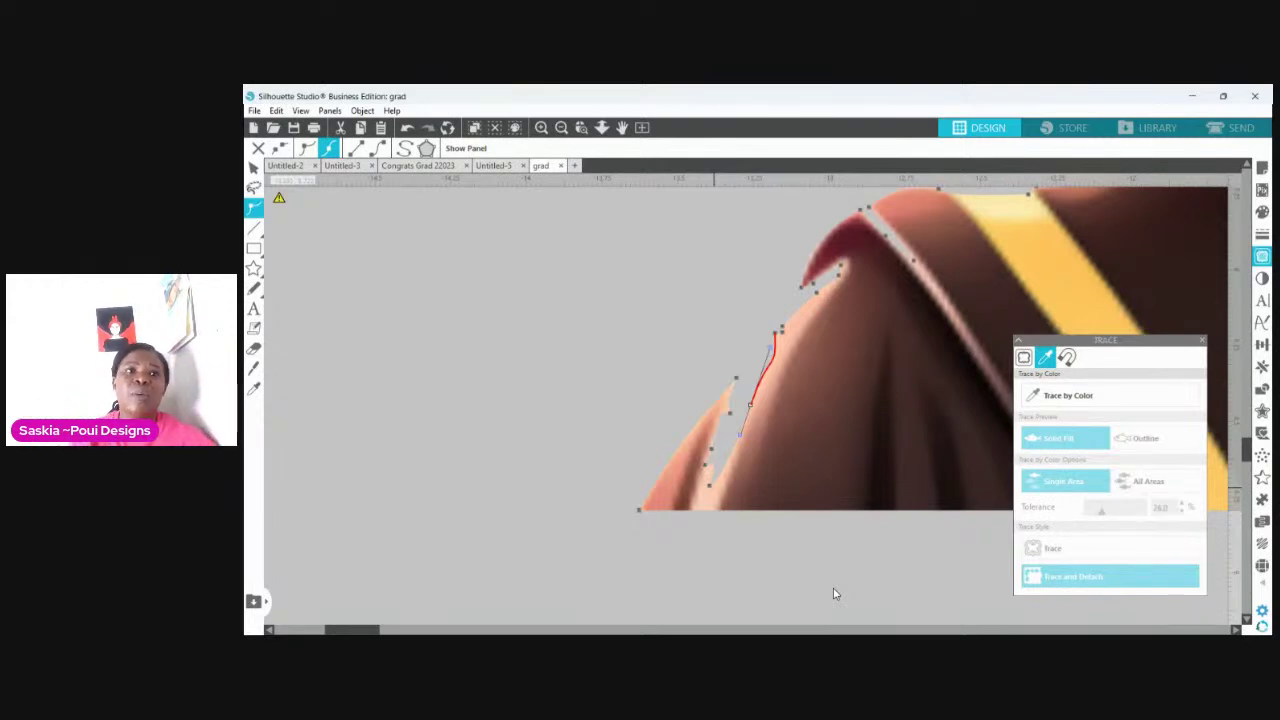
Step: Try pulling outline edit points away from the hair beside the tassel and from the cap's left edge, and undo the stretches
{"action": "scroll", "coordinate": [729, 209], "scroll_direction": "down", "scroll_amount": 3}
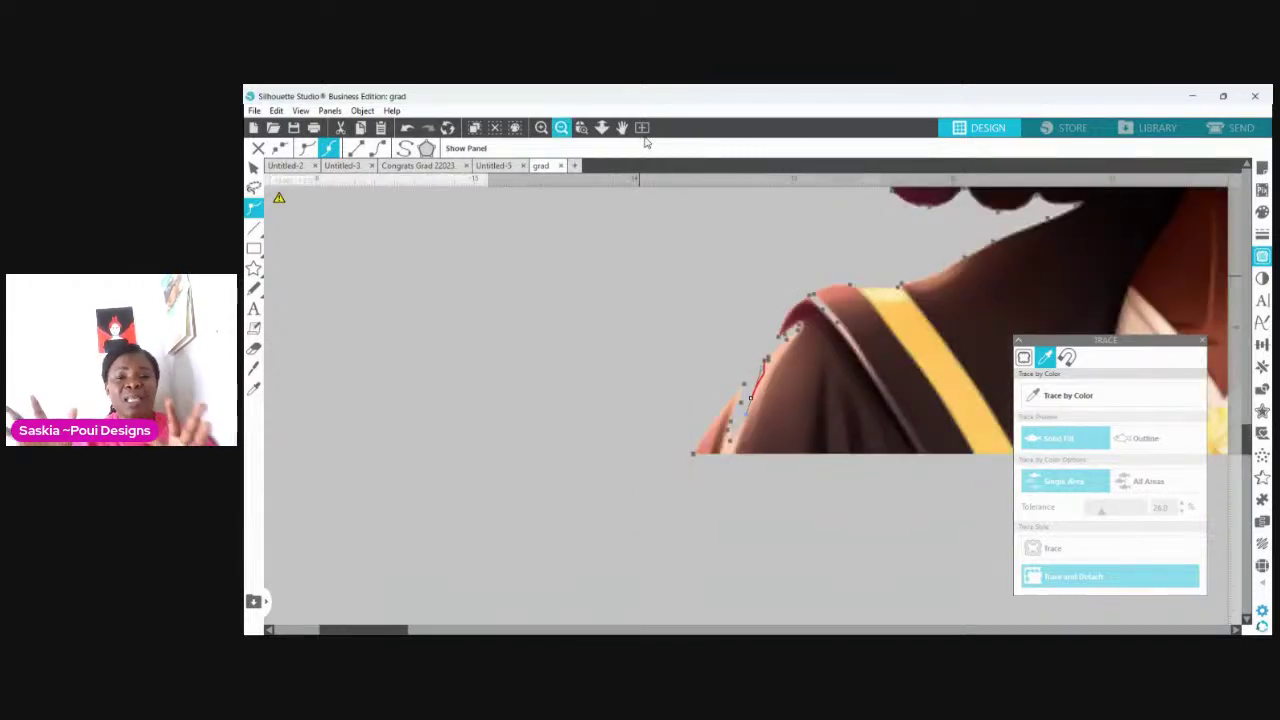
{"action": "scroll", "coordinate": [645, 142], "scroll_direction": "down", "scroll_amount": 2}
{"action": "scroll", "coordinate": [645, 142], "scroll_direction": "down", "scroll_amount": 2}
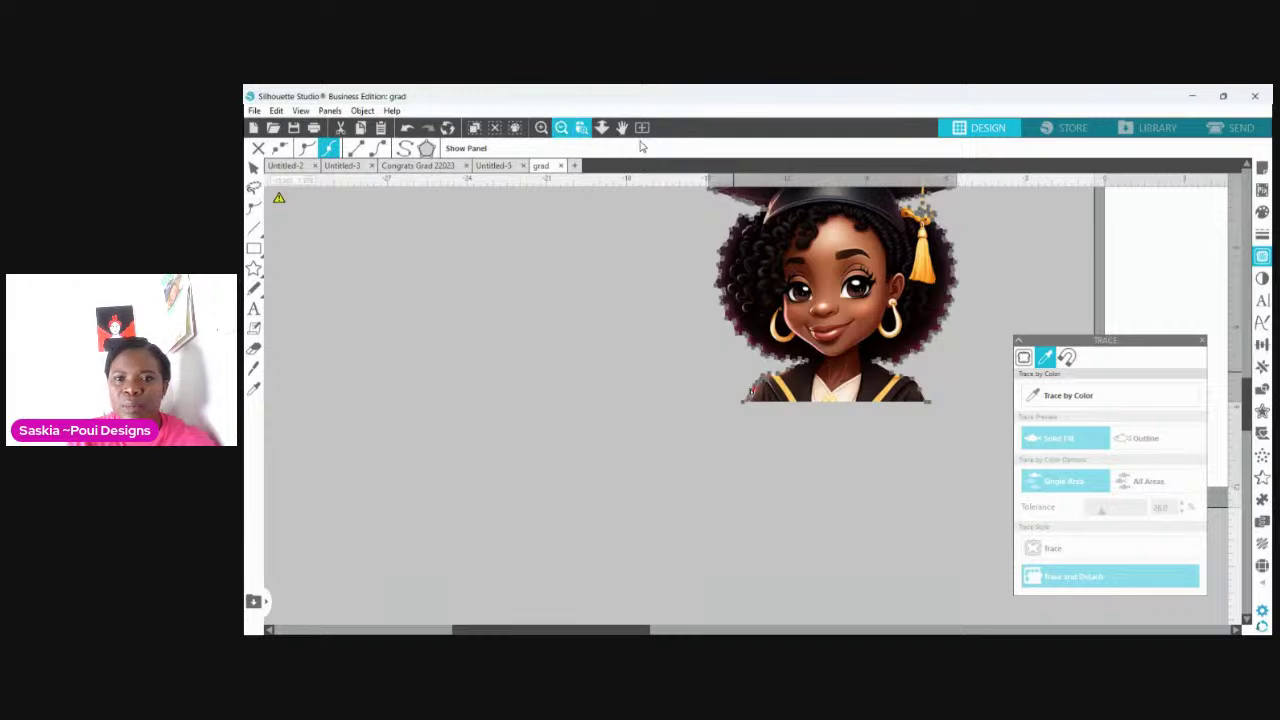
{"action": "left_click", "coordinate": [561, 128]}
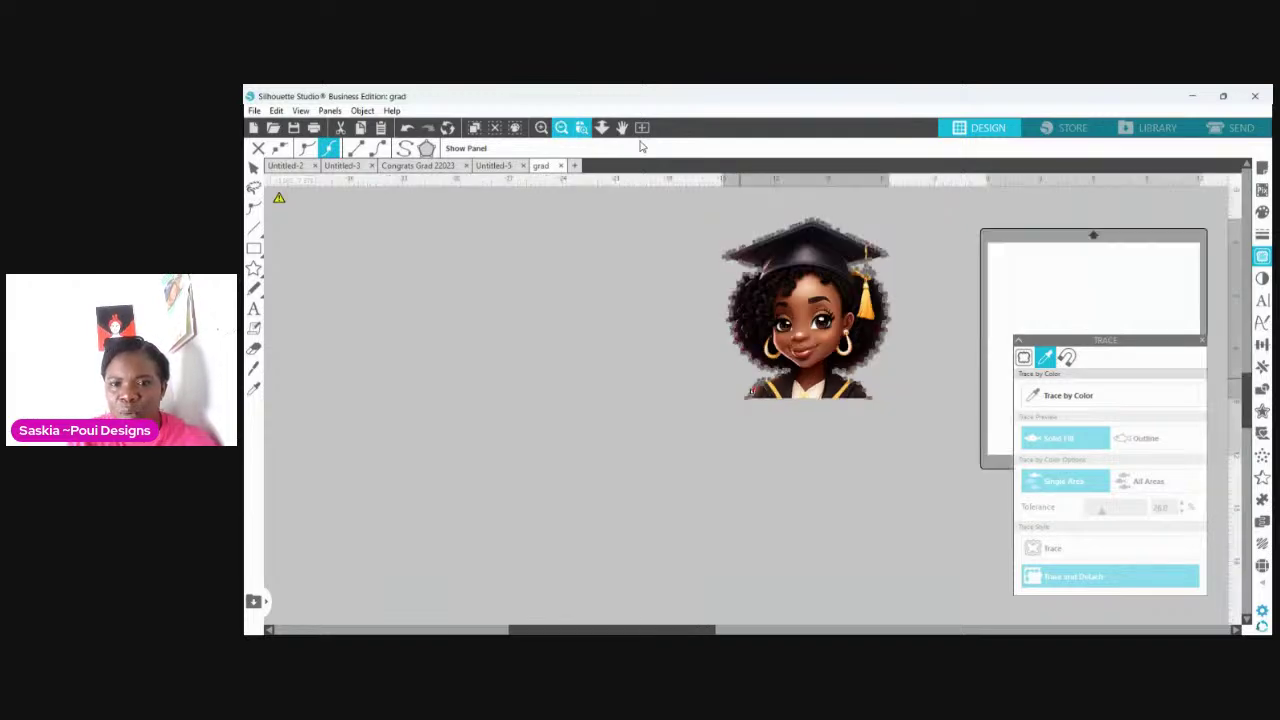
{"action": "left_click", "coordinate": [1022, 444]}
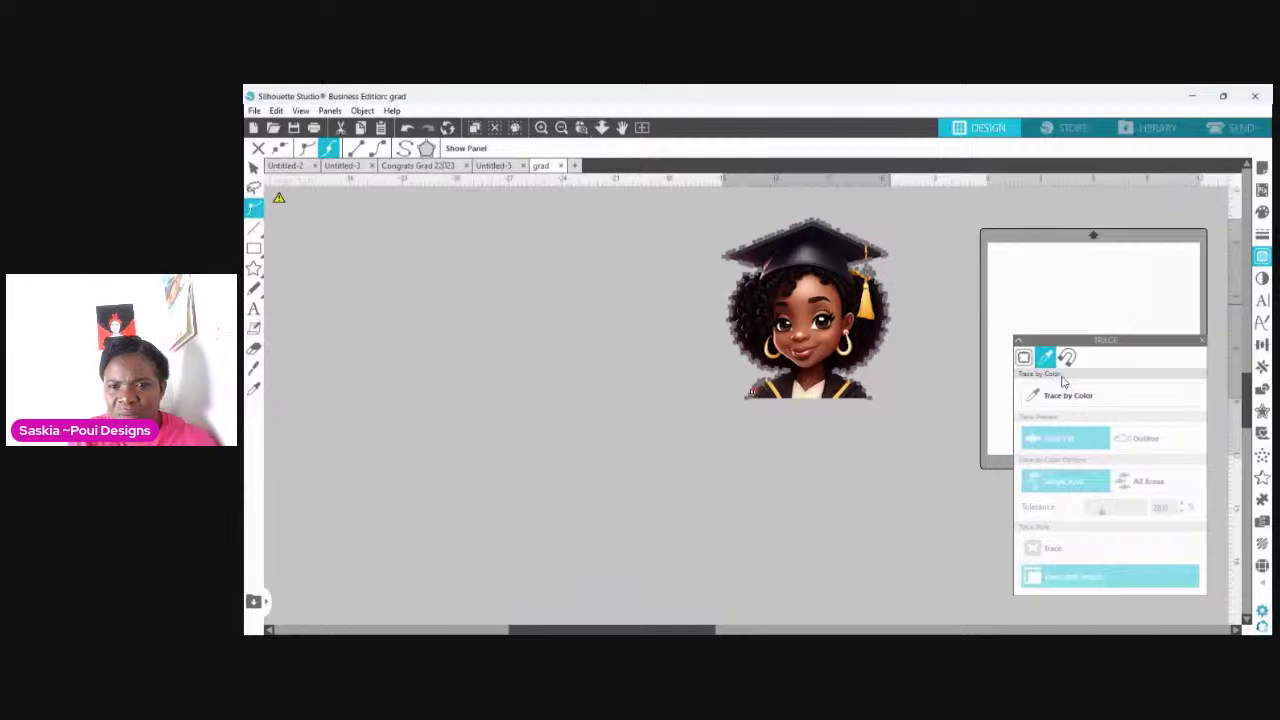
{"action": "left_click_drag", "start_coordinate": [888, 300], "coordinate": [970, 238]}
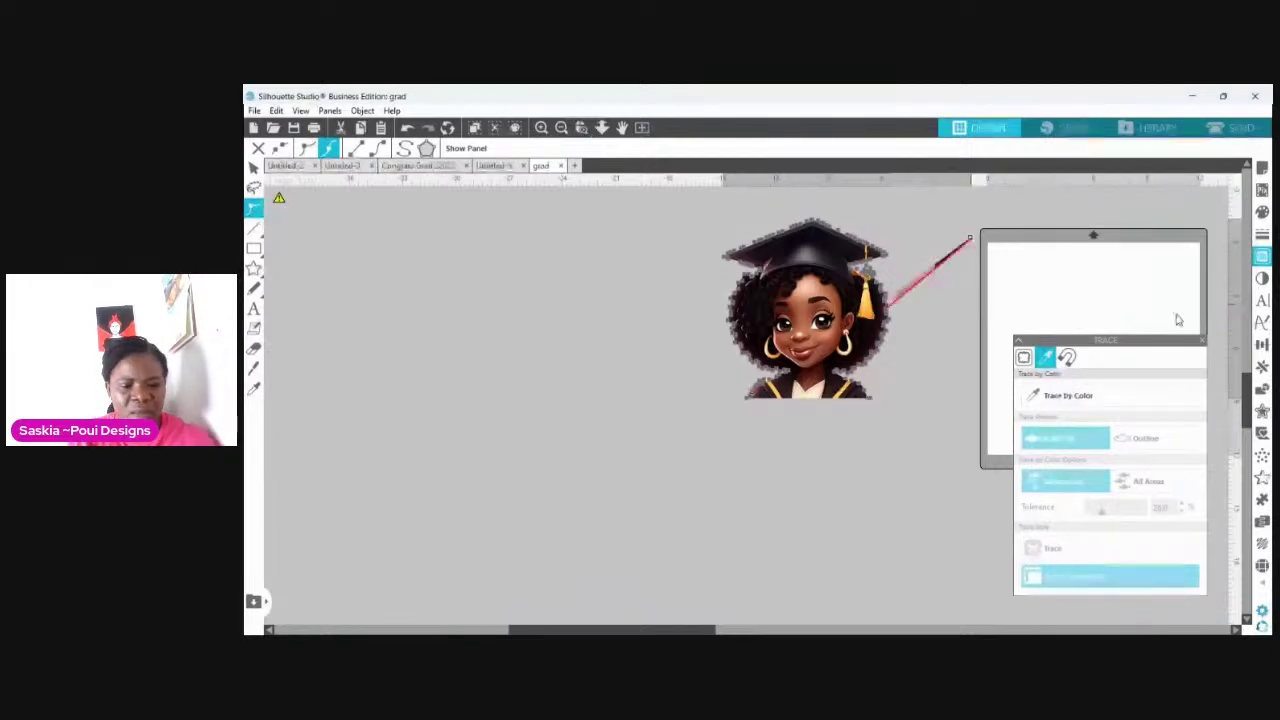
{"action": "key", "text": "Delete"}
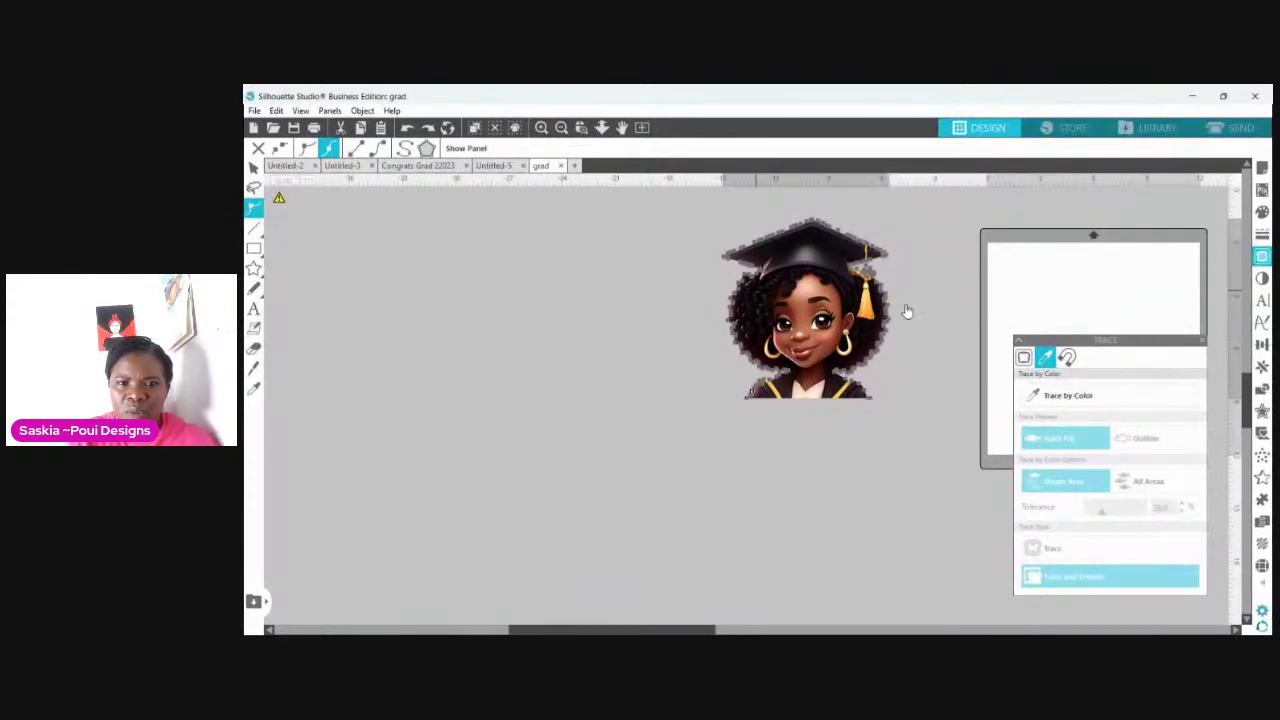
{"action": "key", "text": "p"}
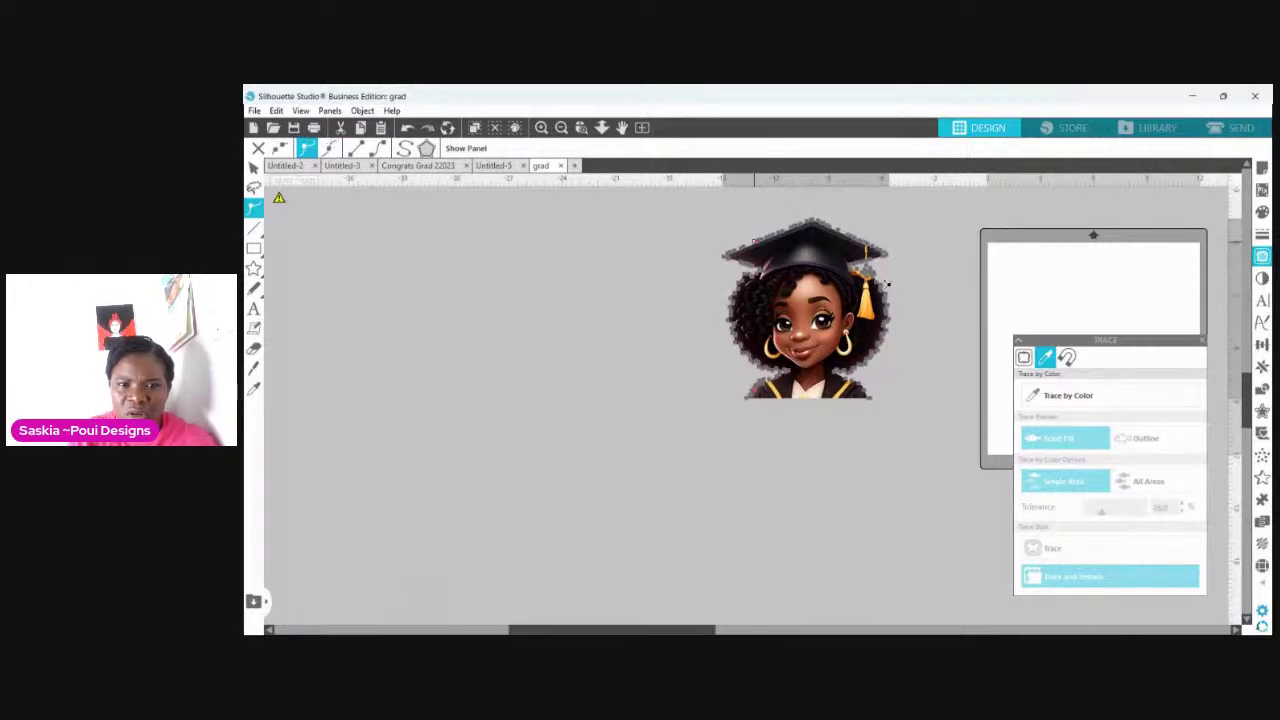
{"action": "left_click_drag", "start_coordinate": [728, 193], "coordinate": [882, 270]}
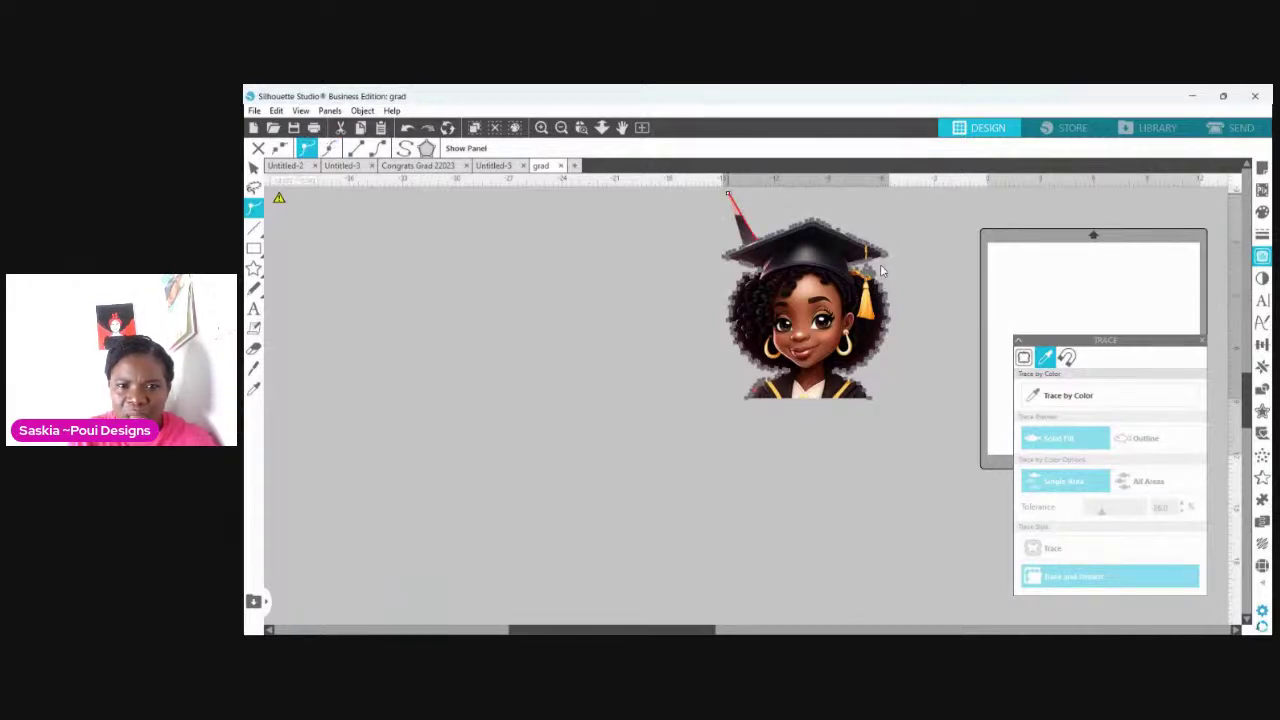
{"action": "left_click_drag", "start_coordinate": [882, 270], "coordinate": [939, 247]}
{"action": "key", "text": "Escape"}
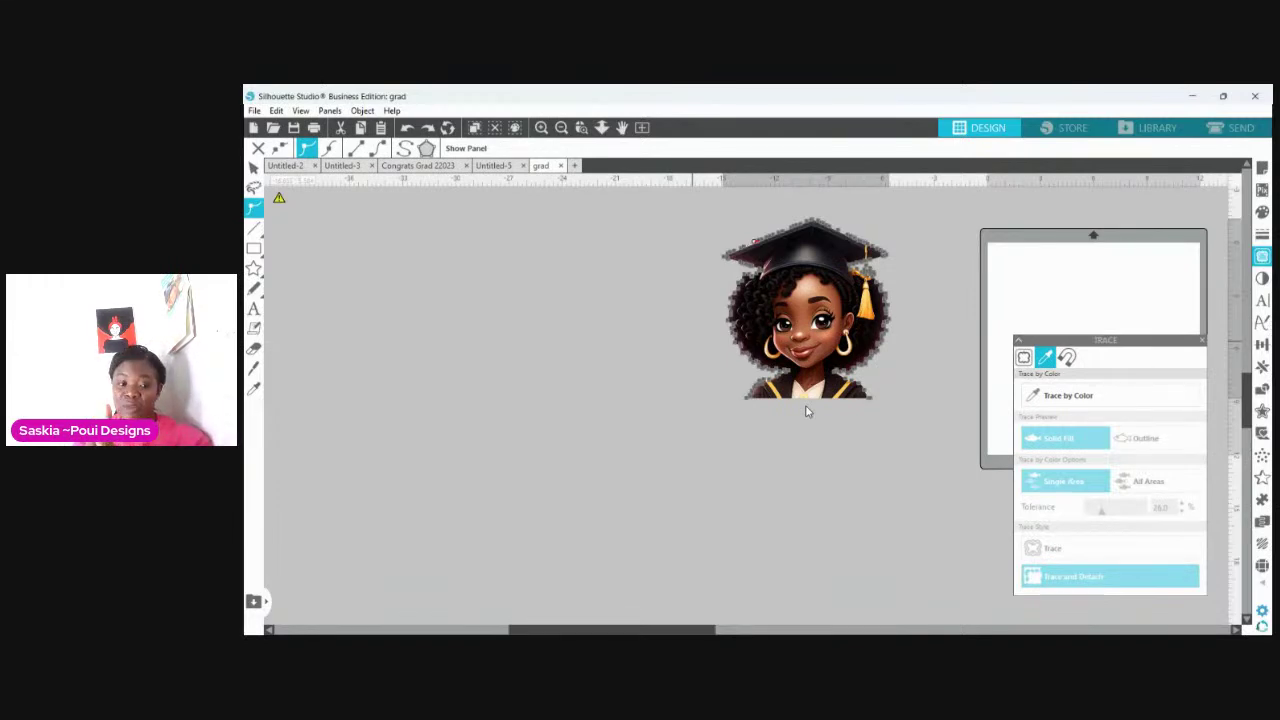
{"action": "key", "text": "i"}
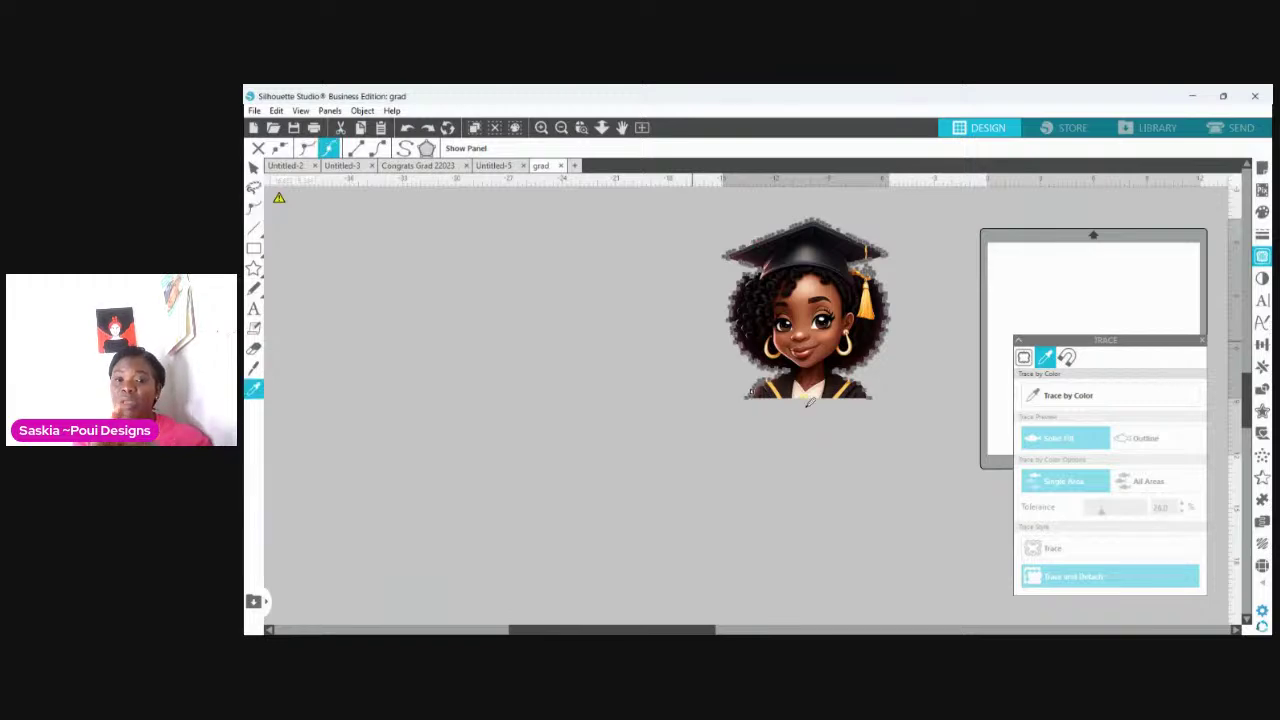
{"action": "key", "text": "a"}
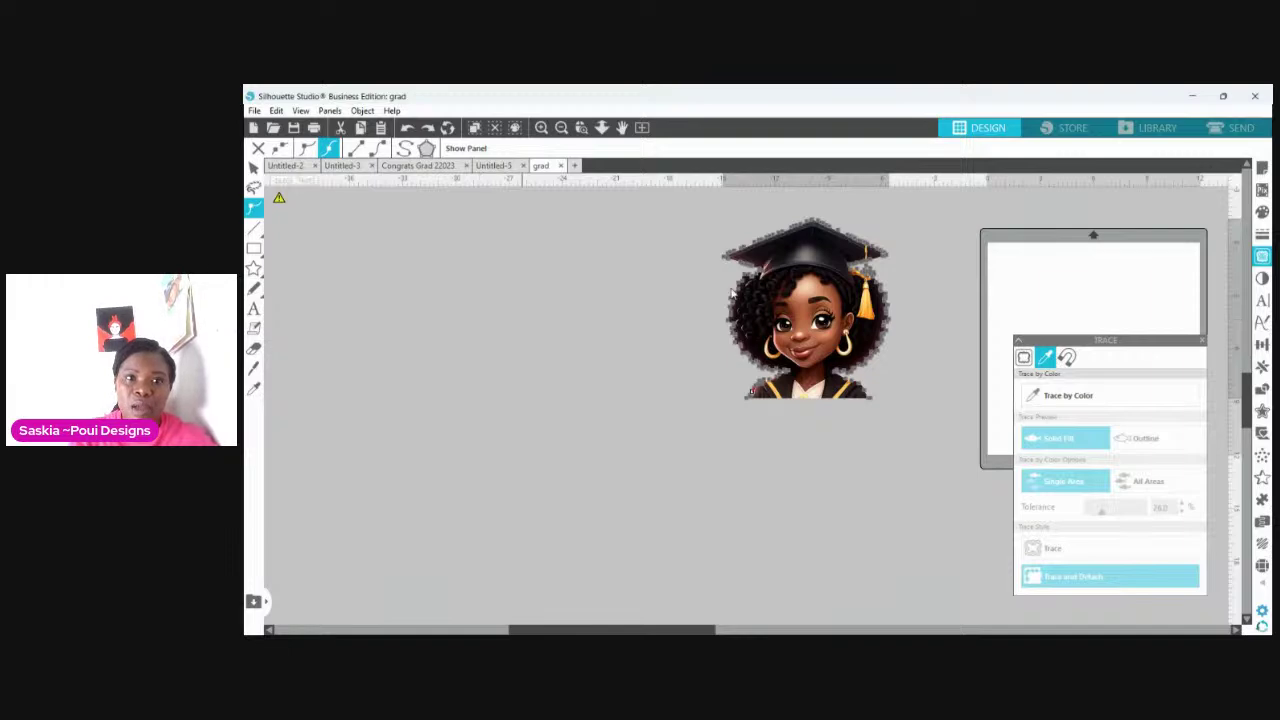
Step: Delete the edit points along the left sleeve's inner edge, from the bottom gap up to the notch beneath the red shoulder trim
{"action": "left_click", "coordinate": [581, 128]}
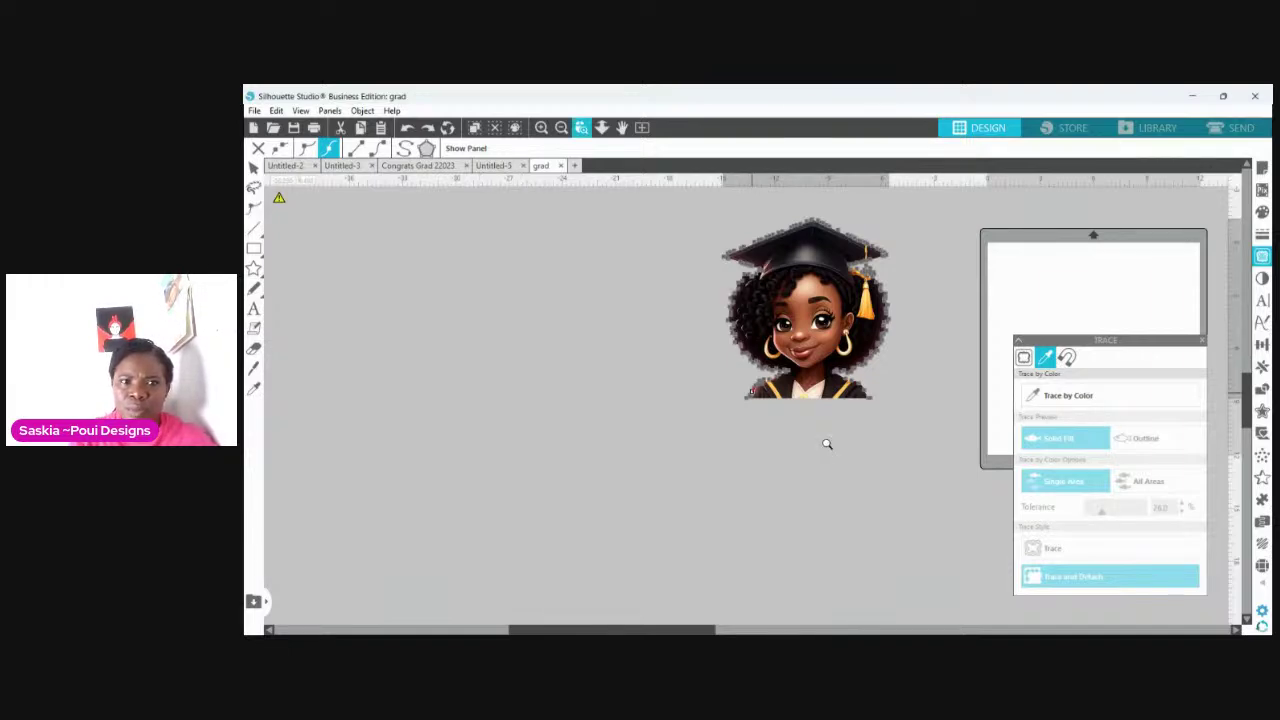
{"action": "left_click_drag", "start_coordinate": [827, 444], "coordinate": [735, 330]}
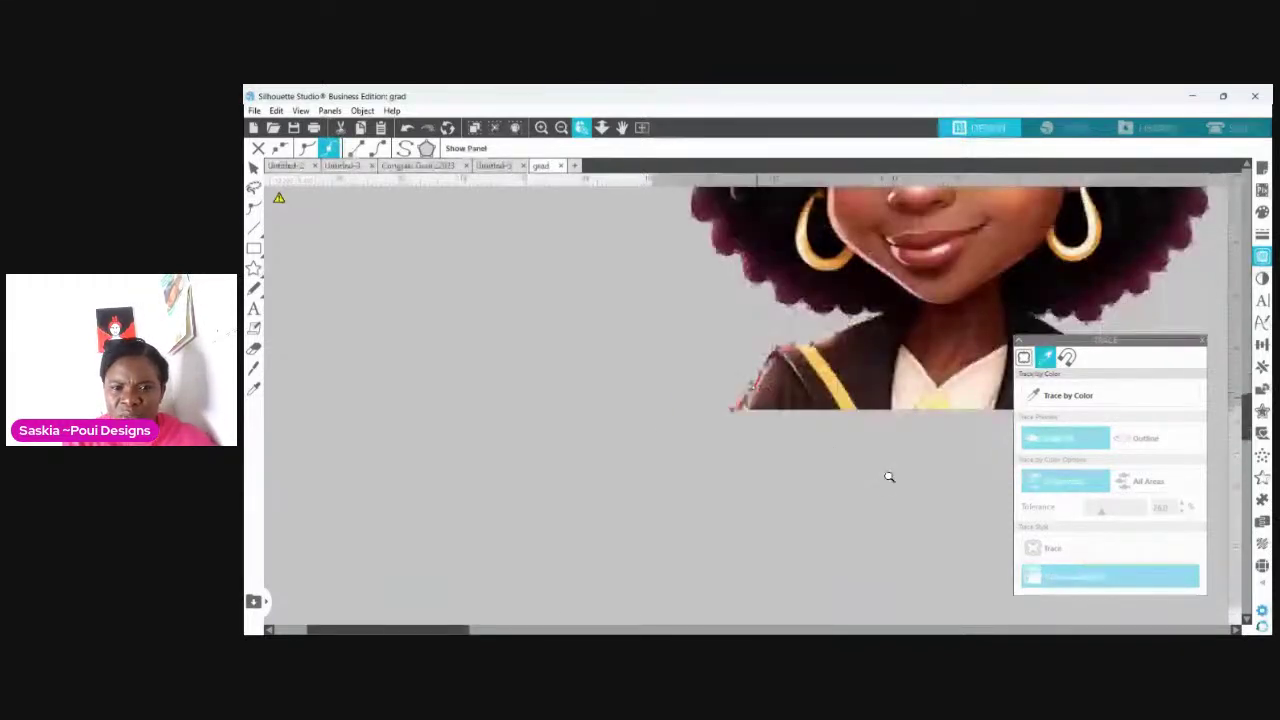
{"action": "left_click_drag", "start_coordinate": [889, 477], "coordinate": [620, 336]}
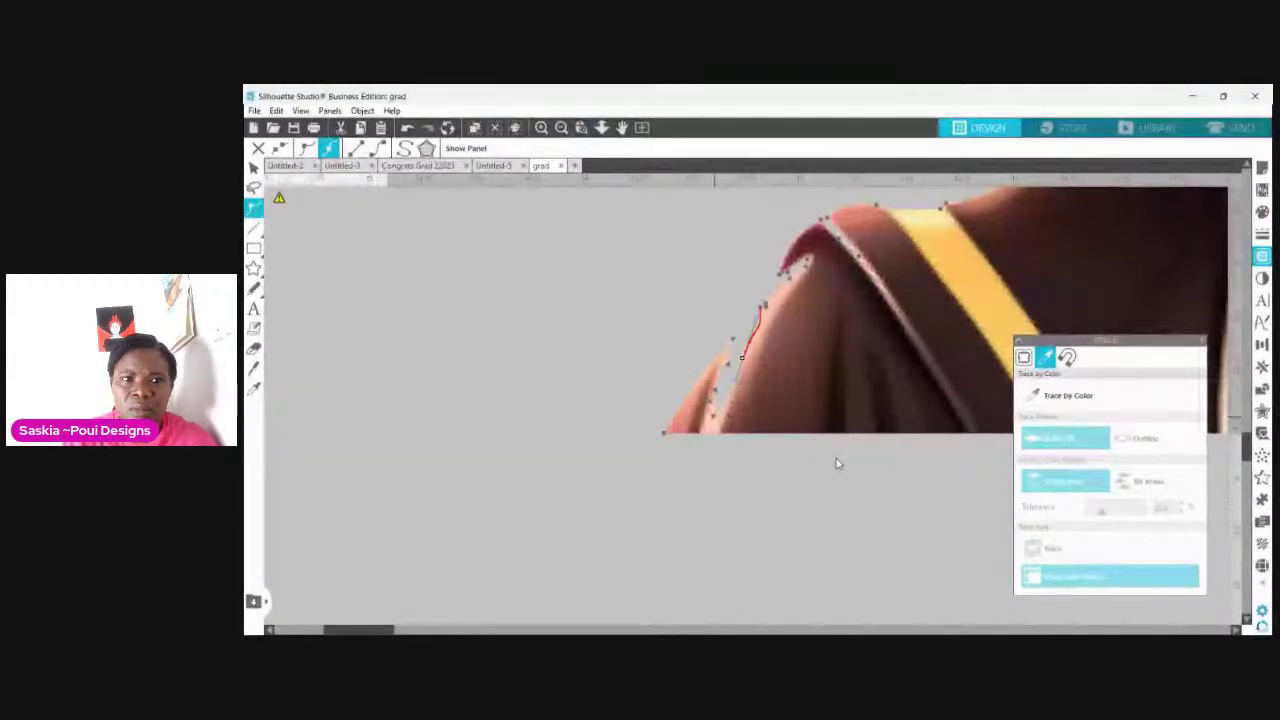
{"action": "left_click", "coordinate": [727, 387]}
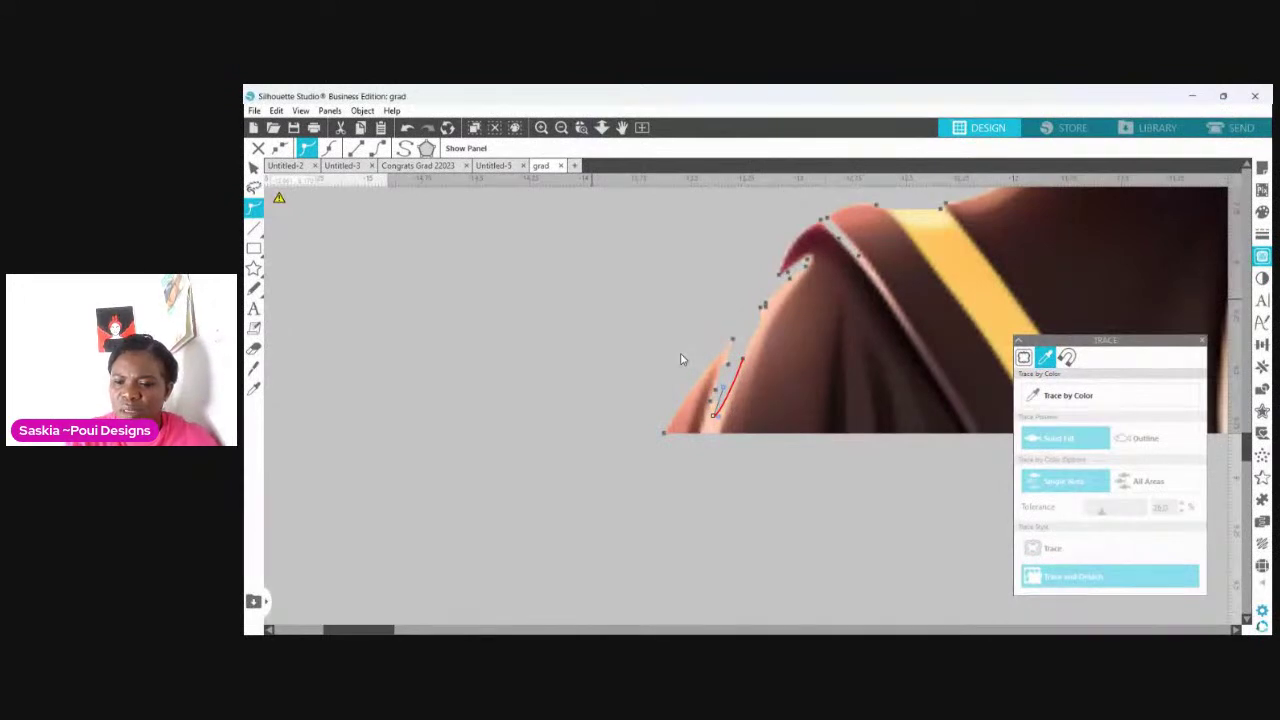
{"action": "key", "text": "Delete"}
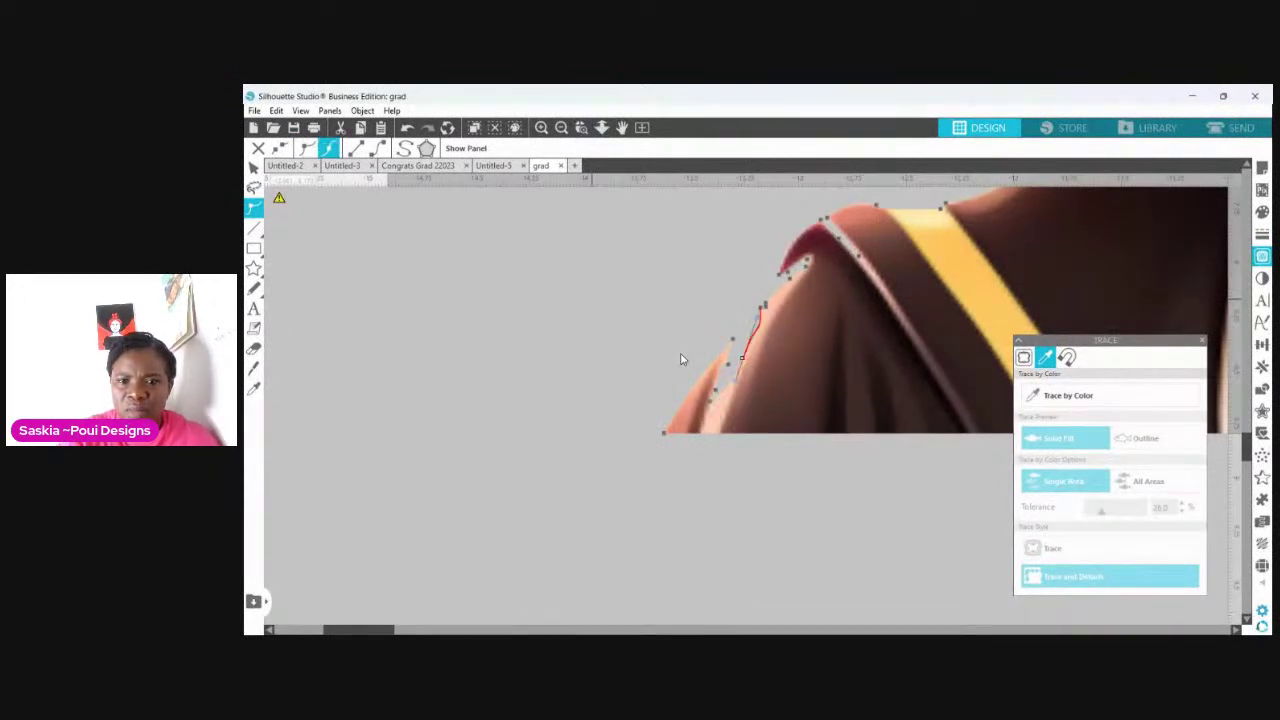
{"action": "key", "text": "Delete"}
{"action": "key", "text": "Delete"}
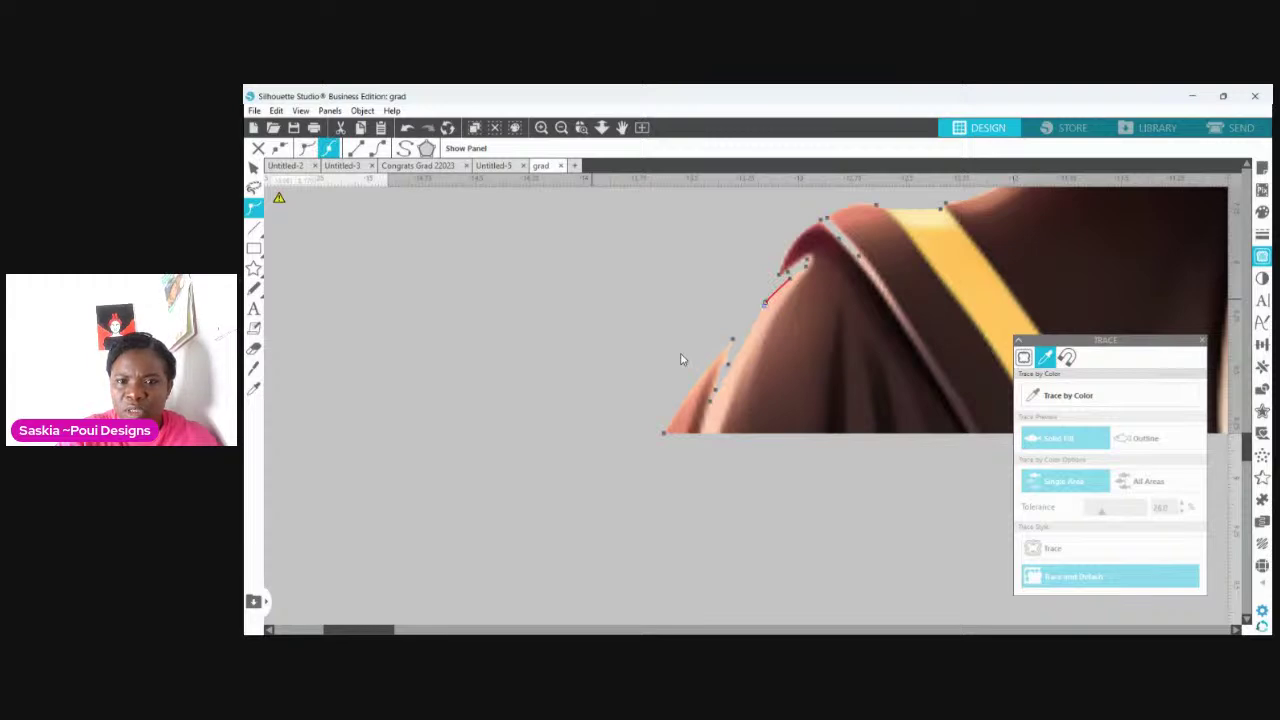
{"action": "key", "text": "Delete"}
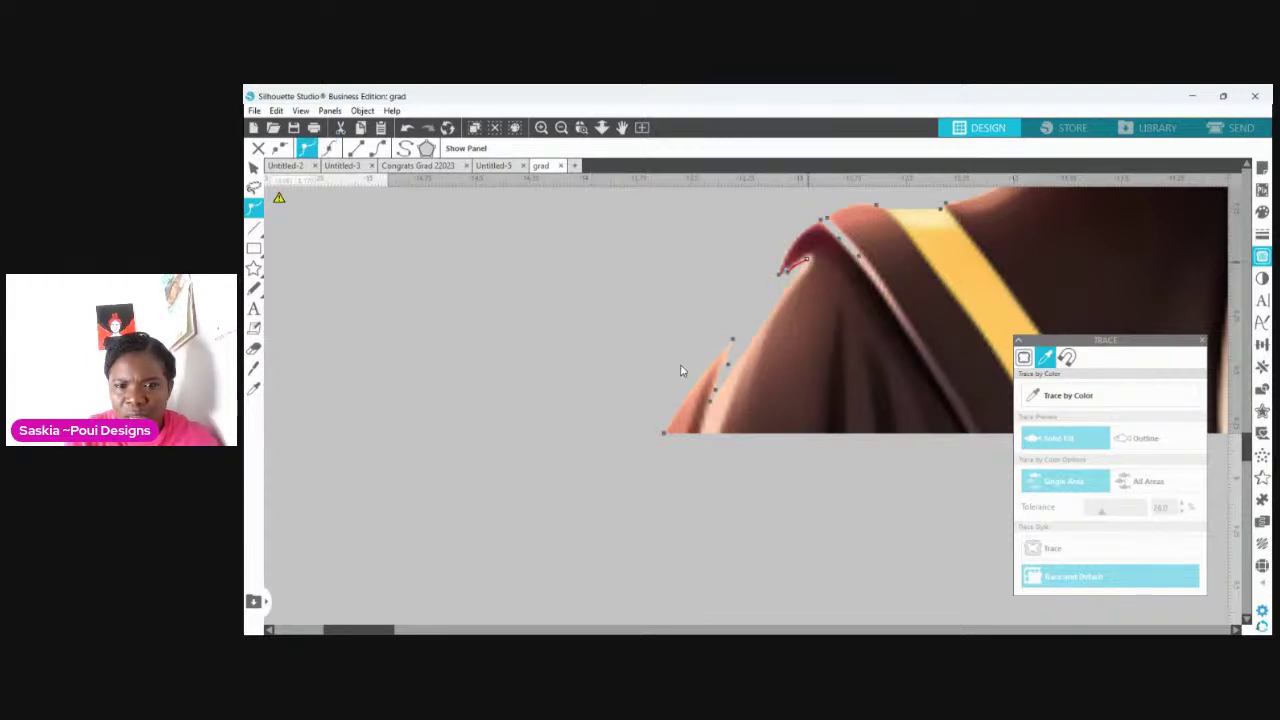
{"action": "key", "text": "Delete"}
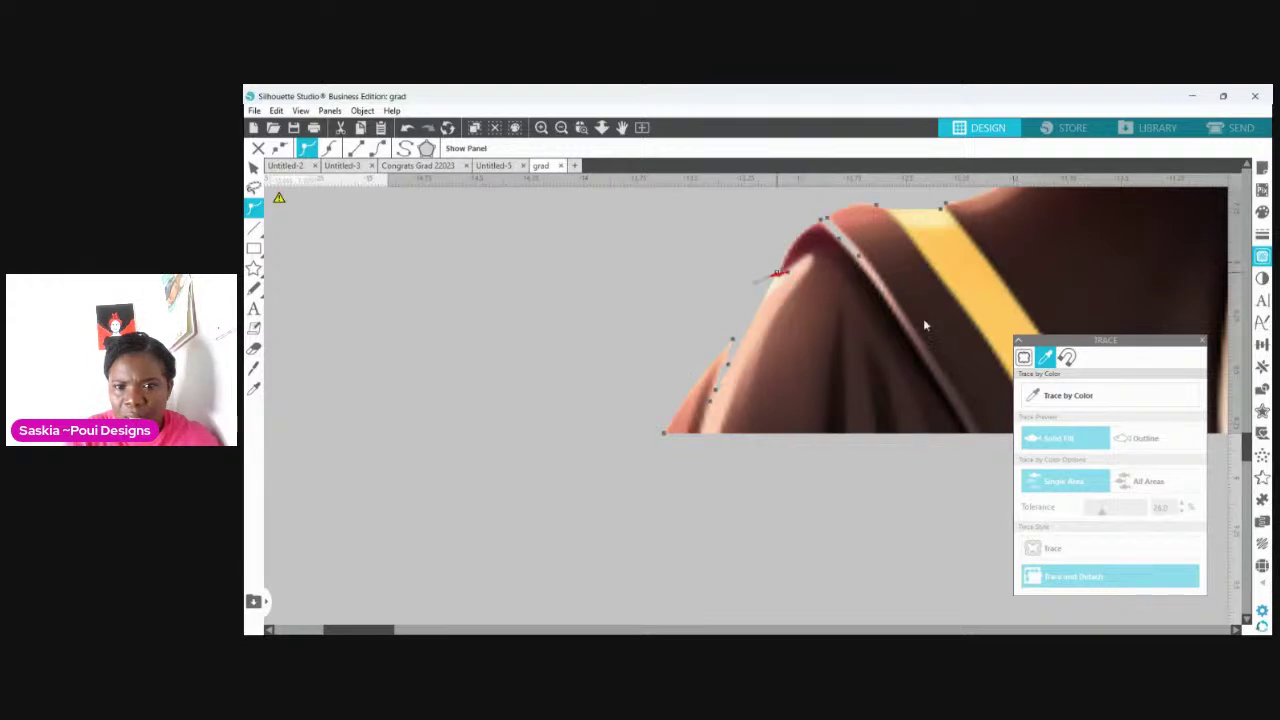
{"action": "key", "text": "Delete"}
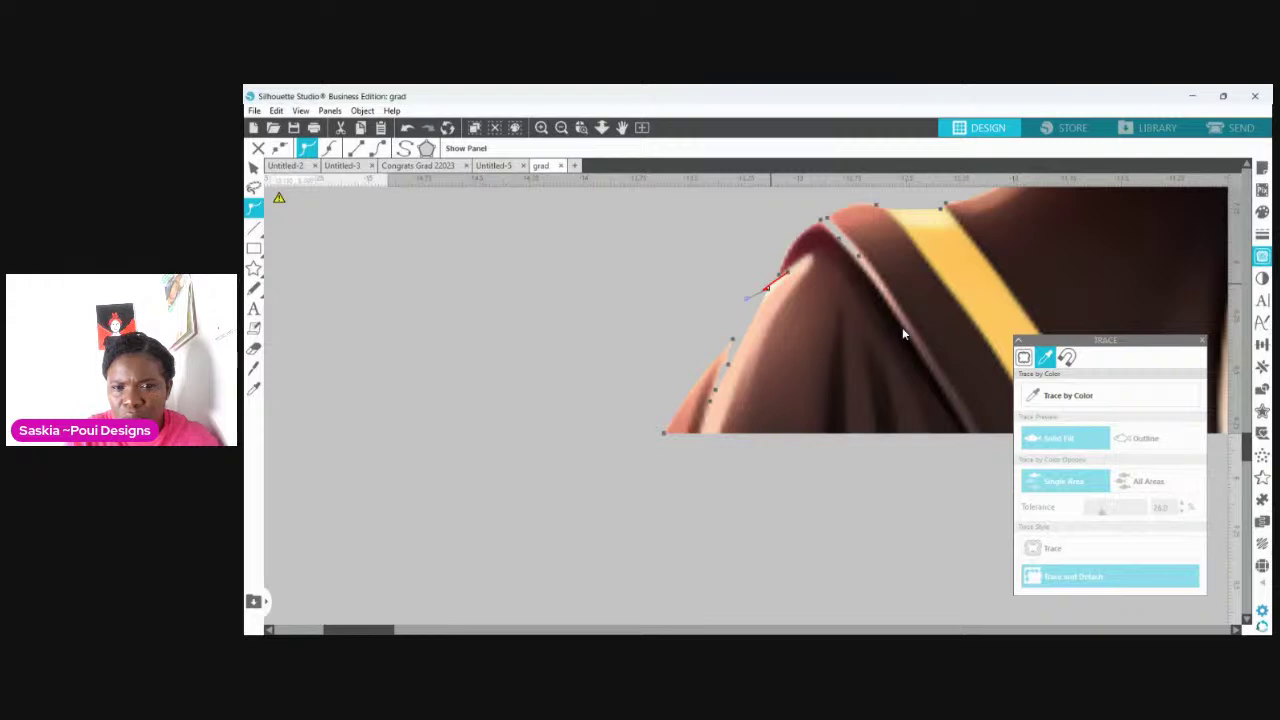
Step: Delete the remaining edit points in the left sleeve's gap, and move the outline point midway down the sleeve upward
{"action": "left_click_drag", "start_coordinate": [770, 283], "coordinate": [764, 283]}
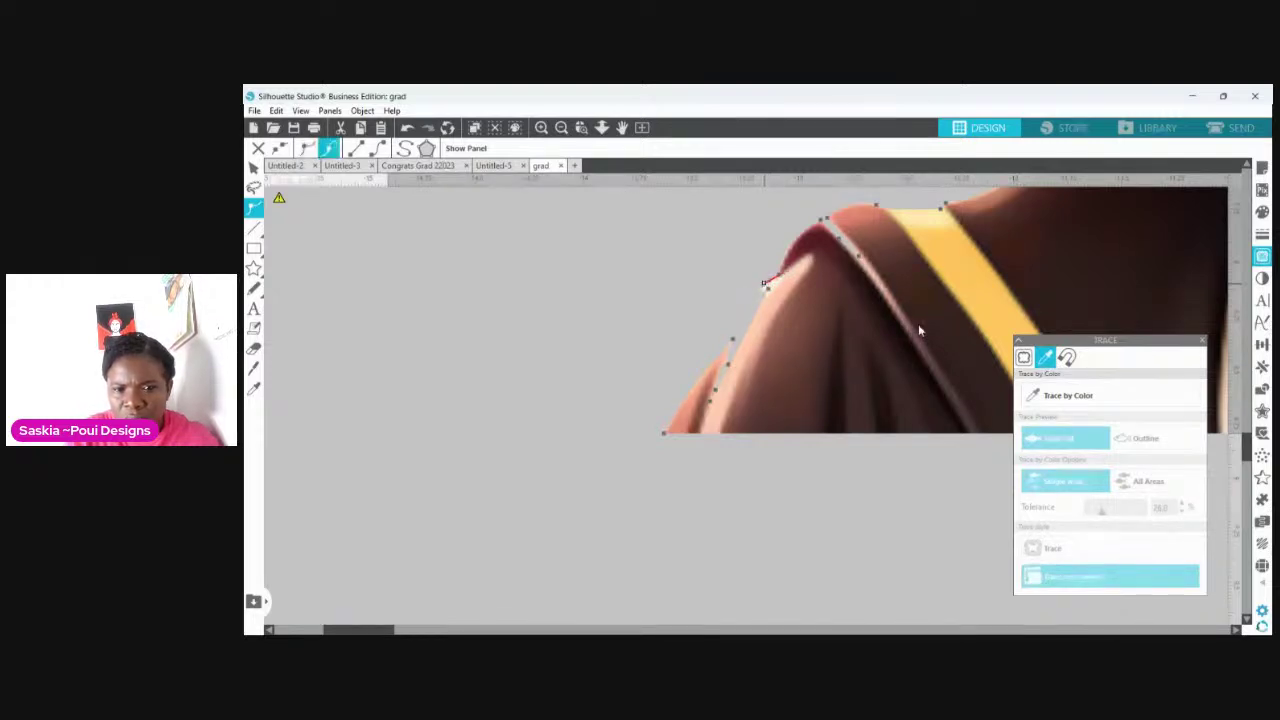
{"action": "left_click", "coordinate": [710, 401]}
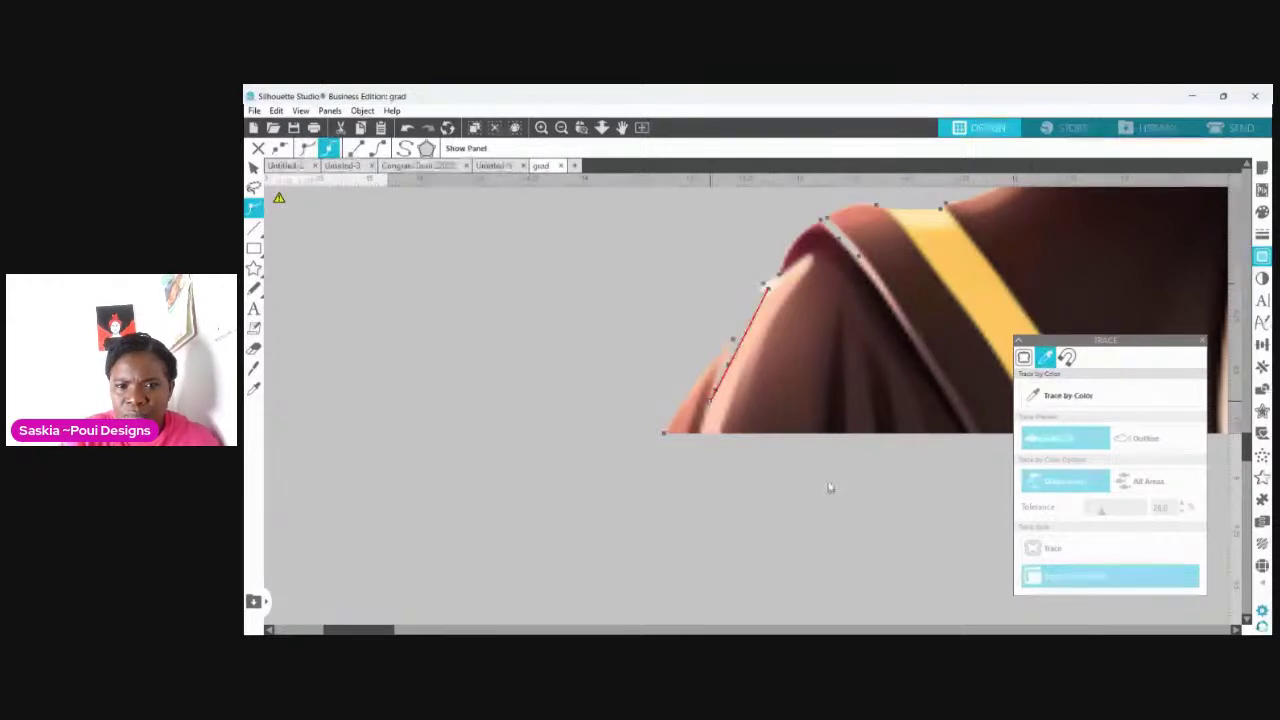
{"action": "key", "text": "Delete"}
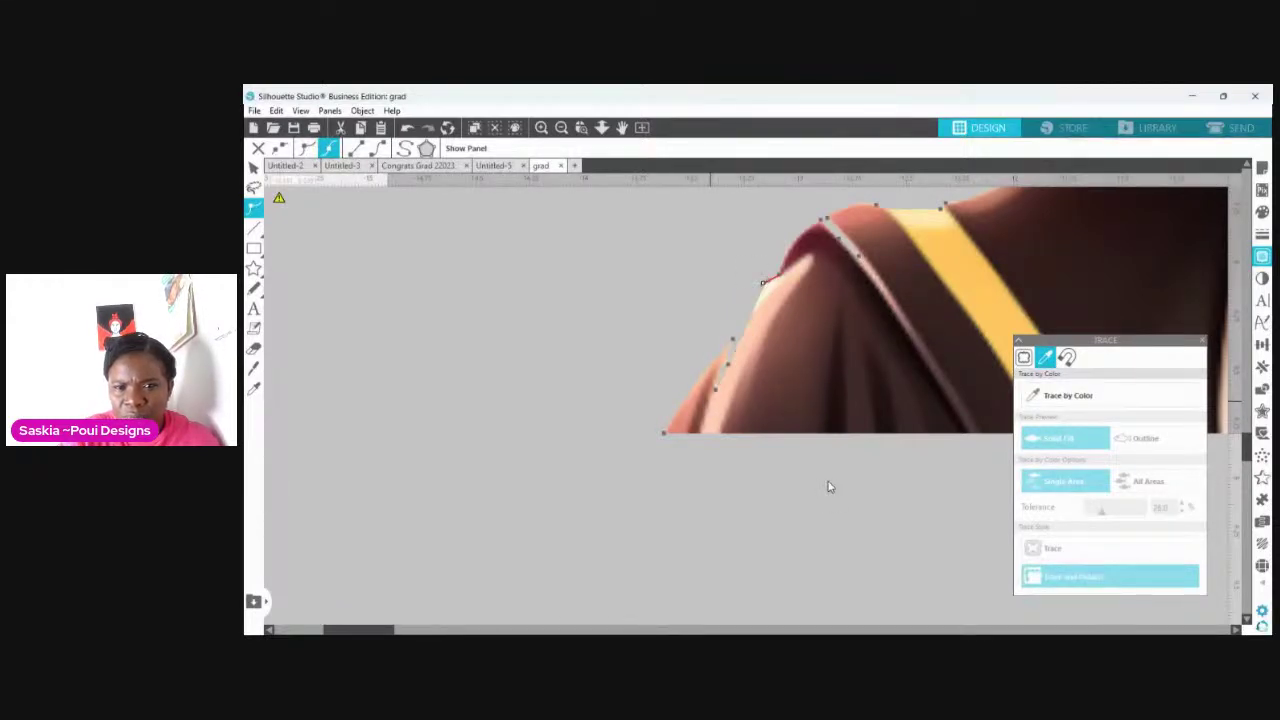
{"action": "key", "text": "Delete"}
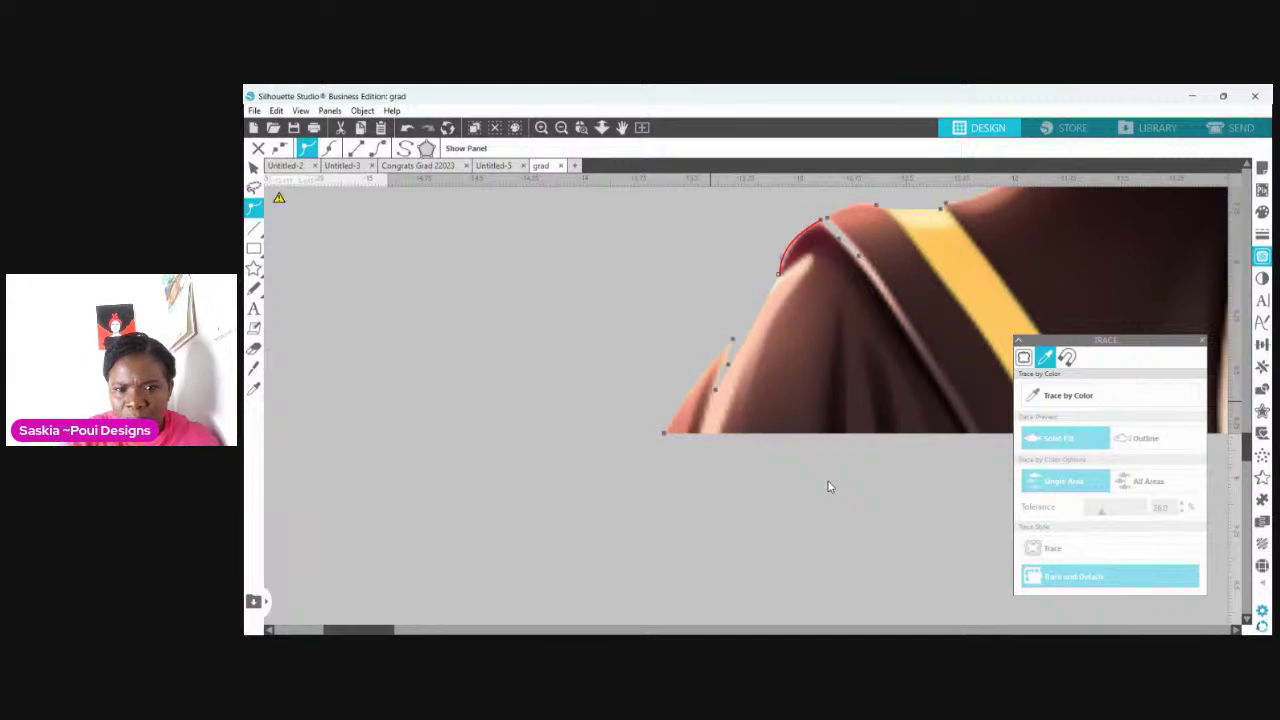
{"action": "key", "text": "Delete"}
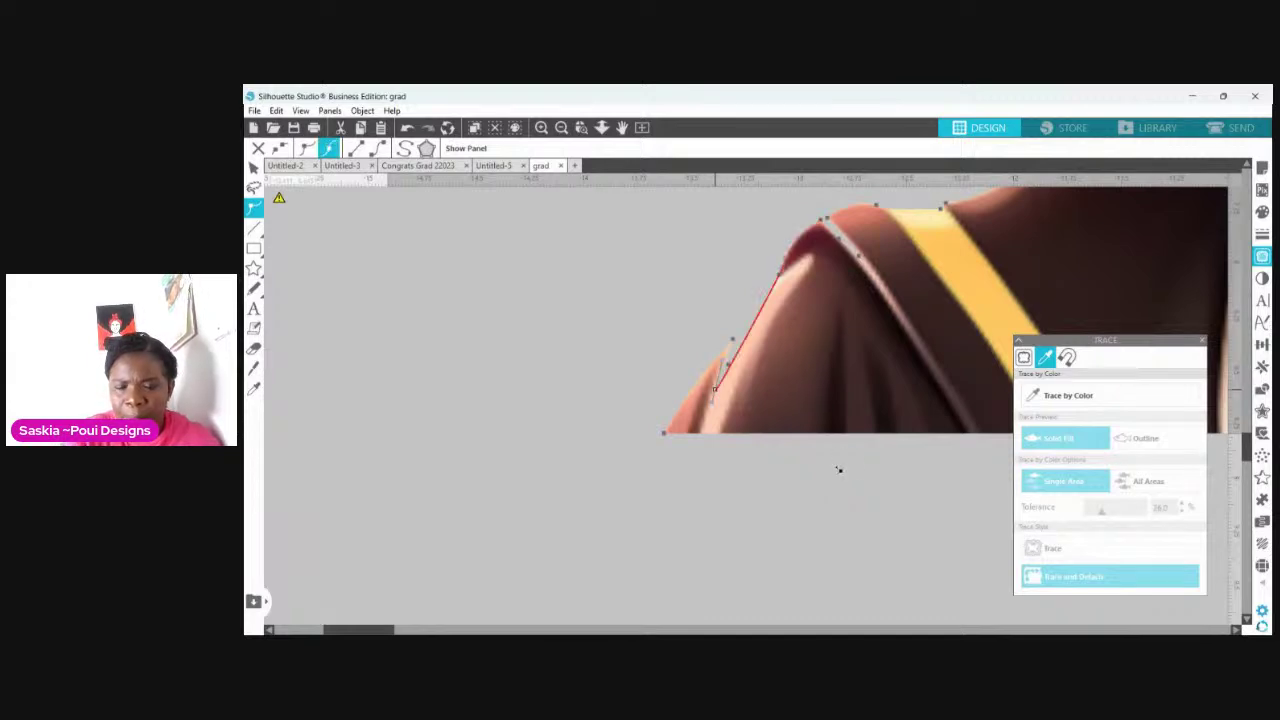
{"action": "key", "text": "Delete"}
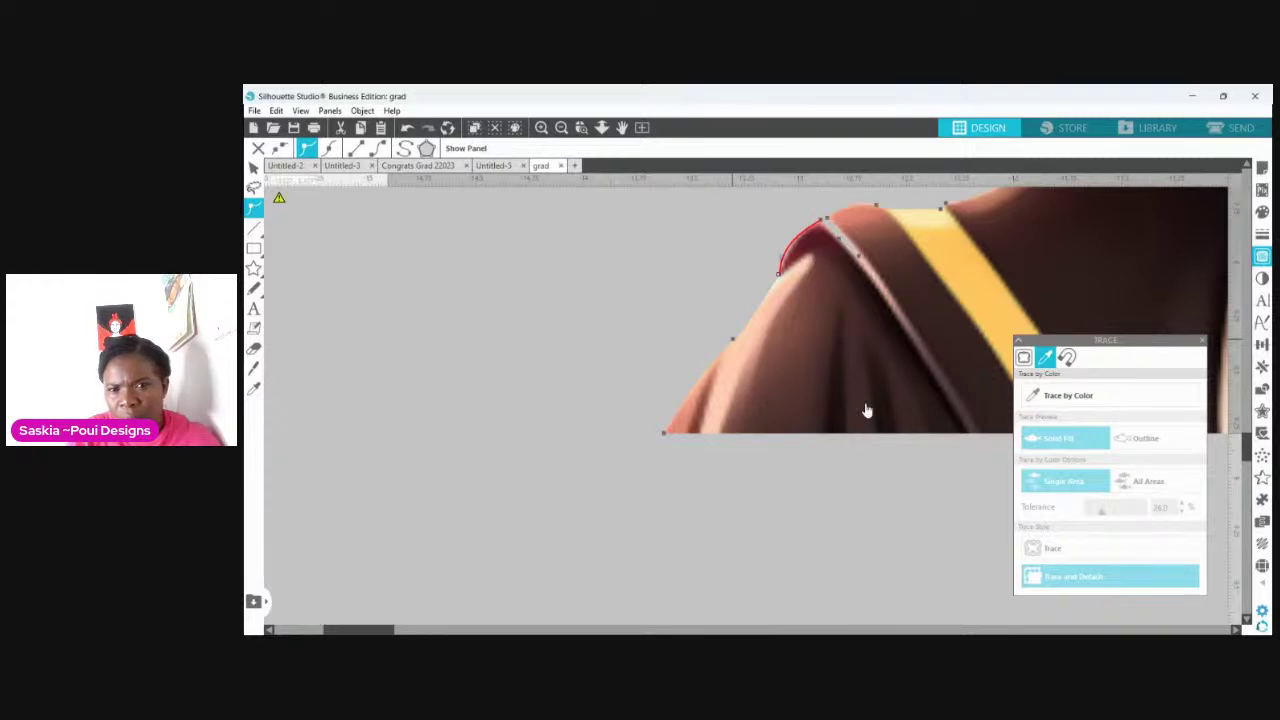
{"action": "left_click_drag", "start_coordinate": [733, 339], "coordinate": [734, 304]}
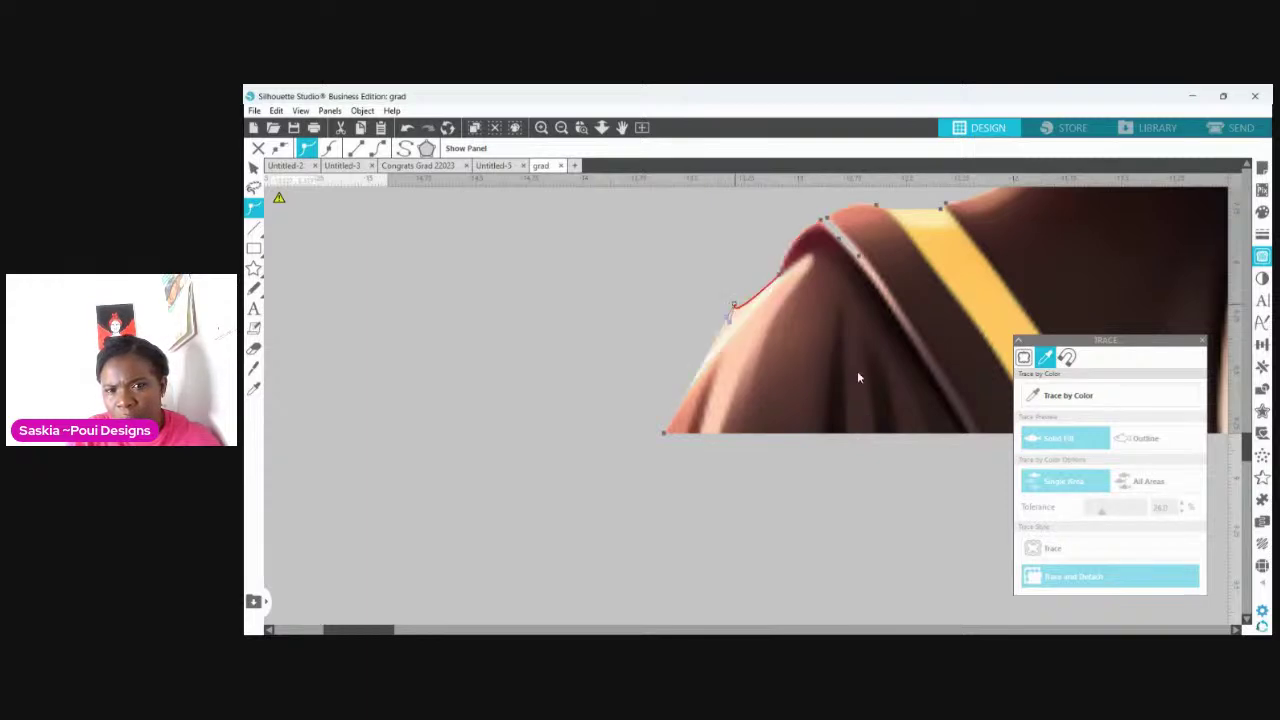
Step: Add an edit point on the left sleeve's lower outer edge and delete the protruding outline point above it
{"action": "left_click_drag", "start_coordinate": [734, 304], "coordinate": [738, 288]}
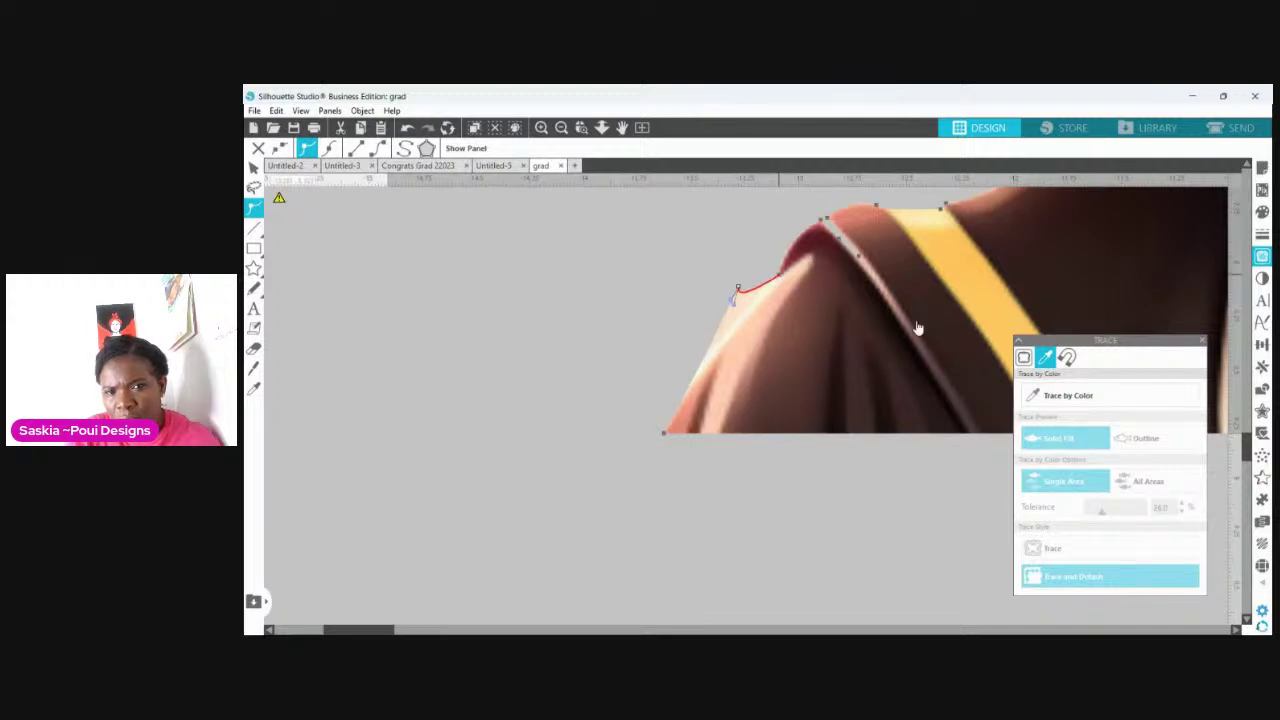
{"action": "left_click", "coordinate": [797, 248]}
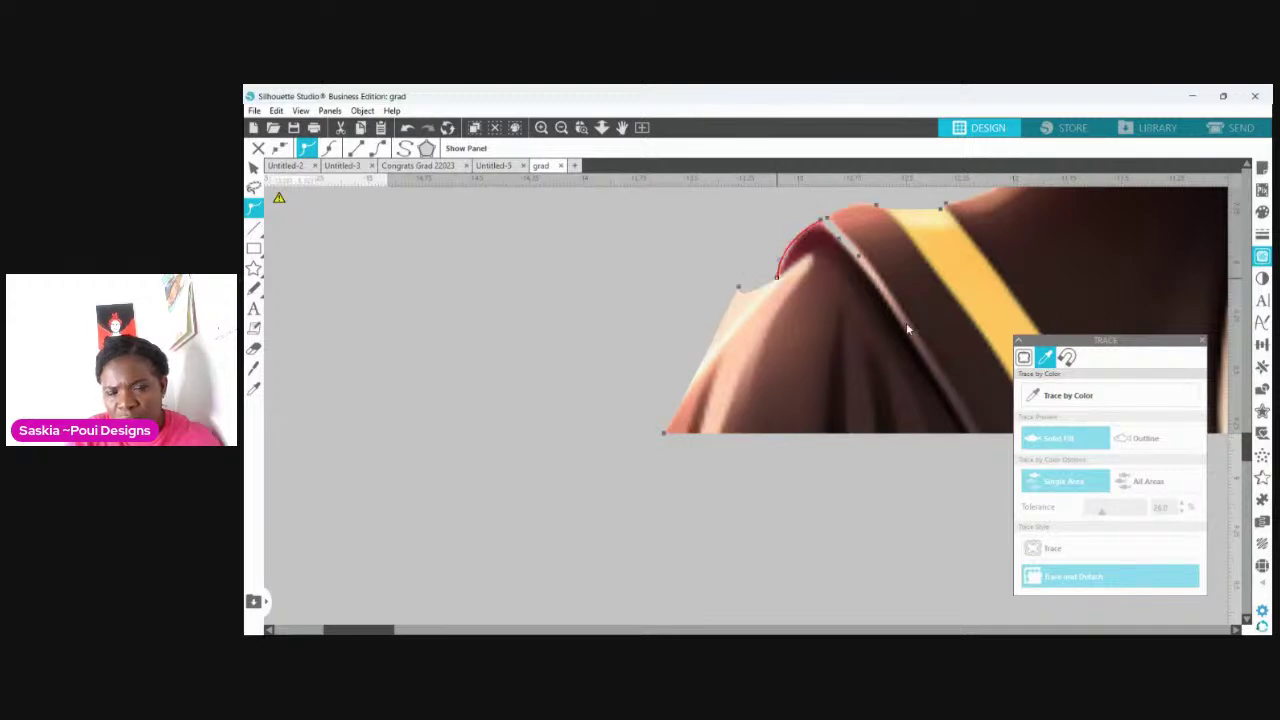
{"action": "double_click", "coordinate": [704, 354]}
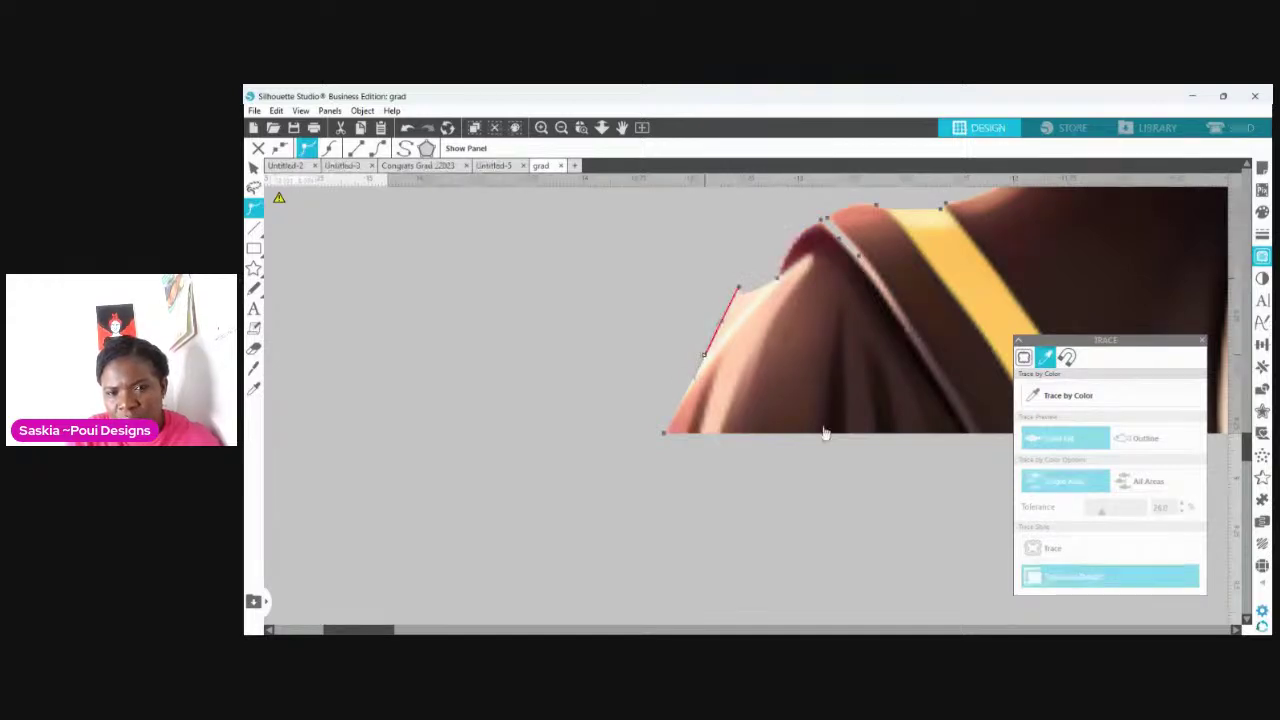
{"action": "key", "text": "Delete"}
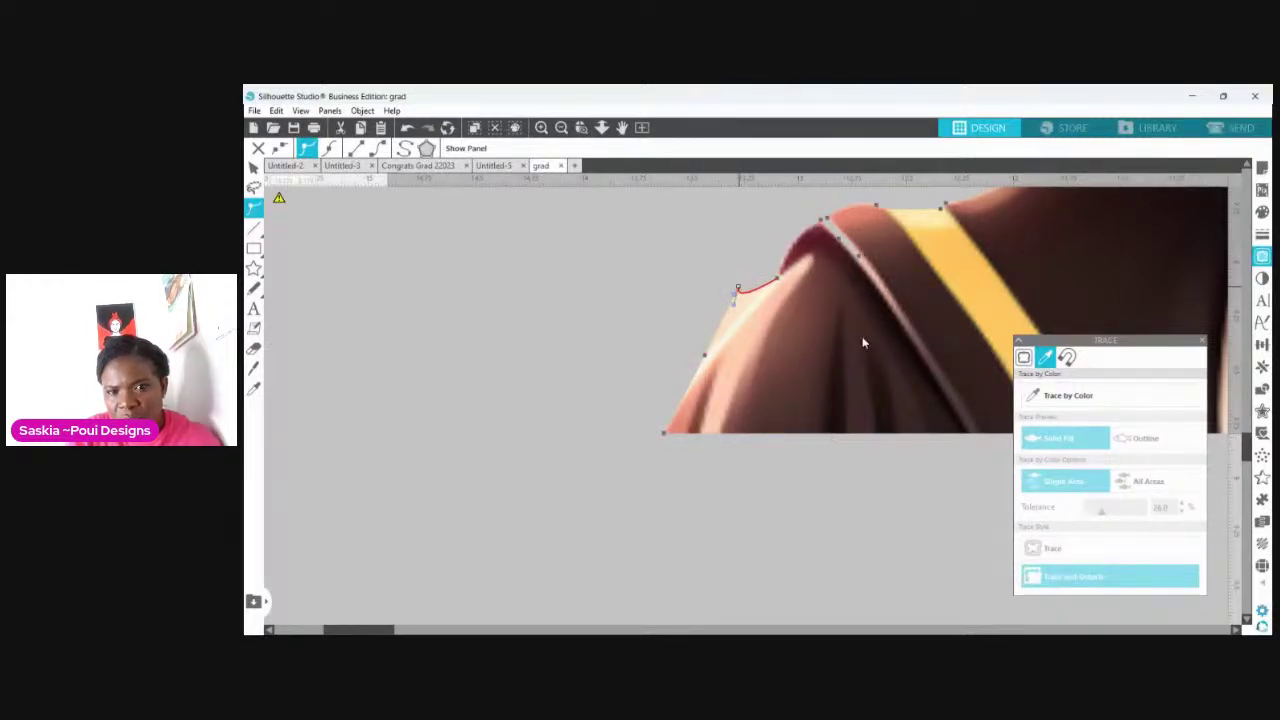
{"action": "key", "text": "Delete"}
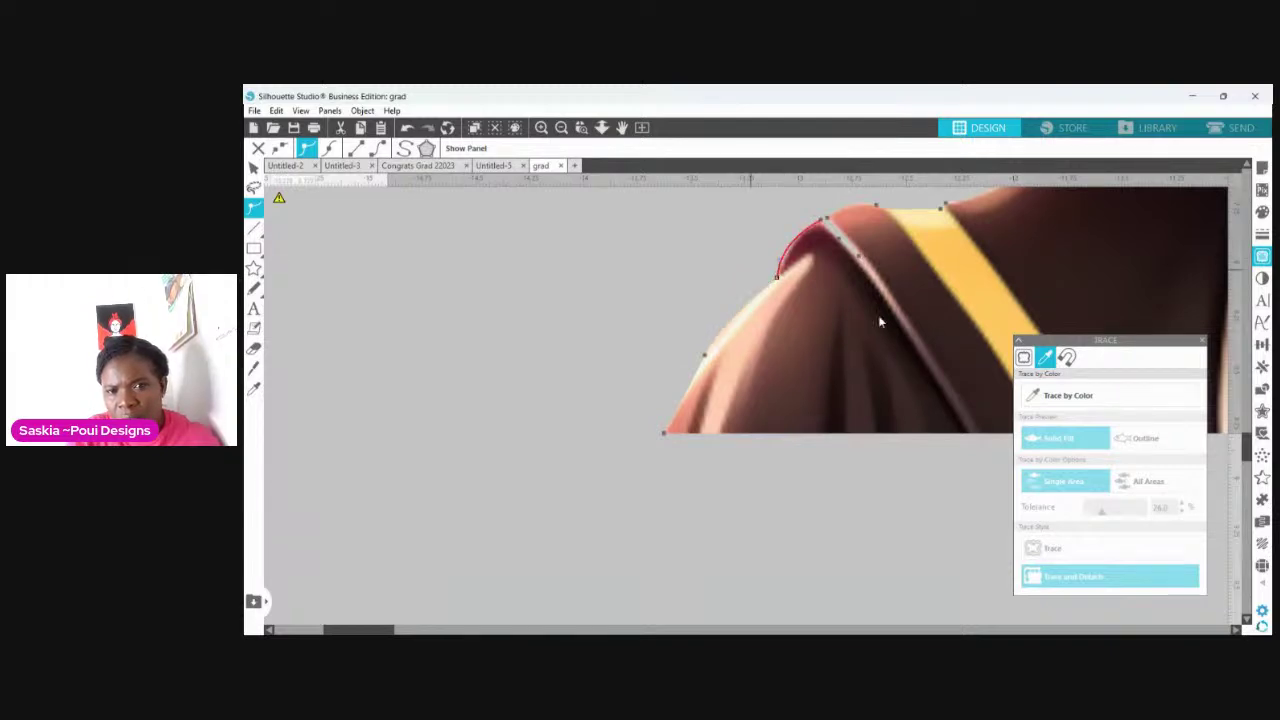
Step: Reopen the image's outline for point editing and move the point beneath the red shoulder trim outward and down along the sleeve
{"action": "left_click", "coordinate": [944, 300]}
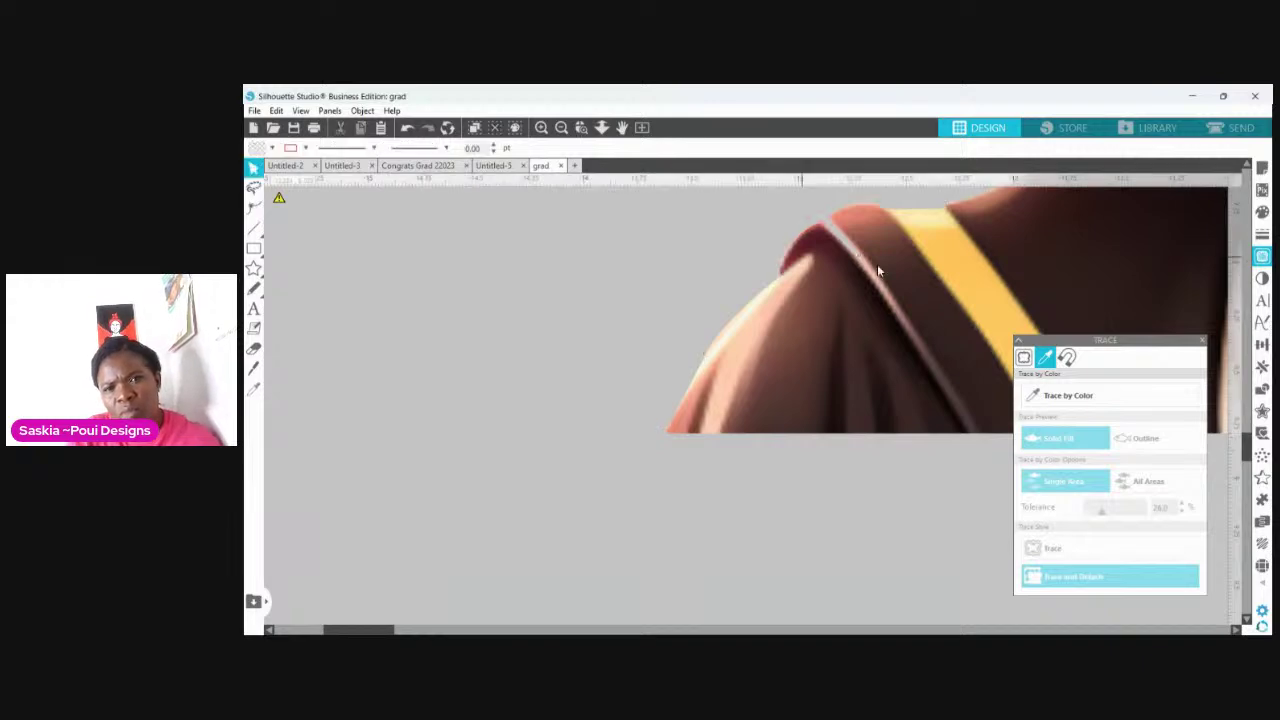
{"action": "left_click", "coordinate": [946, 304]}
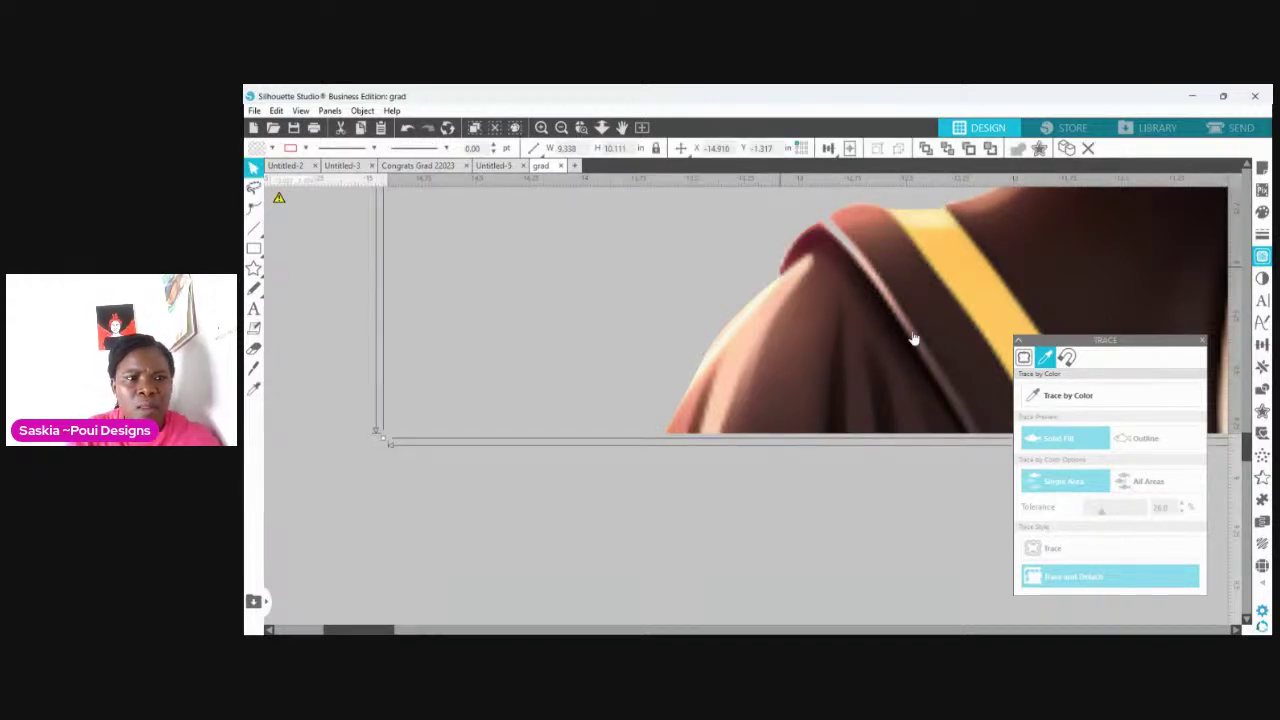
{"action": "left_click", "coordinate": [254, 206]}
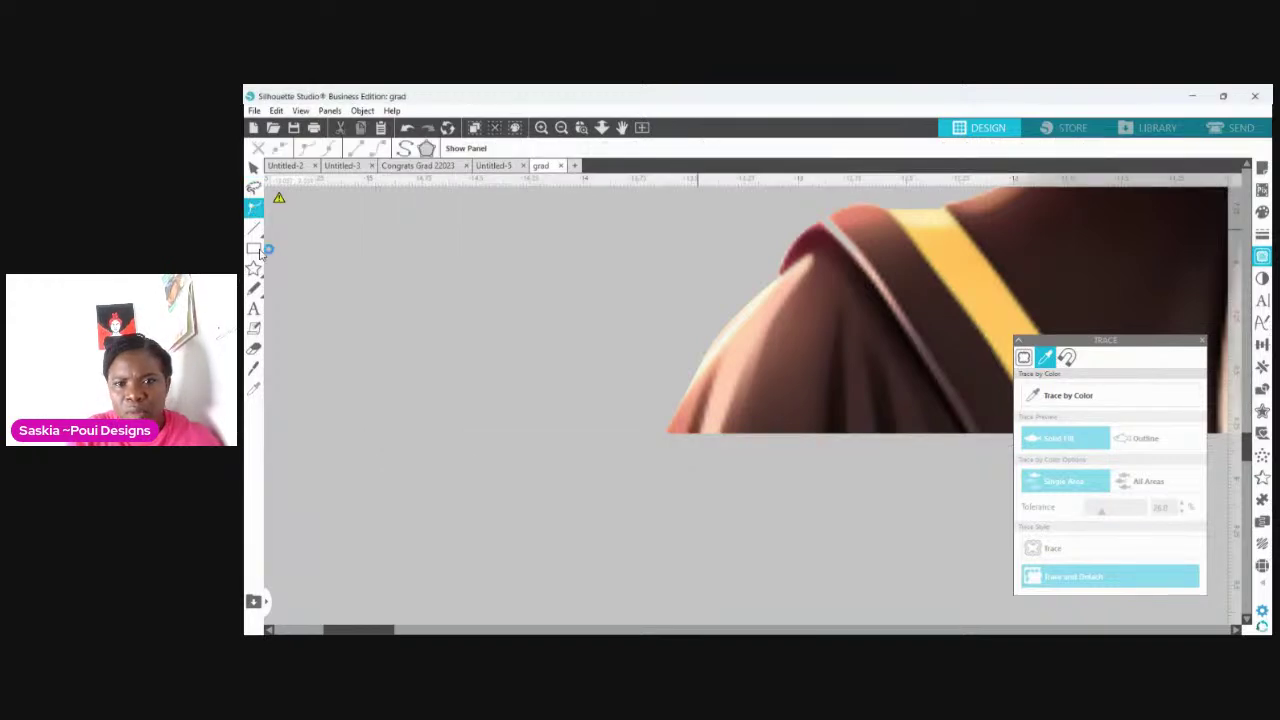
{"action": "left_click", "coordinate": [928, 311]}
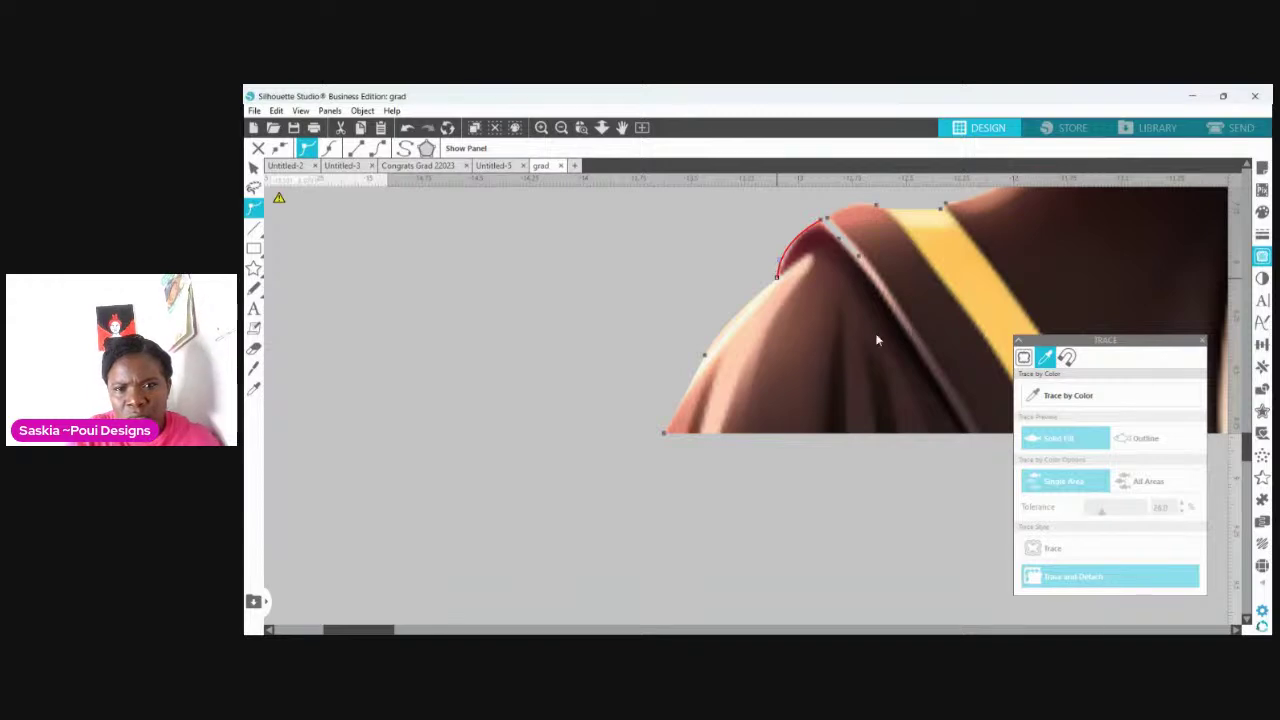
{"action": "left_click", "coordinate": [918, 330]}
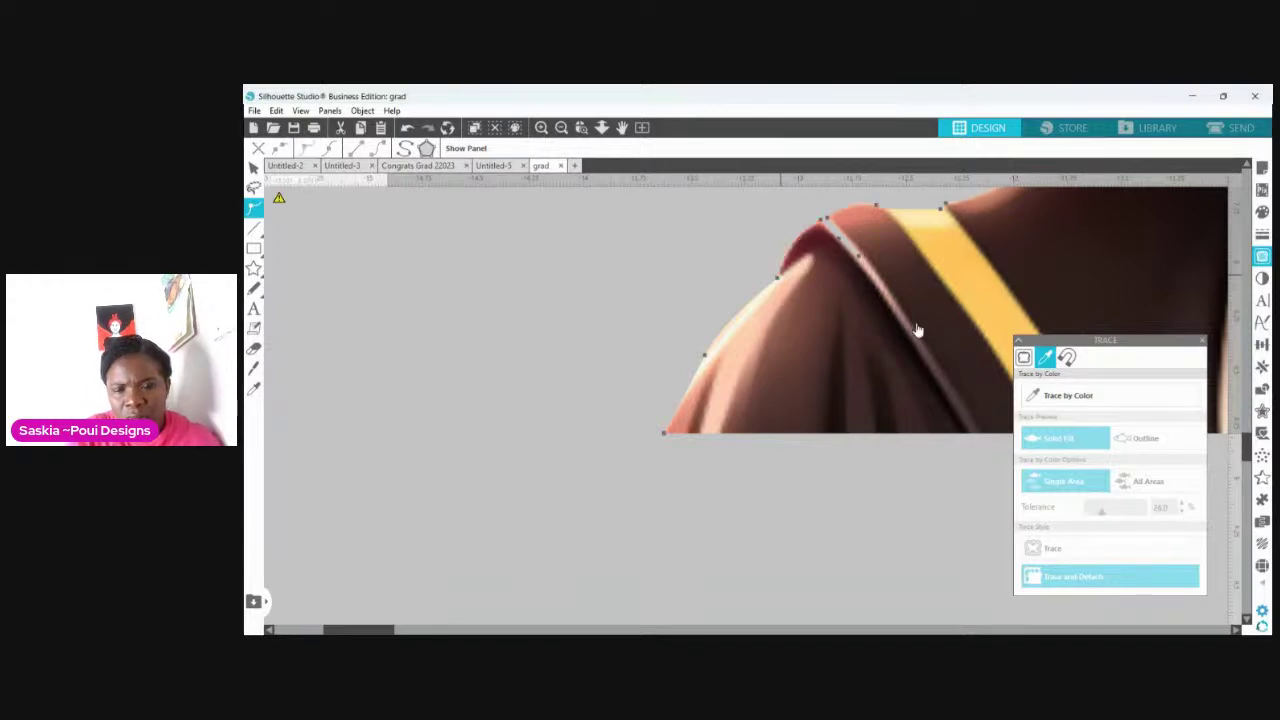
{"action": "left_click", "coordinate": [918, 330]}
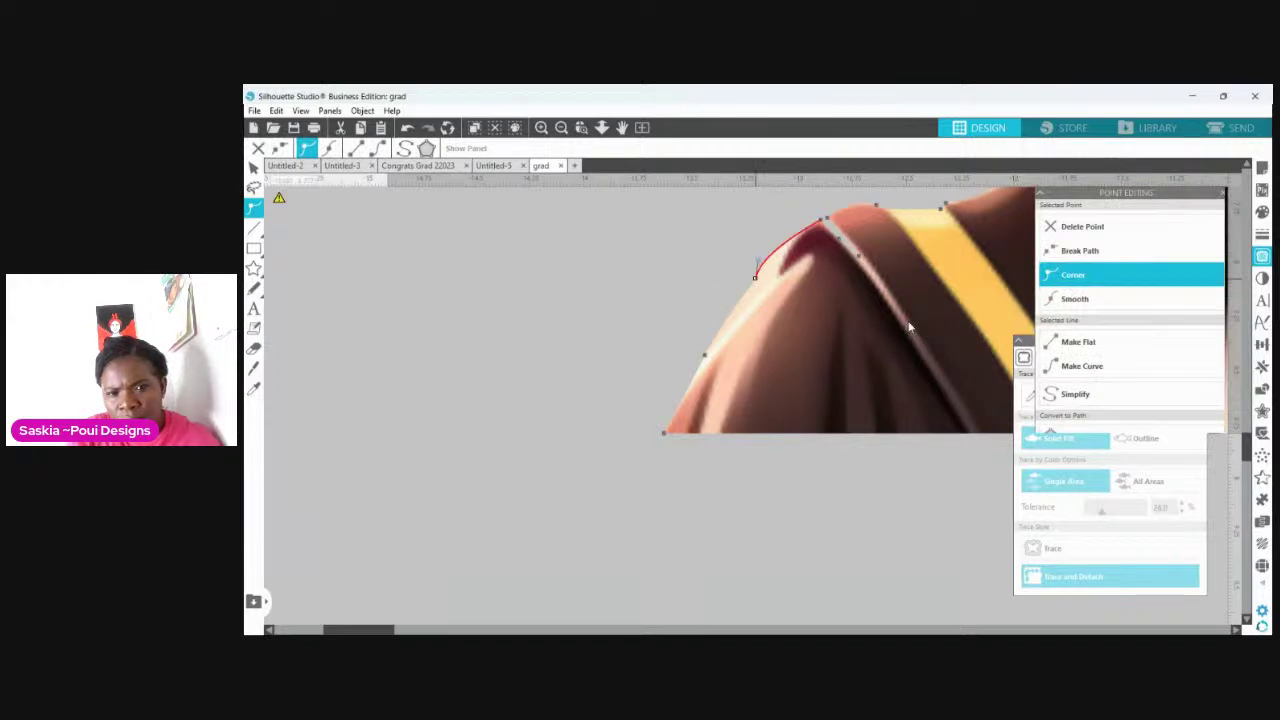
{"action": "left_click_drag", "start_coordinate": [909, 327], "coordinate": [897, 343]}
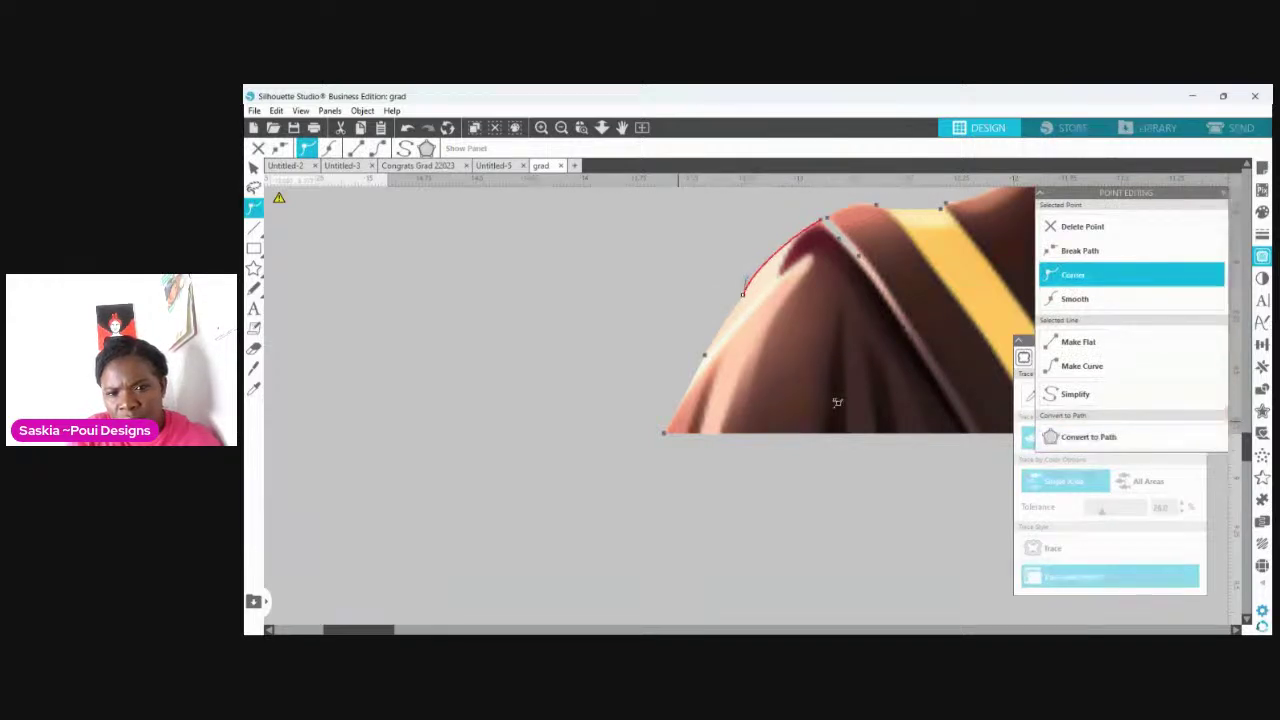
Step: Adjust the curve handle at the left sleeve's bottom corner so the outline follows the fabric edge
{"action": "left_click", "coordinate": [792, 488]}
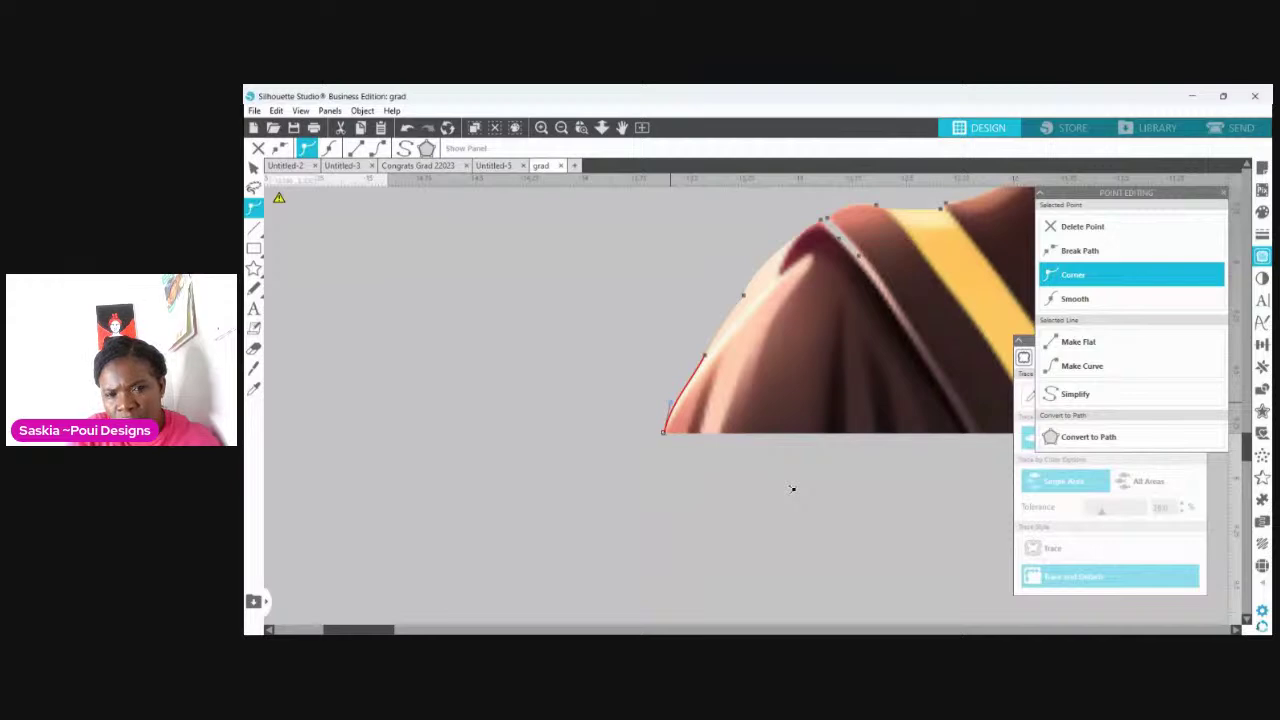
{"action": "left_click_drag", "start_coordinate": [792, 488], "coordinate": [784, 520]}
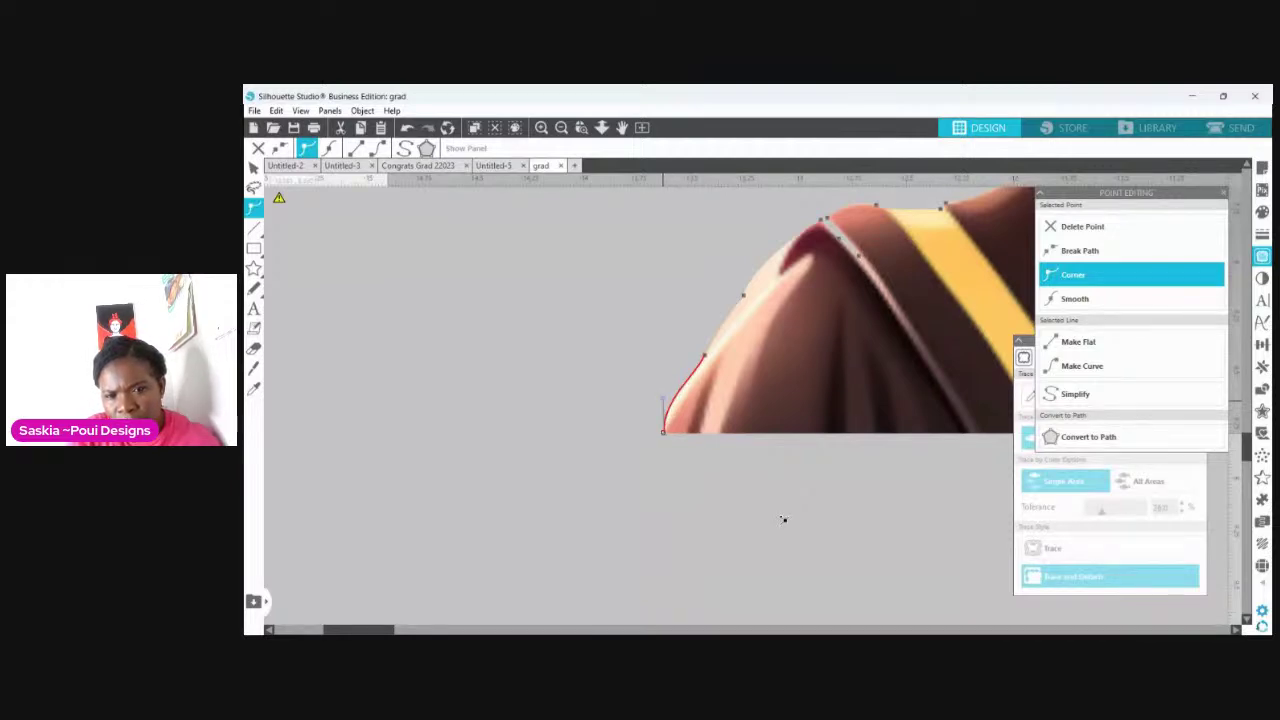
{"action": "left_click_drag", "start_coordinate": [783, 519], "coordinate": [766, 523]}
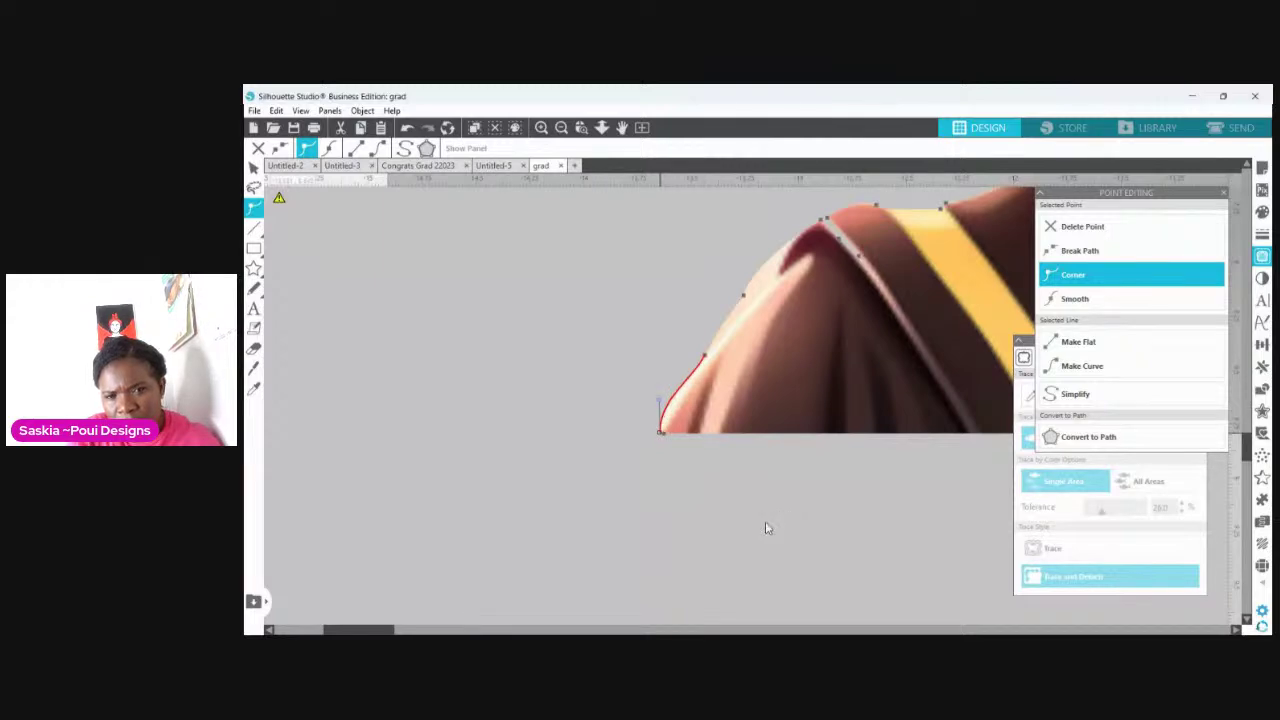
{"action": "mouse_move", "coordinate": [765, 521]}
{"action": "left_mouse_down"}
{"action": "mouse_move", "coordinate": [769, 480]}
{"action": "mouse_move", "coordinate": [783, 477]}
{"action": "left_mouse_up"}
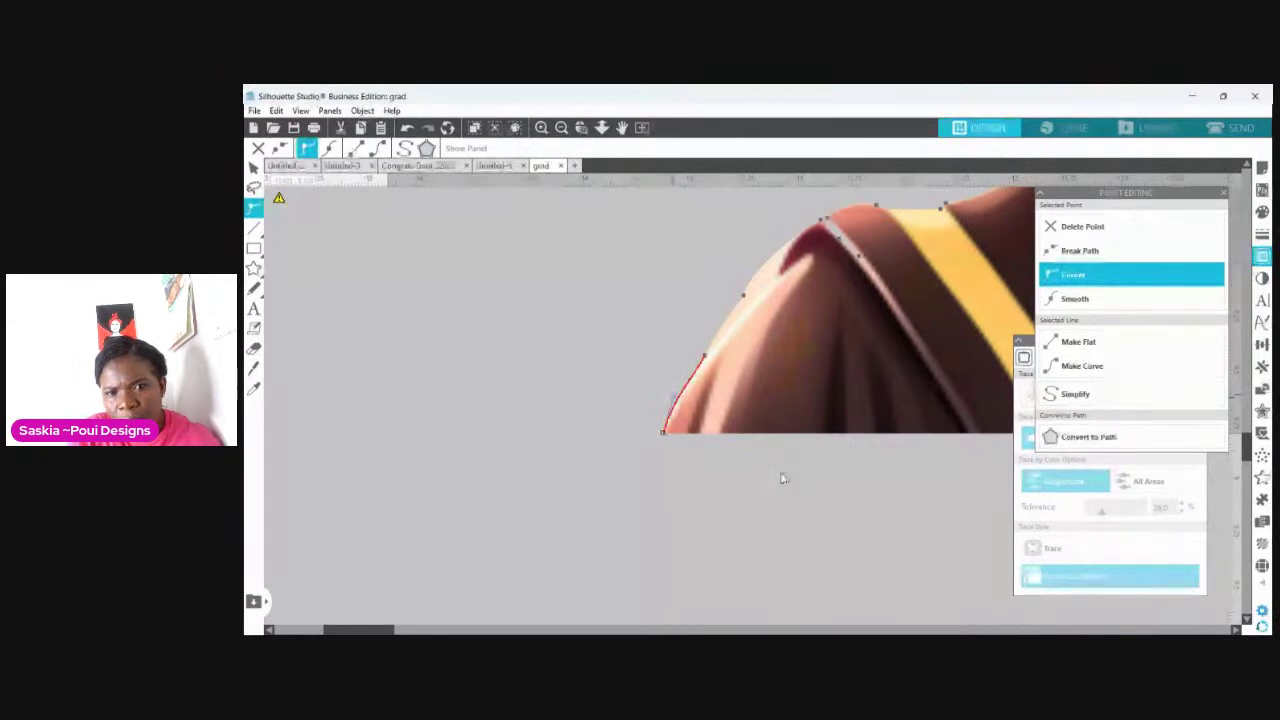
Step: Reshape the sleeve outline beside the red trim with smooth points, and delete the edit points inside the pale trim's narrow gap
{"action": "left_click", "coordinate": [824, 219]}
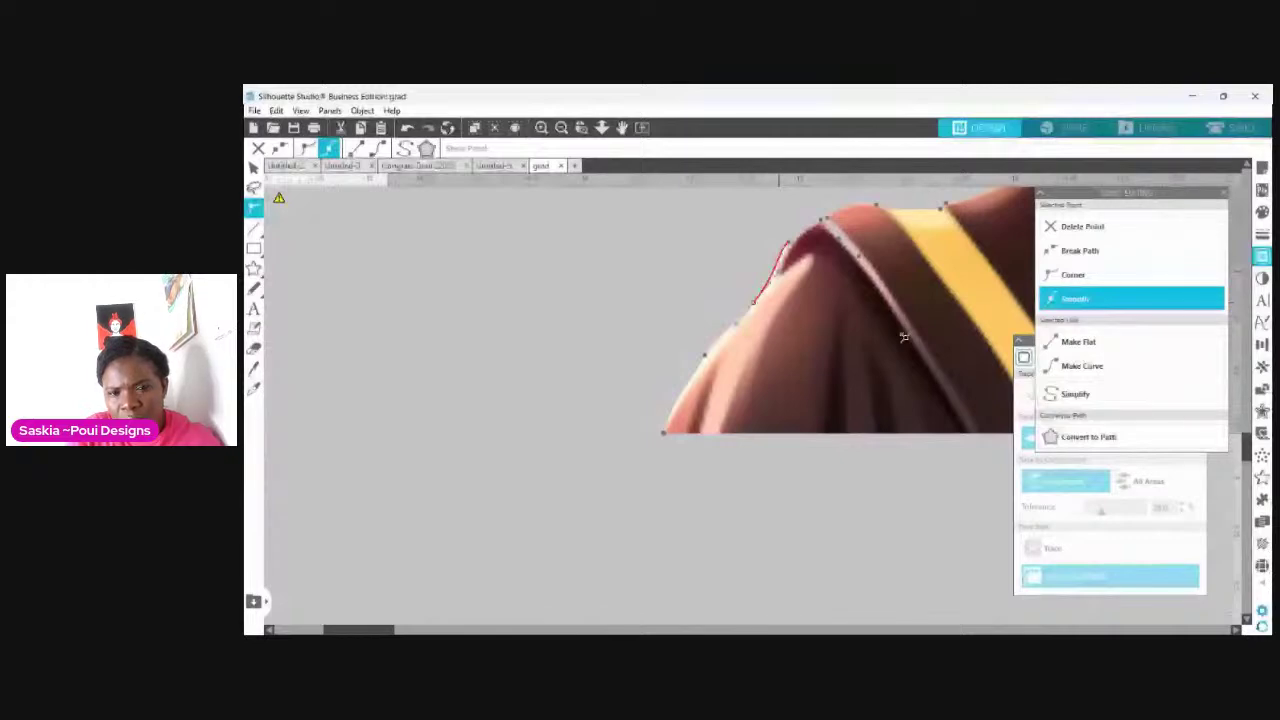
{"action": "double_click", "coordinate": [831, 405]}
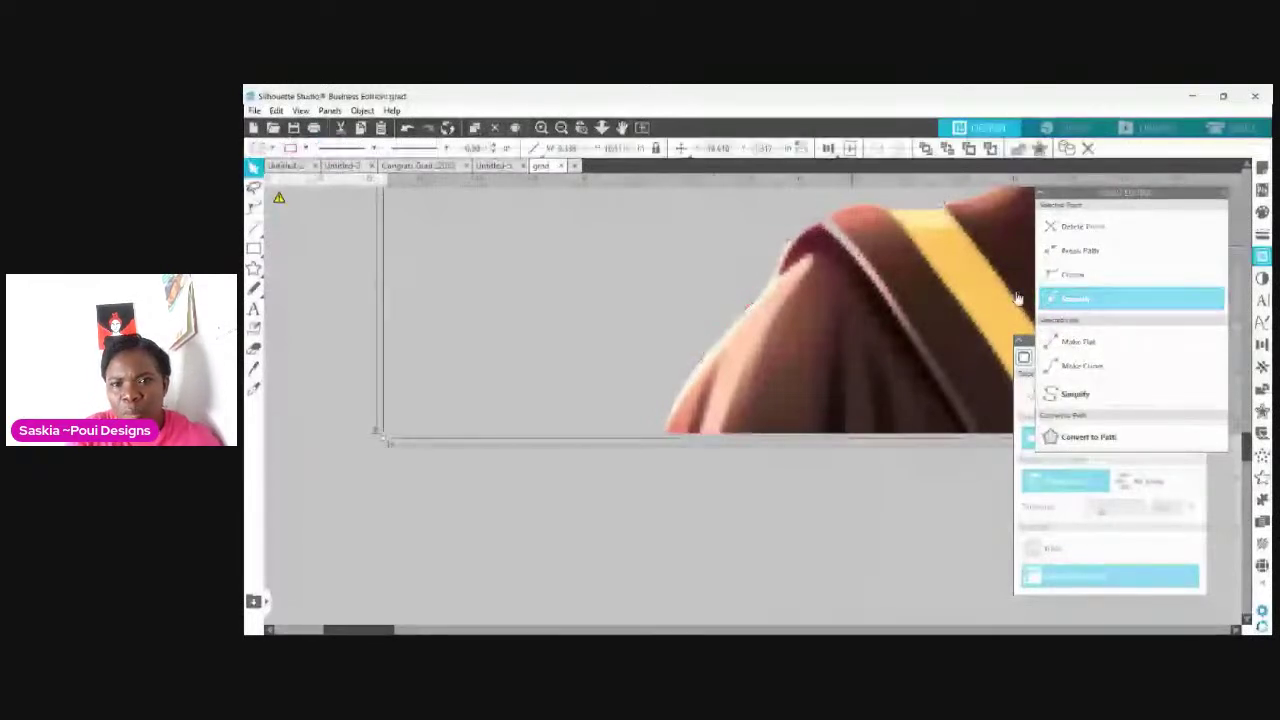
{"action": "double_click", "coordinate": [1018, 298]}
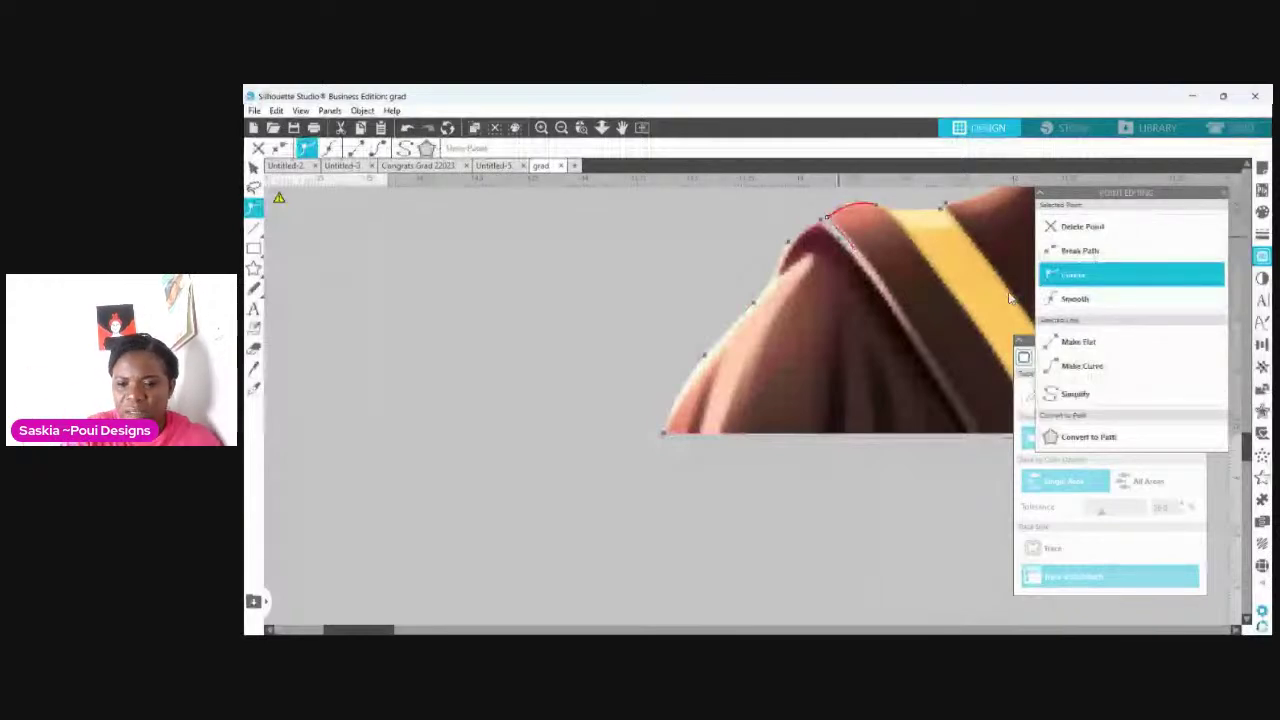
{"action": "left_click", "coordinate": [980, 253]}
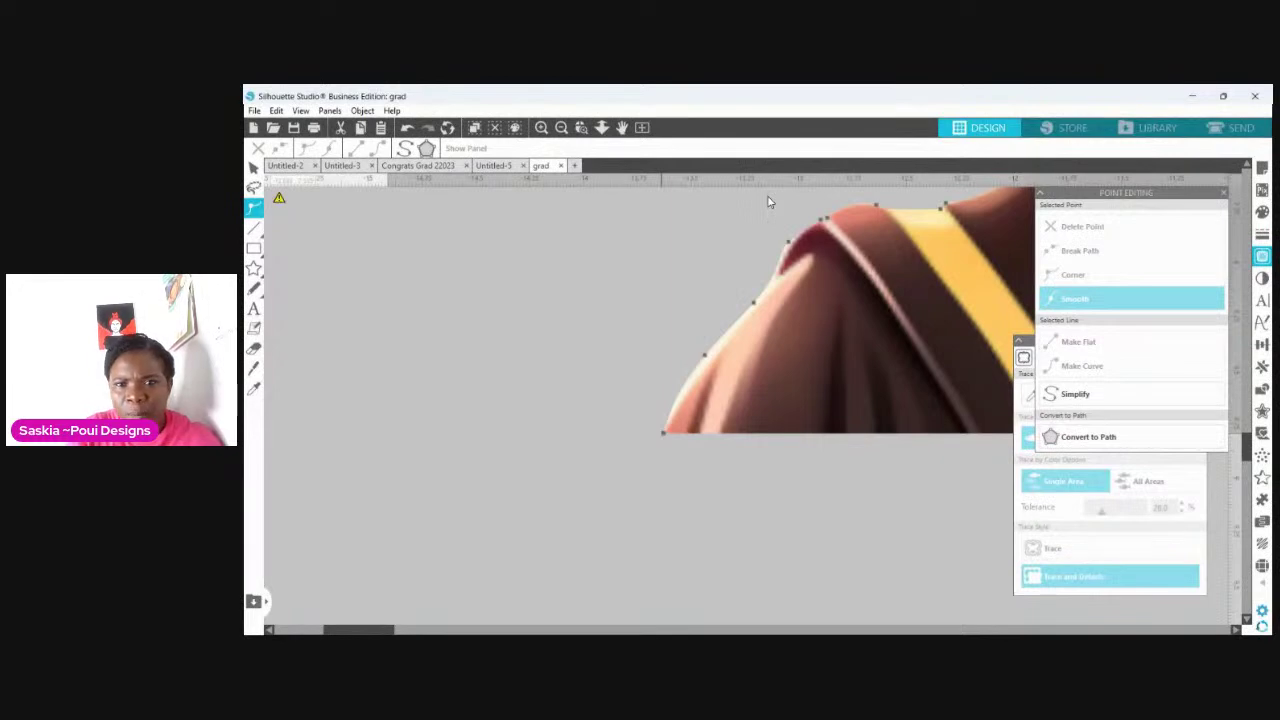
Step: Flatten the outline across the top of the pale shoulder trim, and move the smooth point on the red trim's outer edge inward
{"action": "left_click", "coordinate": [581, 127]}
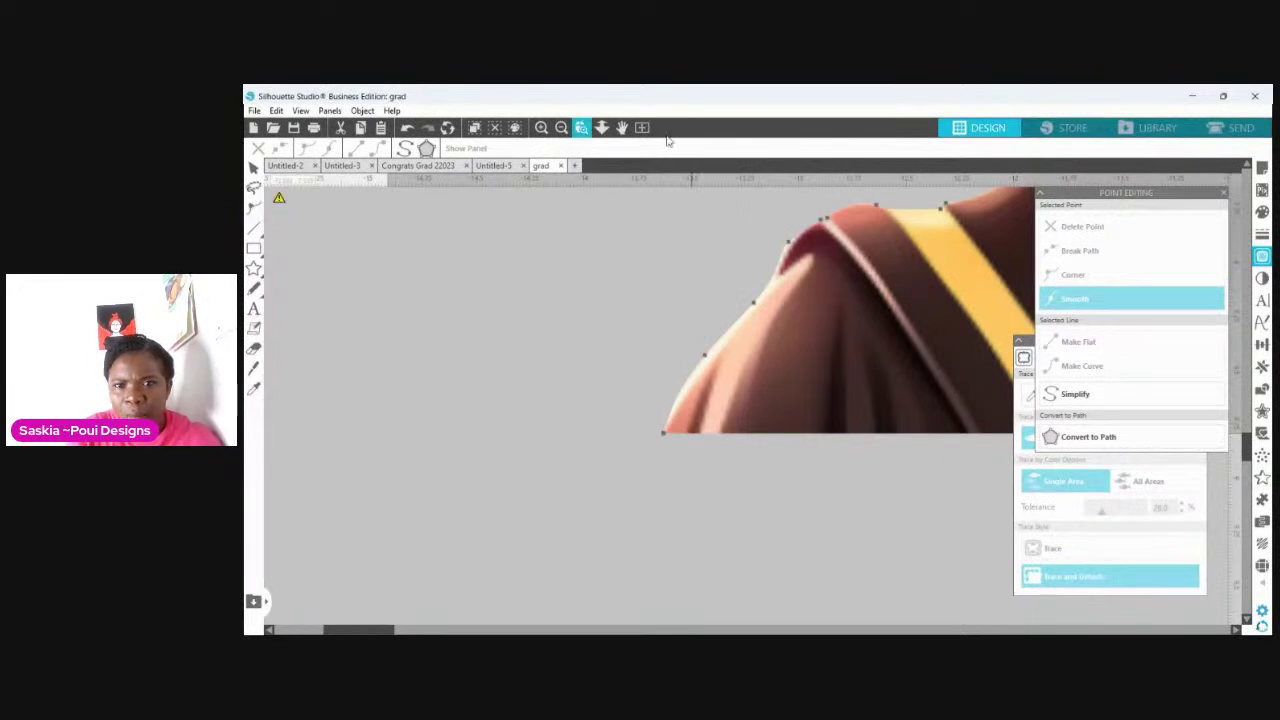
{"action": "left_click", "coordinate": [972, 252]}
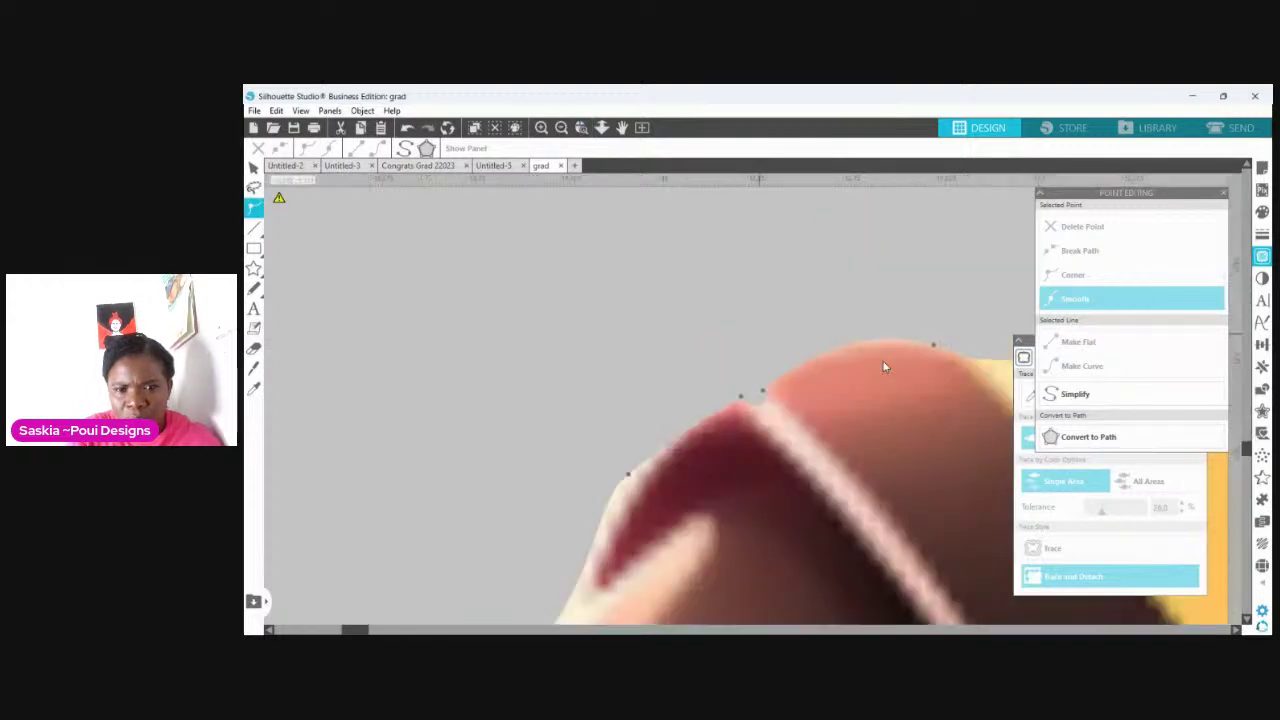
{"action": "left_click", "coordinate": [884, 367]}
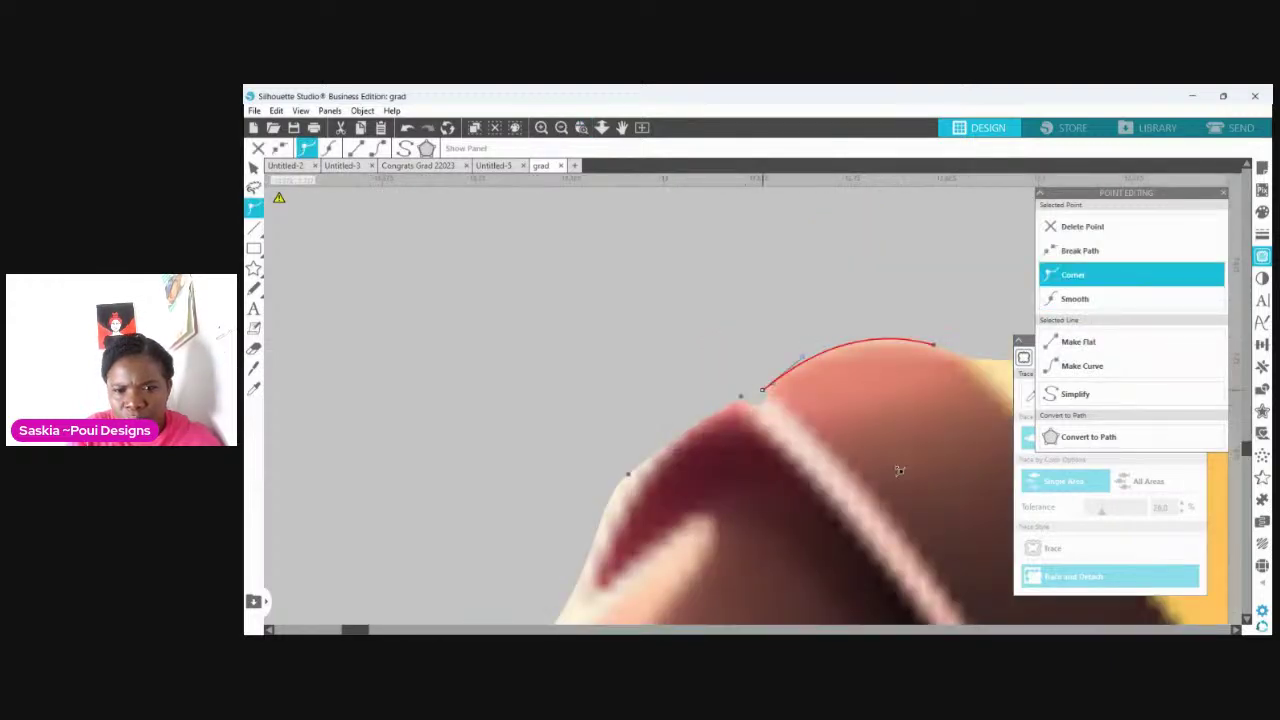
{"action": "key", "text": "Left"}
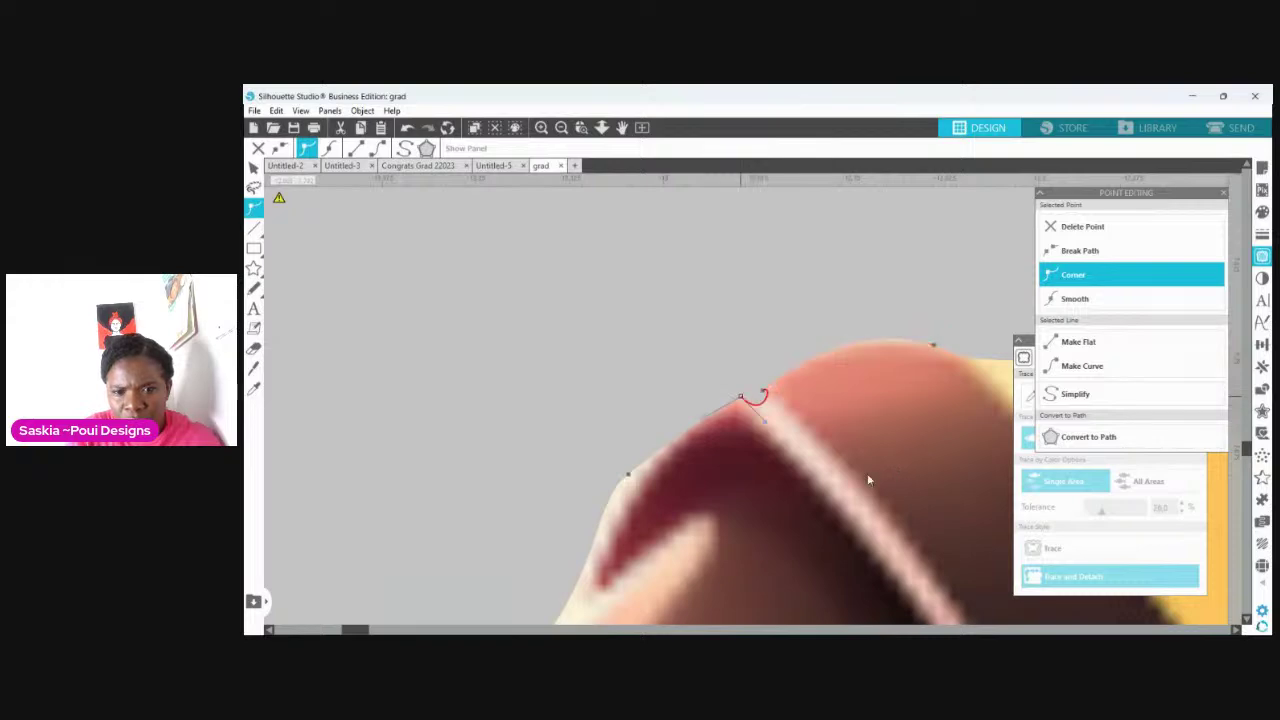
{"action": "key", "text": "Left"}
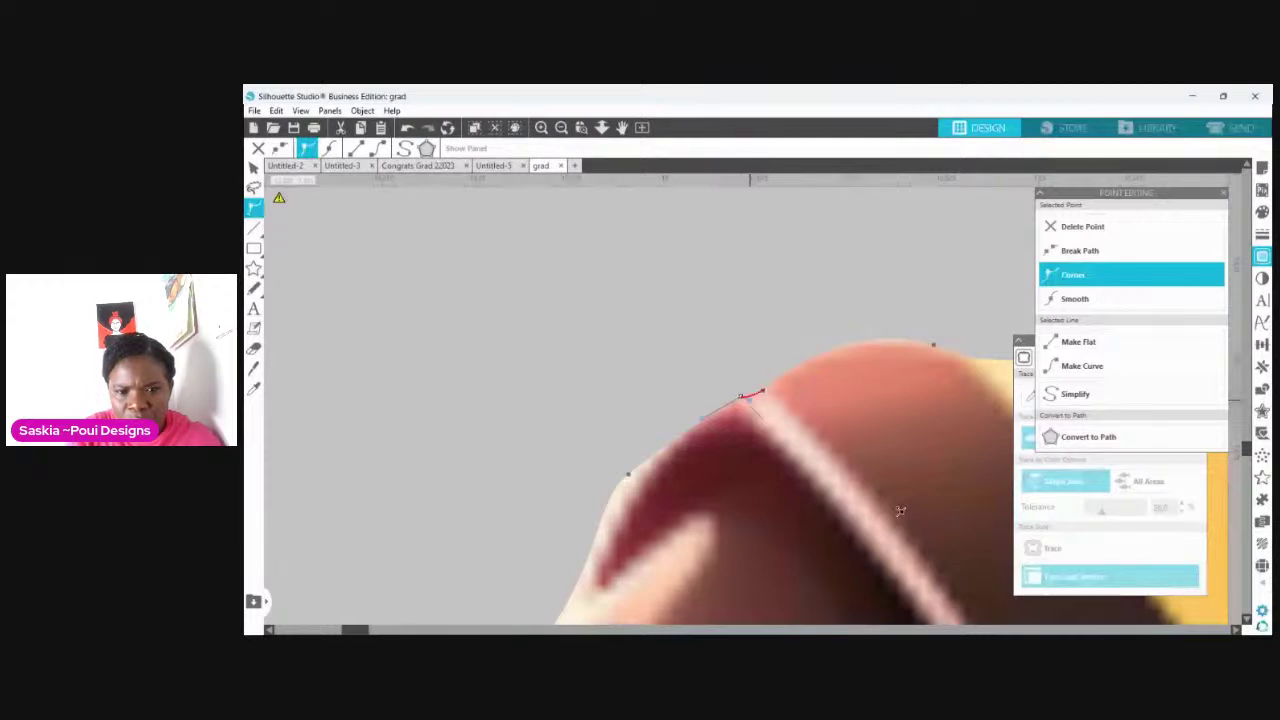
{"action": "key", "text": "Left"}
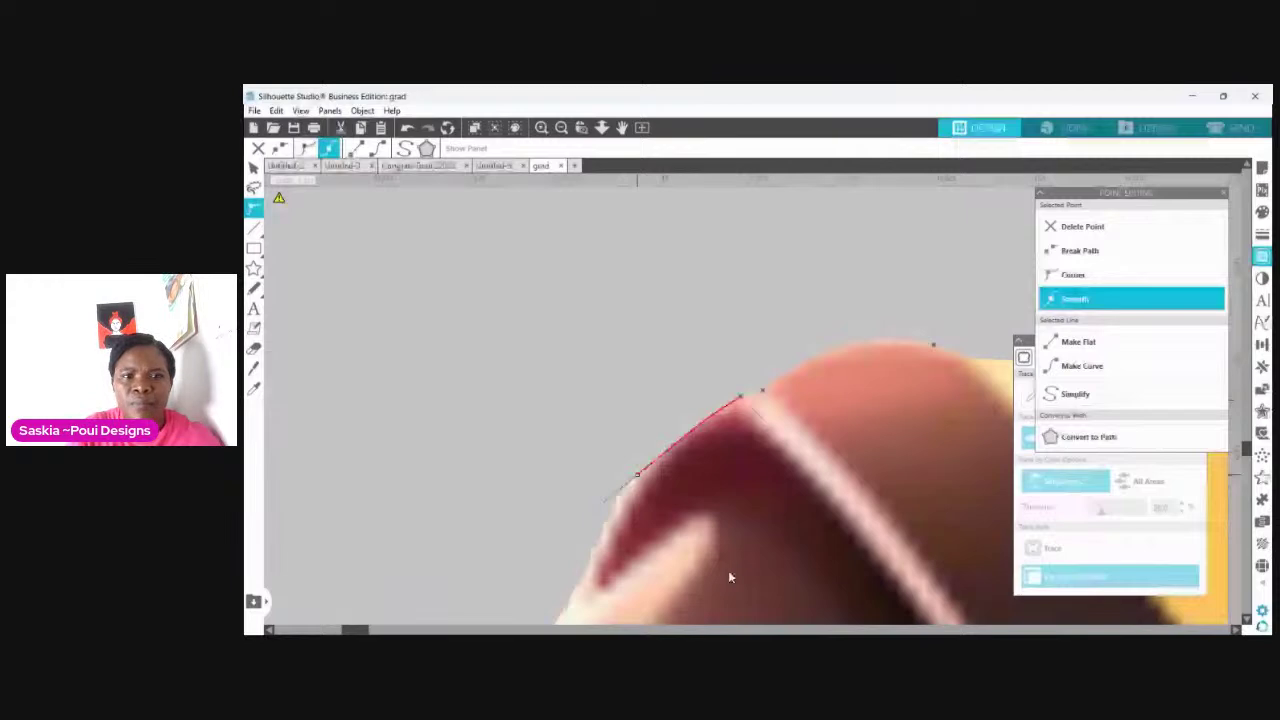
Step: Finish point editing and delete the tiny stray fragment above and to the right of the graduation cap
{"action": "left_click", "coordinate": [561, 127]}
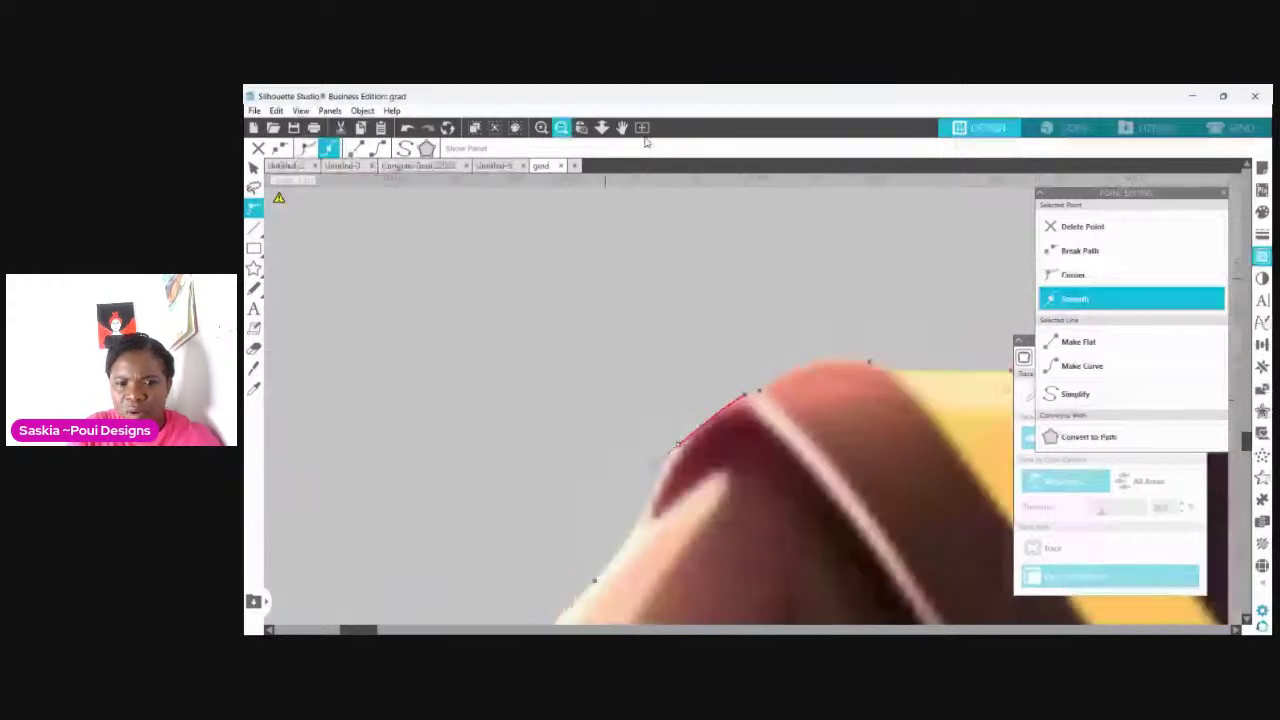
{"action": "left_click", "coordinate": [561, 127]}
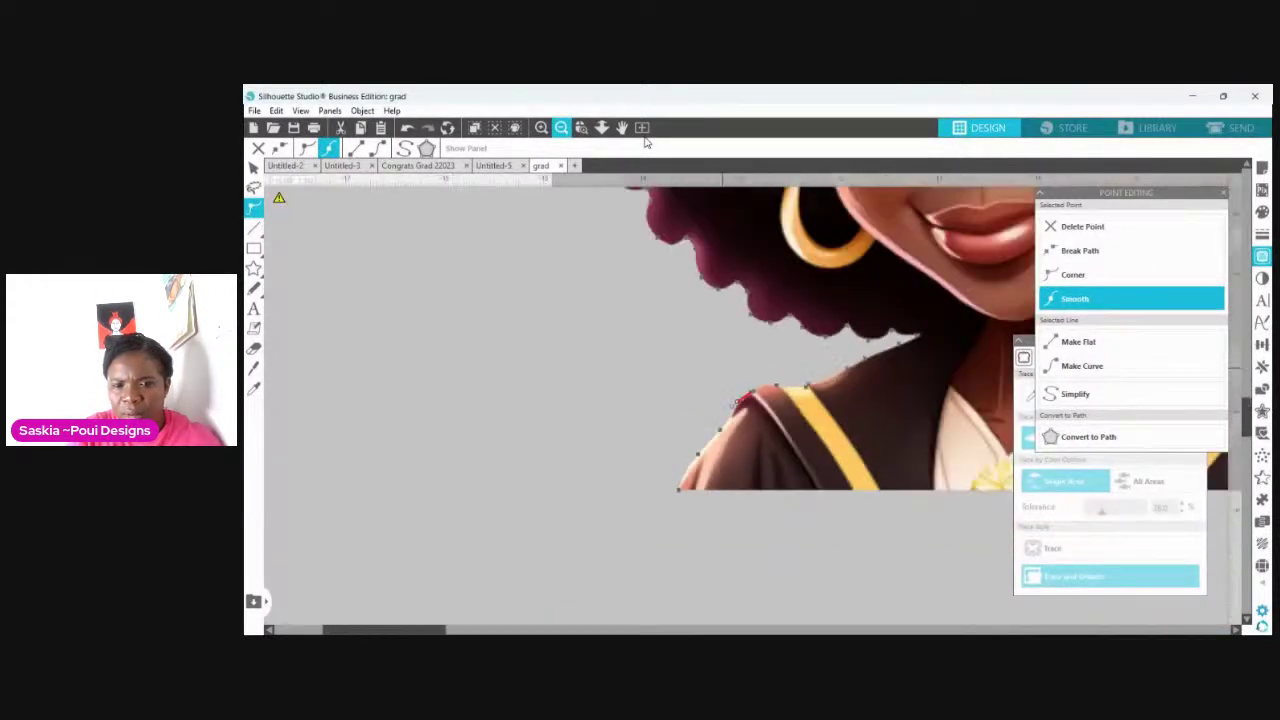
{"action": "key", "text": "ctrl+minus"}
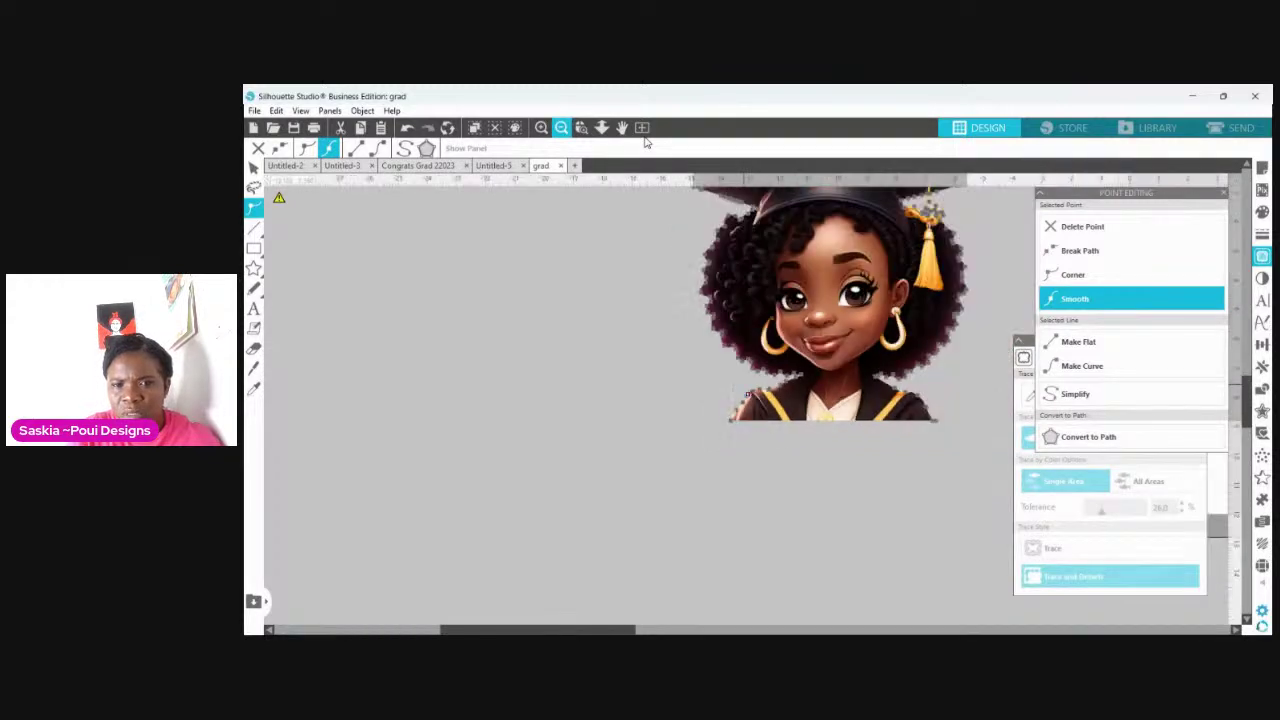
{"action": "left_click", "coordinate": [909, 320]}
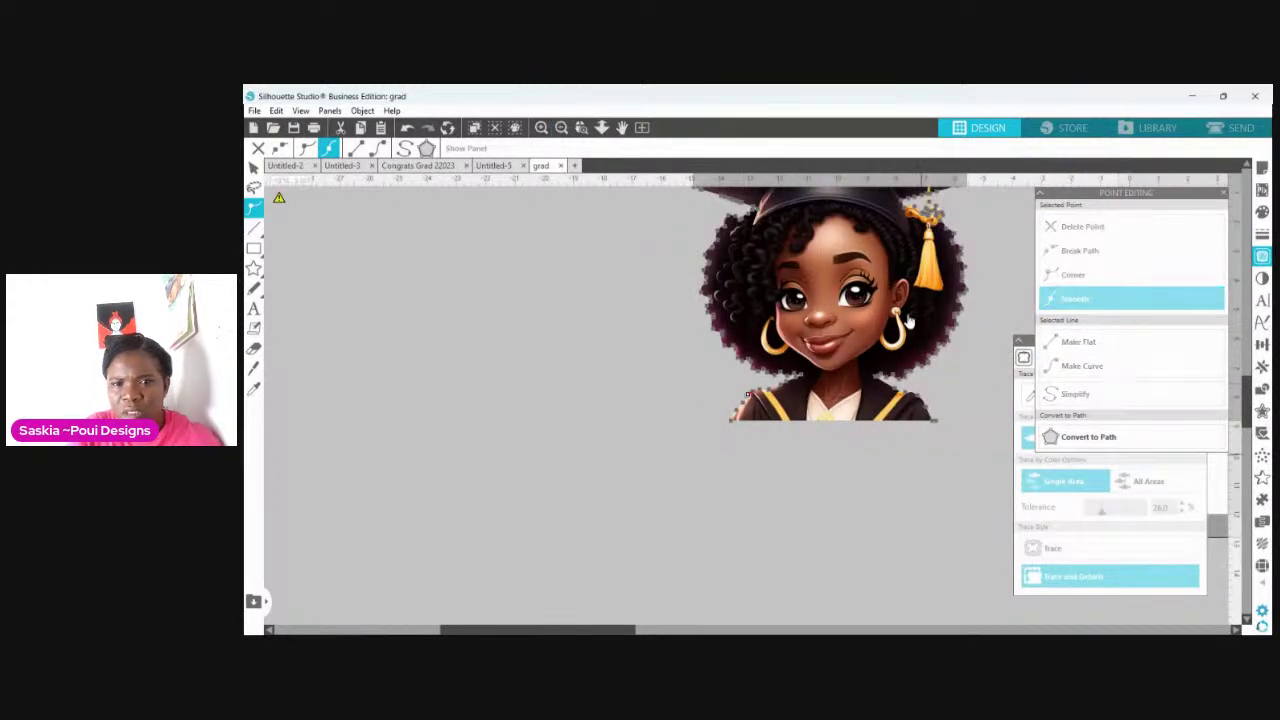
{"action": "left_click_drag", "start_coordinate": [909, 320], "coordinate": [645, 448]}
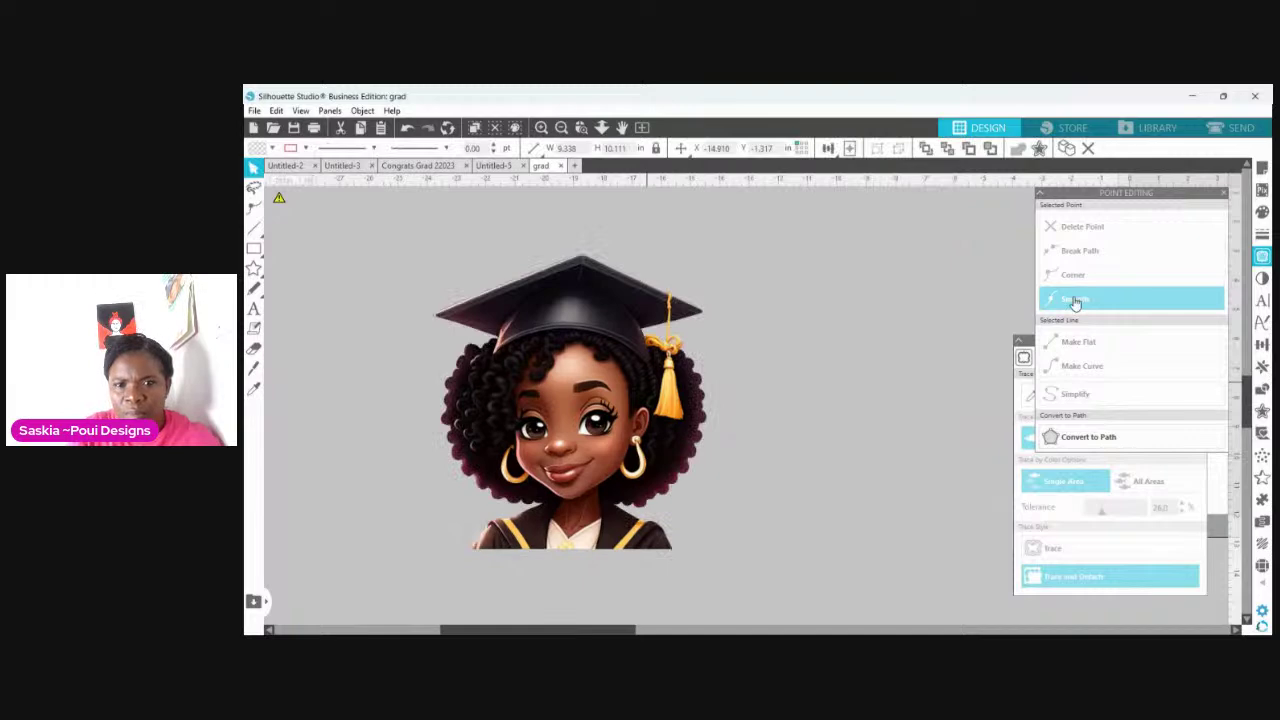
{"action": "left_click", "coordinate": [790, 236]}
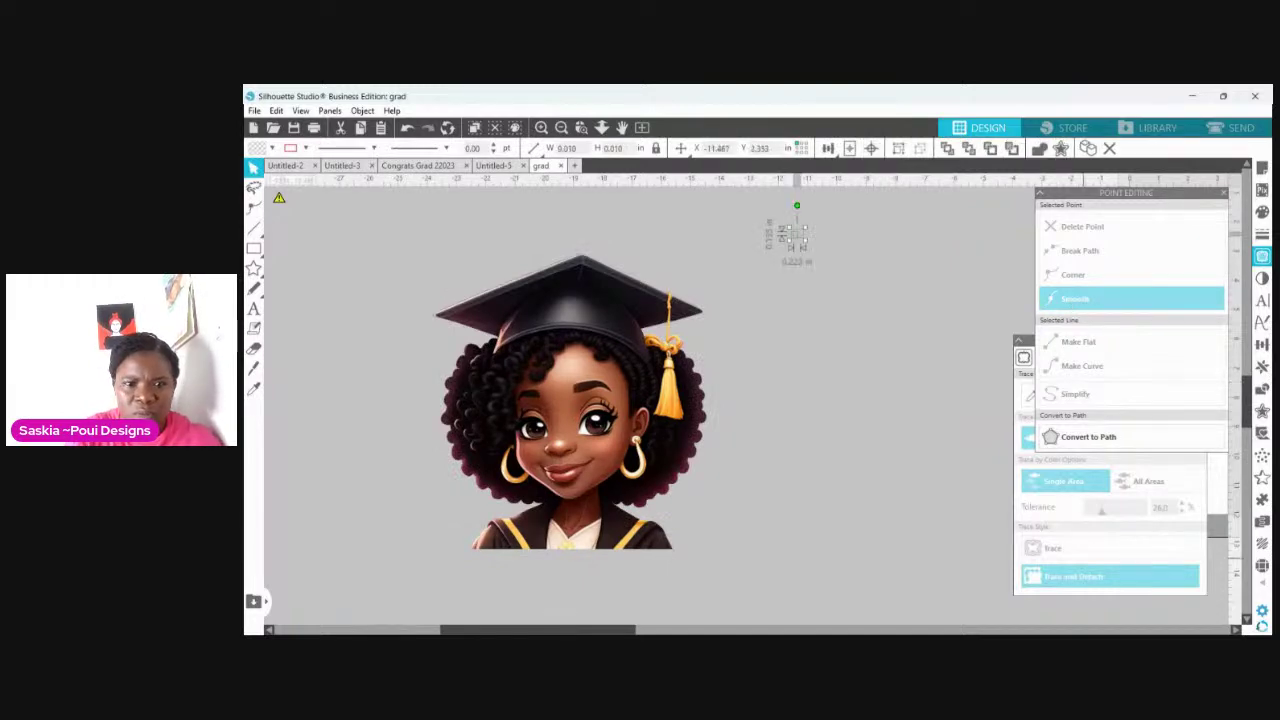
{"action": "key", "text": "Delete"}
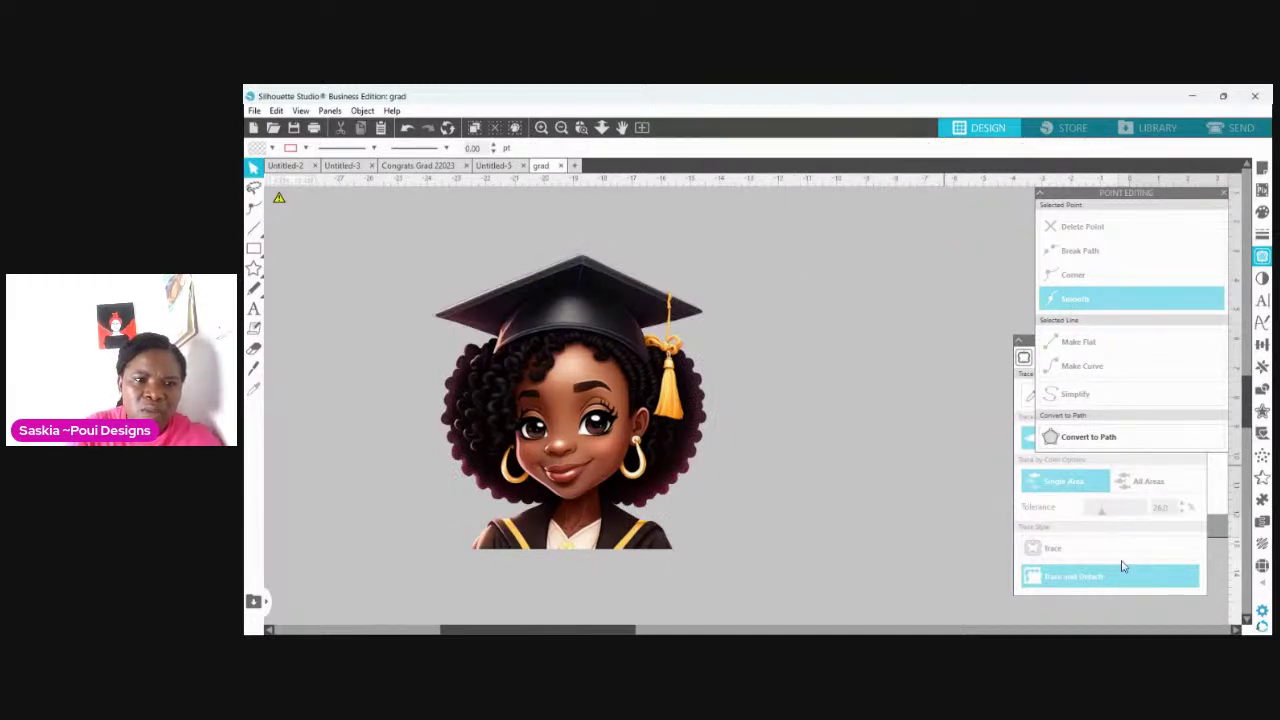
Step: Start point editing on the graduation cap and reposition the edit point at the notch in its sloping edge, just before the tassel
{"action": "left_click_drag", "start_coordinate": [642, 288], "coordinate": [692, 340]}
{"action": "left_click", "coordinate": [437, 195]}
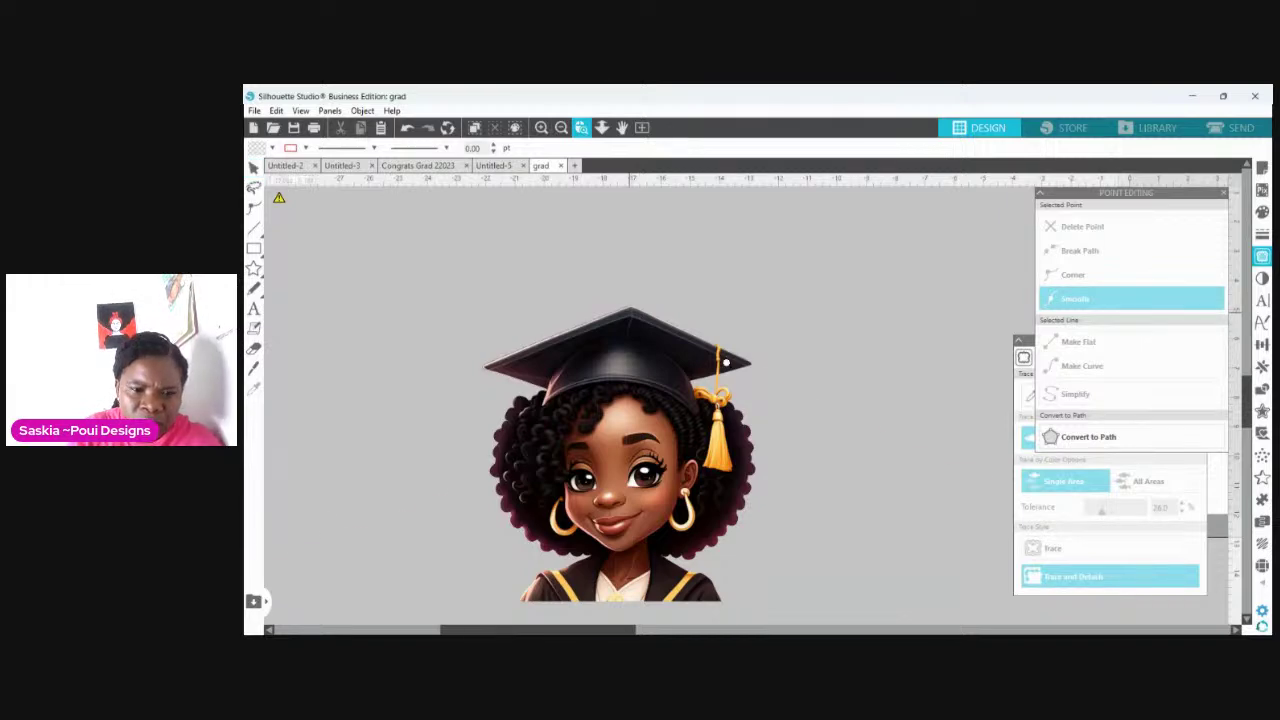
{"action": "left_click", "coordinate": [727, 366]}
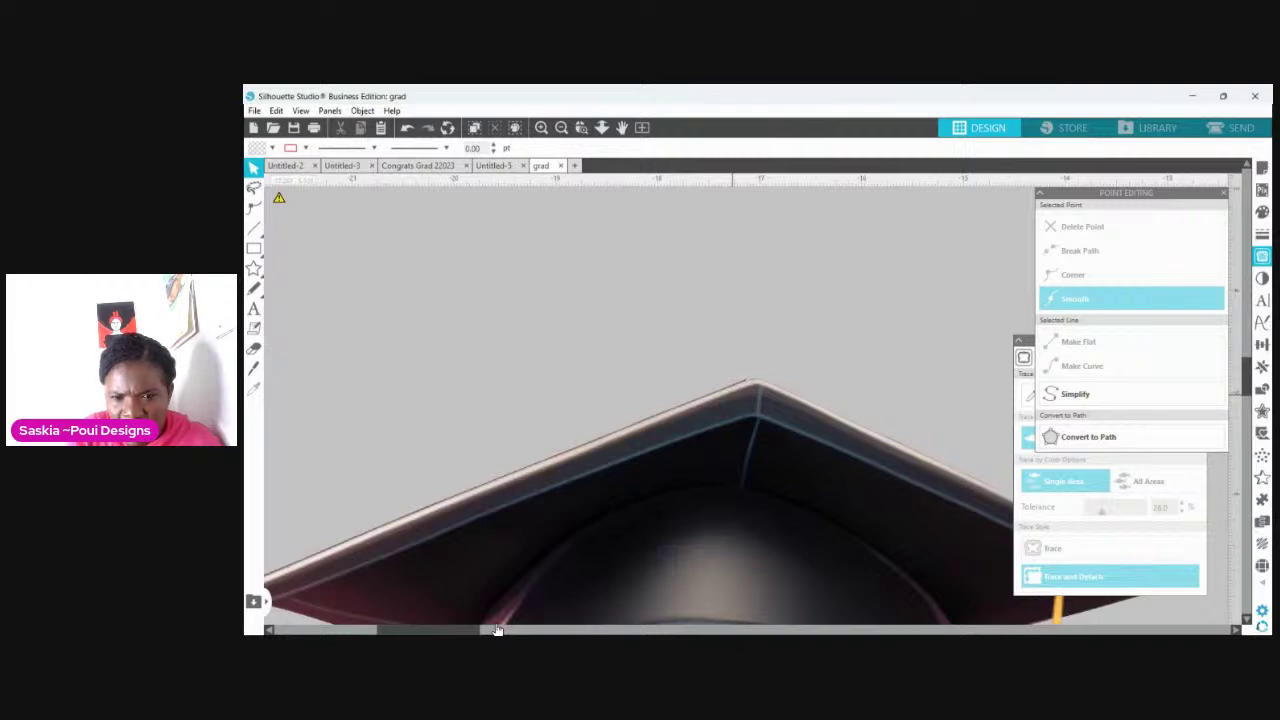
{"action": "left_click_drag", "start_coordinate": [497, 629], "coordinate": [524, 629]}
{"action": "left_click_drag", "start_coordinate": [962, 590], "coordinate": [925, 526]}
{"action": "left_click", "coordinate": [581, 128]}
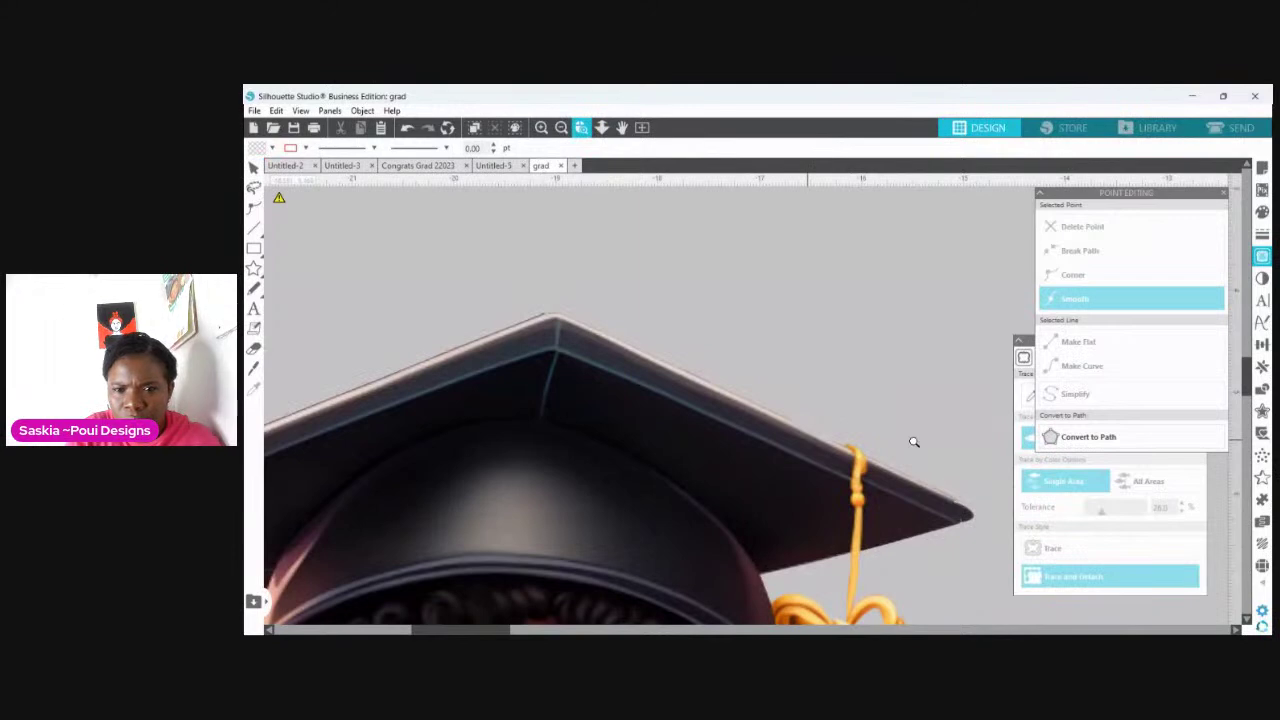
{"action": "left_click_drag", "start_coordinate": [914, 442], "coordinate": [951, 528]}
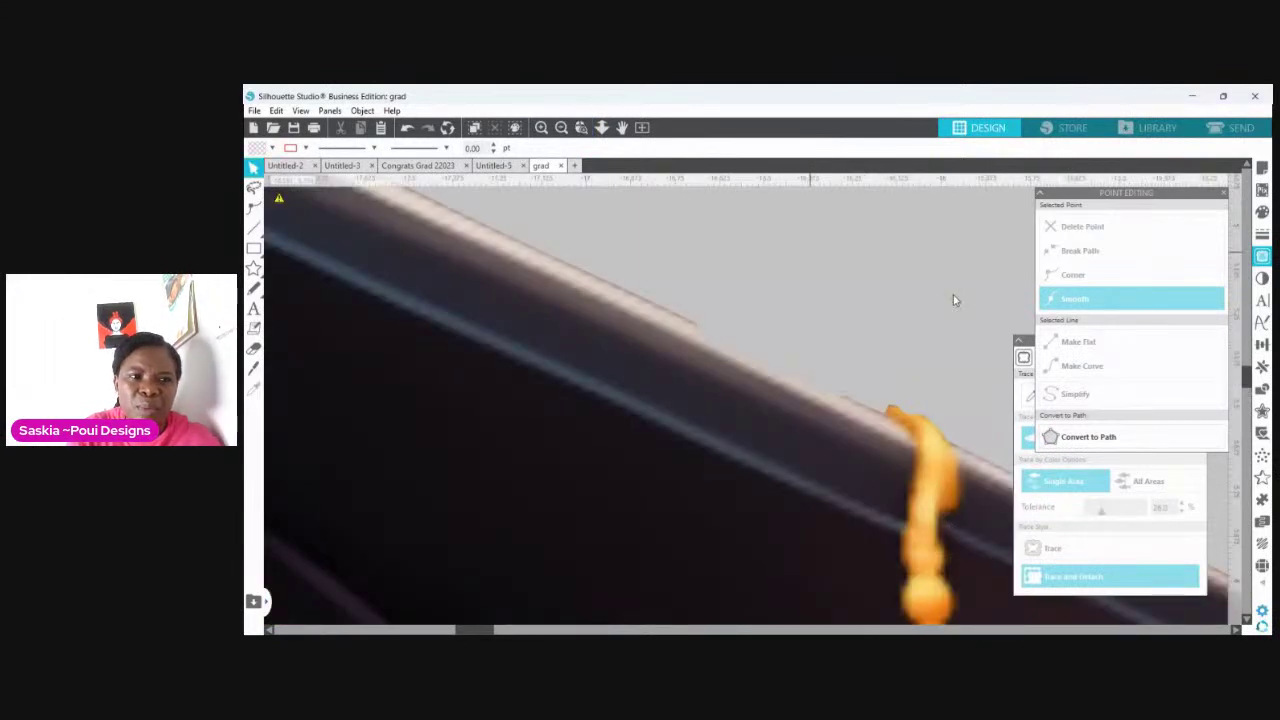
{"action": "left_click", "coordinate": [253, 207]}
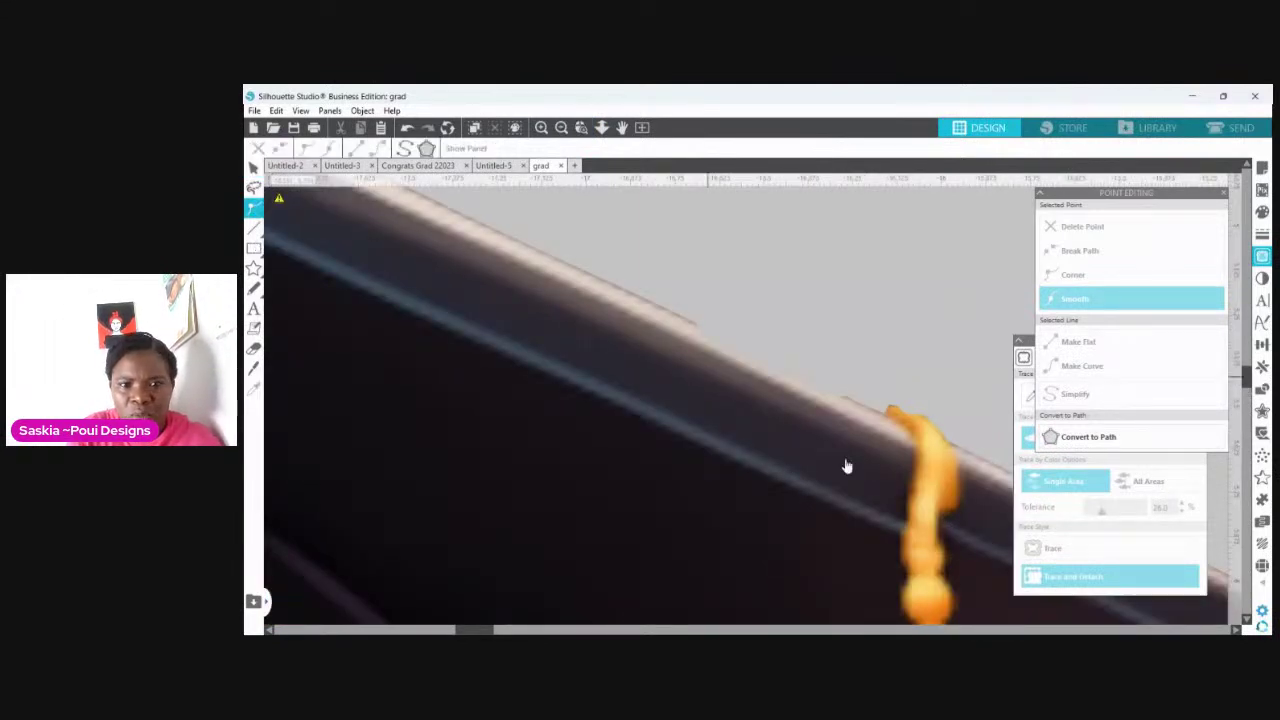
{"action": "left_click", "coordinate": [726, 359]}
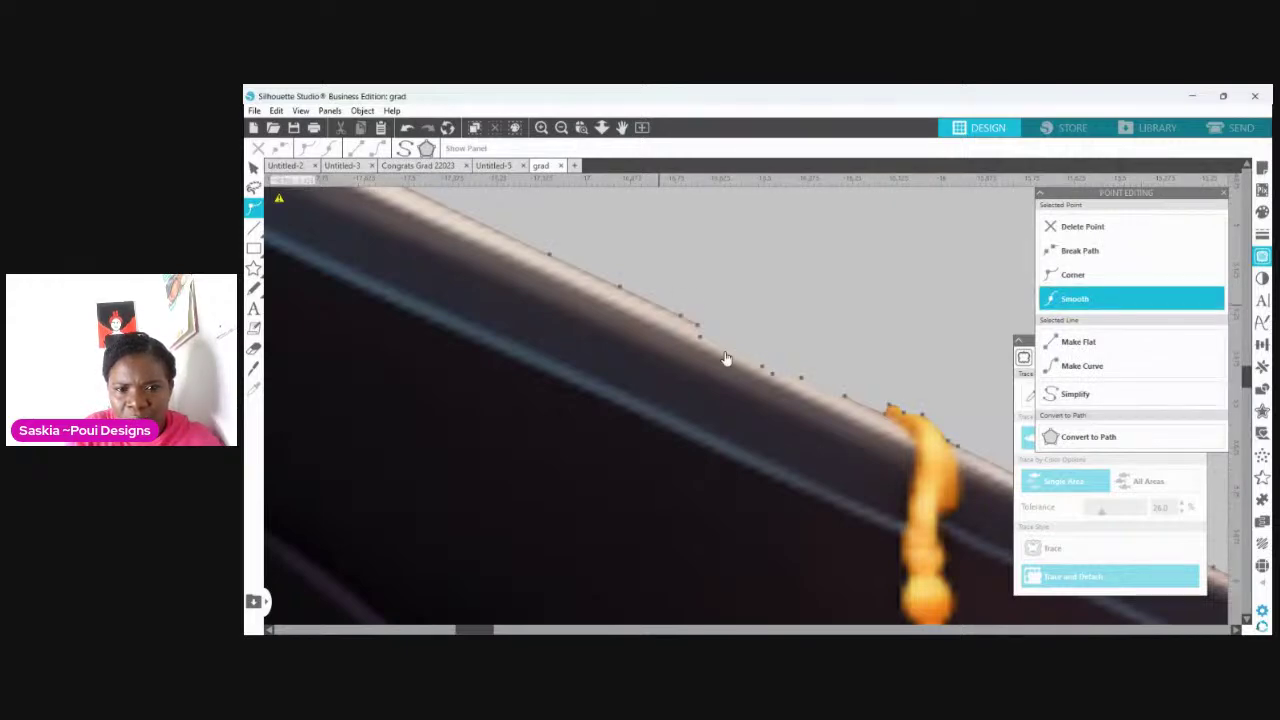
{"action": "left_click", "coordinate": [726, 359]}
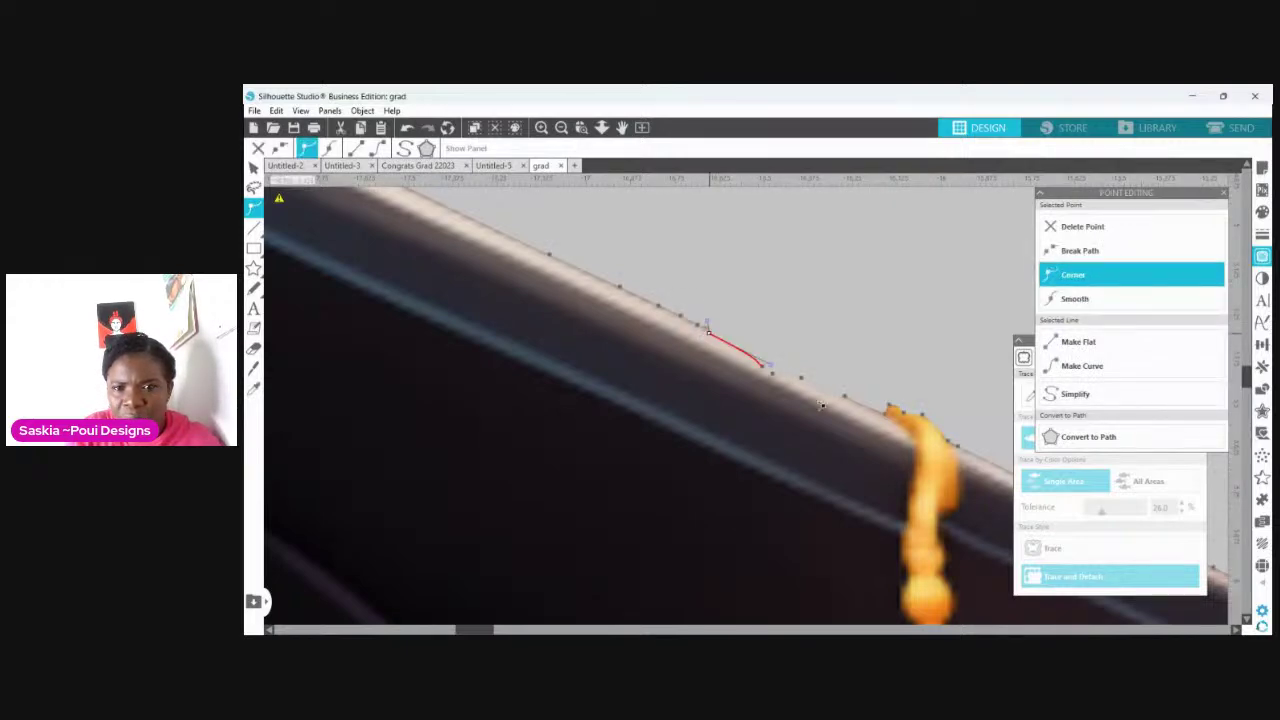
Step: Delete the extra edit points between the notch and the tassel, and slide the smooth point down along the cap's edge
{"action": "left_click", "coordinate": [781, 371]}
{"action": "left_click", "coordinate": [822, 388]}
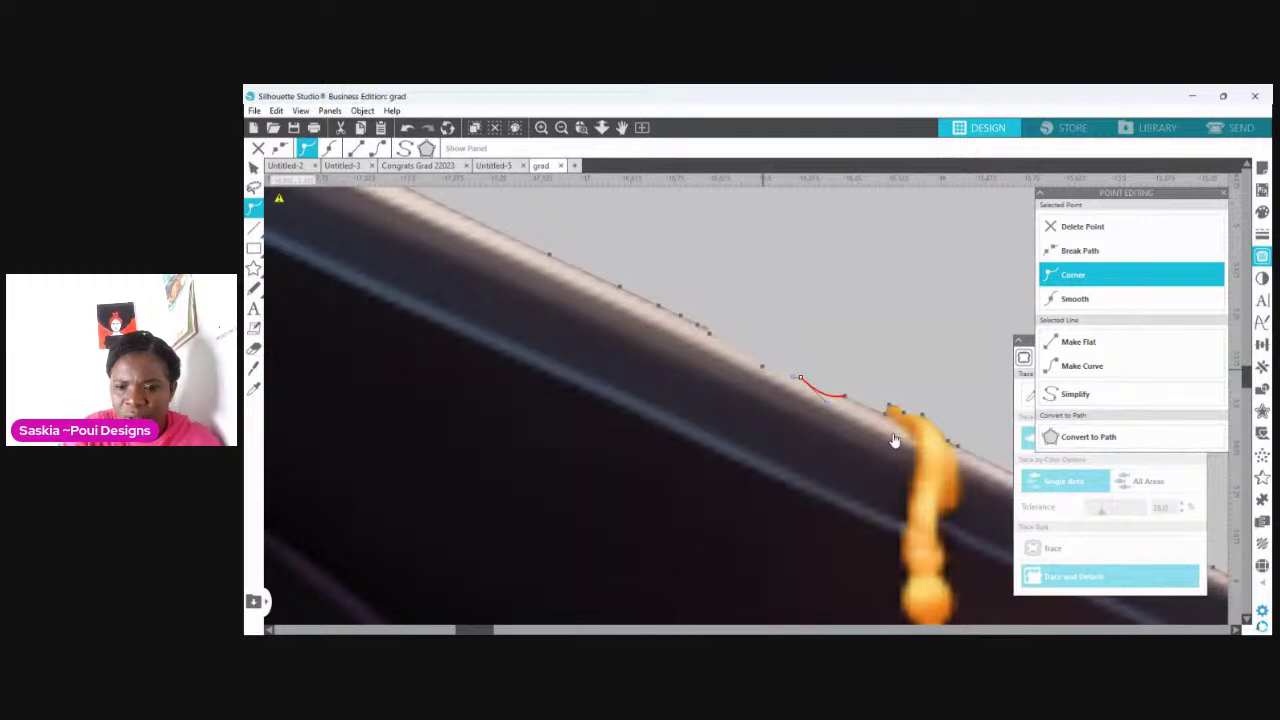
{"action": "left_click", "coordinate": [762, 366]}
{"action": "key", "text": "Delete"}
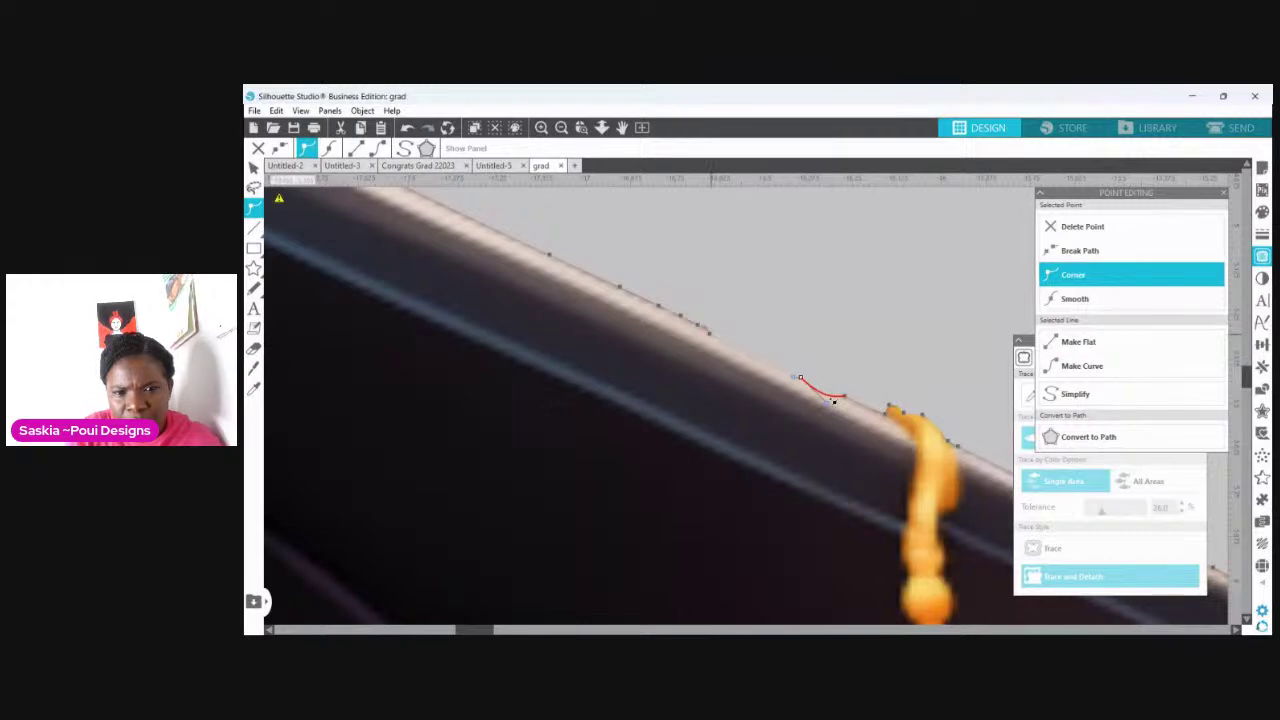
{"action": "key", "text": "Delete"}
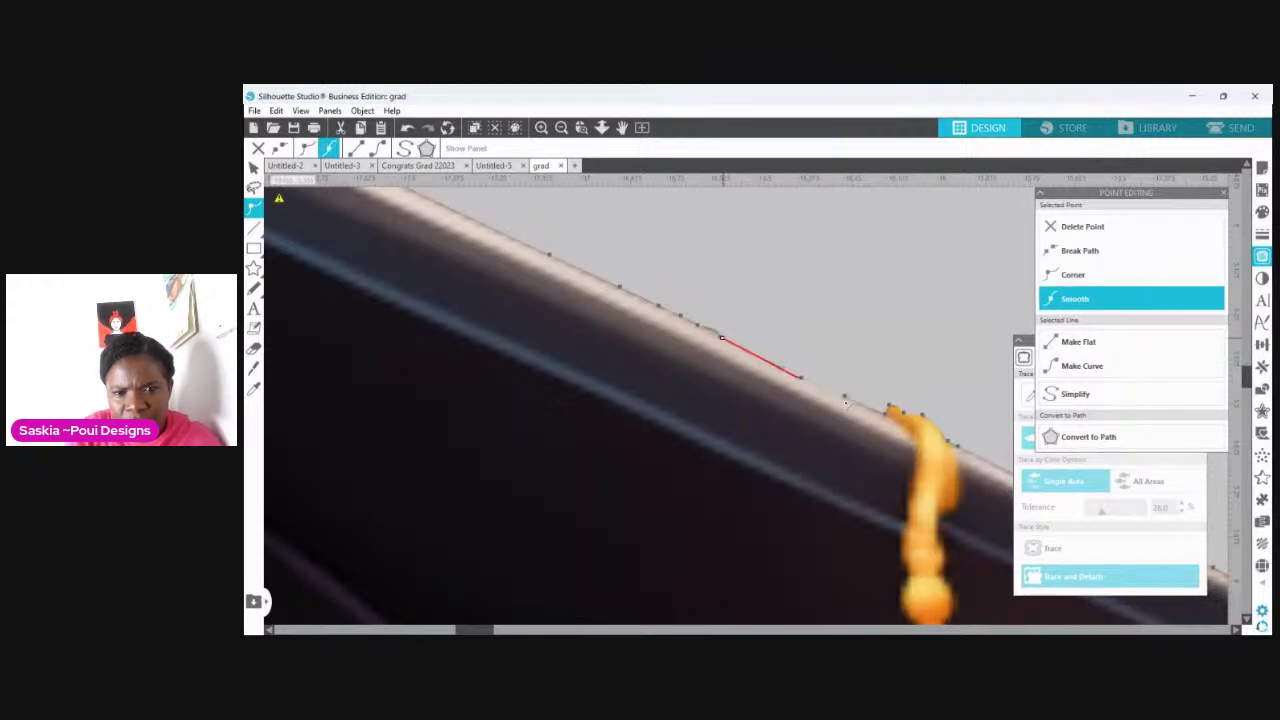
{"action": "left_click_drag", "start_coordinate": [722, 338], "coordinate": [748, 350]}
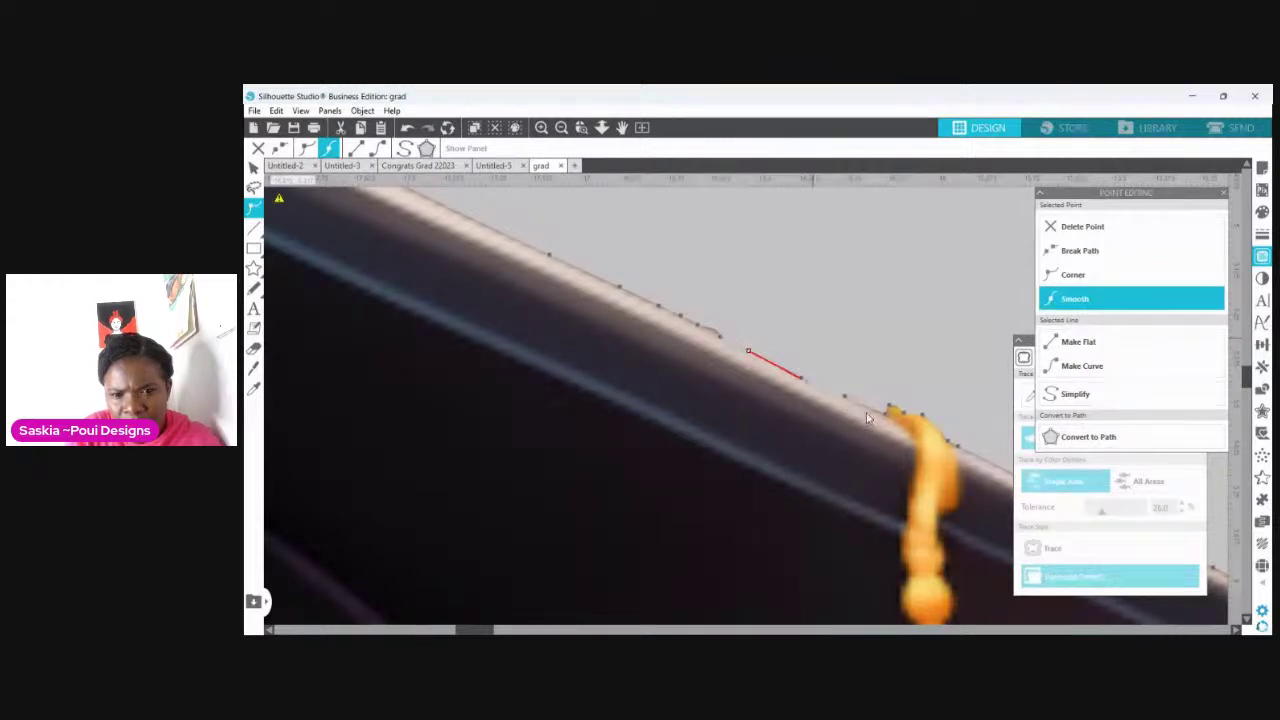
Step: Straighten the cap's edge beside the tassel by removing the dipping edit points and aligning the remaining ones with the pale rim
{"action": "left_click", "coordinate": [835, 393]}
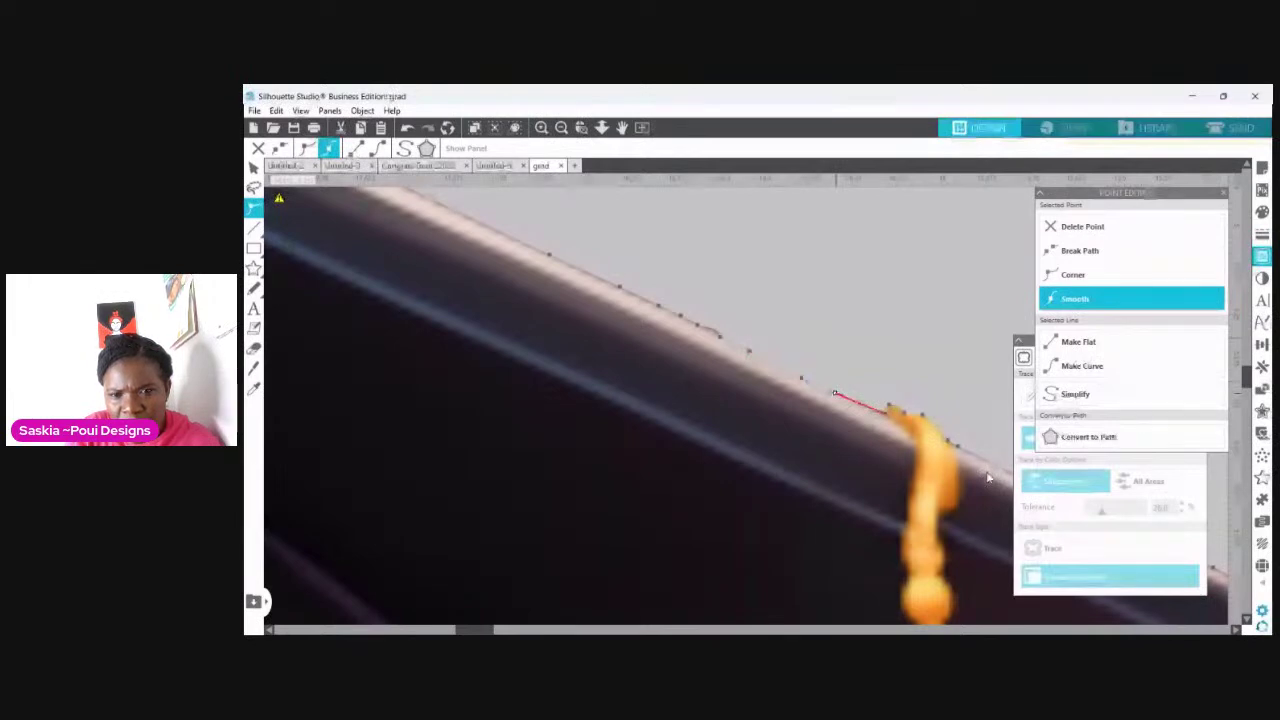
{"action": "left_click", "coordinate": [801, 377]}
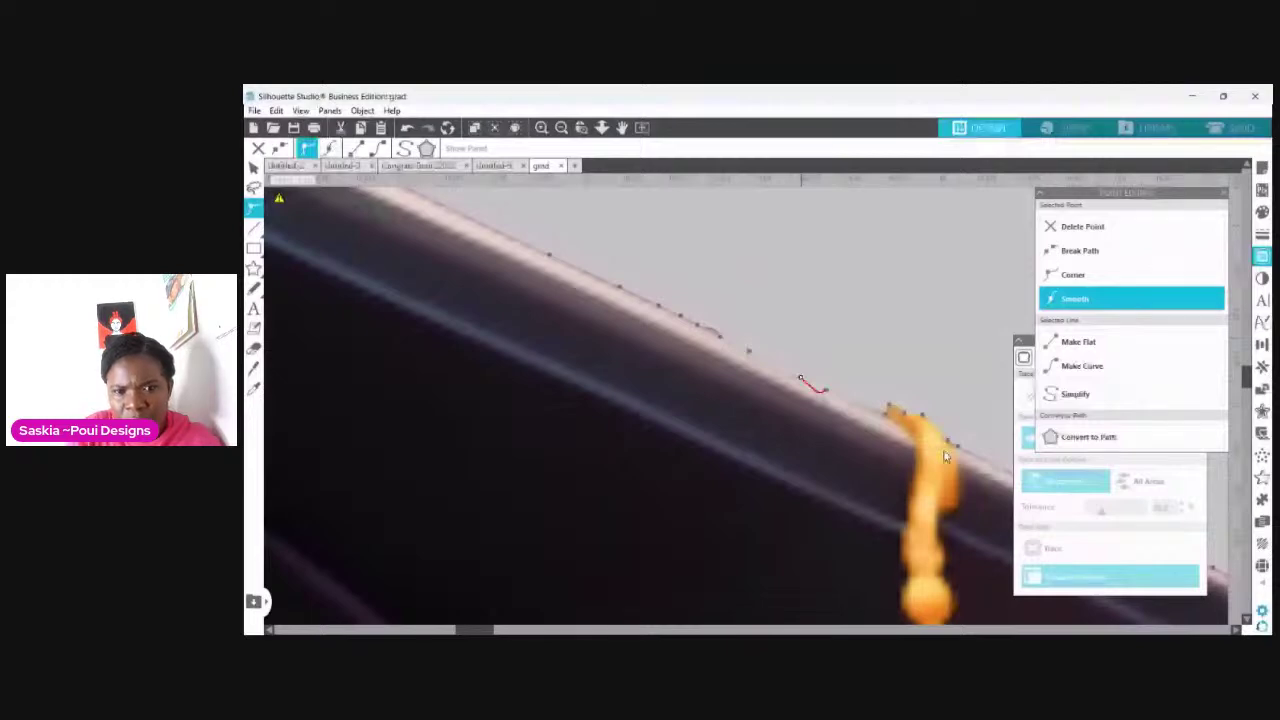
{"action": "key", "text": "Delete"}
{"action": "left_click", "coordinate": [807, 374]}
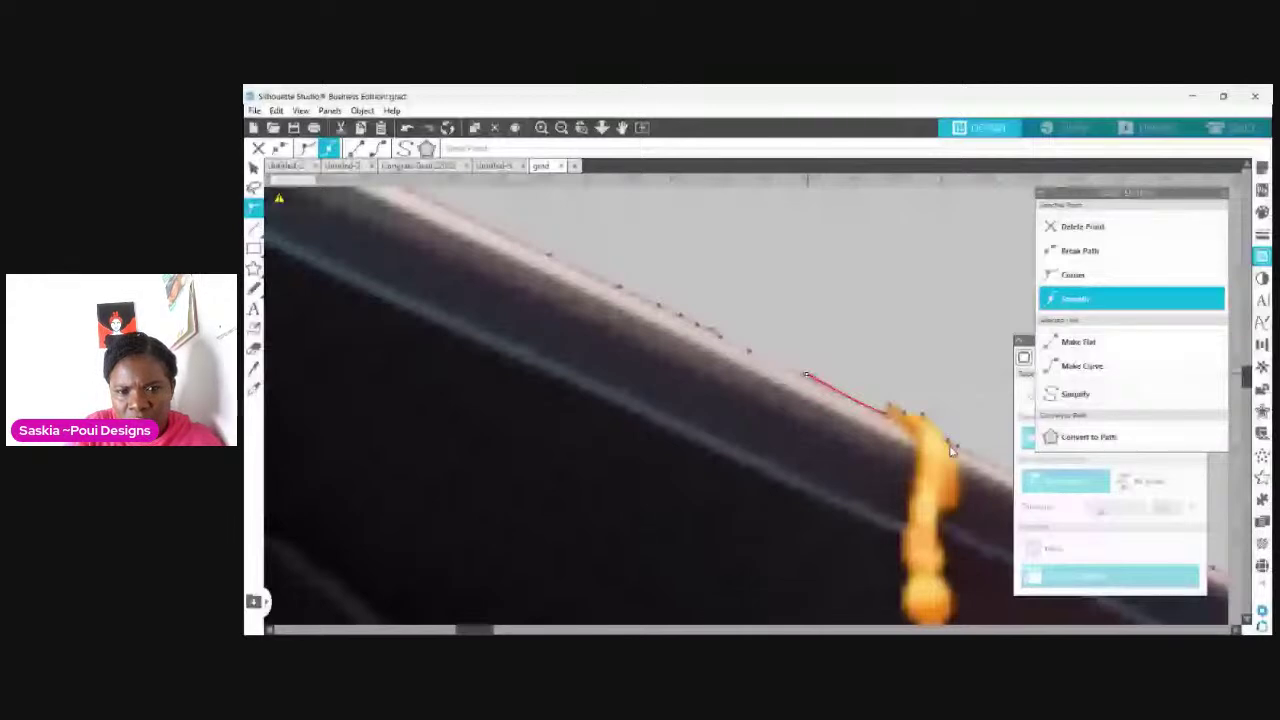
{"action": "left_click", "coordinate": [951, 451]}
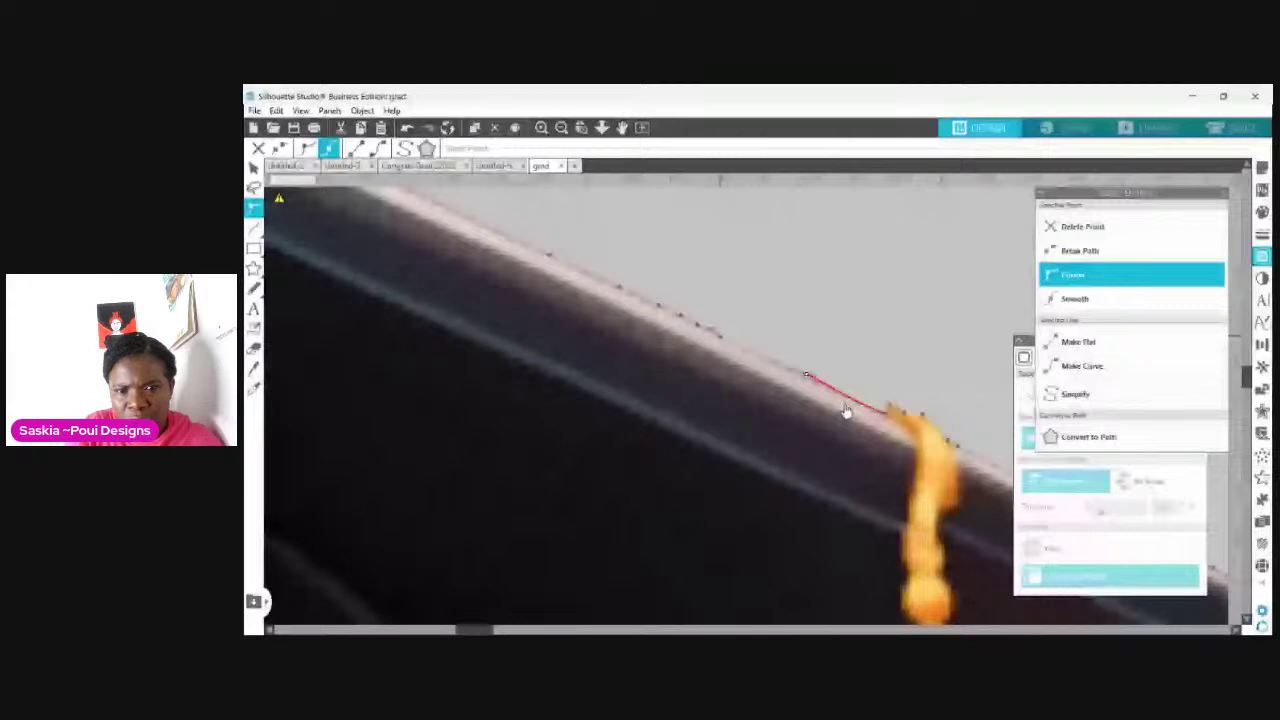
{"action": "key", "text": "Delete"}
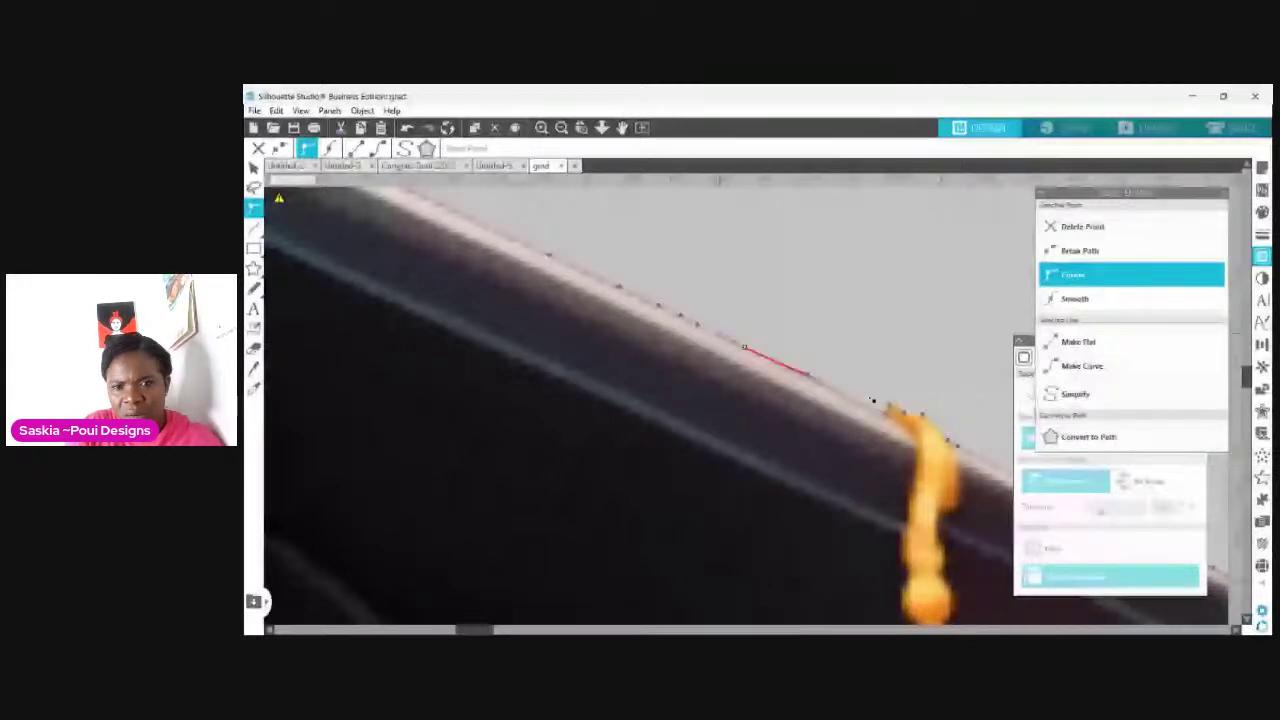
Step: Adjust the corner point above the cap's pointed tip beyond the tassel, and delete the edit points forming the small nick beneath the tip
{"action": "left_click", "coordinate": [561, 127]}
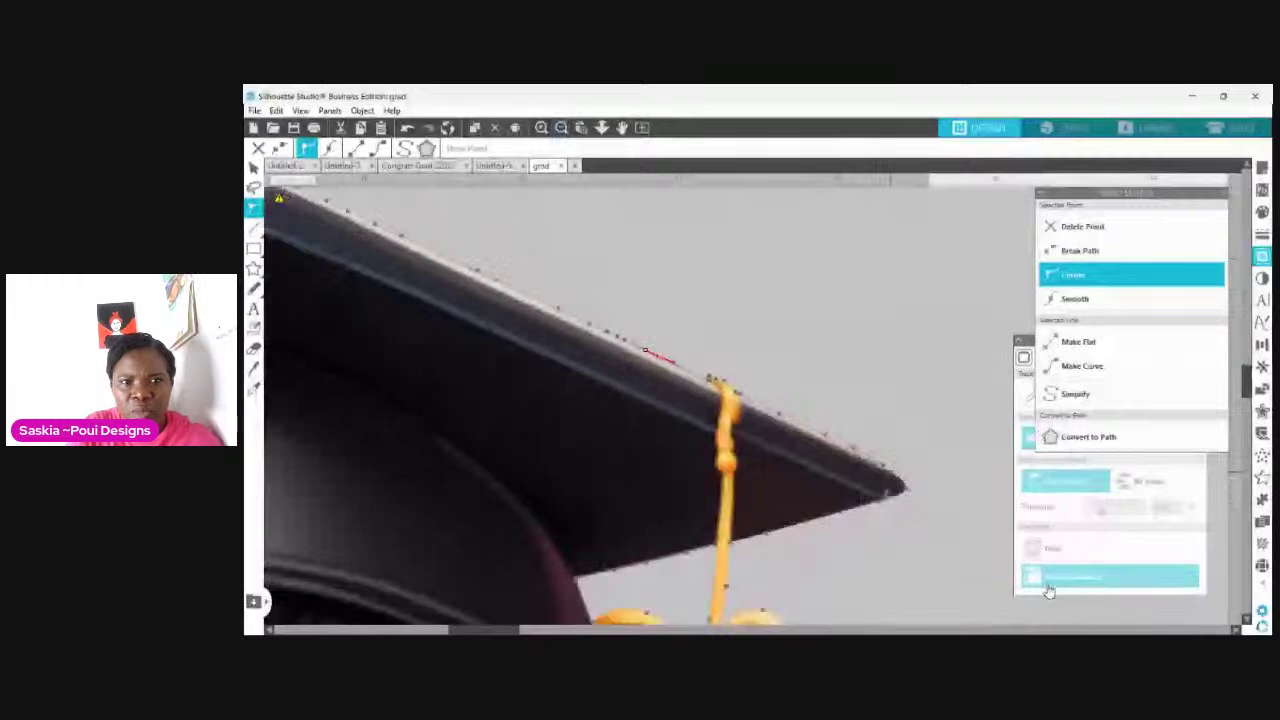
{"action": "left_click", "coordinate": [581, 127]}
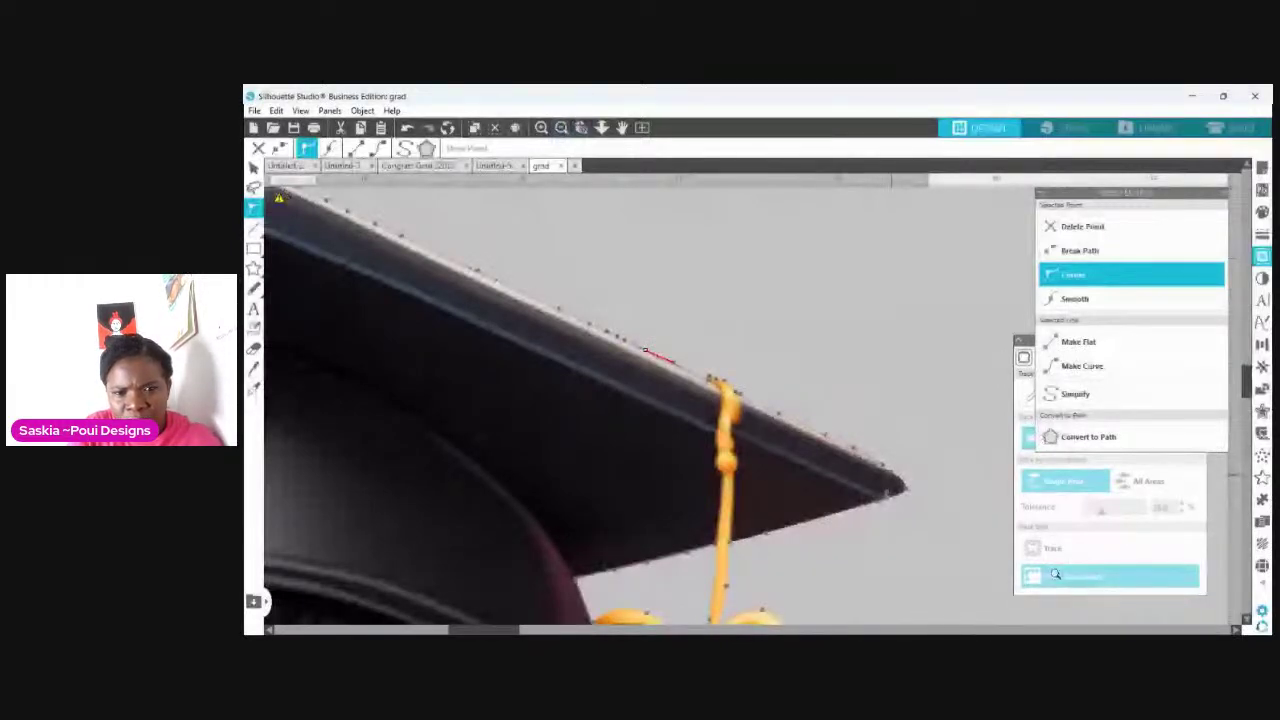
{"action": "left_click", "coordinate": [891, 475]}
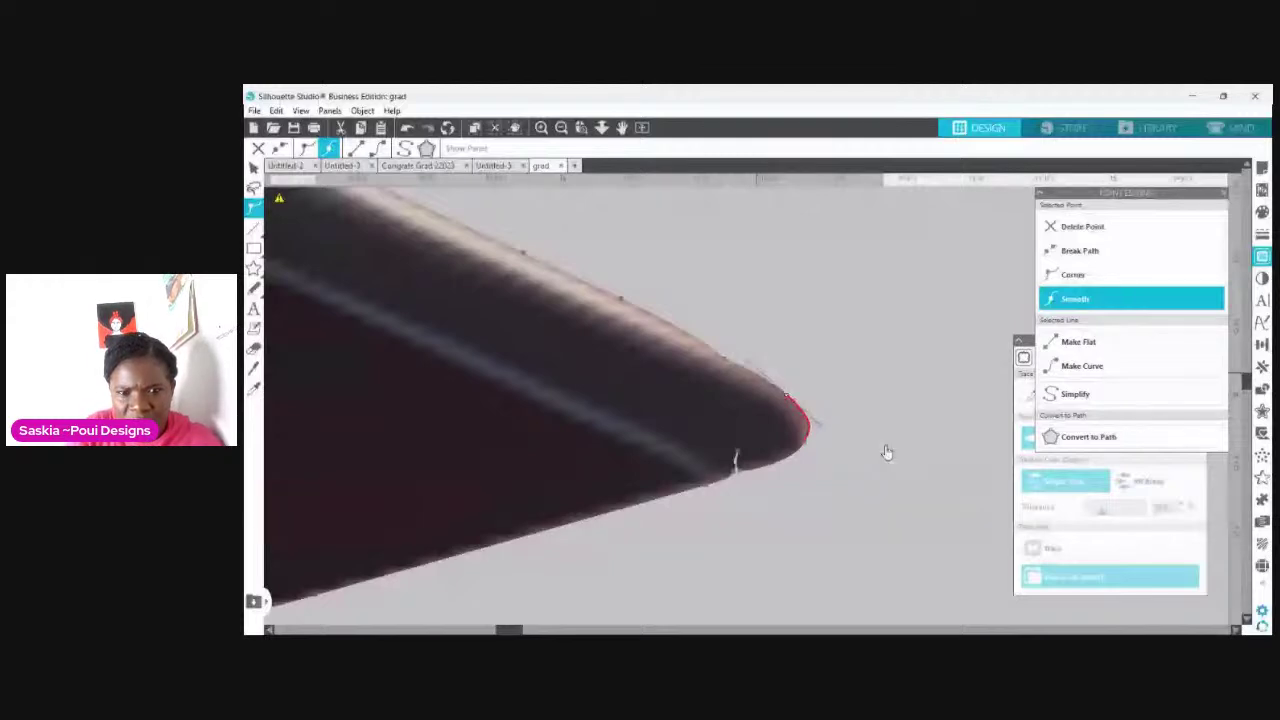
{"action": "left_click", "coordinate": [724, 357]}
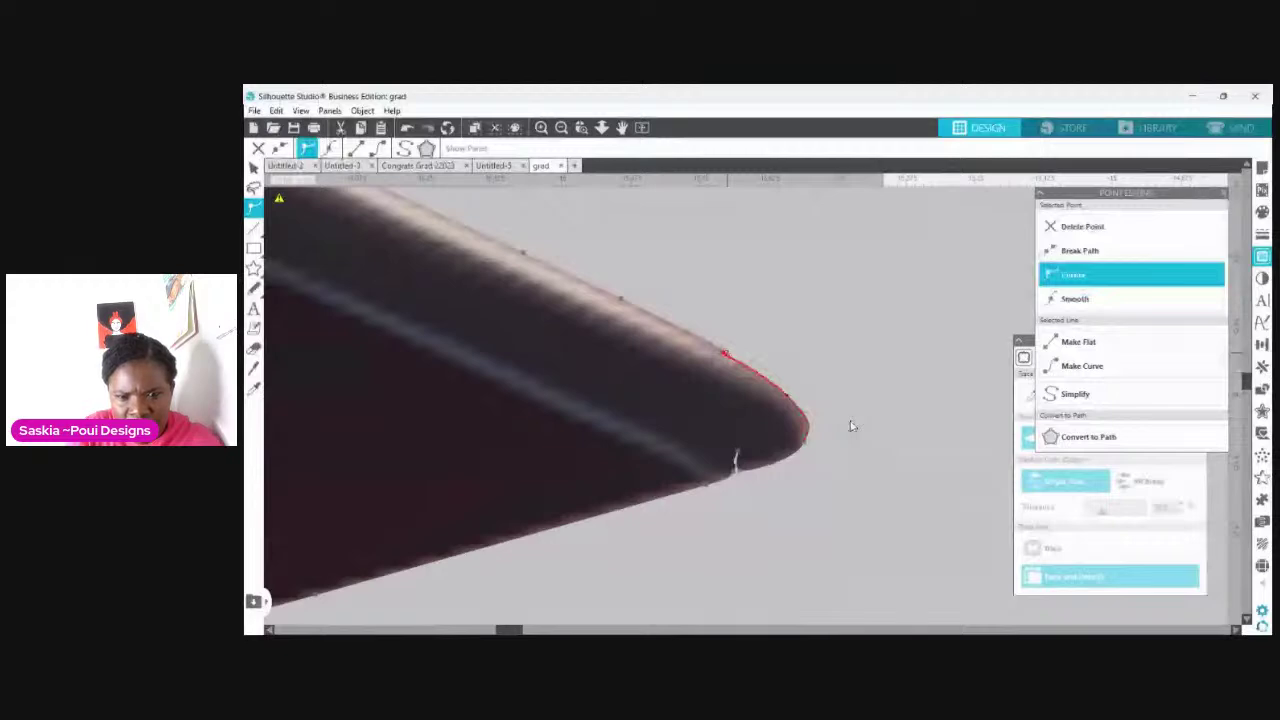
{"action": "left_click", "coordinate": [736, 461]}
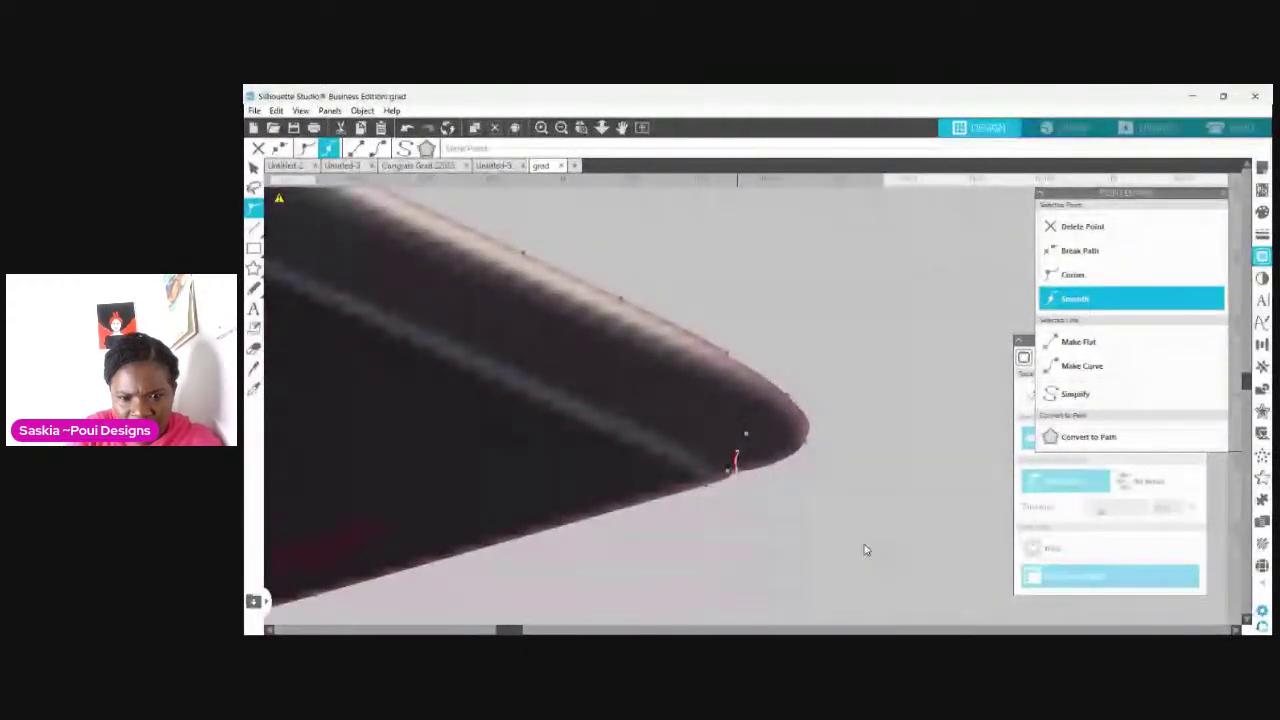
{"action": "left_click", "coordinate": [736, 468]}
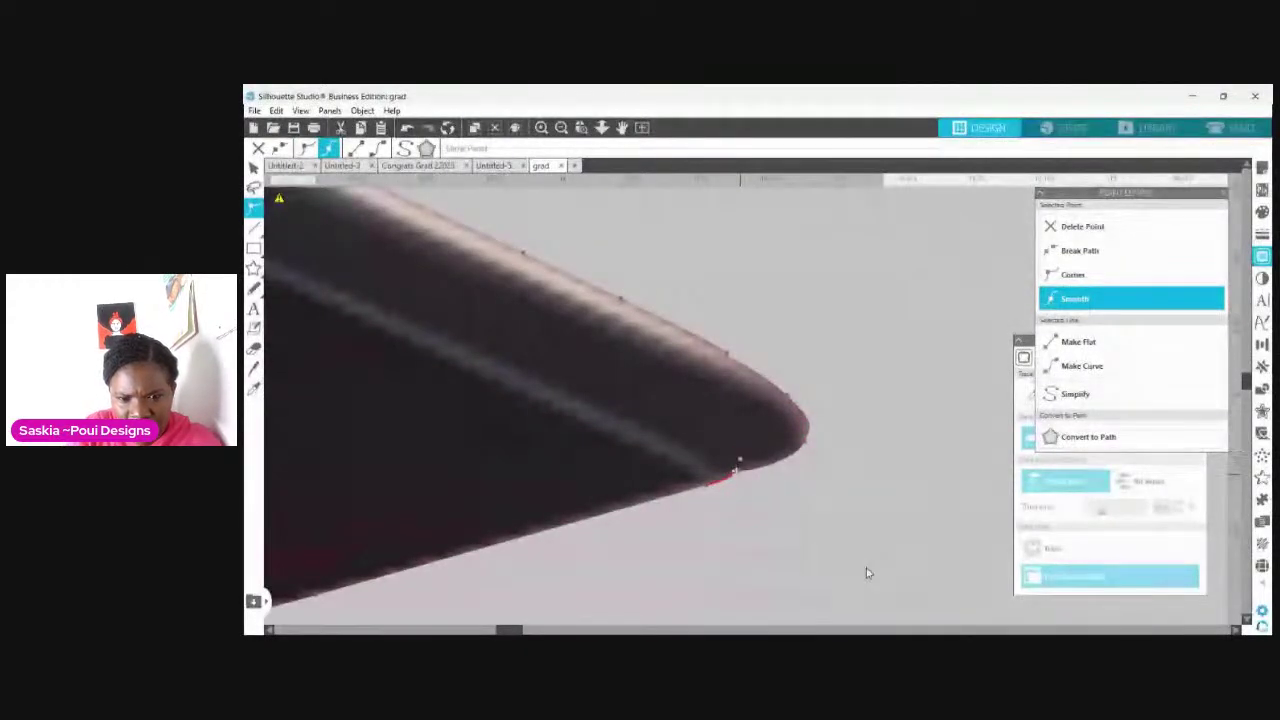
{"action": "key", "text": "Delete"}
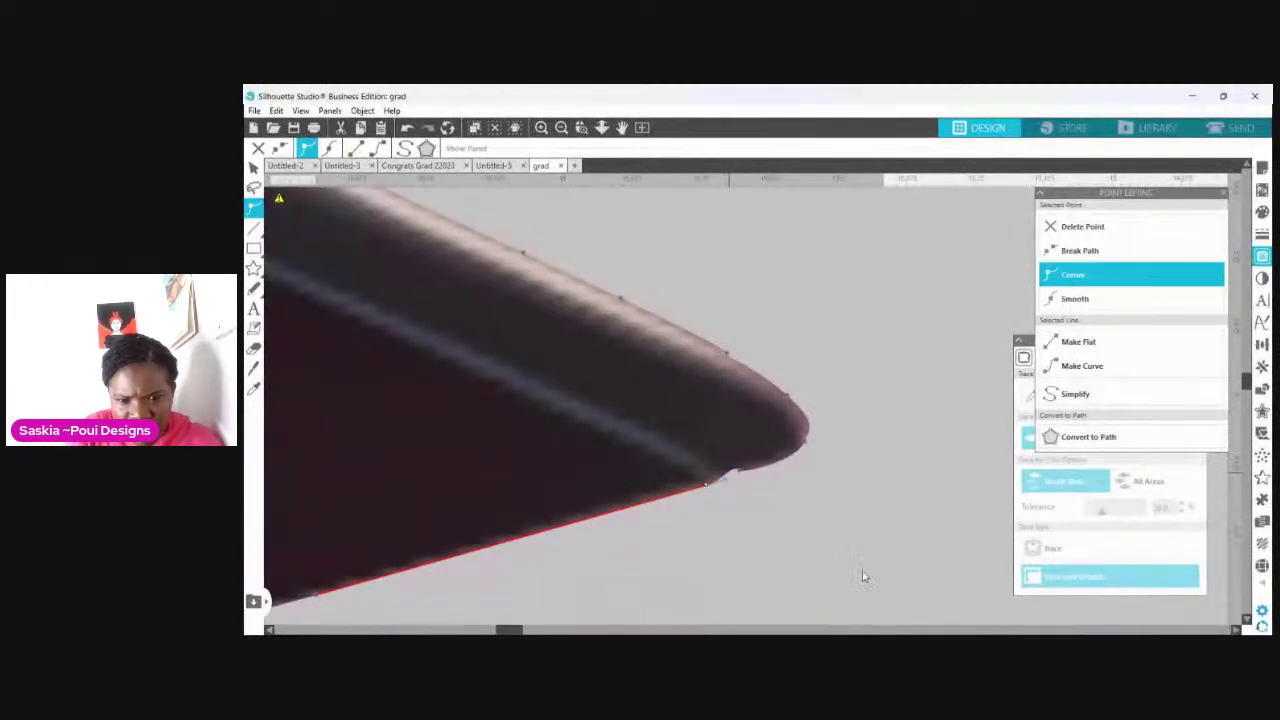
{"action": "key", "text": "Delete"}
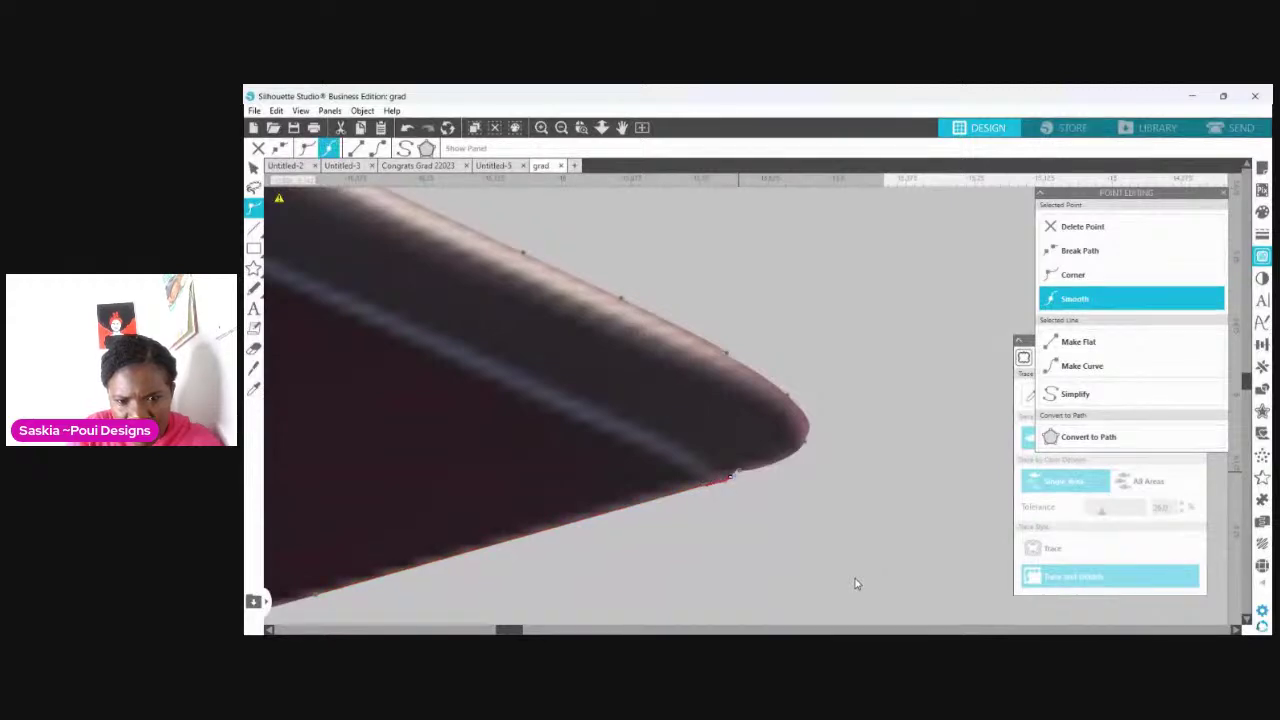
{"action": "key", "text": "Delete"}
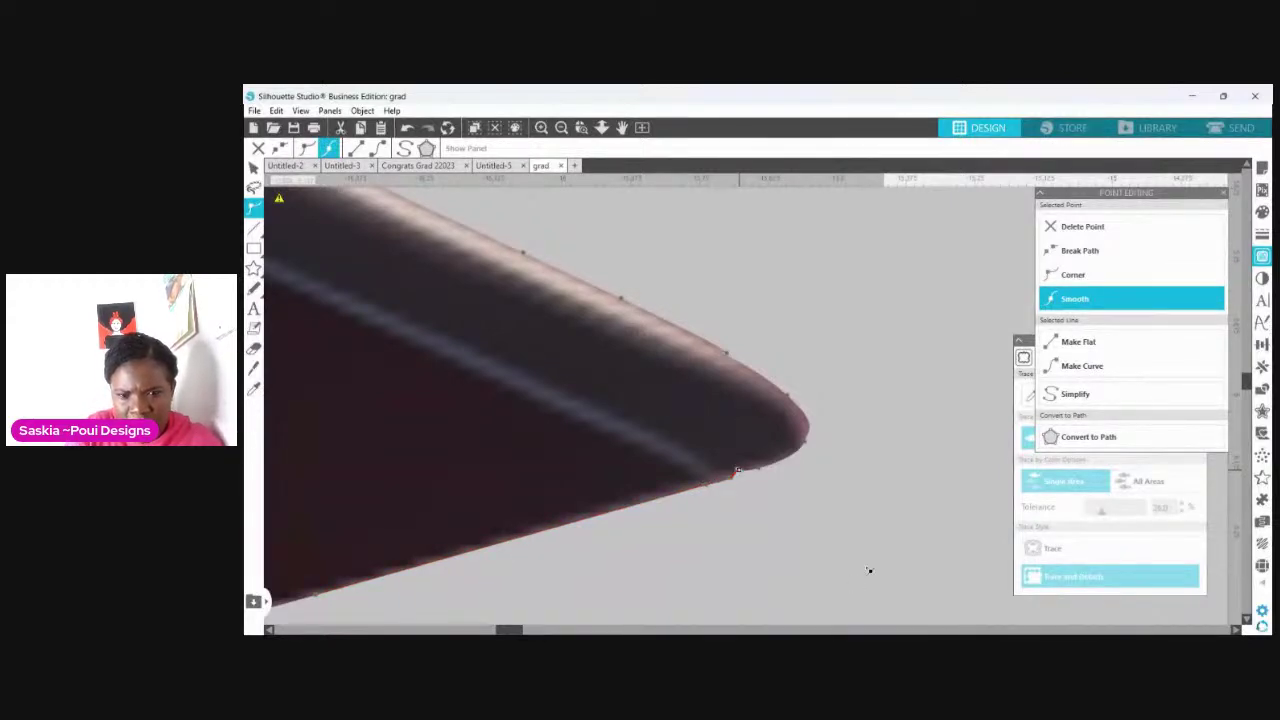
{"action": "left_click", "coordinate": [889, 609]}
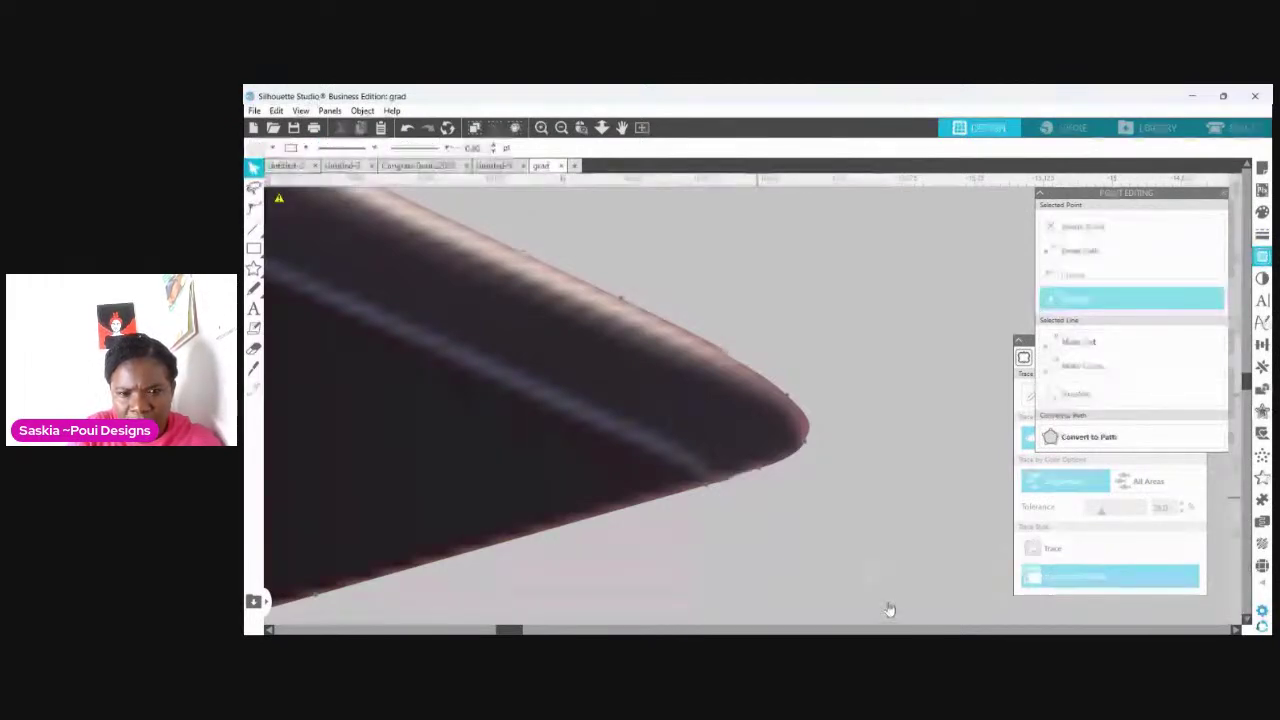
Step: Move the corner point on the tip's upper edge slightly back along the cap's rim, and finish point editing
{"action": "key", "text": "ctrl+e"}
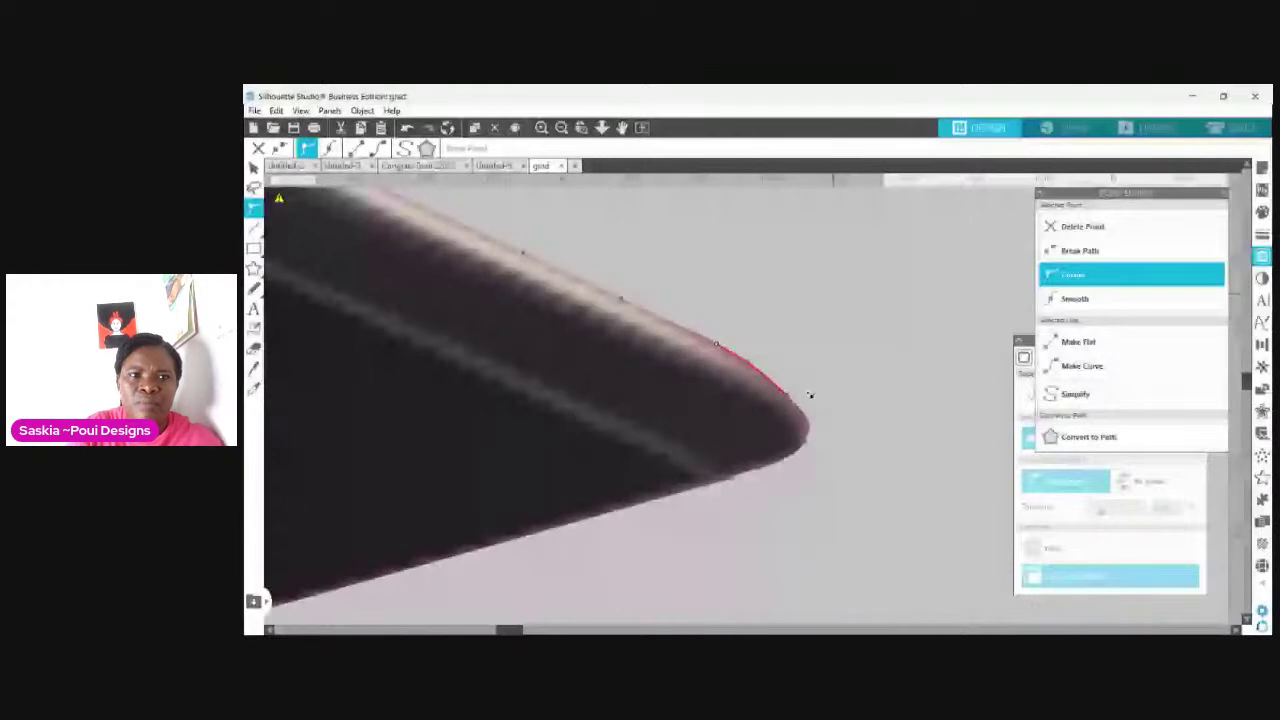
{"action": "left_click", "coordinate": [561, 127]}
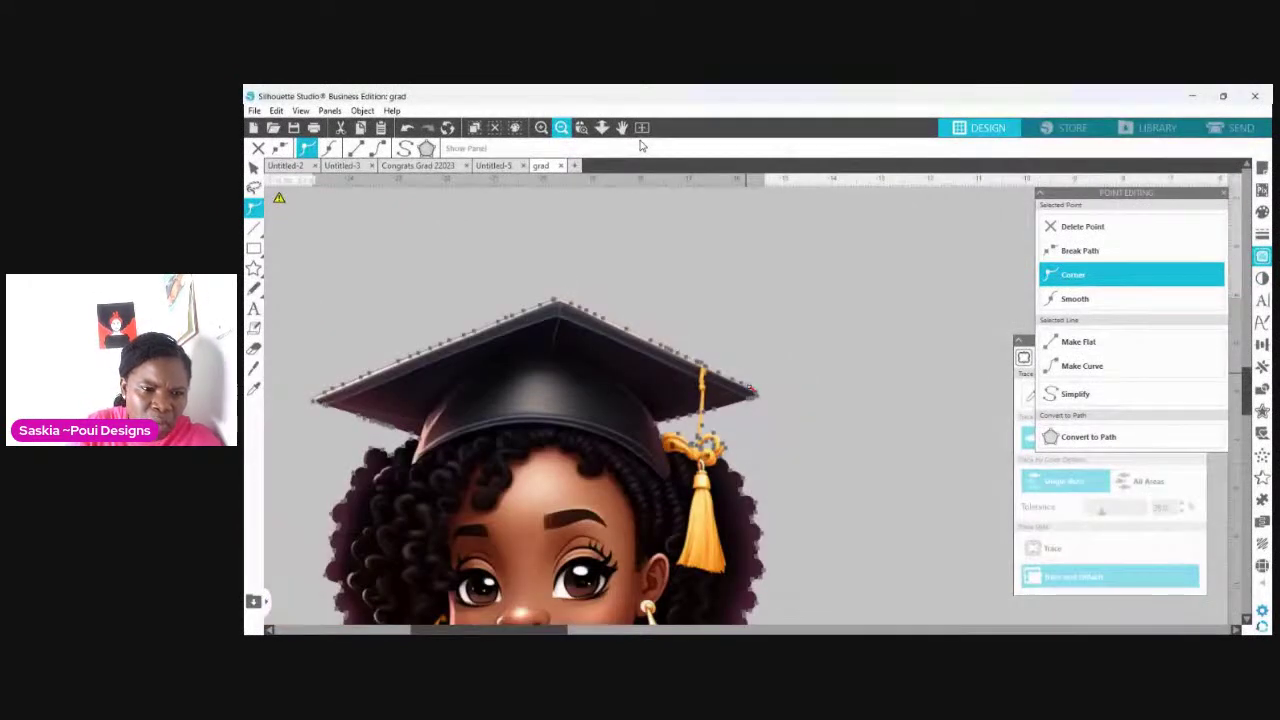
{"action": "key", "text": "Escape"}
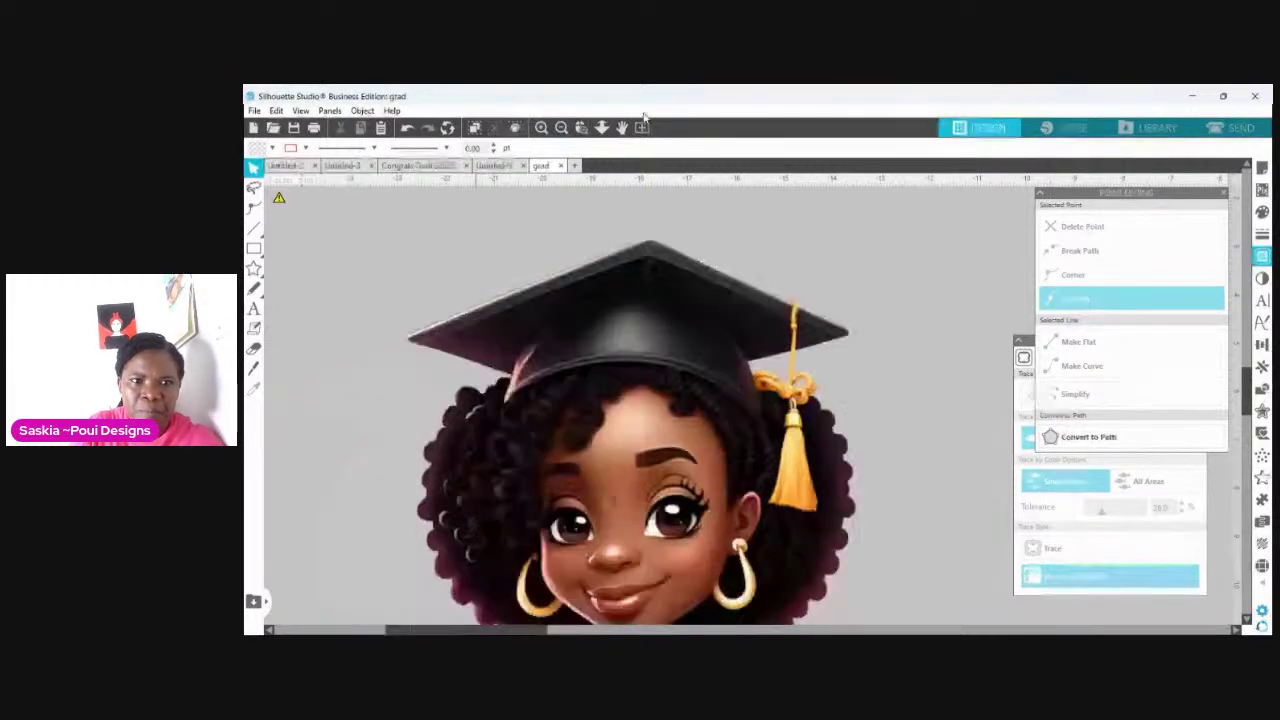
{"action": "left_click", "coordinate": [642, 127]}
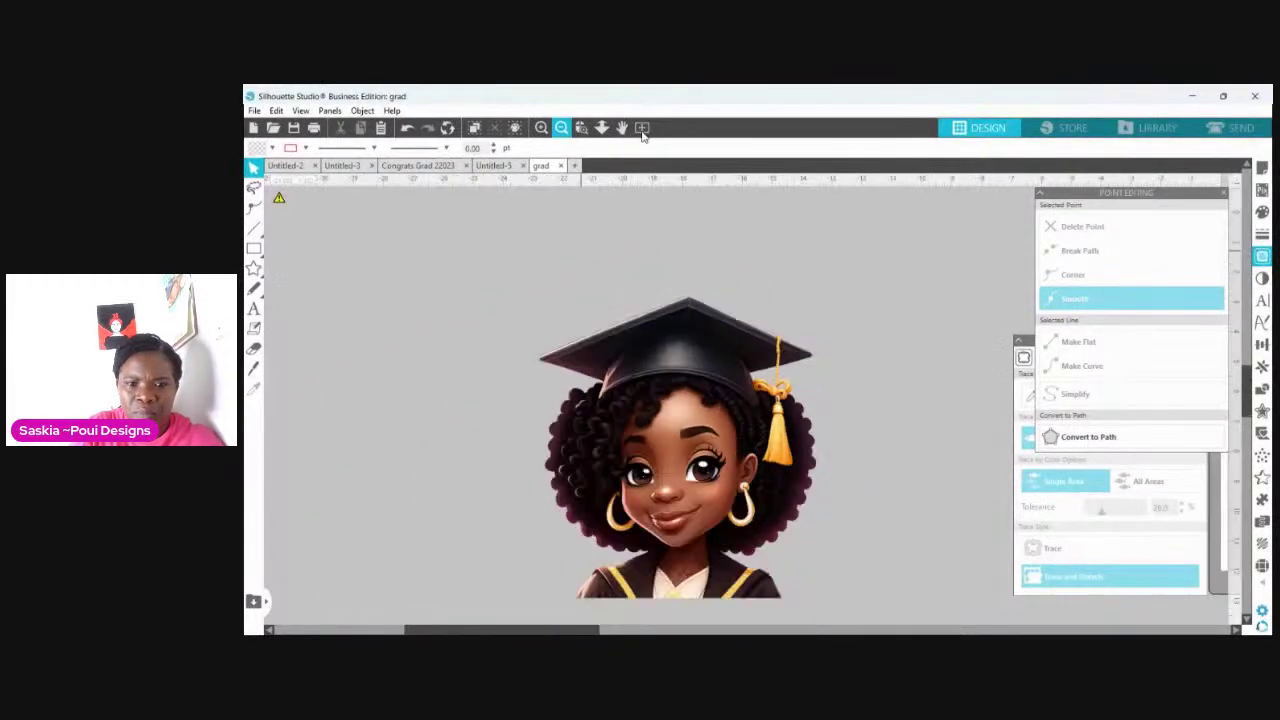
{"action": "left_click", "coordinate": [642, 130]}
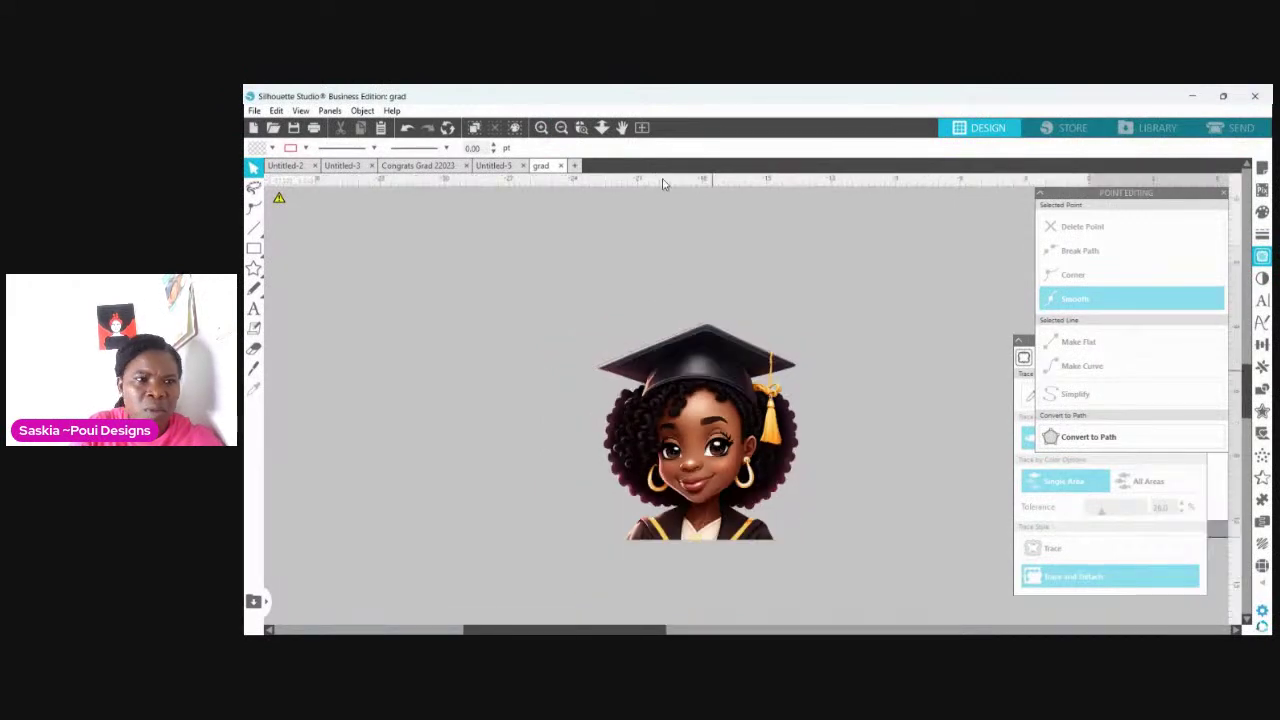
Step: Select the whole cleaned-up graduate image and close the Point Editing options
{"action": "key", "text": "ctrl+a"}
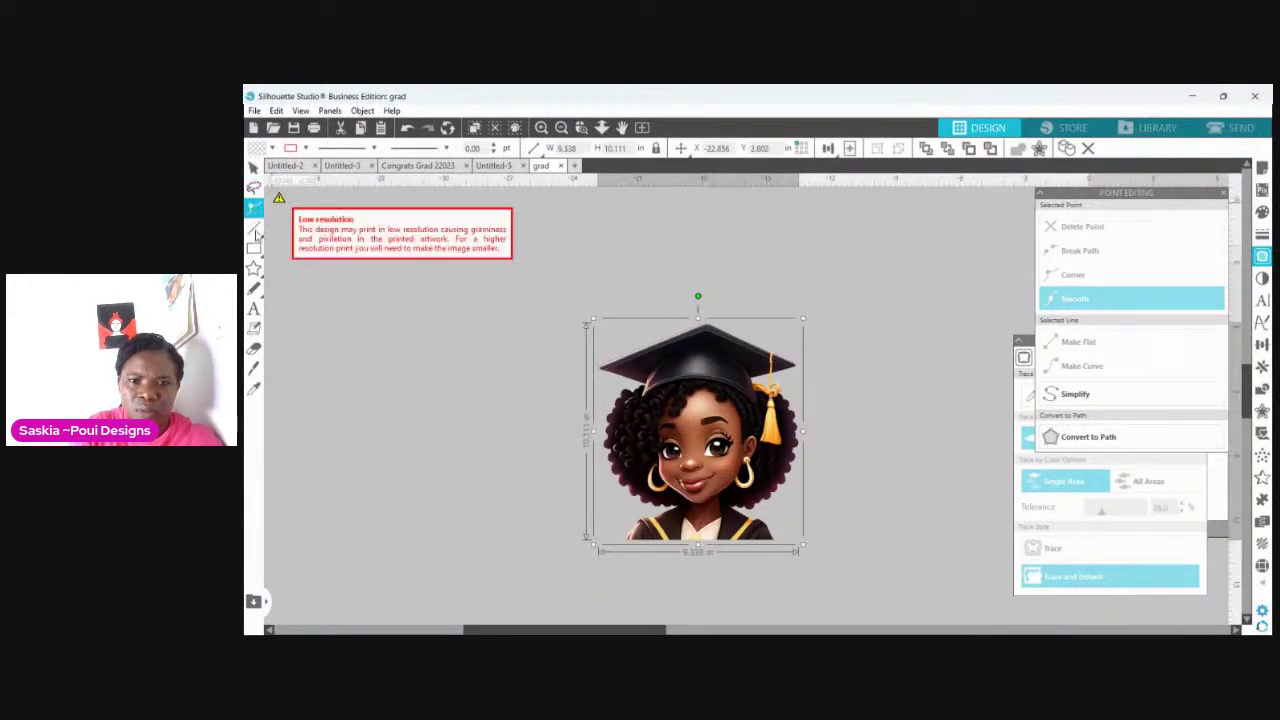
{"action": "key", "text": "Escape"}
{"action": "left_click", "coordinate": [254, 174]}
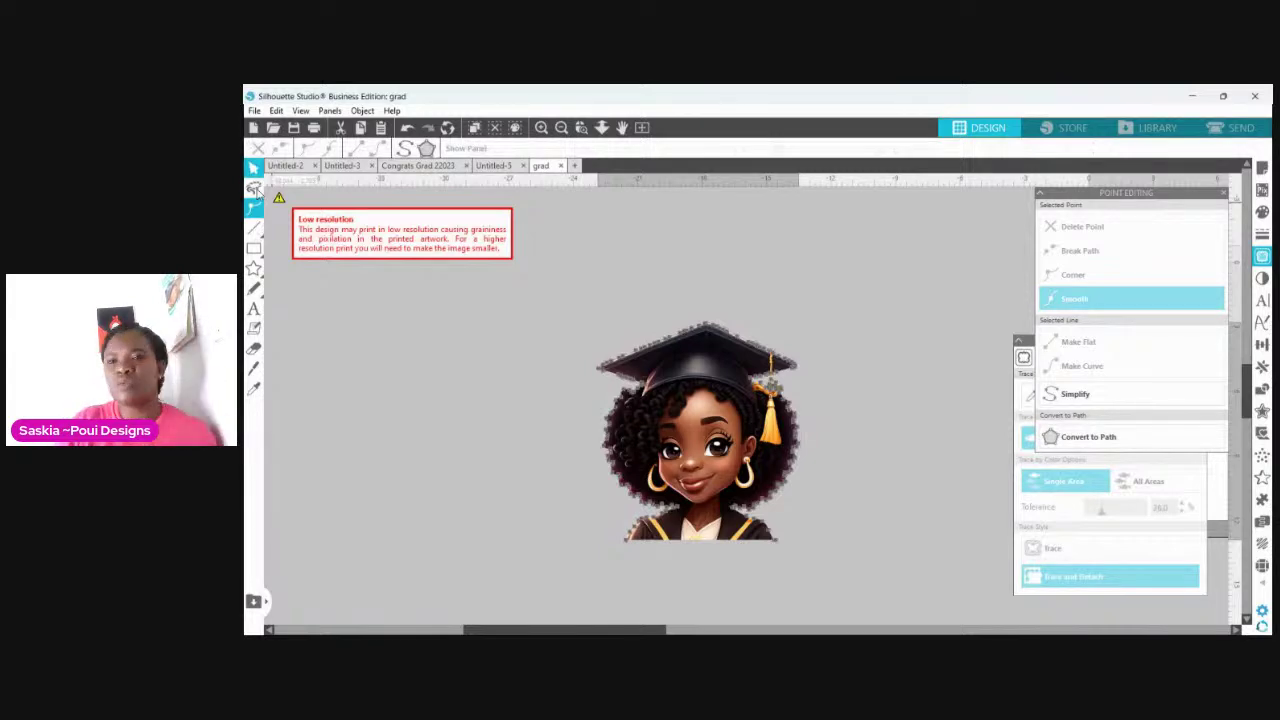
{"action": "left_click", "coordinate": [693, 538]}
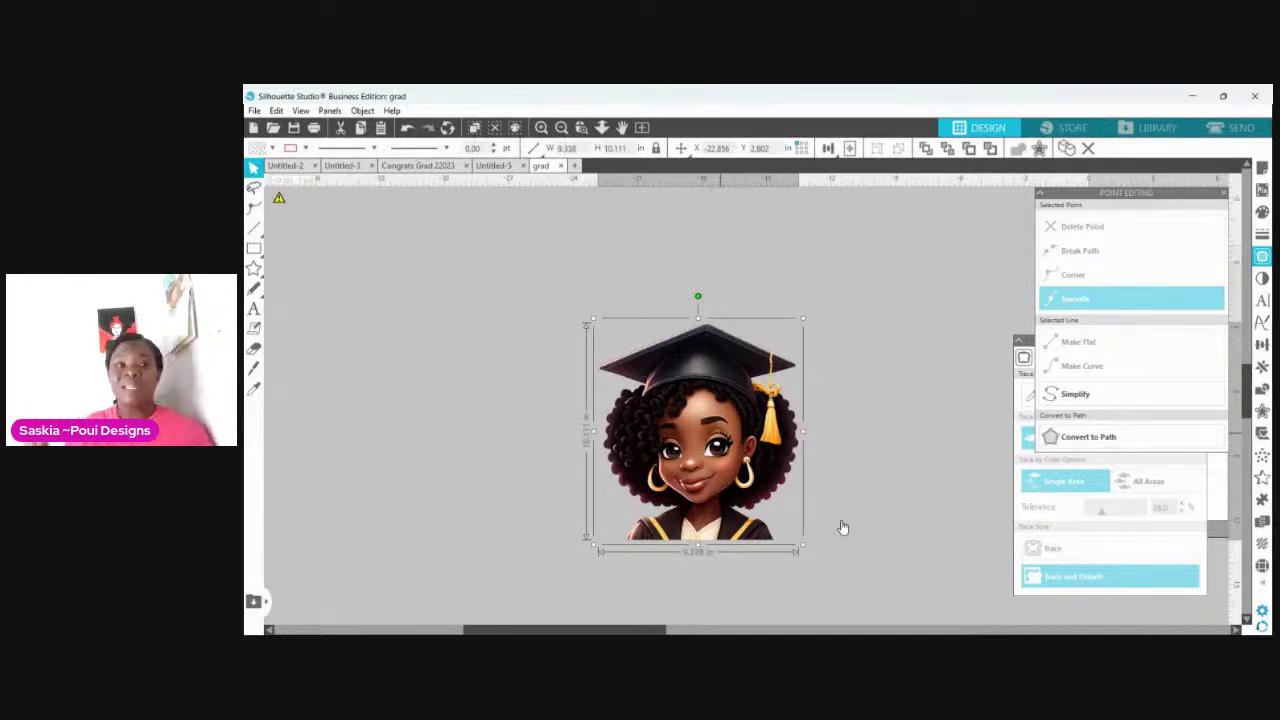
{"action": "left_click", "coordinate": [1215, 440]}
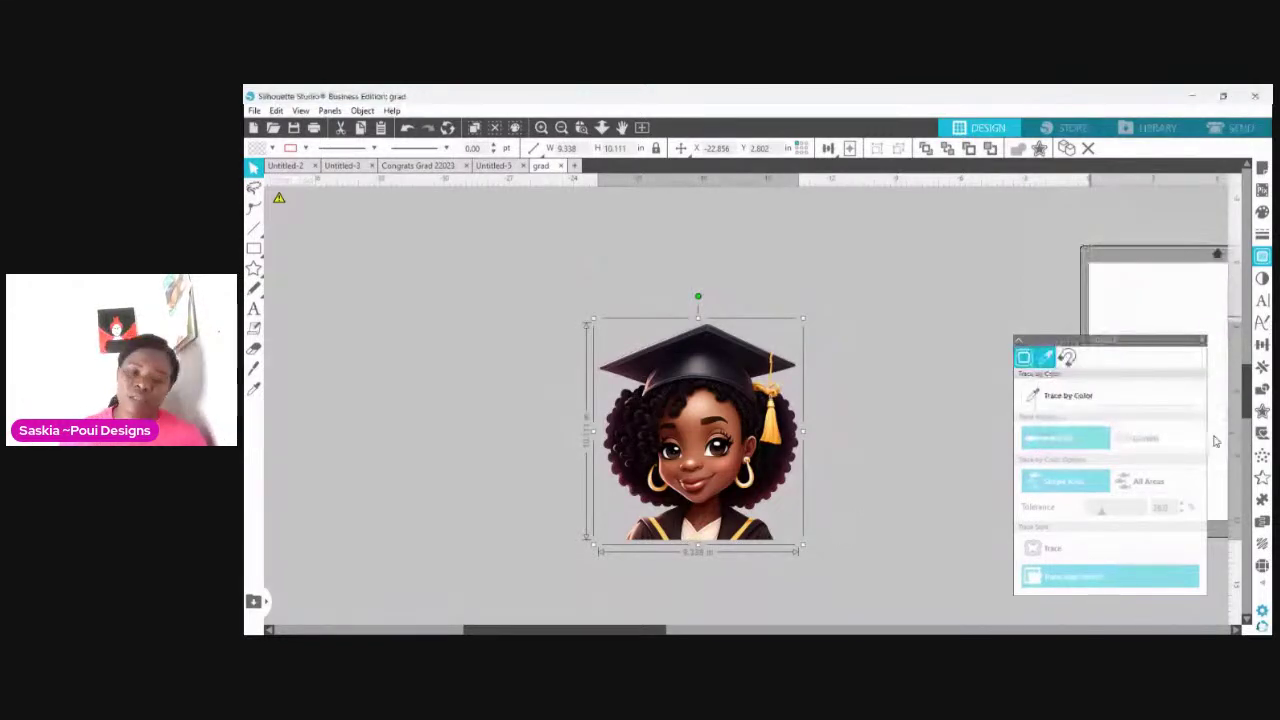
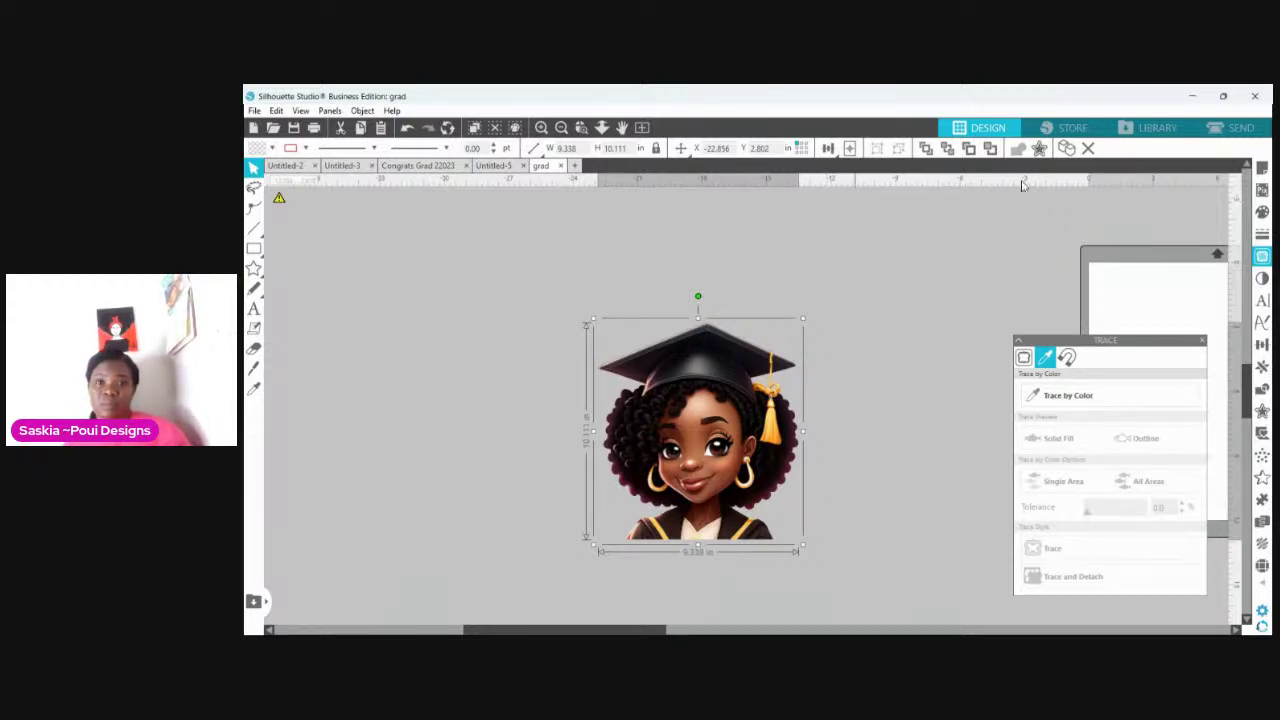
Step: Center the selected graduate cutout on the page
{"action": "left_click", "coordinate": [850, 148]}
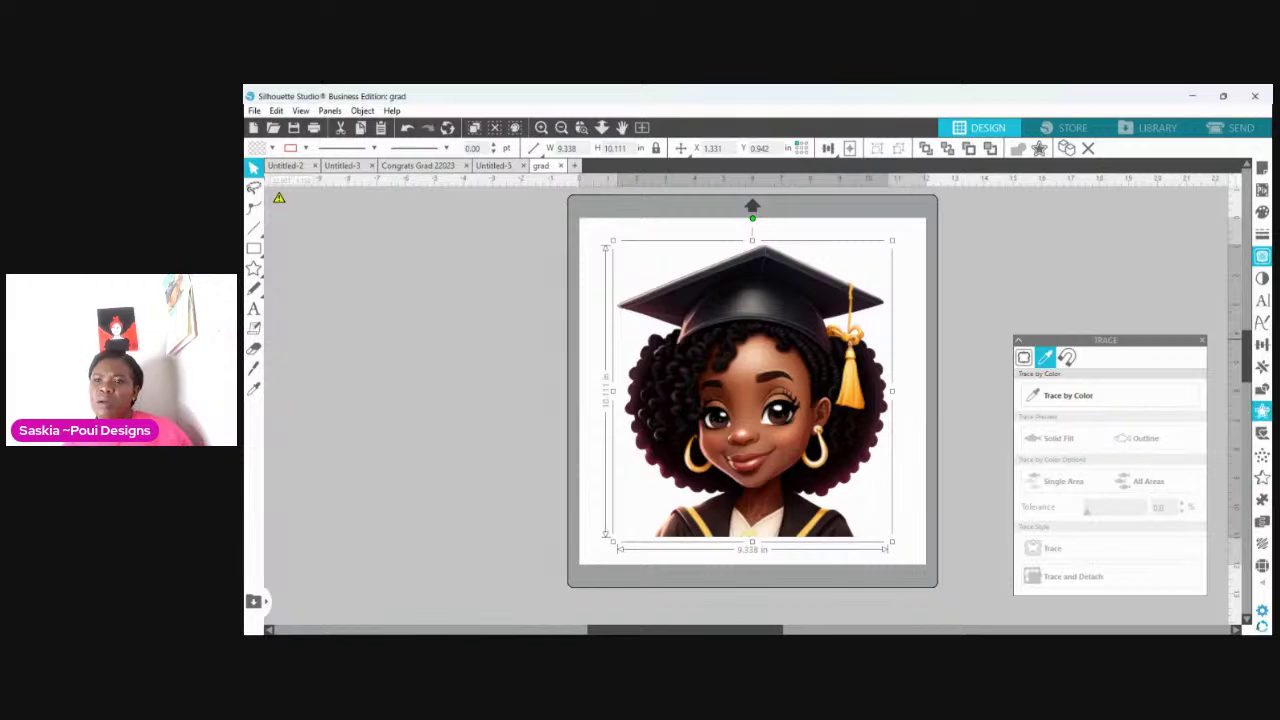
Step: Try a rounded-corner offset outline around the graduate cutout at a reduced distance
{"action": "left_click", "coordinate": [1262, 411]}
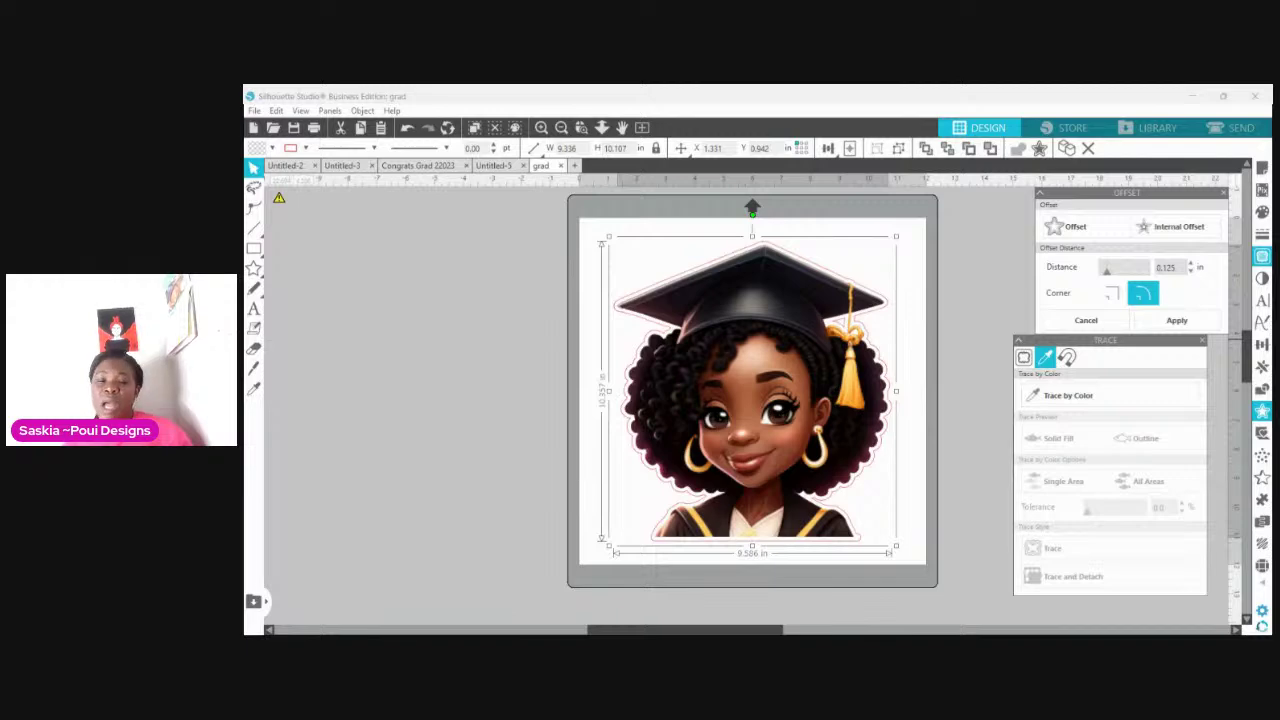
{"action": "left_click", "coordinate": [1190, 271]}
{"action": "left_click", "coordinate": [1190, 271]}
{"action": "left_click", "coordinate": [1190, 271]}
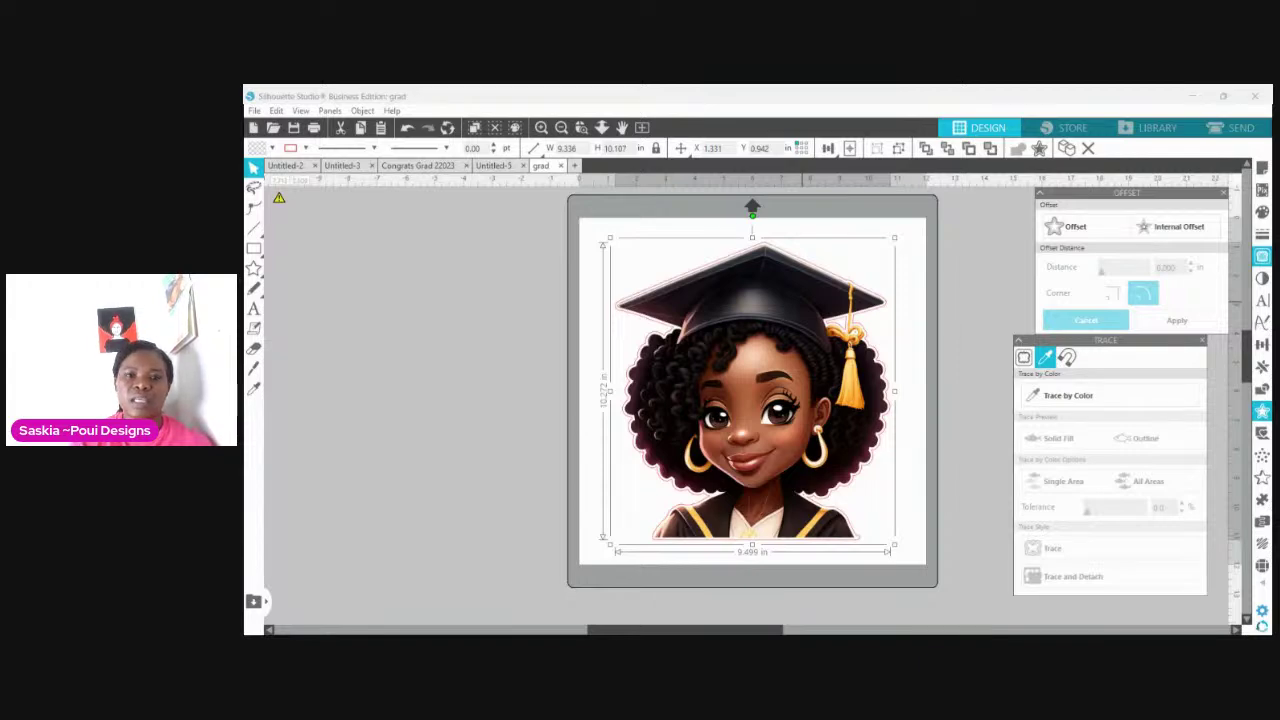
{"action": "left_click", "coordinate": [733, 299]}
Step: Look through the file formats offered for saving the design to the hard drive, including PNG, Portable Document Format and Silhouette Studio V3
{"action": "left_click", "coordinate": [255, 111]}
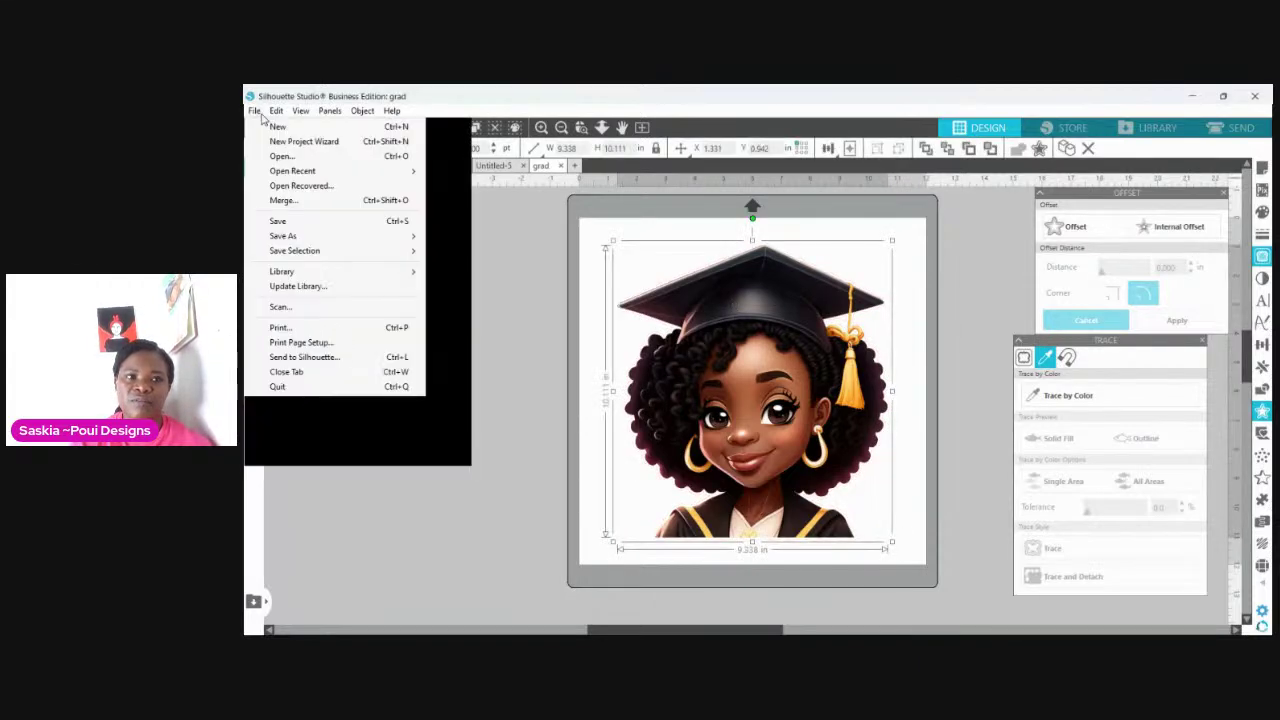
{"action": "left_click", "coordinate": [330, 282]}
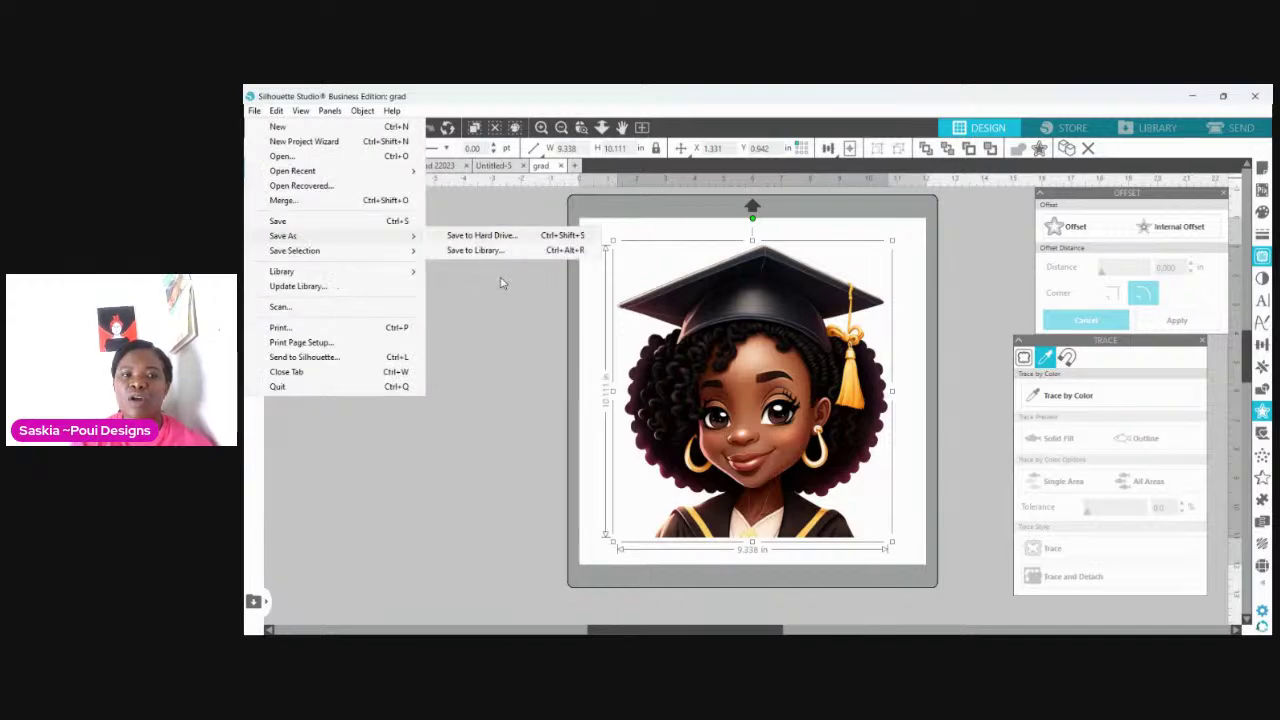
{"action": "left_click", "coordinate": [481, 235]}
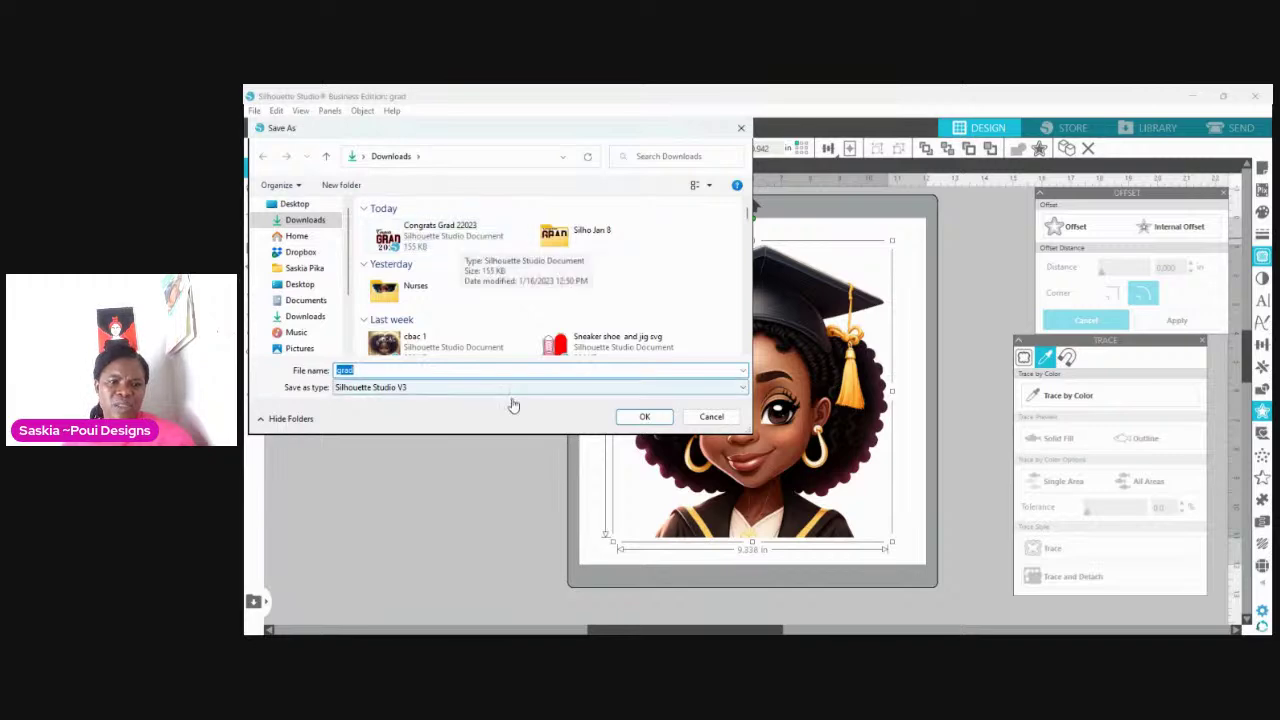
{"action": "key", "text": "Tab"}
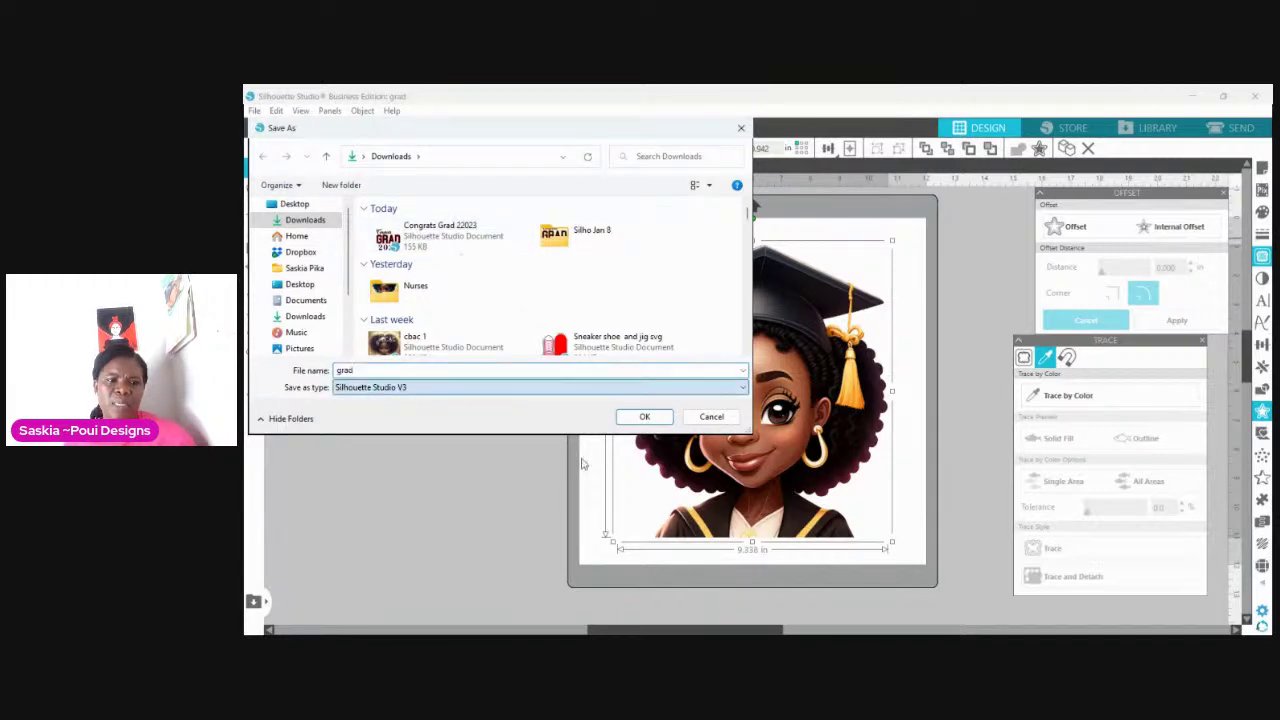
{"action": "key", "text": "p"}
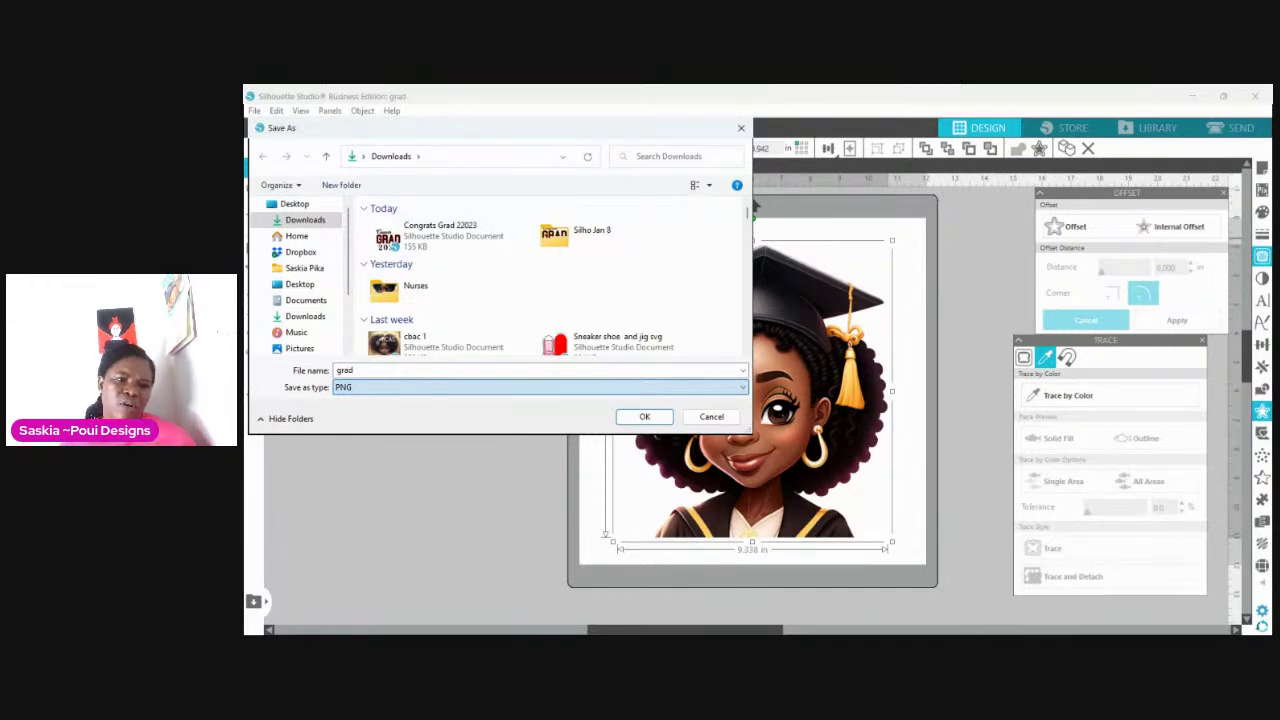
{"action": "key", "text": "g"}
{"action": "key", "text": "p"}
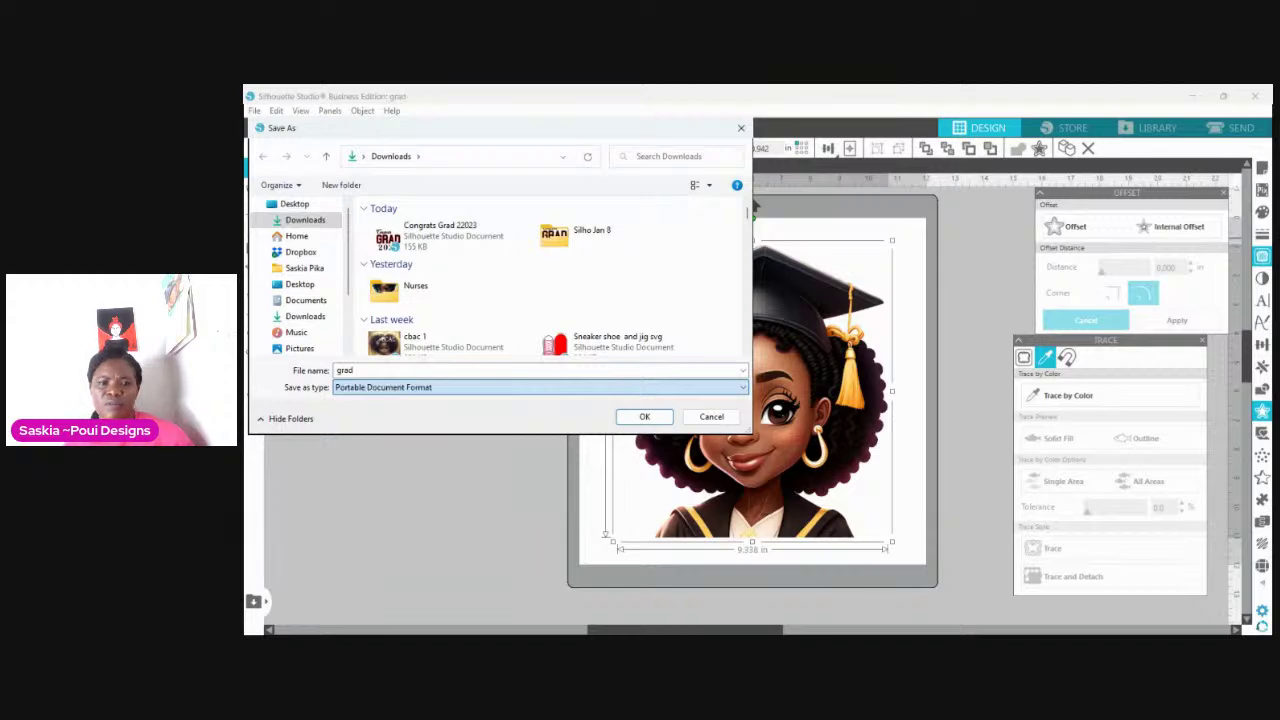
{"action": "key", "text": "s"}
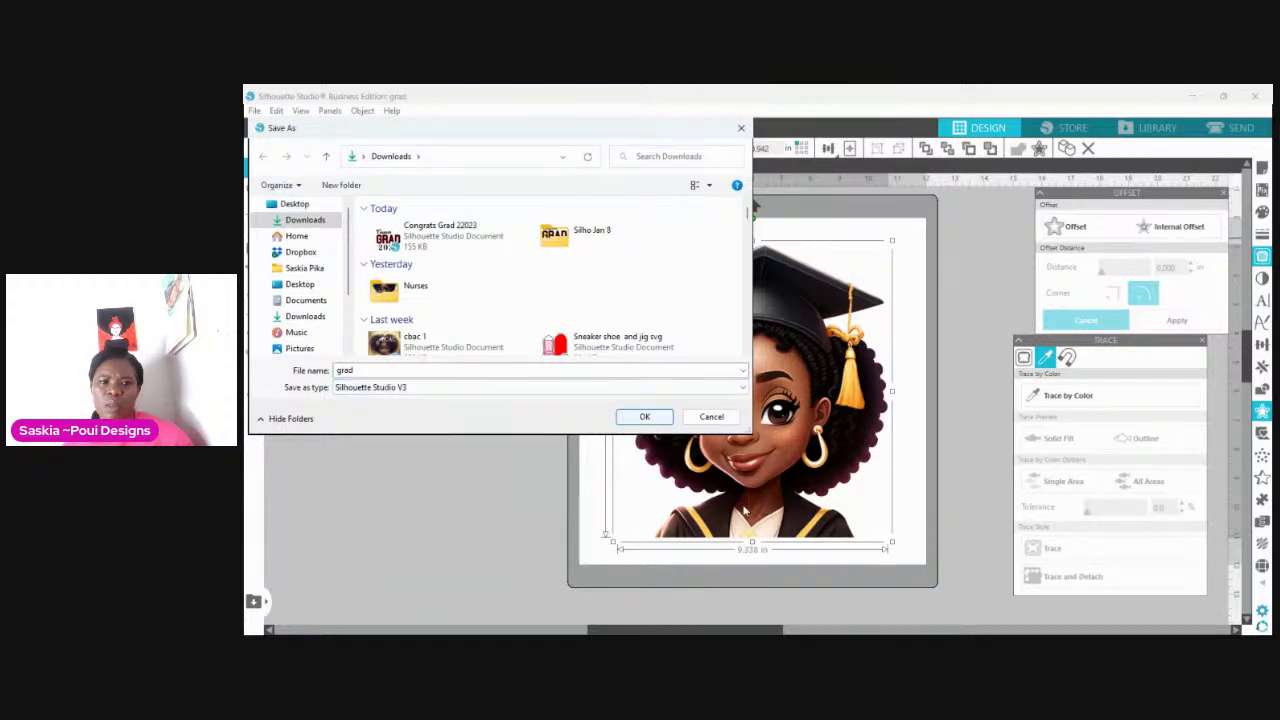
{"action": "key", "text": "Return"}
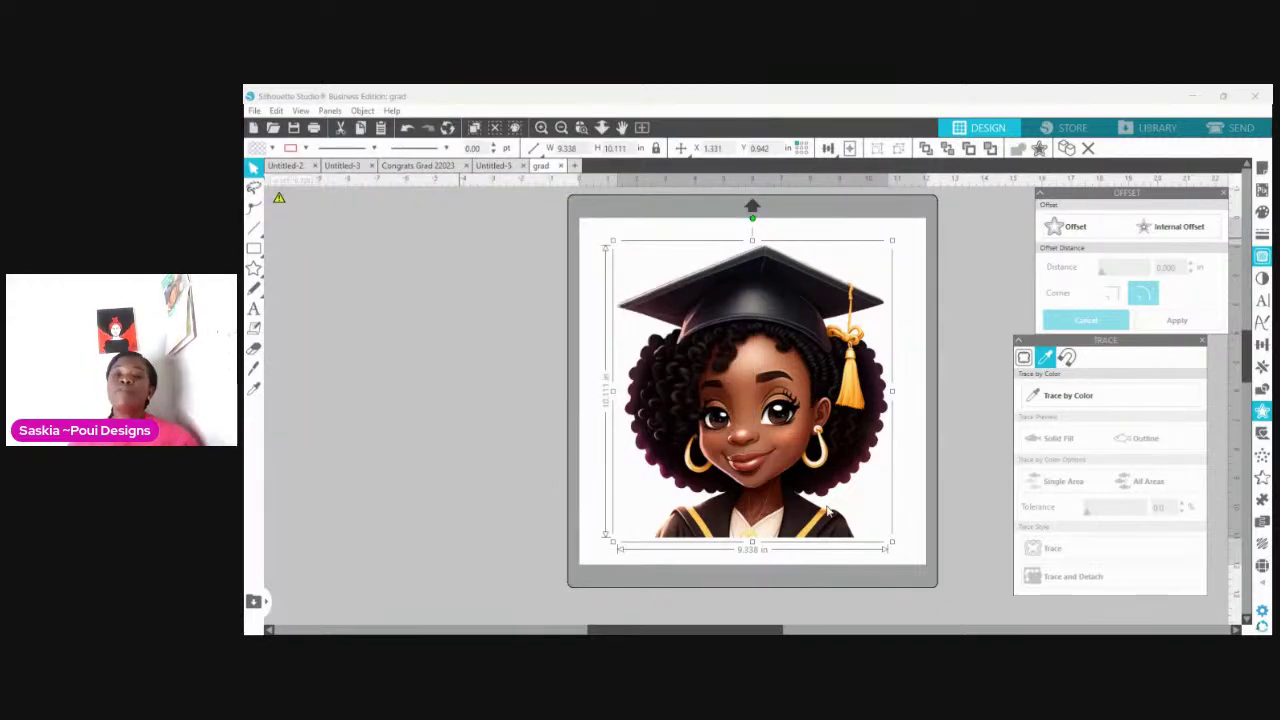
{"action": "left_click", "coordinate": [474, 451]}
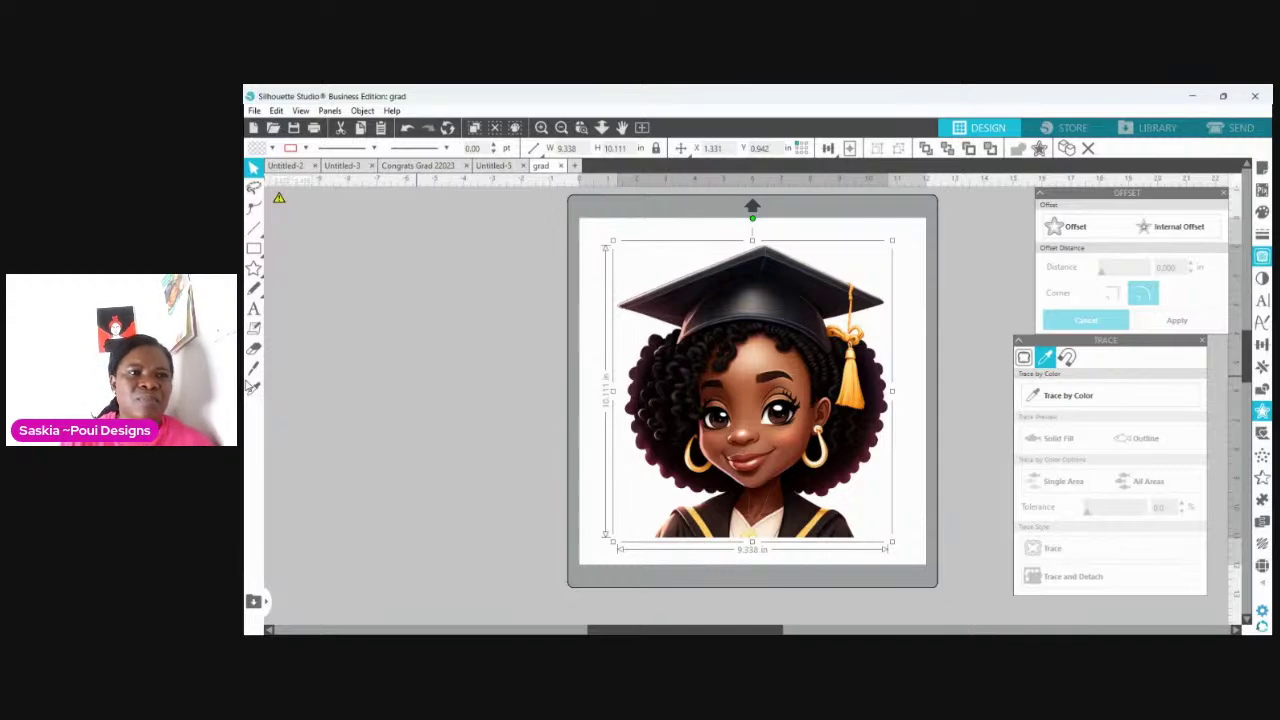
Step: Save the design to the Downloads folder on the hard drive as a PNG file named "grad lady"
{"action": "left_click", "coordinate": [257, 111]}
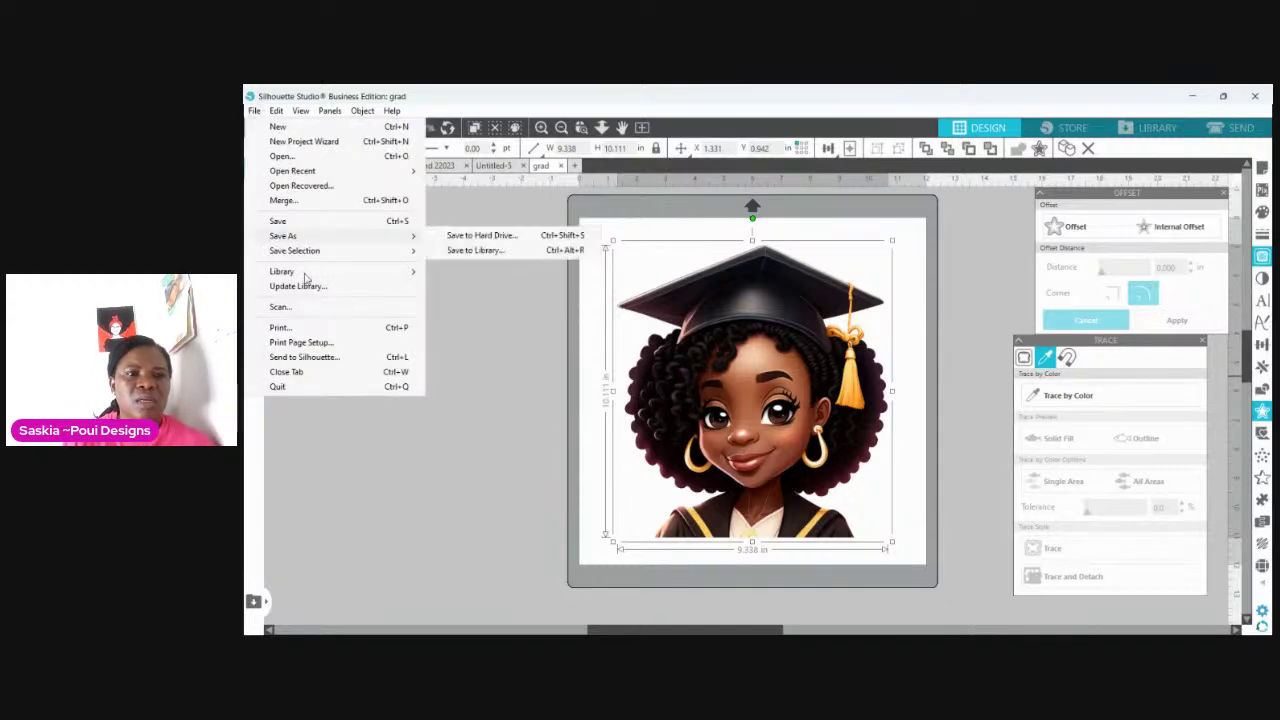
{"action": "left_click", "coordinate": [481, 235]}
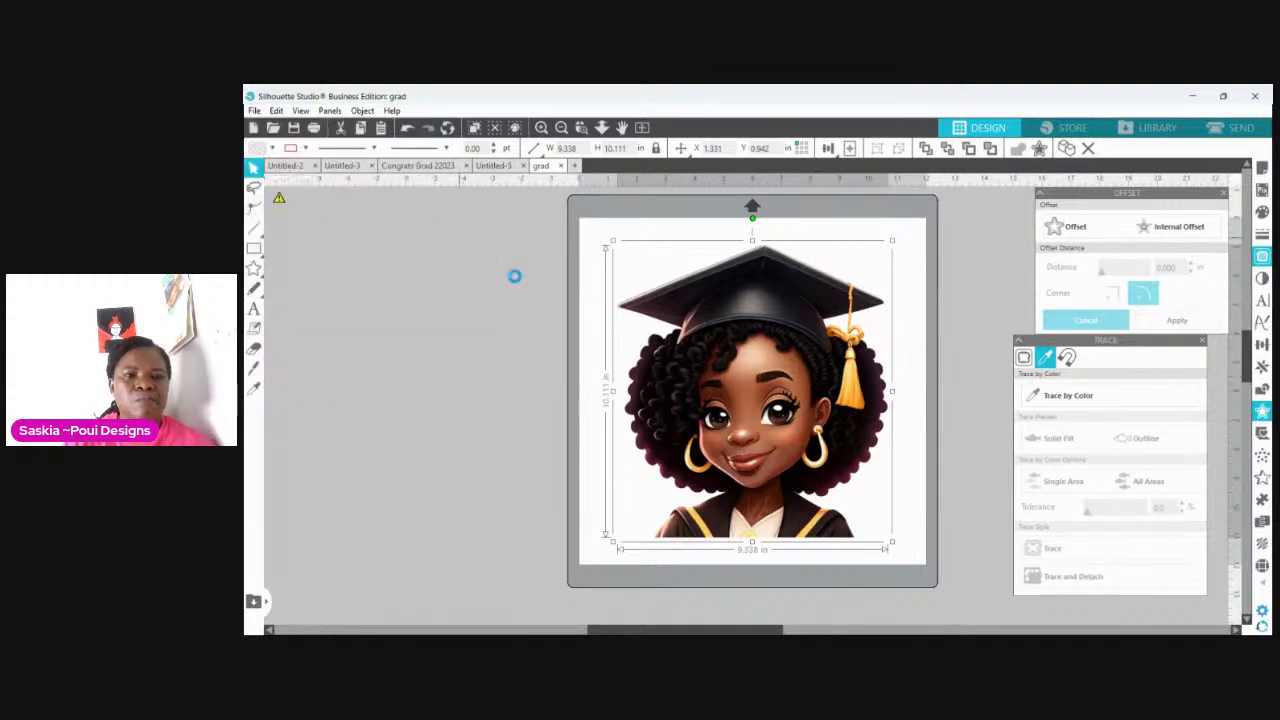
{"action": "left_click", "coordinate": [740, 371]}
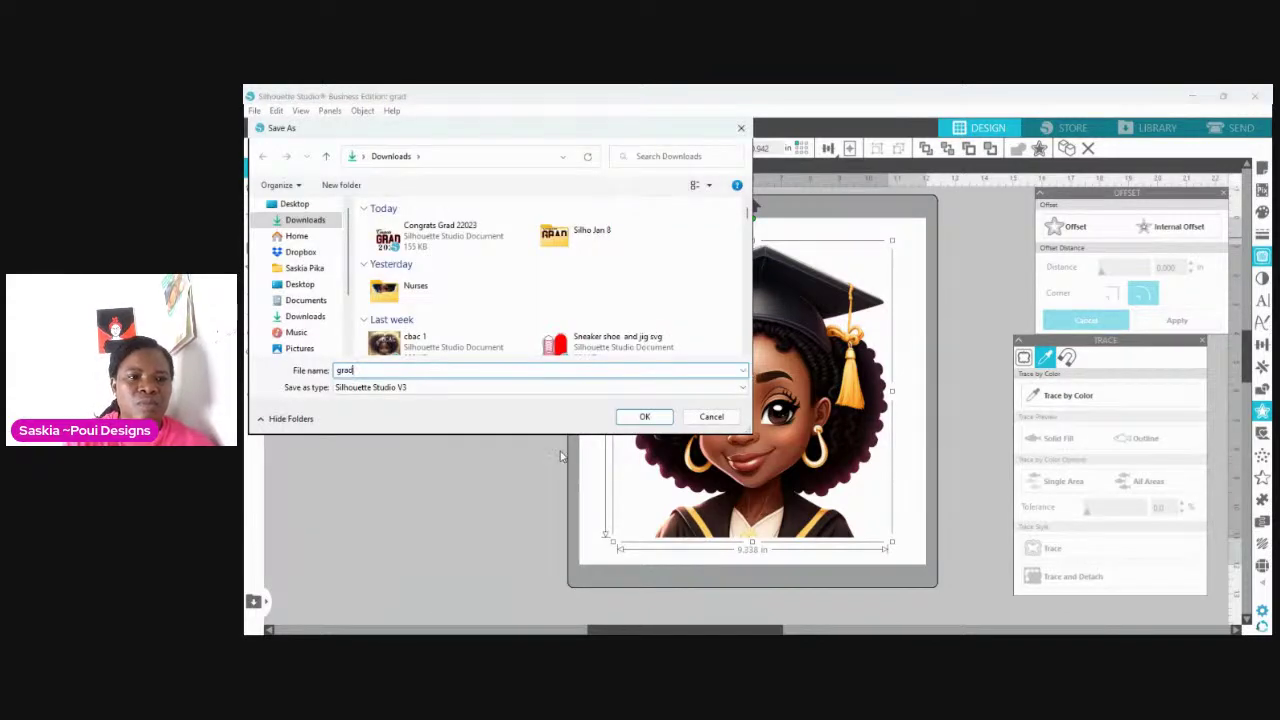
{"action": "type", "text": "lady"}
{"action": "key", "text": "Tab"}
{"action": "key", "text": "Down"}
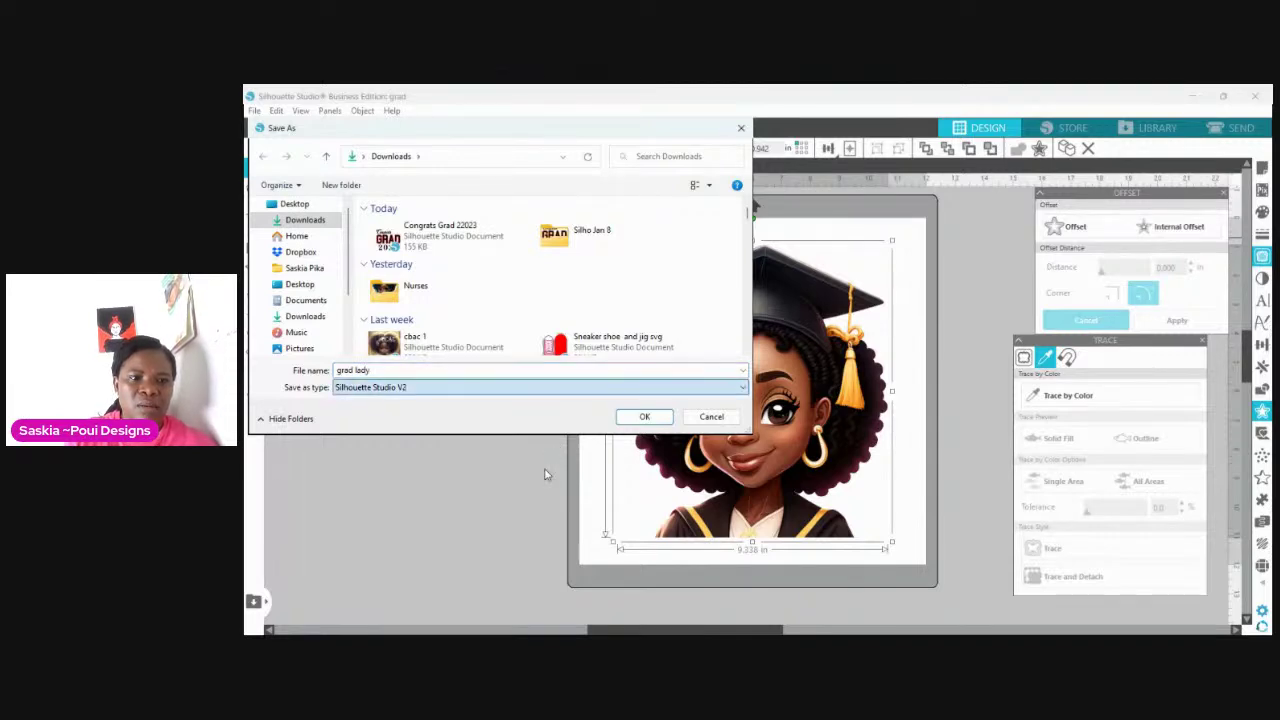
{"action": "left_click", "coordinate": [546, 475]}
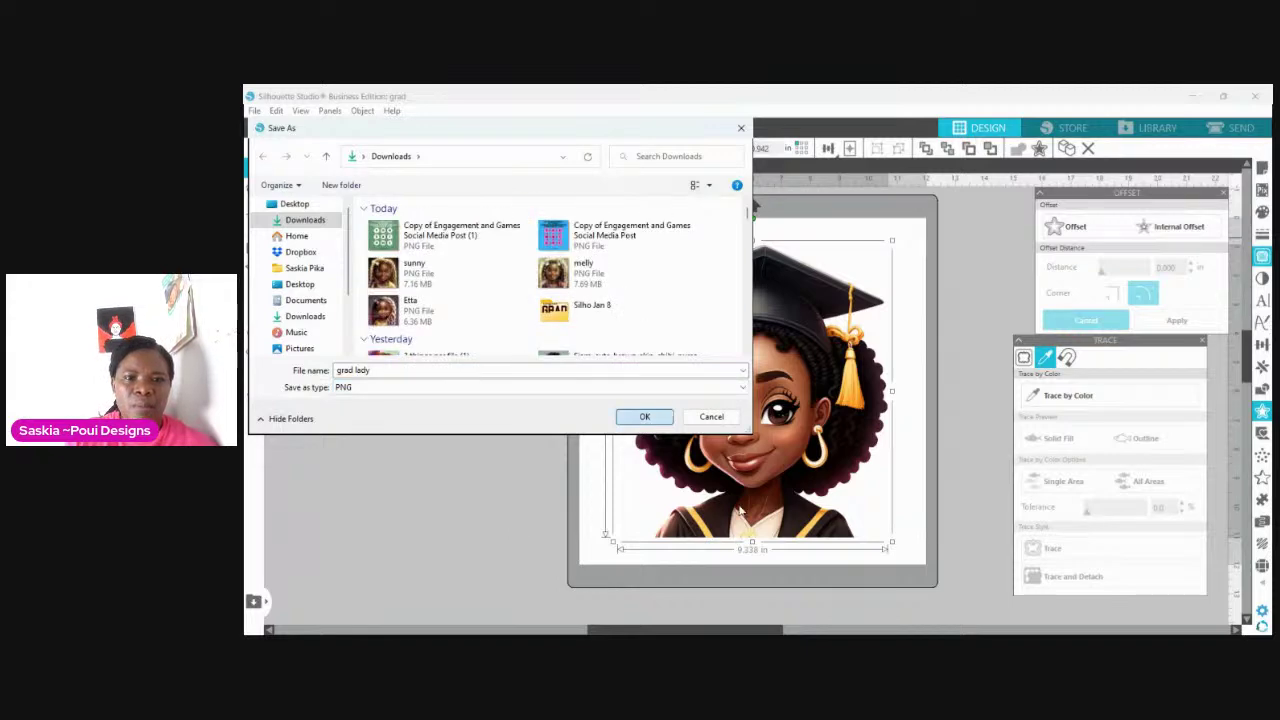
{"action": "key", "text": "Return"}
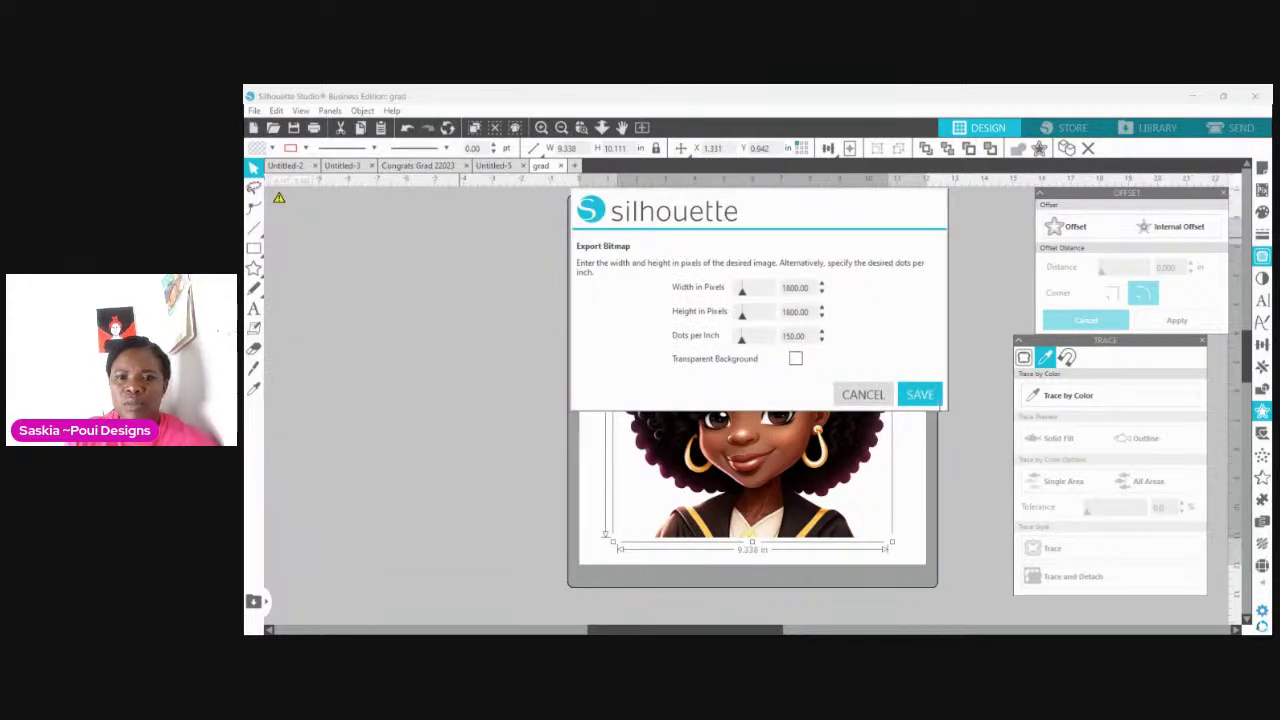
Step: Export the bitmap at 300 dots per inch with a transparent background
{"action": "key", "text": "BackSpace"}
{"action": "type", "text": "300"}
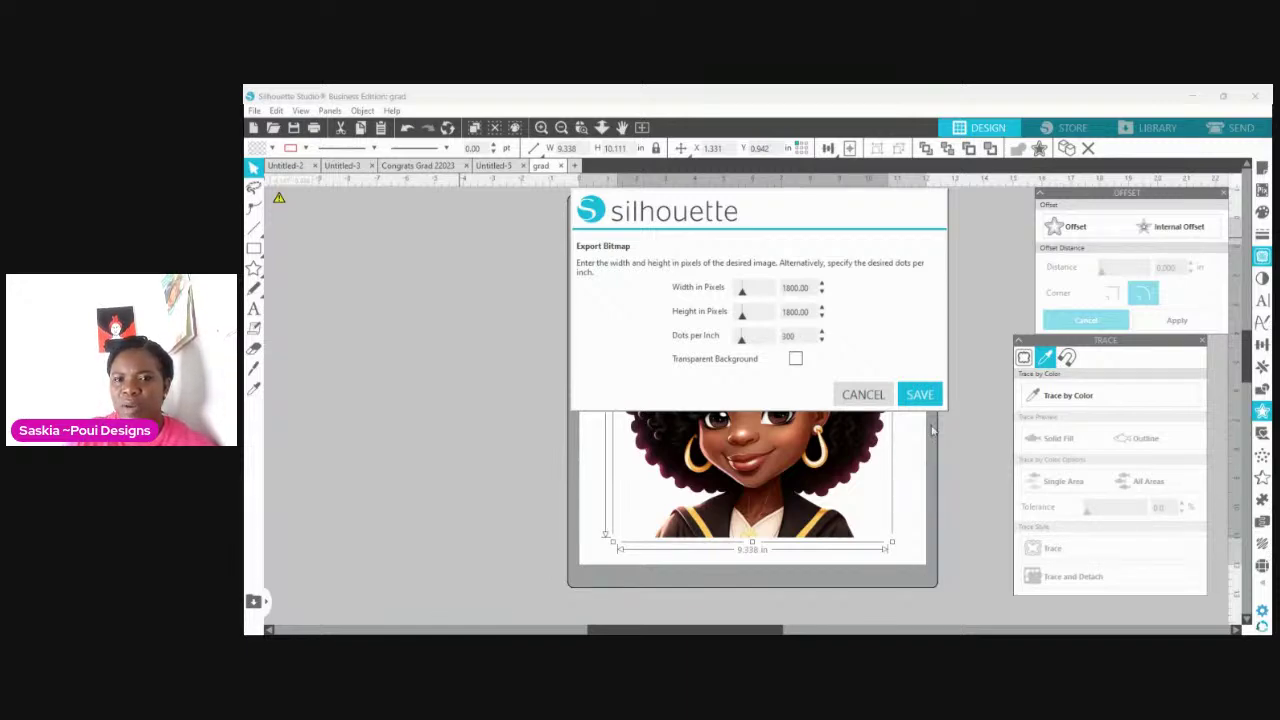
{"action": "key", "text": "Tab"}
{"action": "key", "text": "space"}
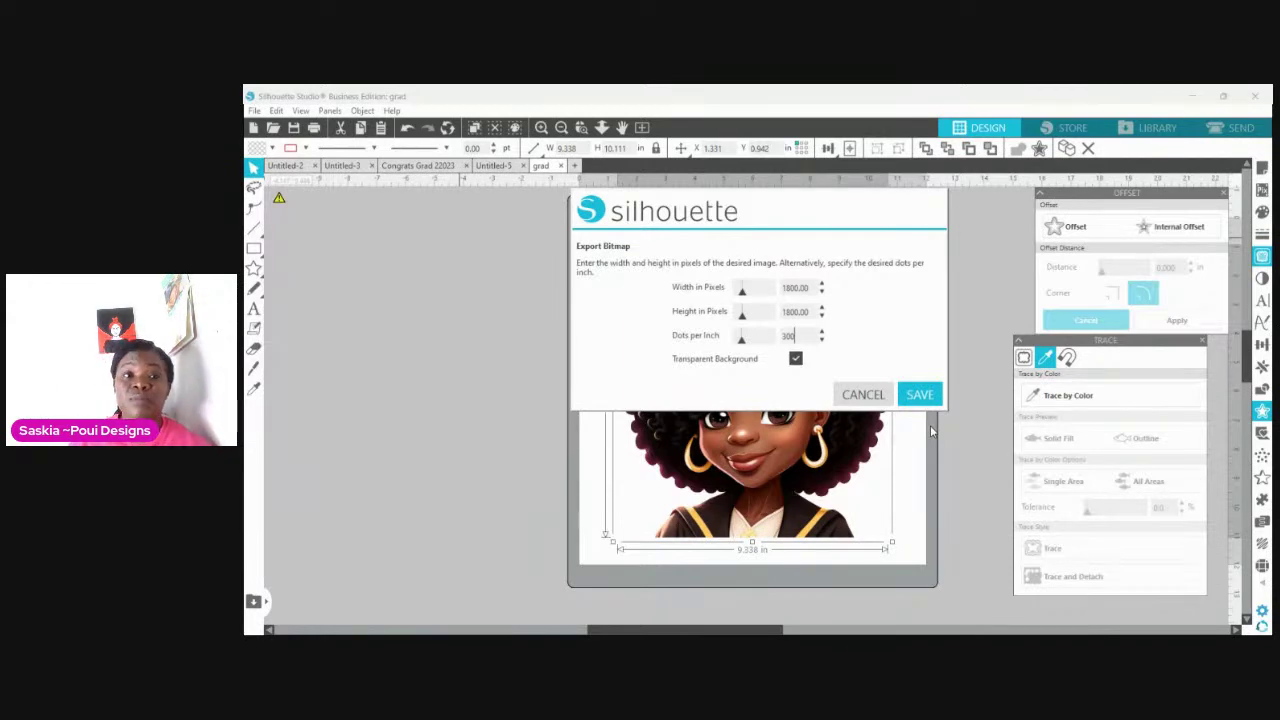
{"action": "key", "text": "Return"}
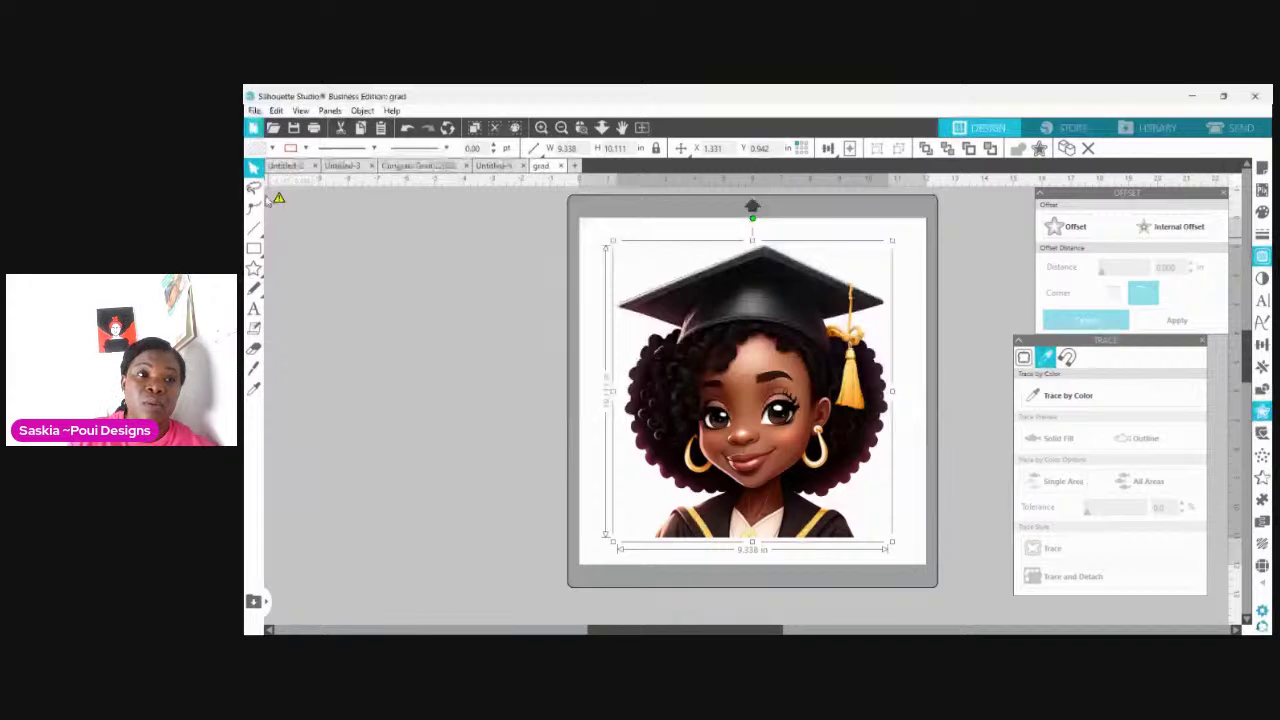
Step: Open the exported "grad lady" PNG from Downloads, scale it to 10 in high and center it on the page
{"action": "left_click", "coordinate": [254, 110]}
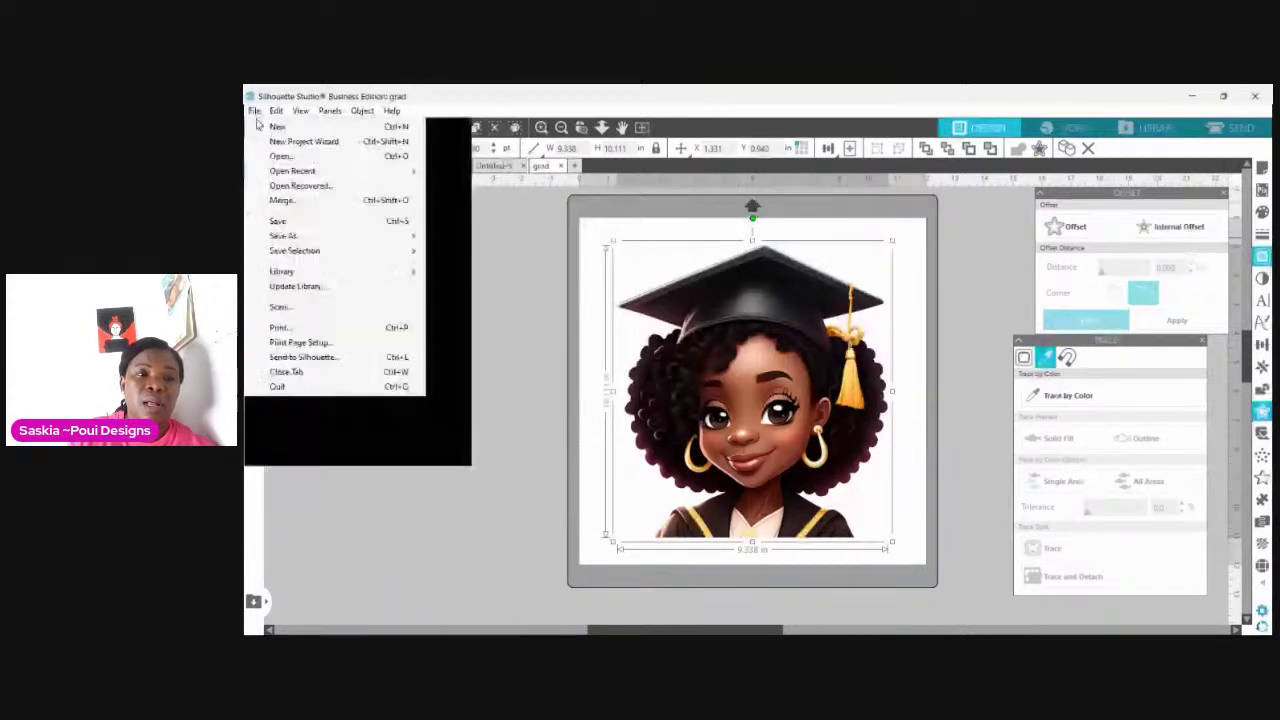
{"action": "left_click", "coordinate": [280, 174]}
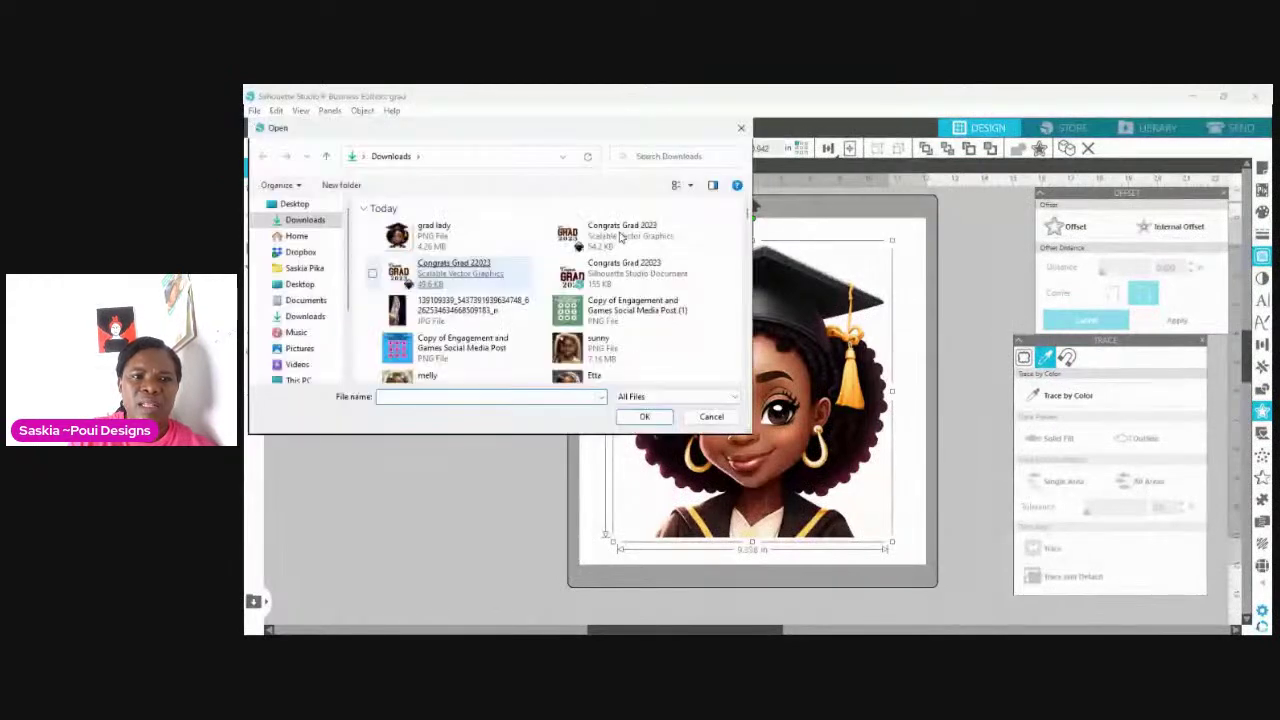
{"action": "left_click", "coordinate": [477, 246]}
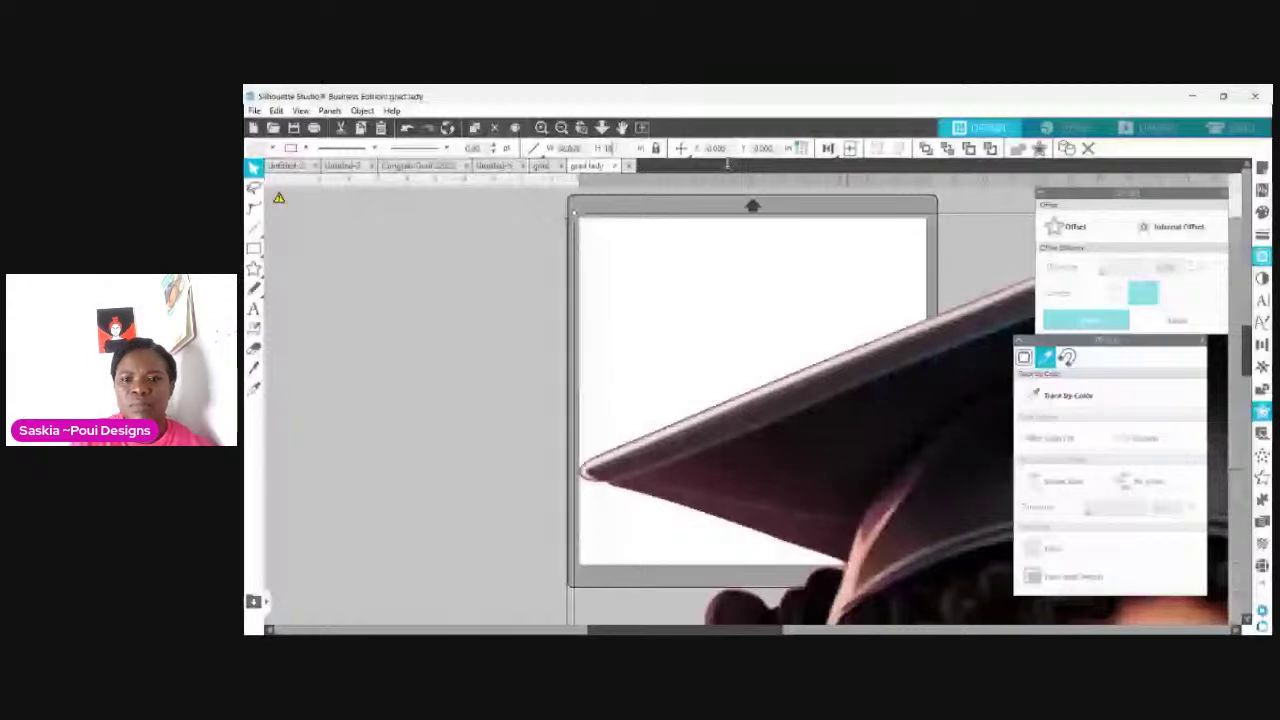
{"action": "key", "text": "Return"}
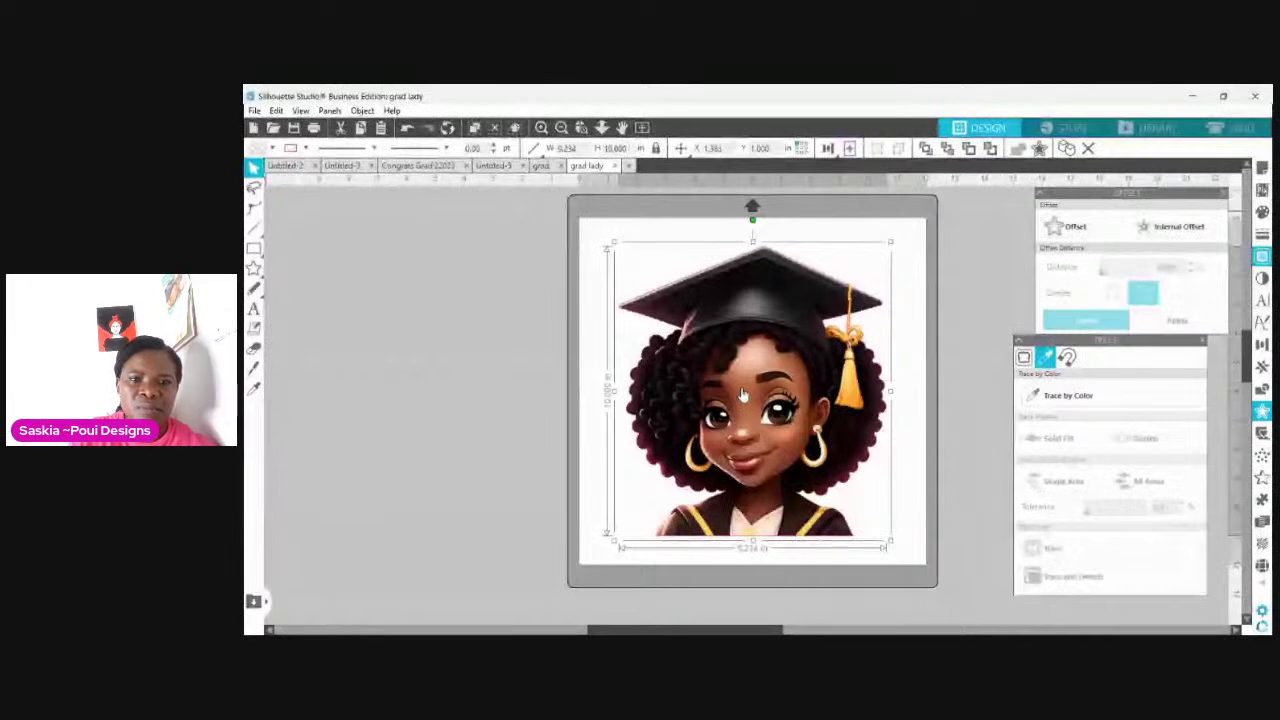
Step: Pull two edit points of the reopened PNG's hair outline outward below the cap's pointed tip, and remove the pulled-out area
{"action": "left_click", "coordinate": [253, 207]}
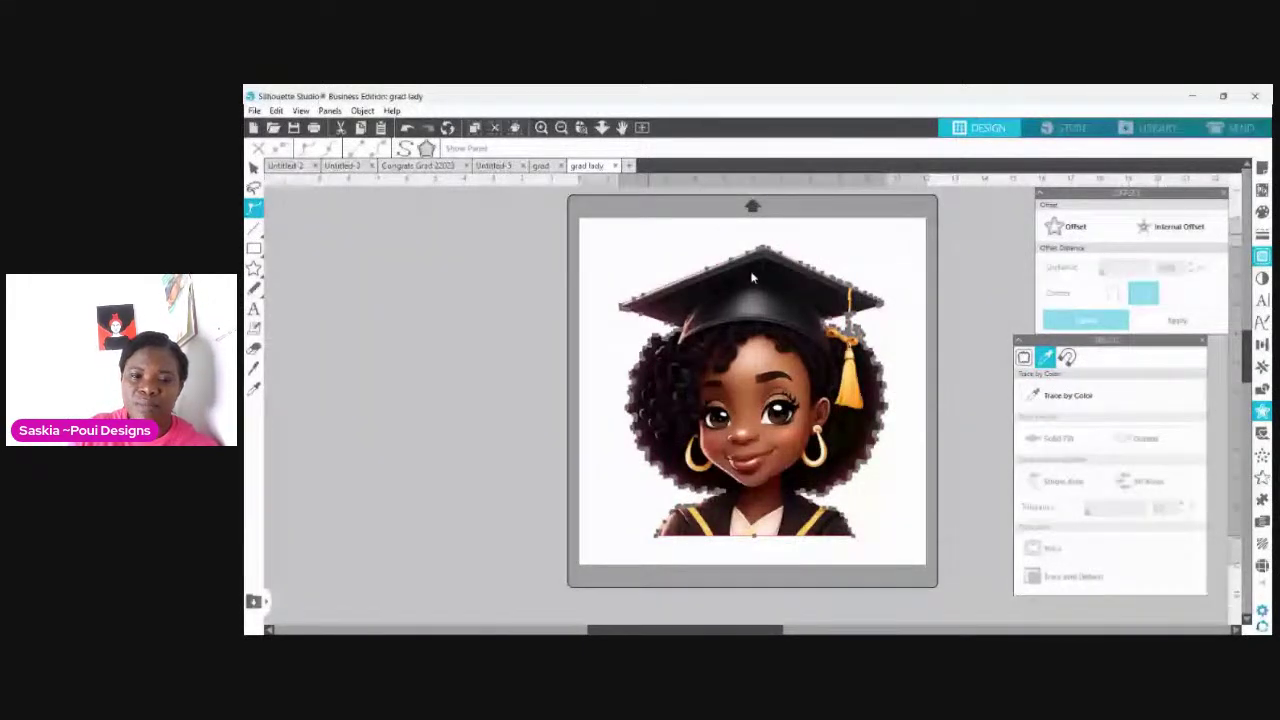
{"action": "scroll", "coordinate": [773, 404], "scroll_direction": "up", "scroll_amount": 5}
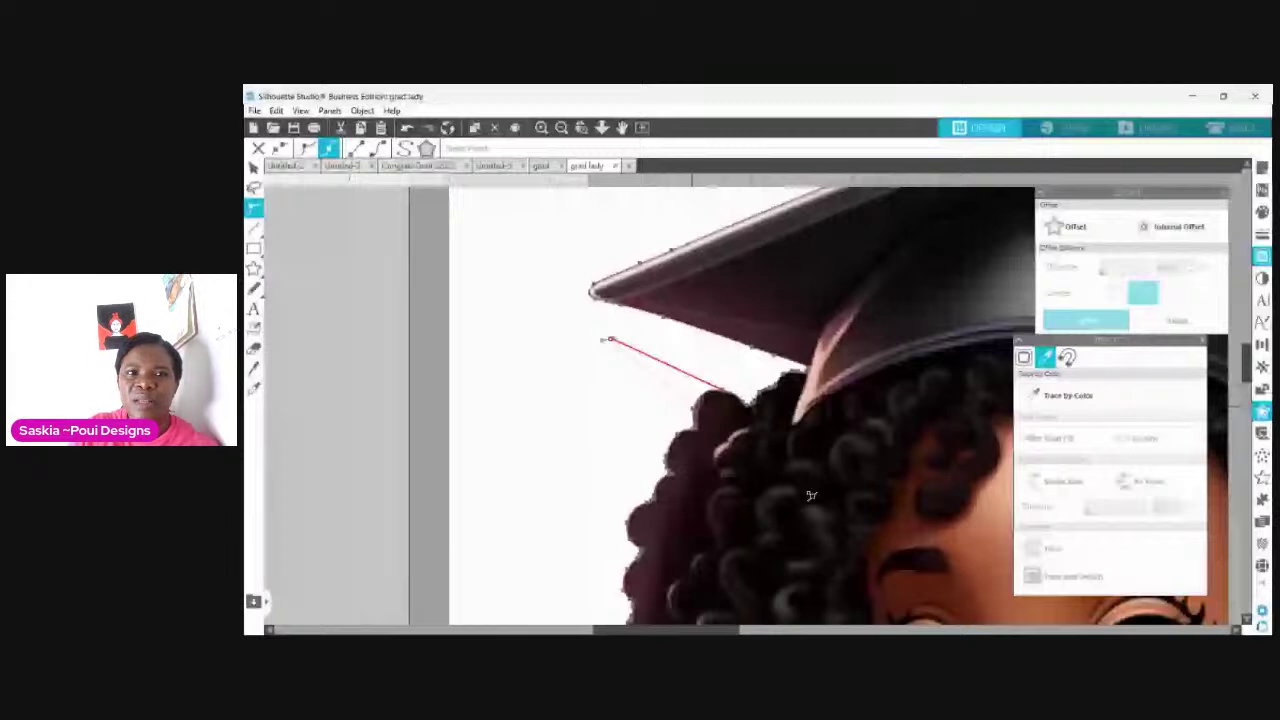
{"action": "left_click", "coordinate": [551, 455]}
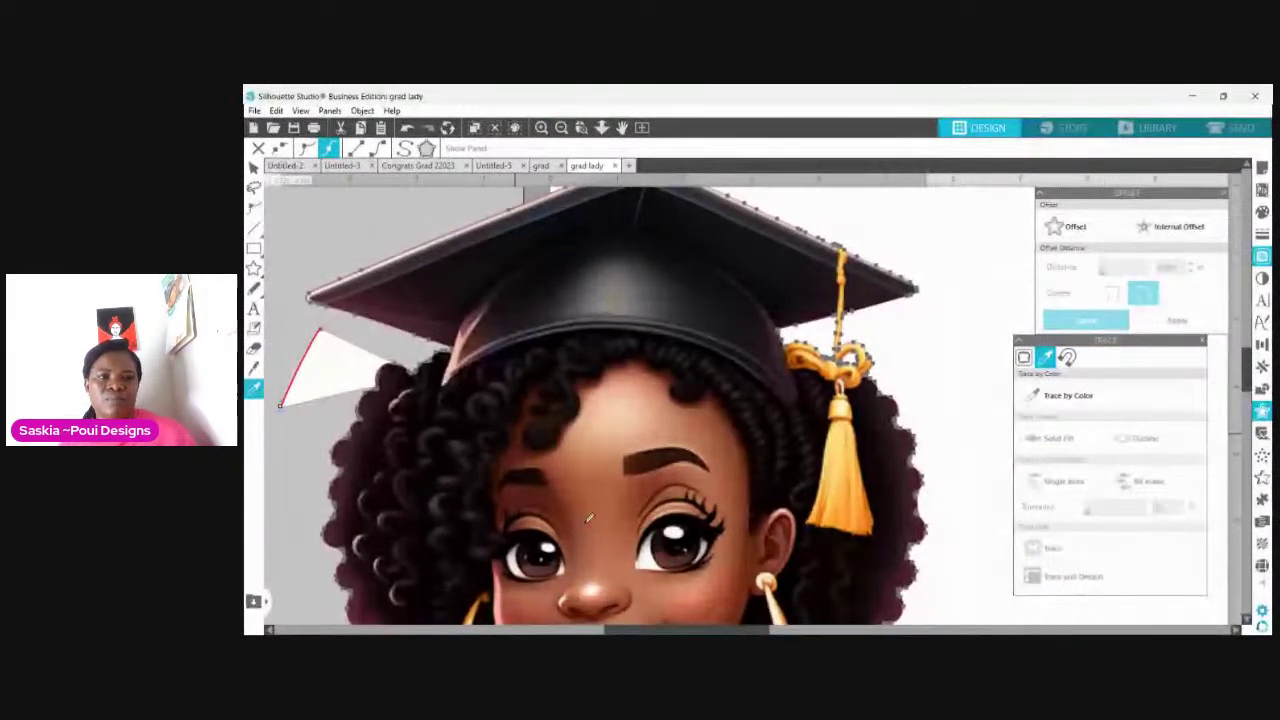
{"action": "scroll", "coordinate": [589, 517], "scroll_direction": "left", "scroll_amount": 5}
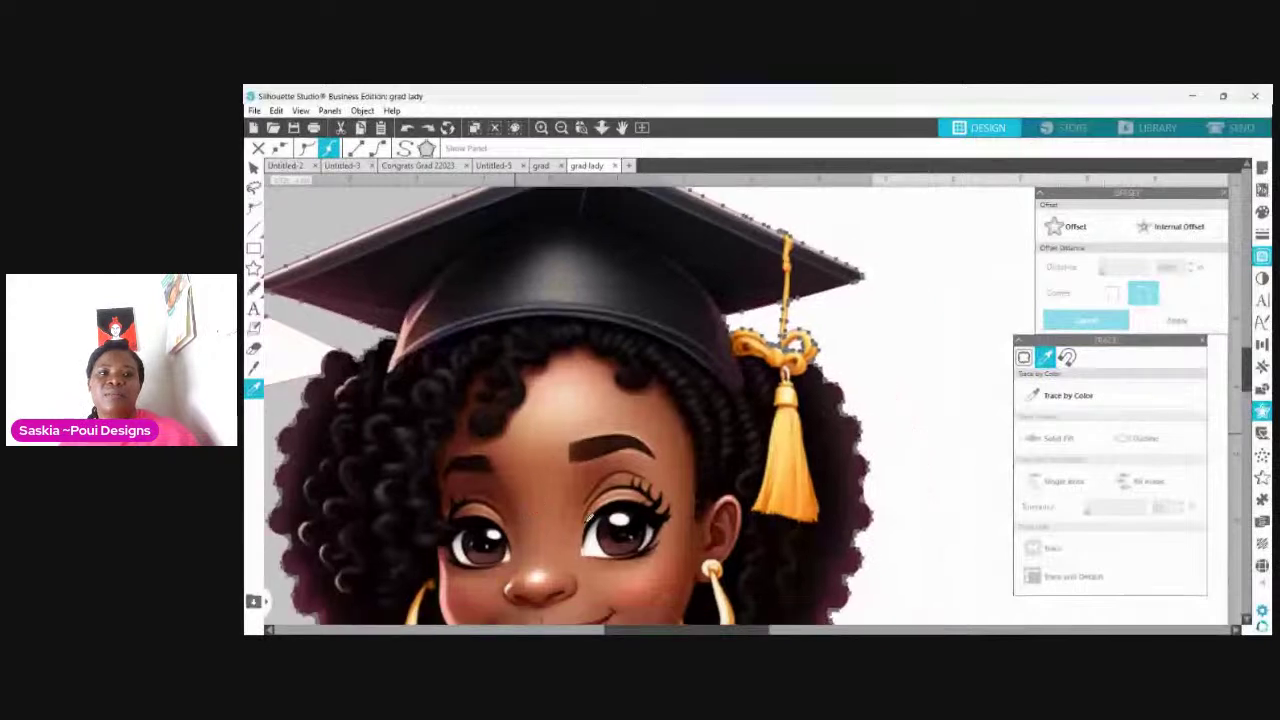
{"action": "scroll", "coordinate": [589, 517], "scroll_direction": "up", "scroll_amount": 1}
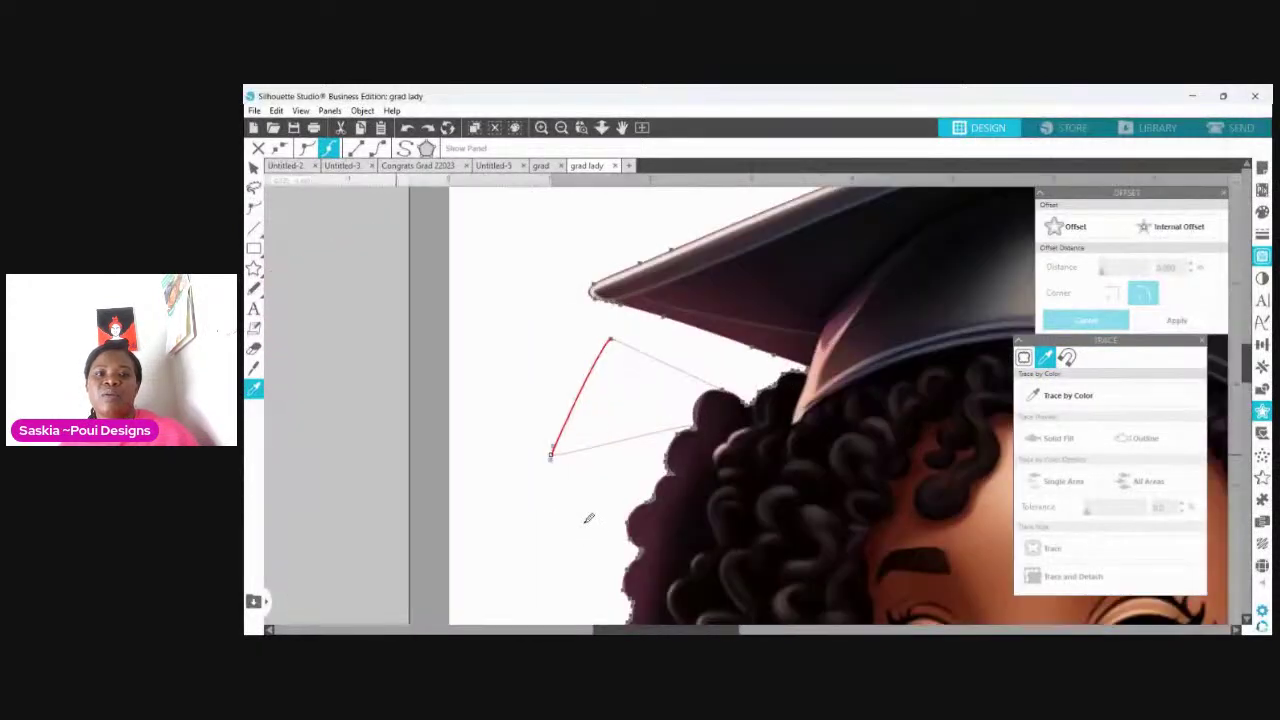
{"action": "key", "text": "Delete"}
{"action": "key", "text": "Delete"}
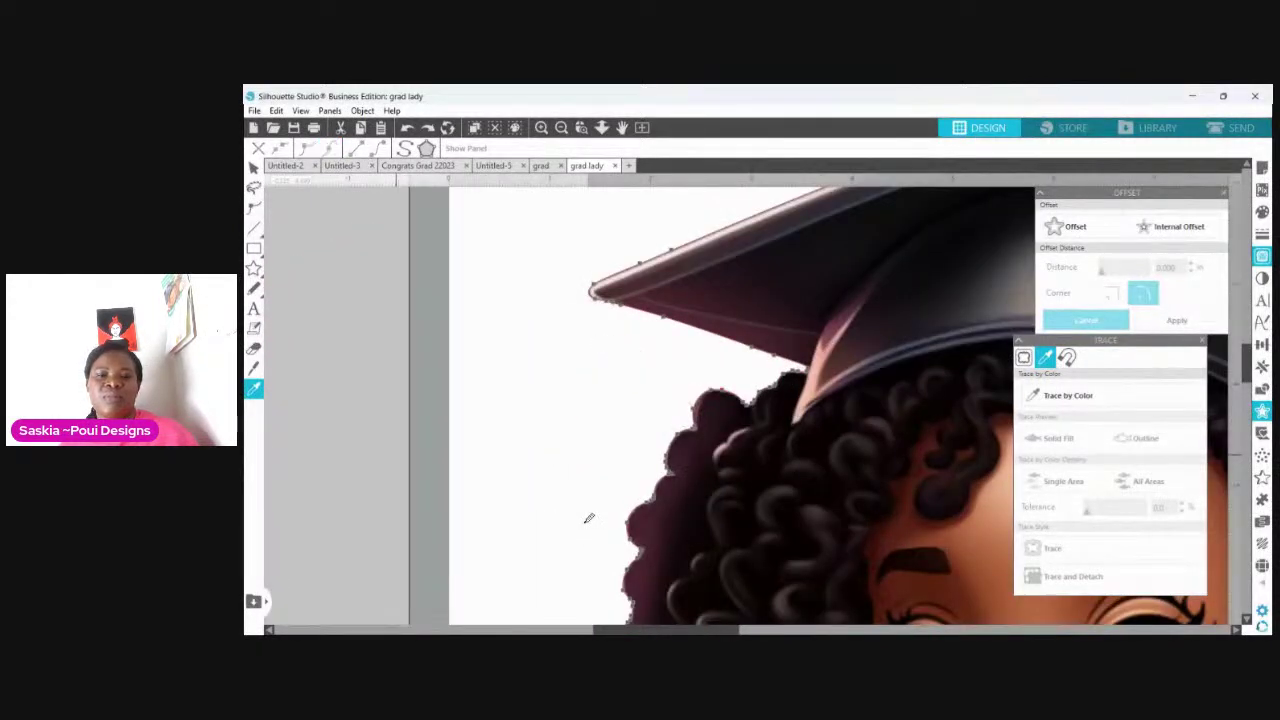
{"action": "key", "text": "a"}
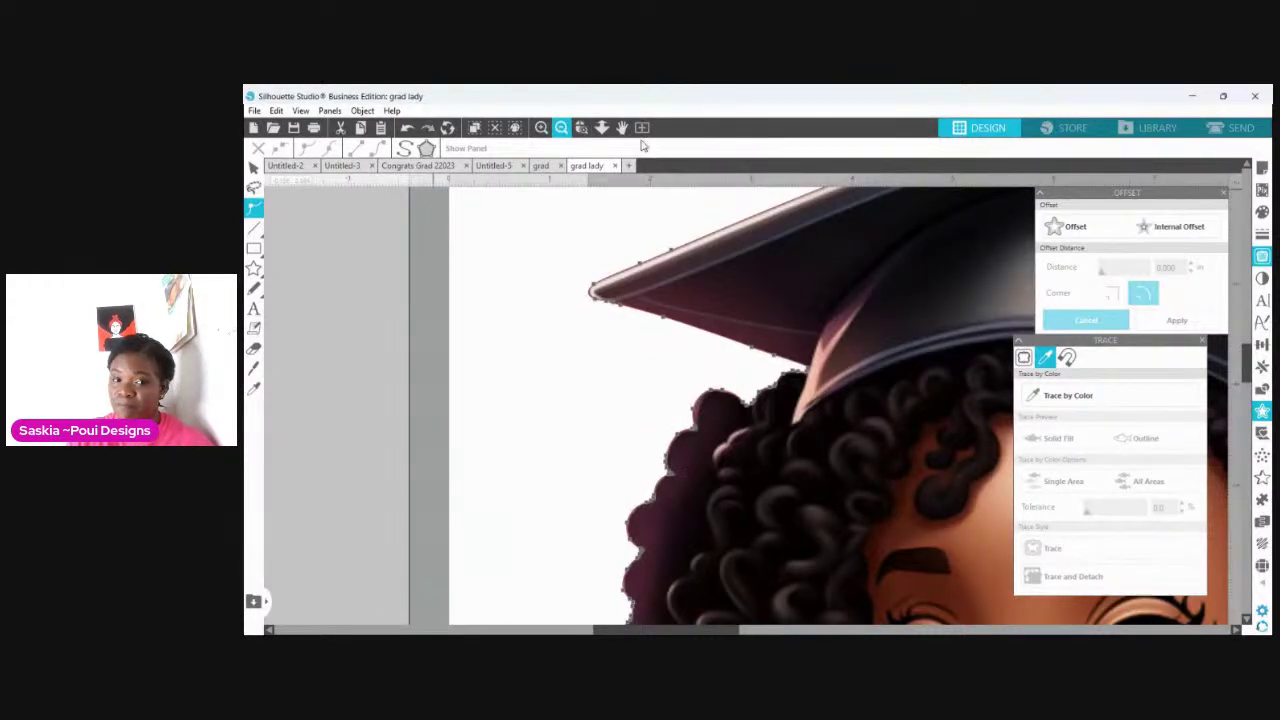
{"action": "scroll", "coordinate": [450, 426], "scroll_direction": "right", "scroll_amount": 3}
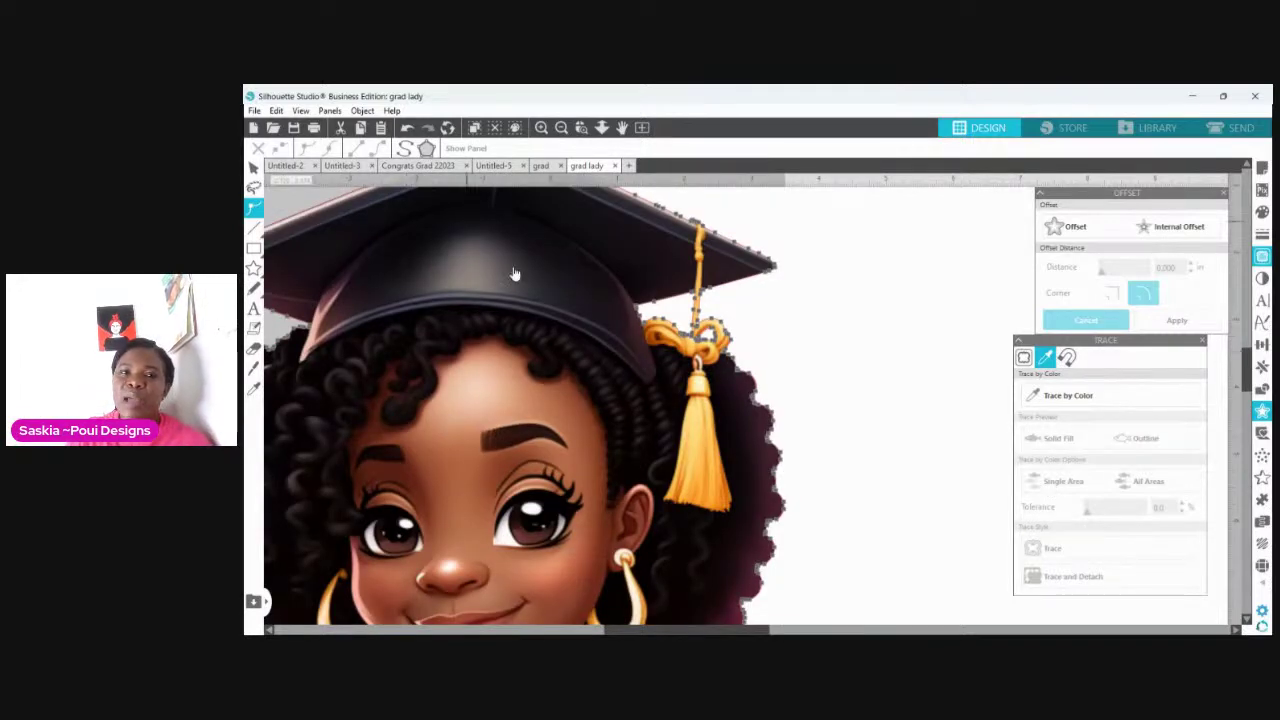
{"action": "left_click", "coordinate": [562, 128]}
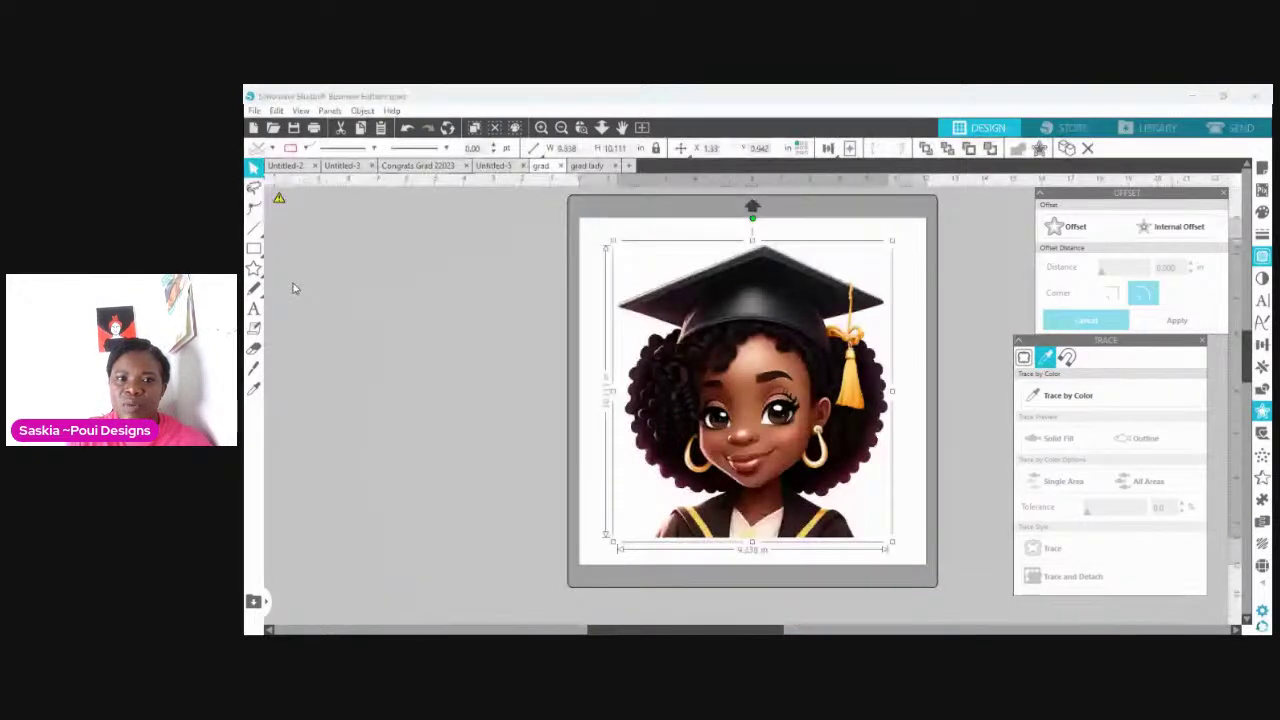
Step: Try pulling an edit point on the cap's upper-left edge outward in the "grad" design, and undo the pull
{"action": "double_click", "coordinate": [758, 342]}
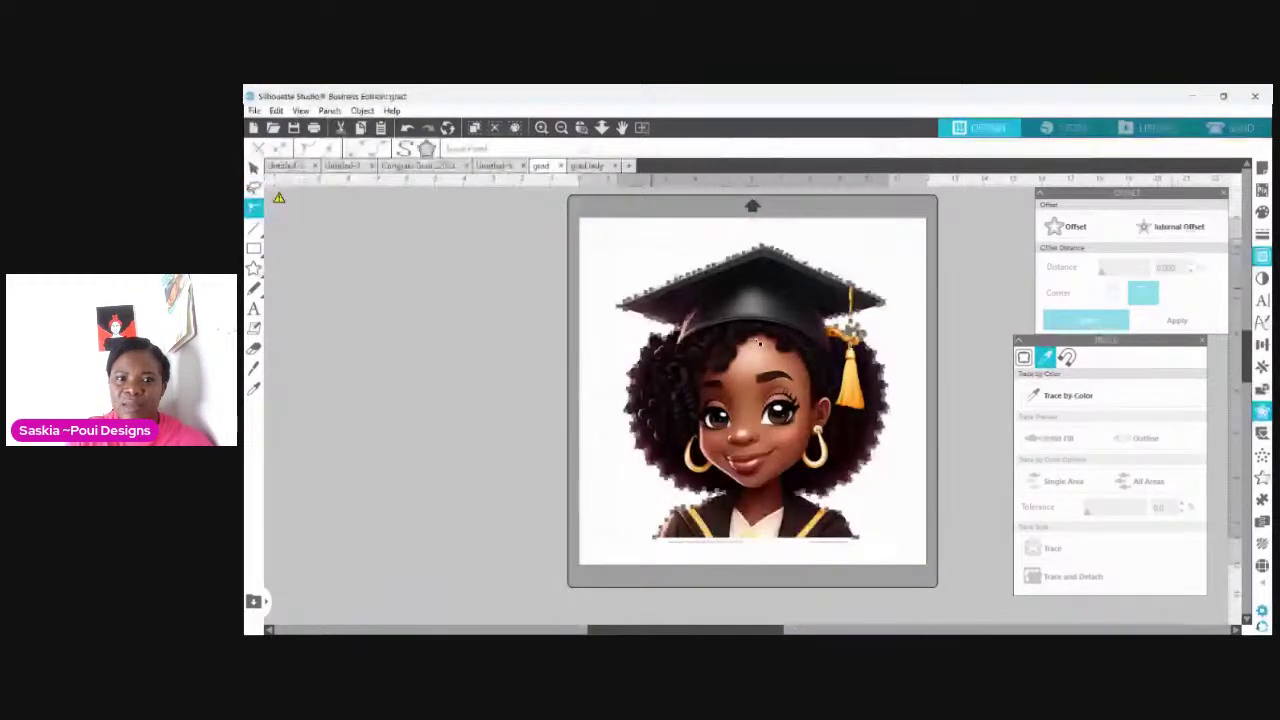
{"action": "left_click_drag", "start_coordinate": [654, 288], "coordinate": [556, 203]}
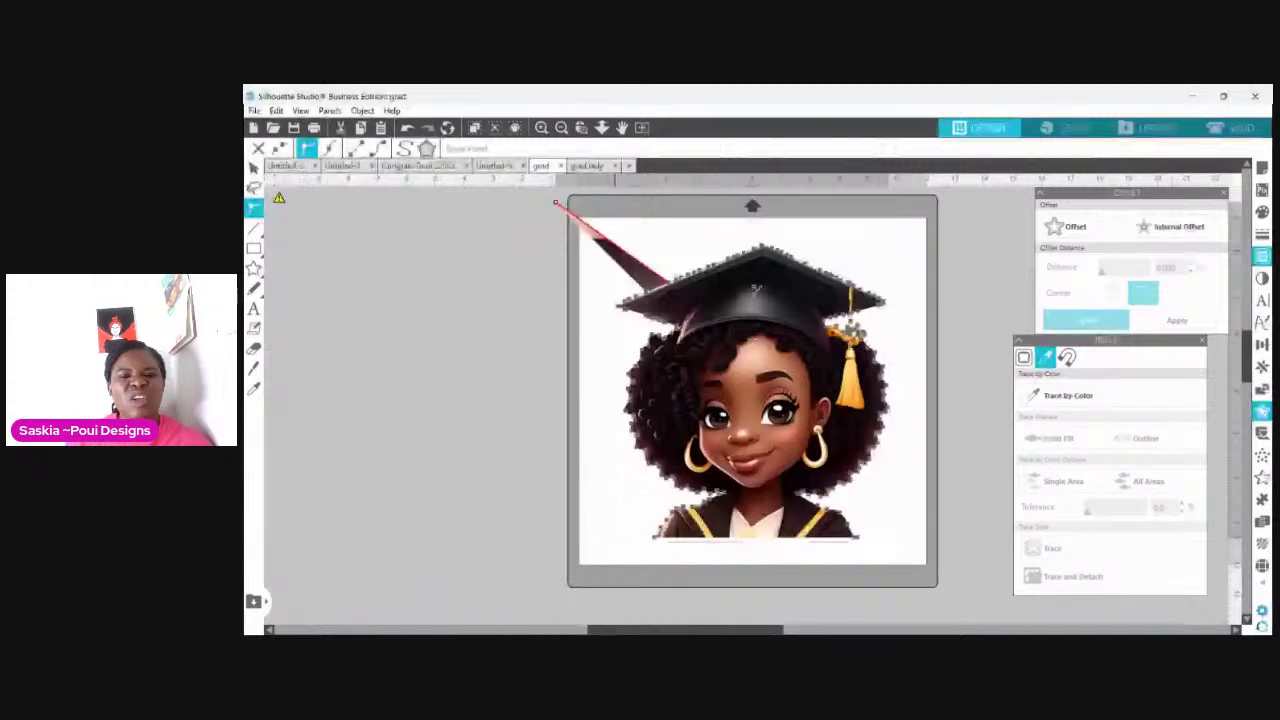
{"action": "key", "text": "ctrl+z"}
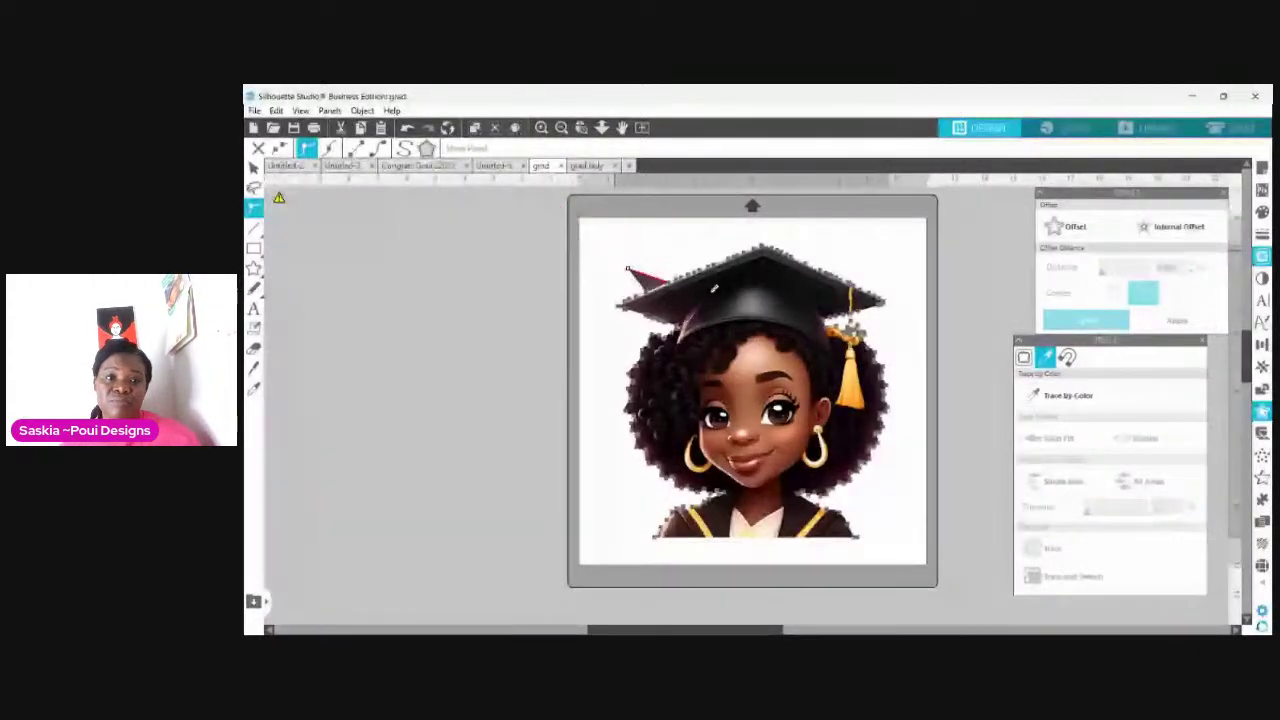
{"action": "key", "text": "ctrl+z"}
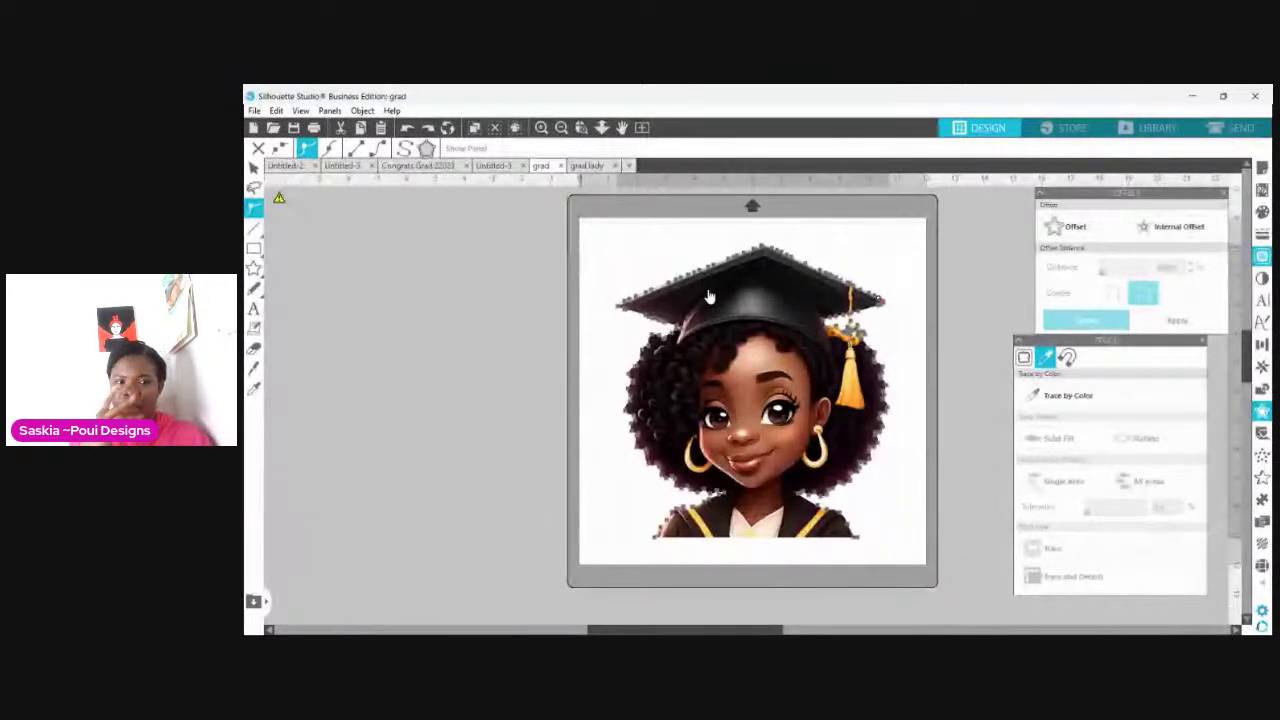
Step: Return to the "grad lady" document, leave point editing and deselect the graduate image
{"action": "key", "text": "ctrl+Tab"}
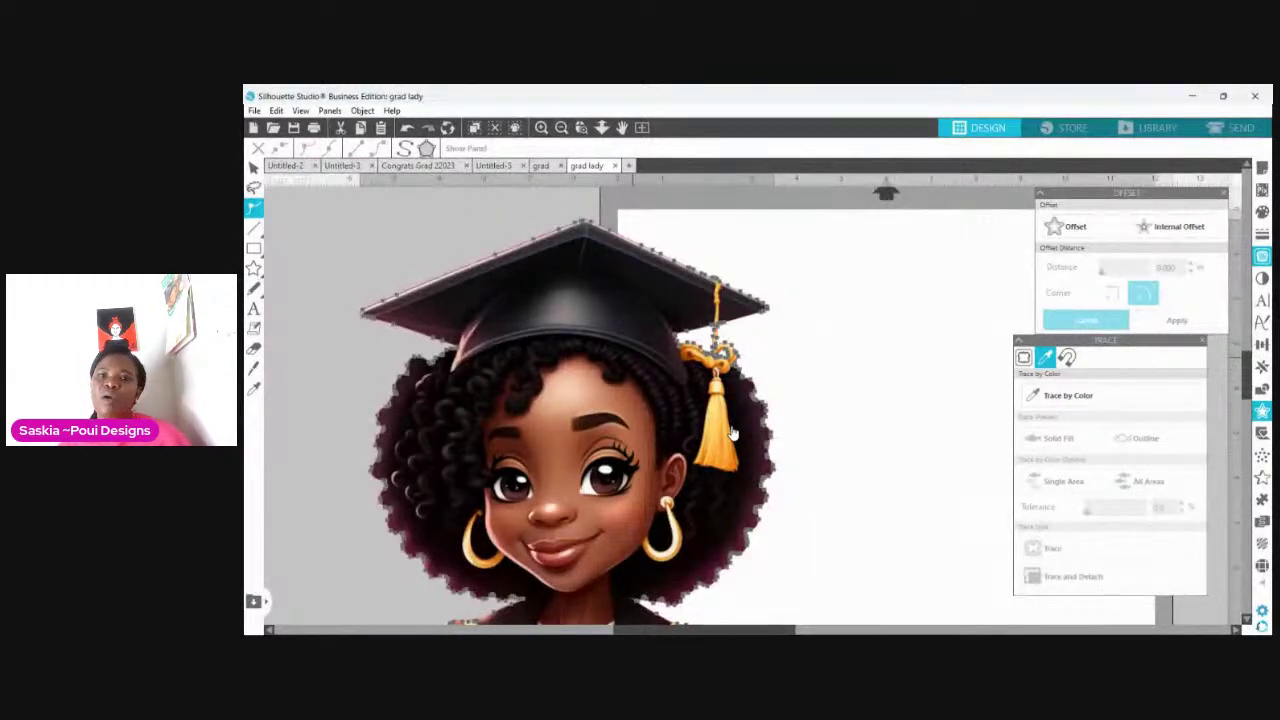
{"action": "left_click", "coordinate": [989, 472]}
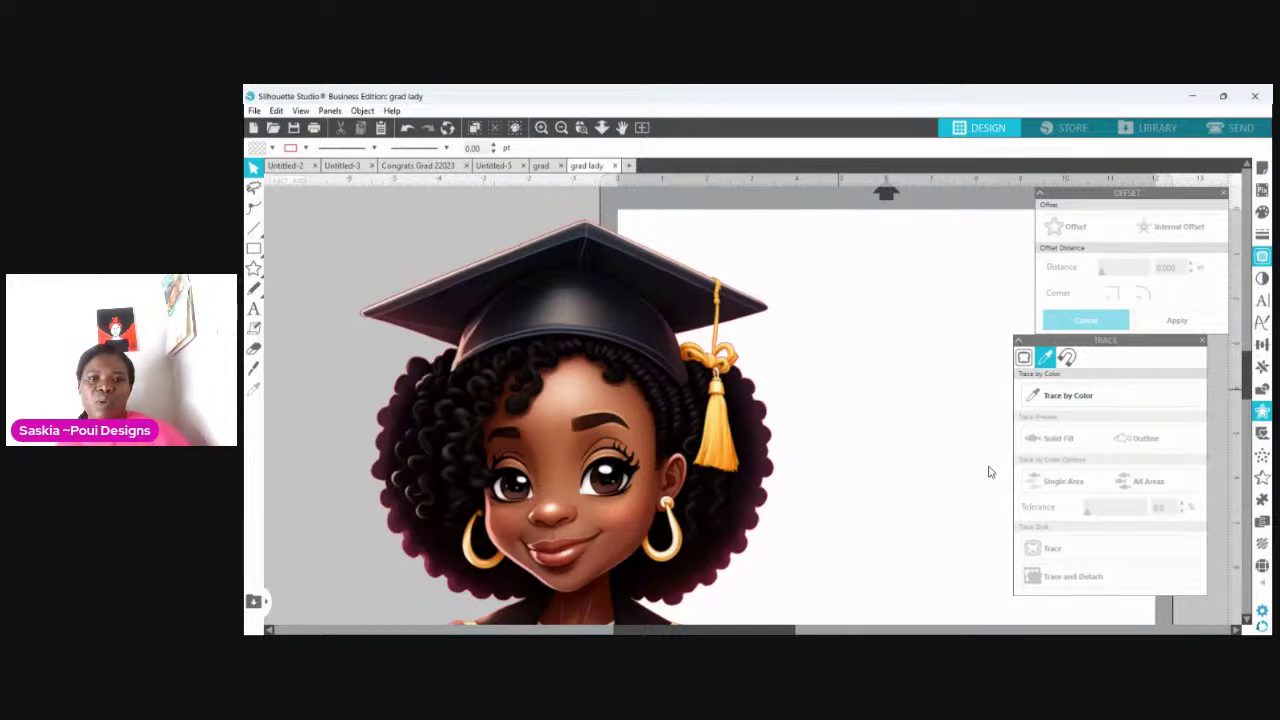
{"action": "left_click", "coordinate": [826, 454]}
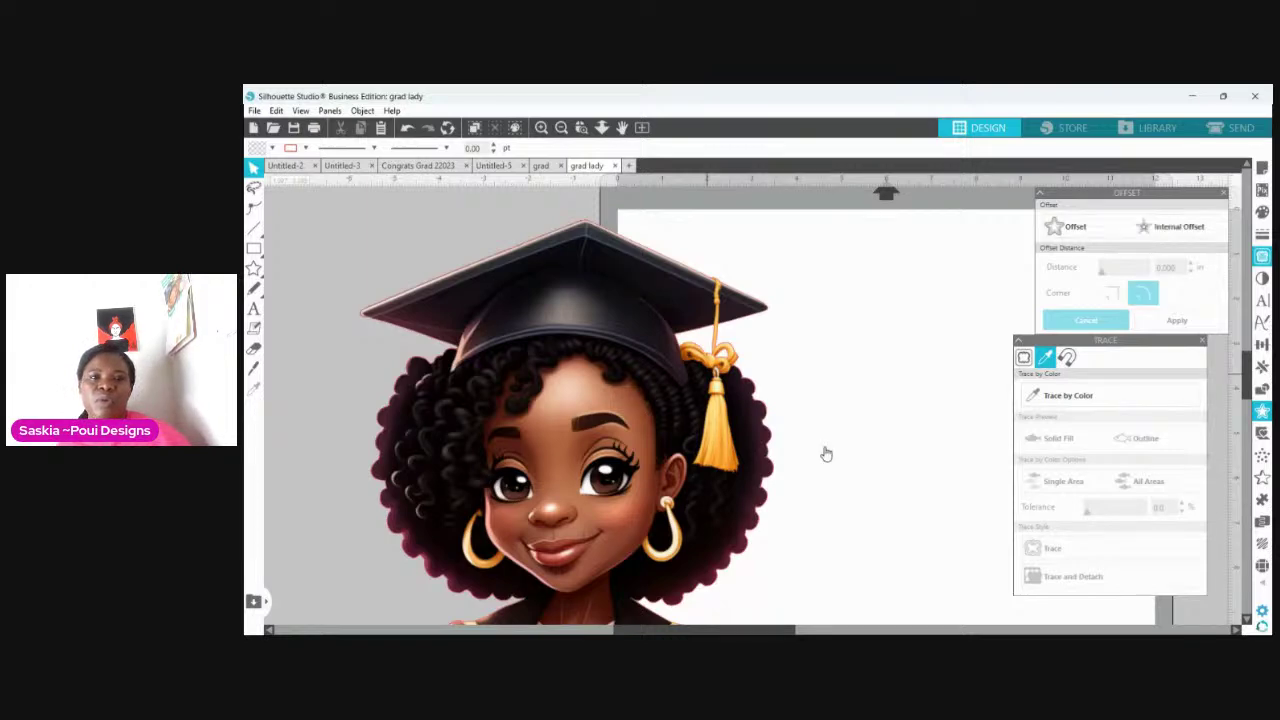